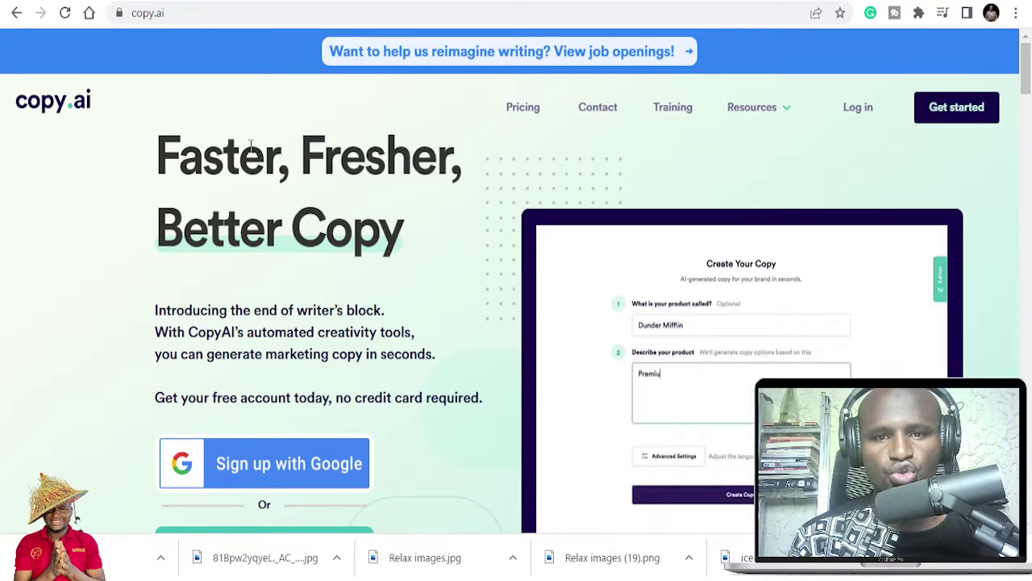
Open the Copy.ai pricing page and review what the Free, Pro and Enterprise plans include.
{"action": "left_click", "coordinate": [525, 108]}
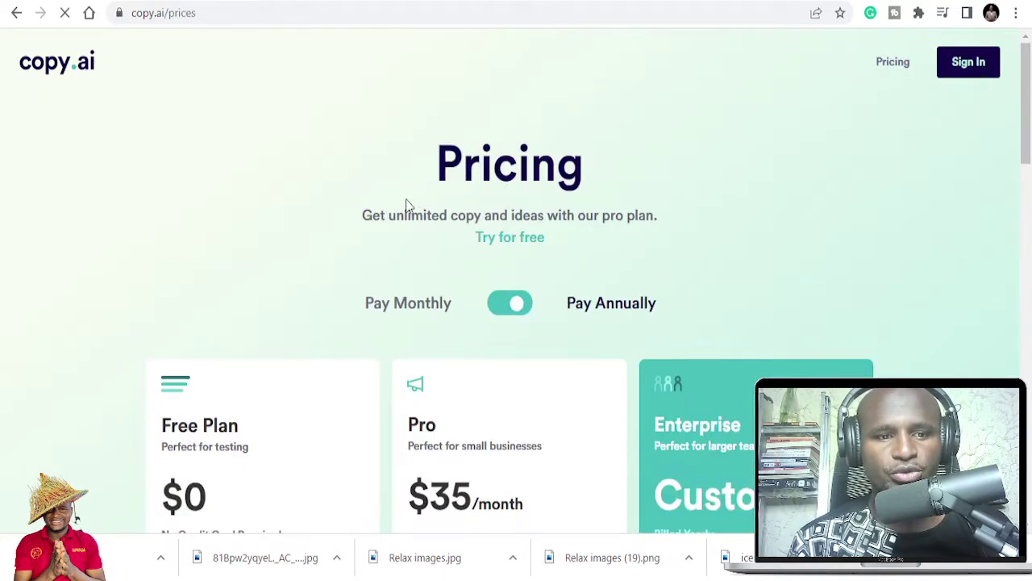
{"action": "scroll", "coordinate": [261, 329], "scroll_direction": "down", "scroll_amount": 3}
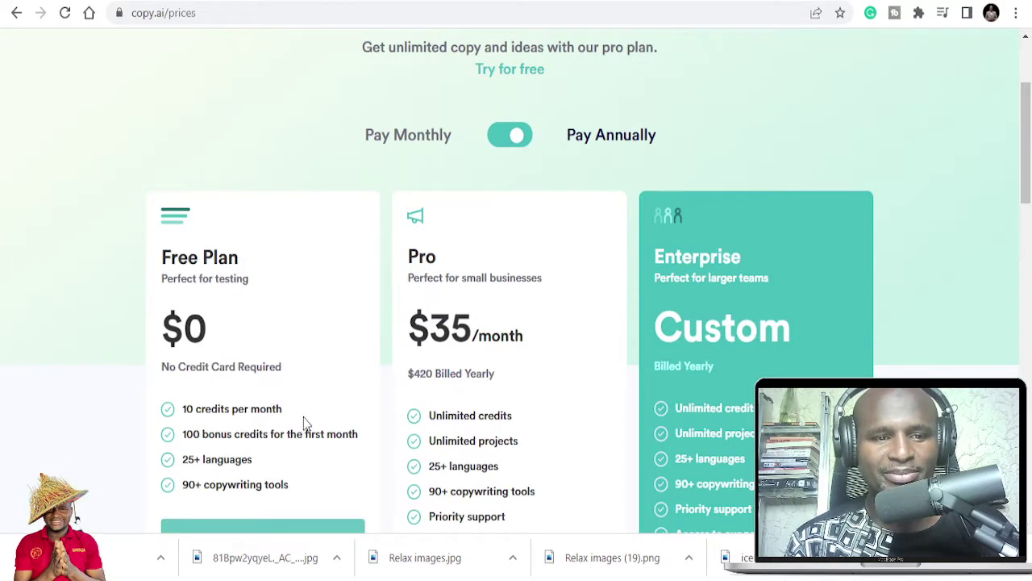
{"action": "scroll", "coordinate": [303, 417], "scroll_direction": "down", "scroll_amount": 1}
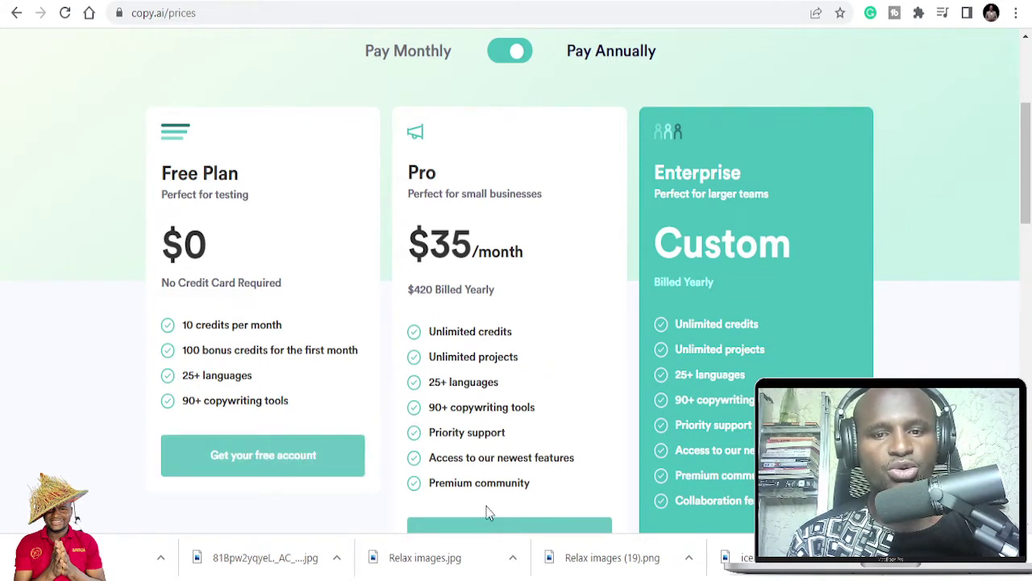
{"action": "scroll", "coordinate": [772, 363], "scroll_direction": "up", "scroll_amount": 1}
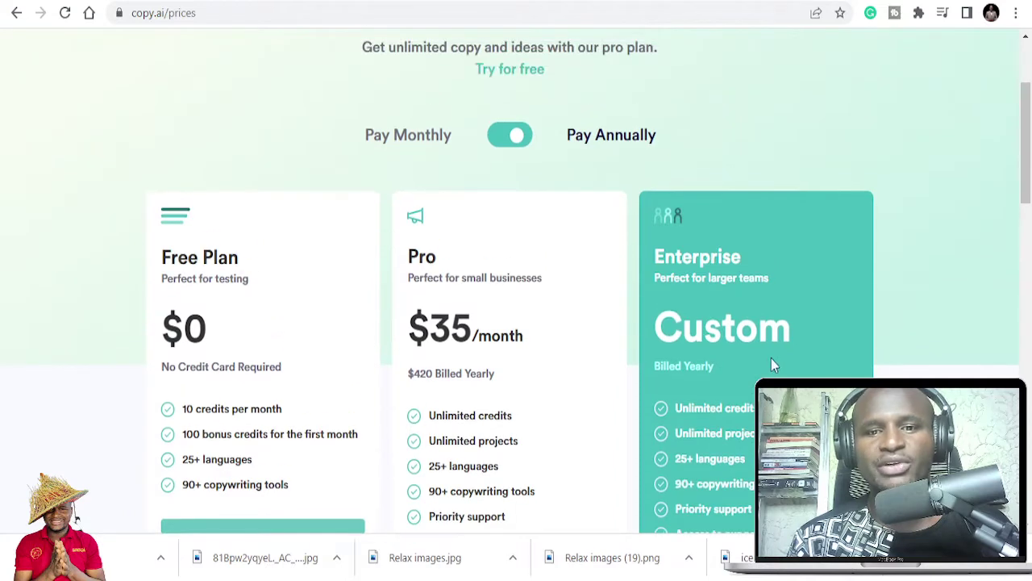
{"action": "scroll", "coordinate": [704, 346], "scroll_direction": "down", "scroll_amount": 3}
{"action": "scroll", "coordinate": [703, 345], "scroll_direction": "down", "scroll_amount": 2}
{"action": "scroll", "coordinate": [703, 345], "scroll_direction": "up", "scroll_amount": 5}
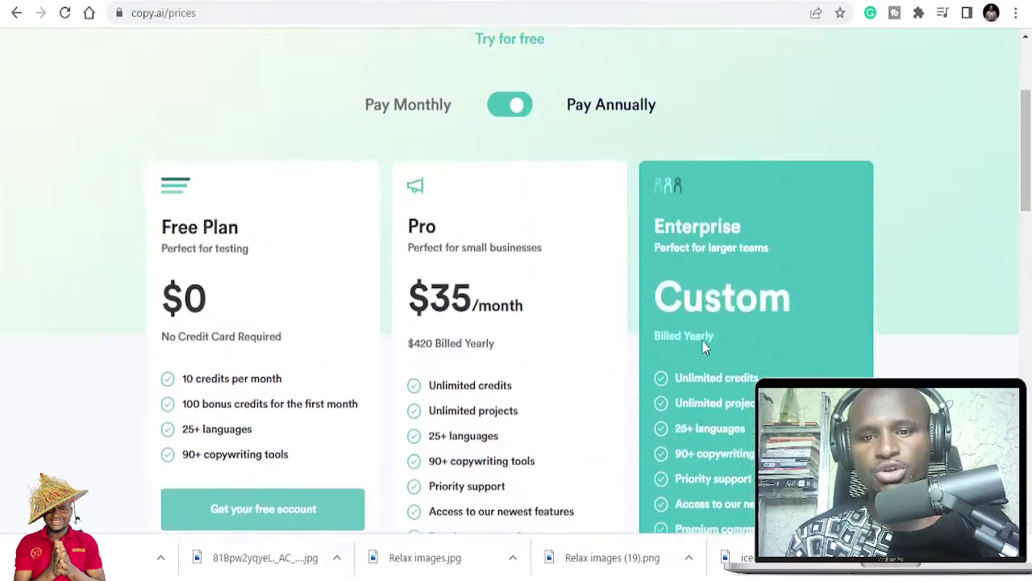
{"action": "scroll", "coordinate": [703, 342], "scroll_direction": "down", "scroll_amount": 3}
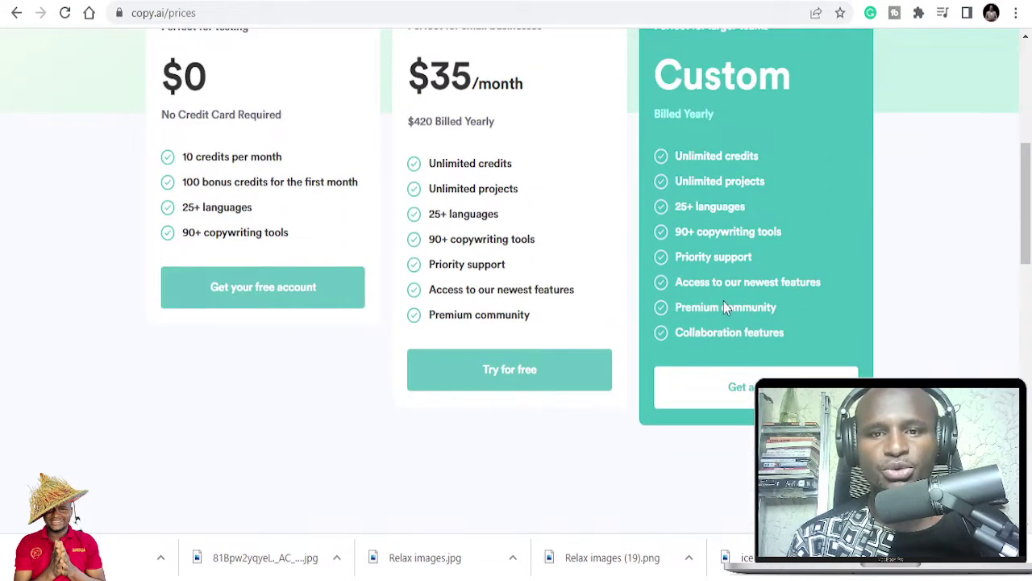
{"action": "scroll", "coordinate": [723, 307], "scroll_direction": "up", "scroll_amount": 1}
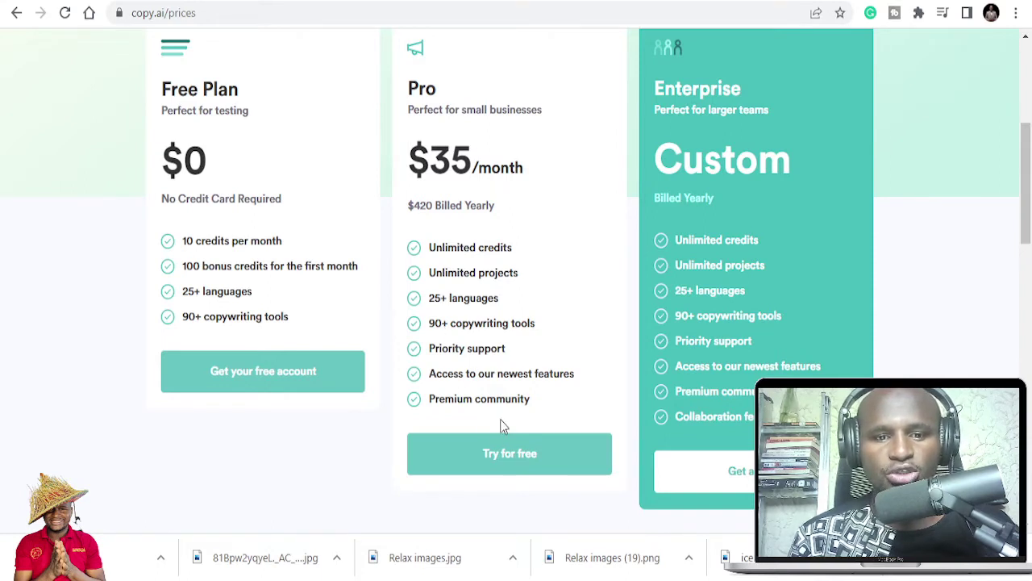
{"action": "scroll", "coordinate": [506, 422], "scroll_direction": "up", "scroll_amount": 1}
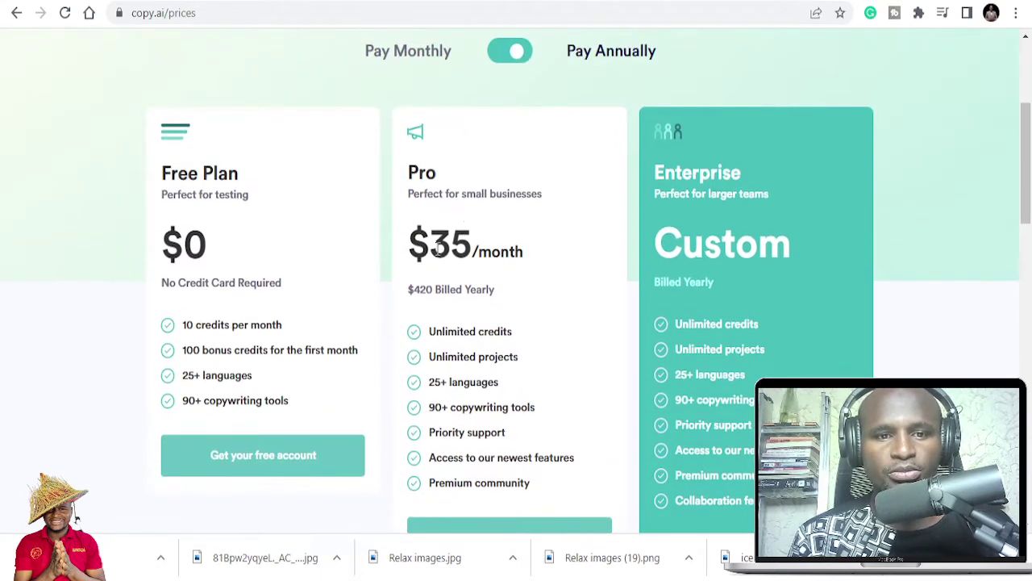
{"action": "scroll", "coordinate": [483, 384], "scroll_direction": "down", "scroll_amount": 1}
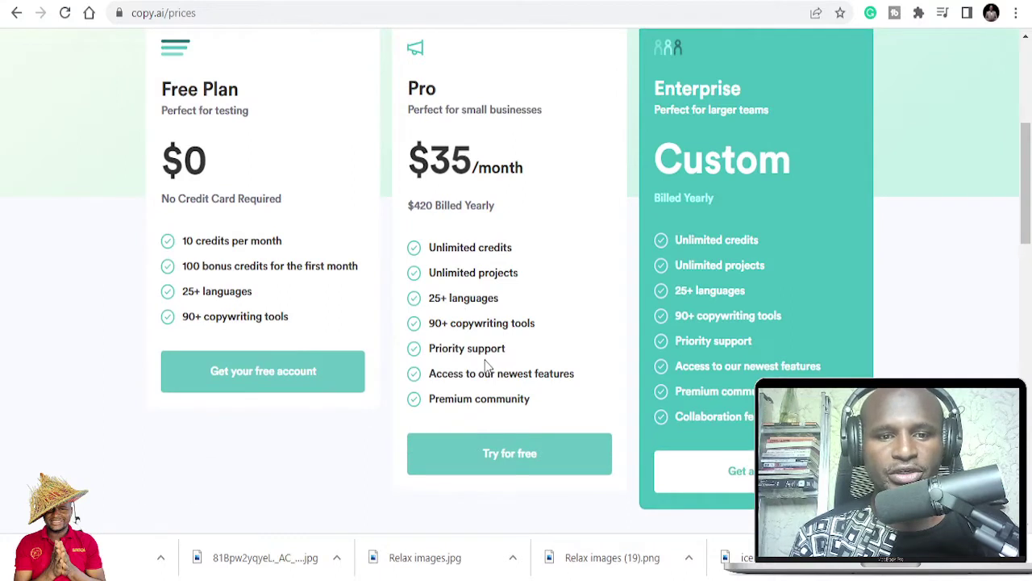
Compare the Pro plan's price under monthly and annual billing, leaving the page on Pay Annually.
{"action": "scroll", "coordinate": [488, 392], "scroll_direction": "up", "scroll_amount": 2}
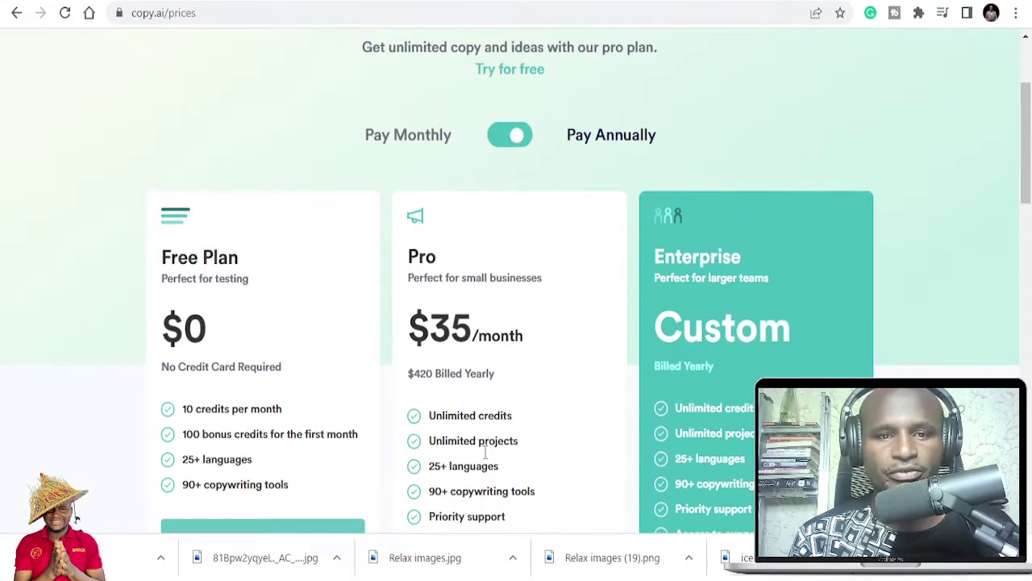
{"action": "left_click", "coordinate": [512, 137]}
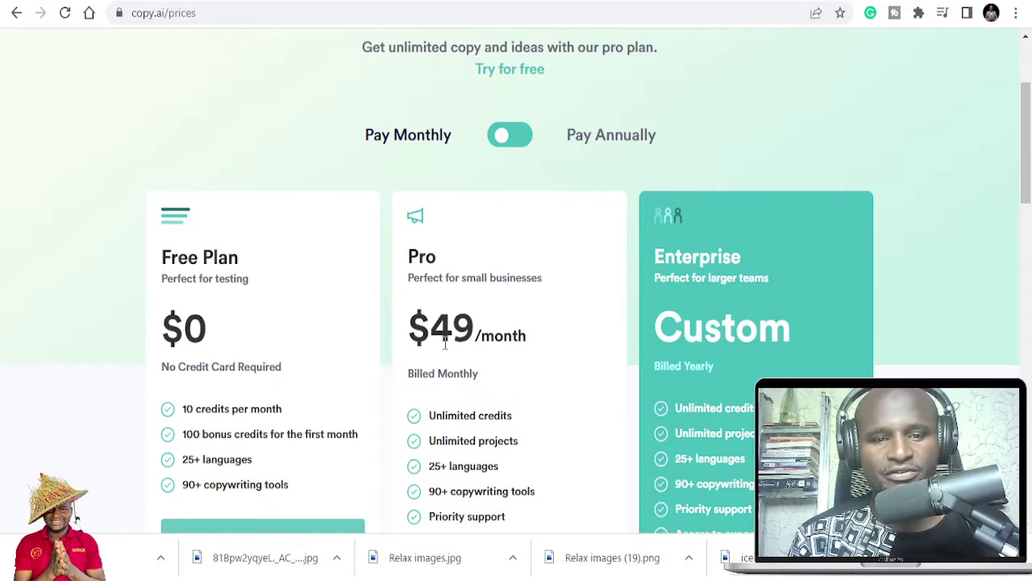
{"action": "left_click", "coordinate": [502, 136]}
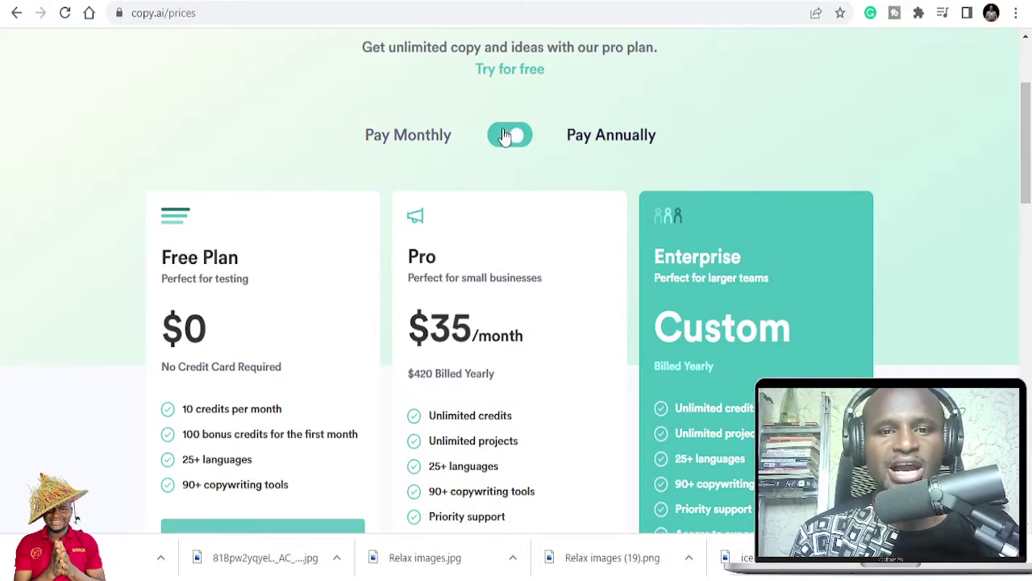
{"action": "scroll", "coordinate": [521, 364], "scroll_direction": "down", "scroll_amount": 3}
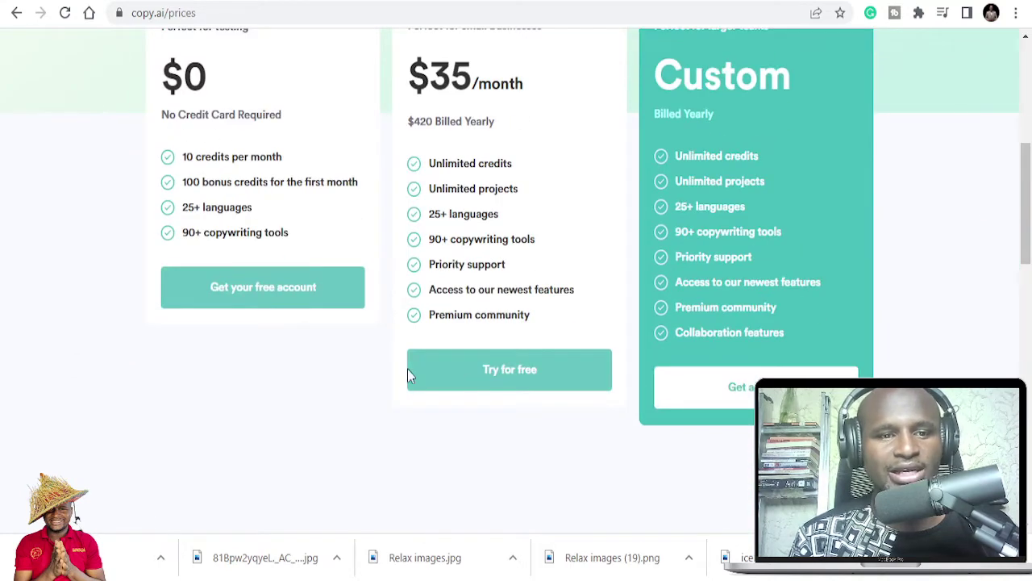
Sign in from the pricing page to reach the Copy.ai workspace dashboard.
{"action": "scroll", "coordinate": [492, 448], "scroll_direction": "up", "scroll_amount": 2}
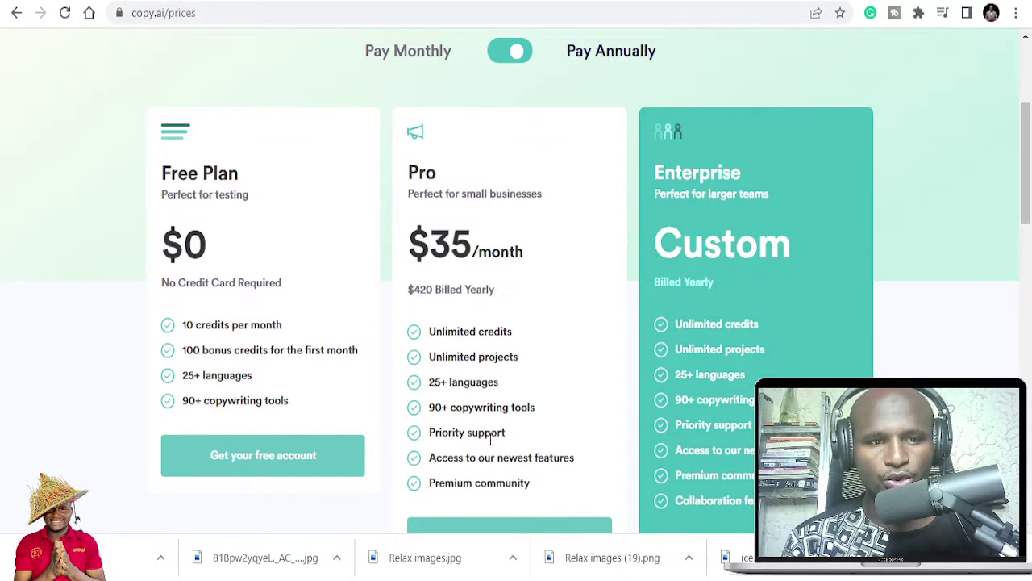
{"action": "scroll", "coordinate": [490, 438], "scroll_direction": "up", "scroll_amount": 3}
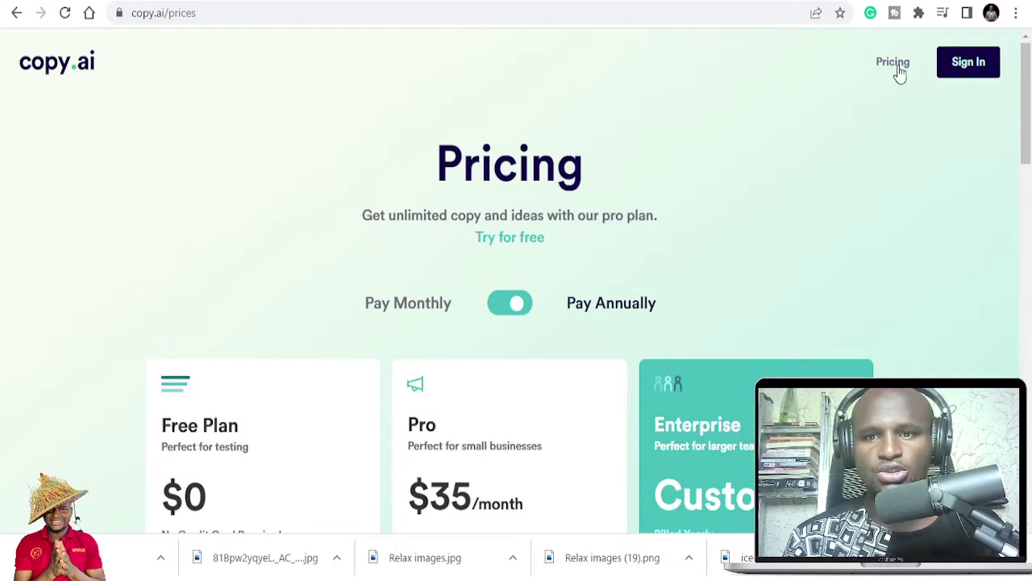
{"action": "left_click", "coordinate": [986, 65]}
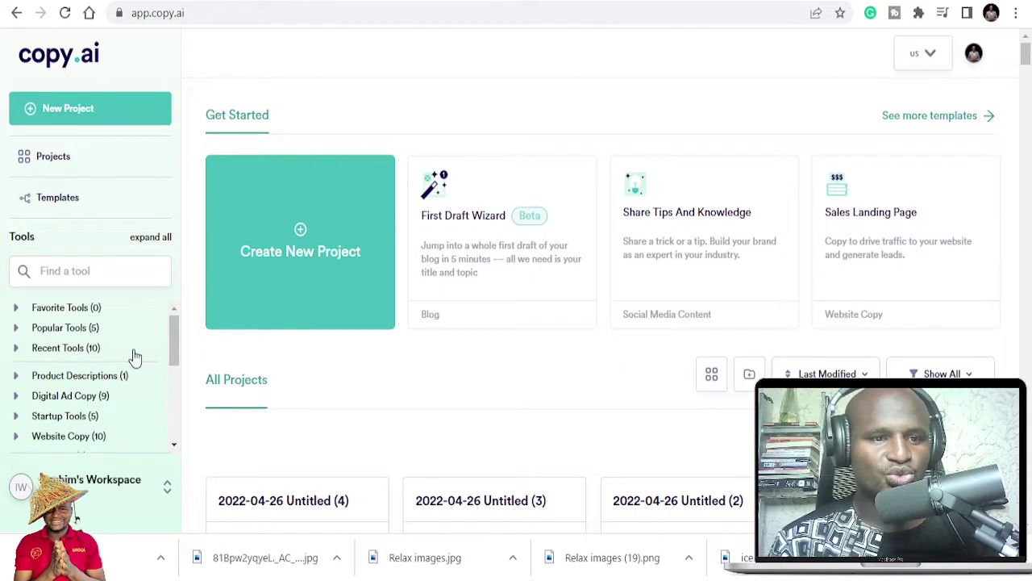
Look through the tool categories and the existing projects on the dashboard.
{"action": "scroll", "coordinate": [131, 373], "scroll_direction": "down", "scroll_amount": 5}
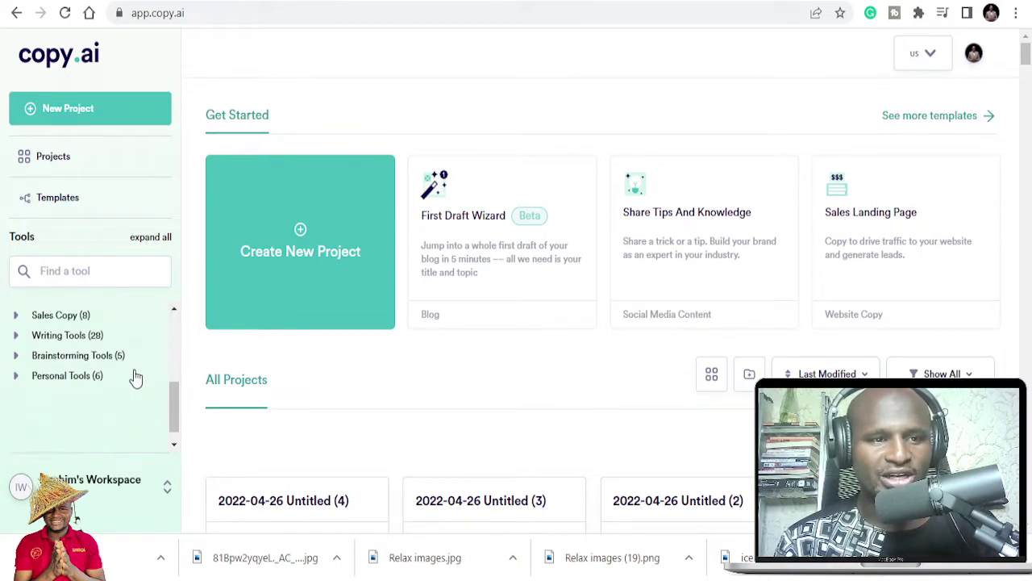
{"action": "scroll", "coordinate": [123, 385], "scroll_direction": "up", "scroll_amount": 5}
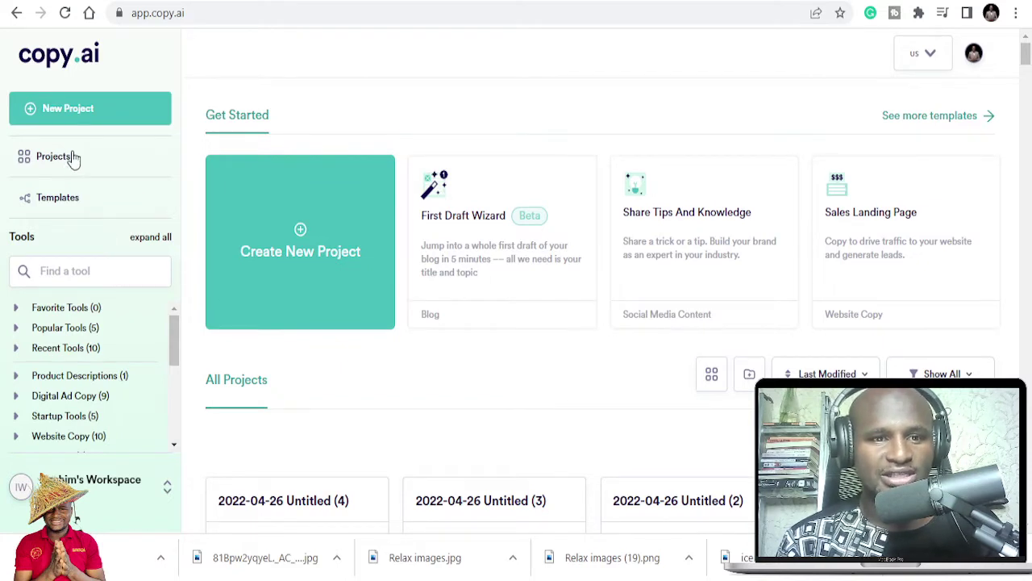
{"action": "scroll", "coordinate": [649, 289], "scroll_direction": "down", "scroll_amount": 4}
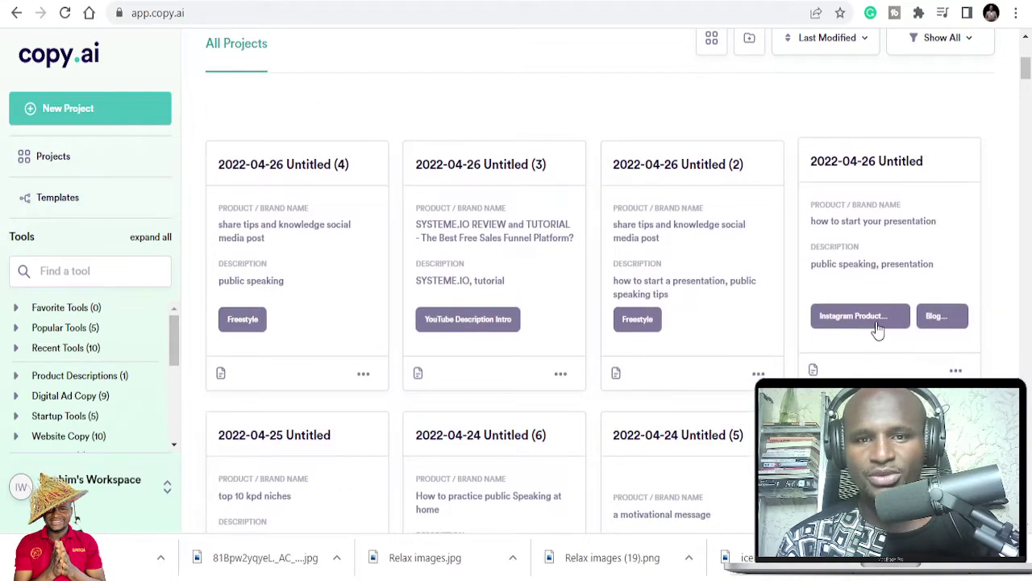
{"action": "scroll", "coordinate": [875, 330], "scroll_direction": "down", "scroll_amount": 3}
{"action": "scroll", "coordinate": [857, 300], "scroll_direction": "down", "scroll_amount": 3}
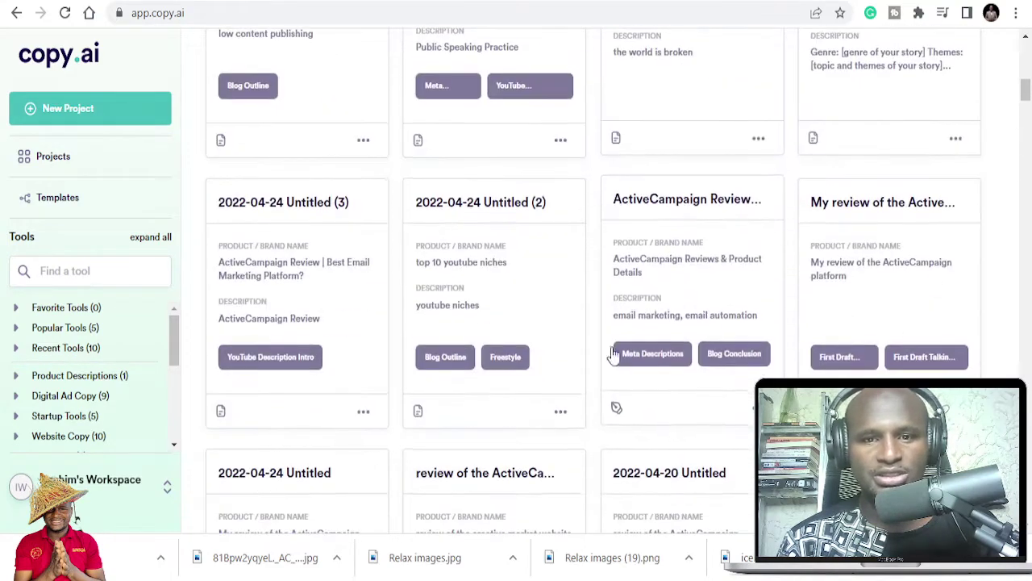
{"action": "scroll", "coordinate": [610, 355], "scroll_direction": "down", "scroll_amount": 2}
{"action": "scroll", "coordinate": [492, 280], "scroll_direction": "up", "scroll_amount": 6}
{"action": "scroll", "coordinate": [492, 280], "scroll_direction": "up", "scroll_amount": 5}
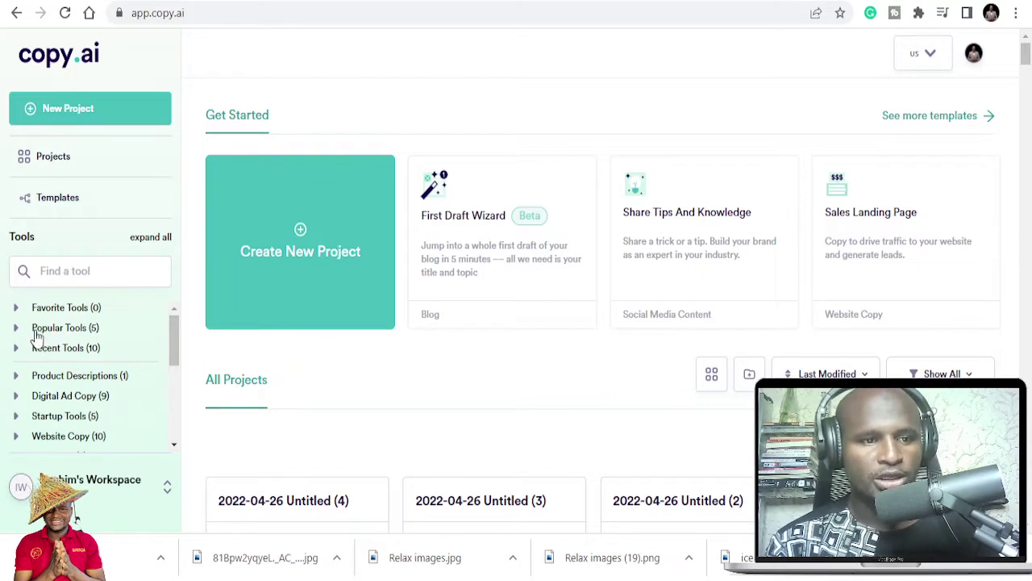
Expand the Popular Tools category and read through the tools it contains.
{"action": "left_click", "coordinate": [28, 329]}
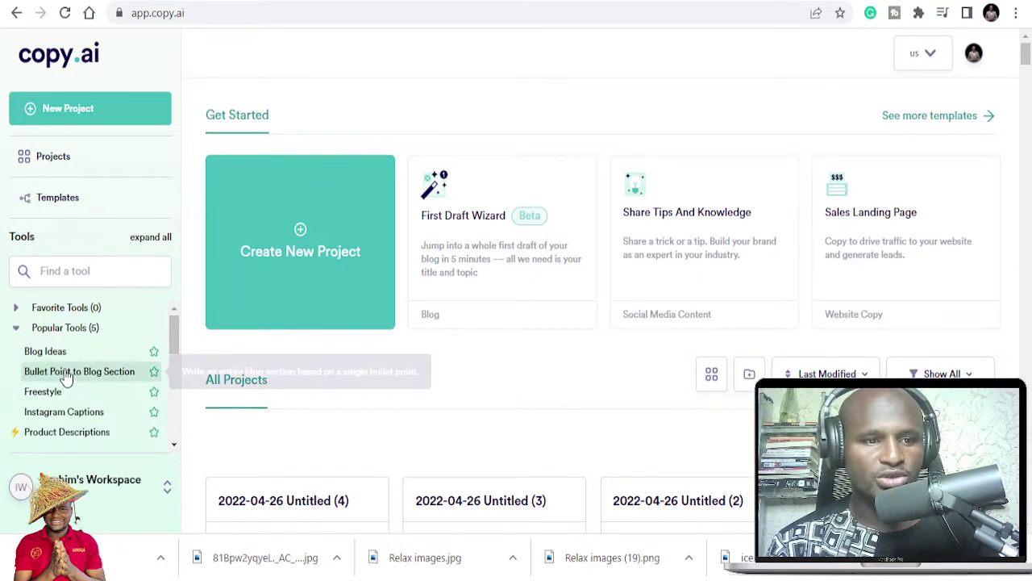
{"action": "scroll", "coordinate": [48, 367], "scroll_direction": "down", "scroll_amount": 1}
{"action": "scroll", "coordinate": [60, 338], "scroll_direction": "up", "scroll_amount": 1}
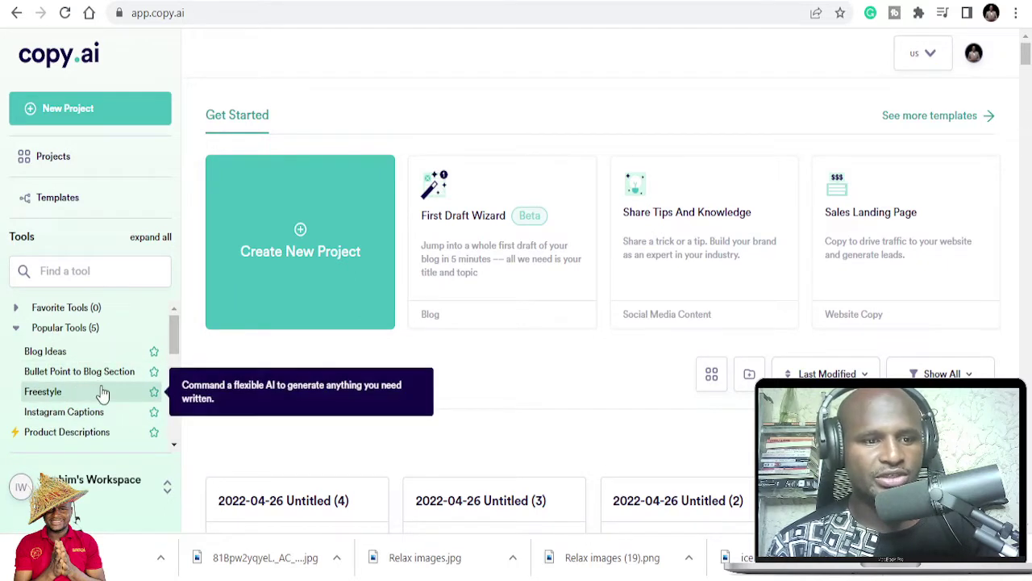
{"action": "scroll", "coordinate": [101, 394], "scroll_direction": "down", "scroll_amount": 1}
{"action": "scroll", "coordinate": [69, 346], "scroll_direction": "up", "scroll_amount": 1}
{"action": "scroll", "coordinate": [72, 347], "scroll_direction": "up", "scroll_amount": 1}
{"action": "scroll", "coordinate": [83, 407], "scroll_direction": "down", "scroll_amount": 2}
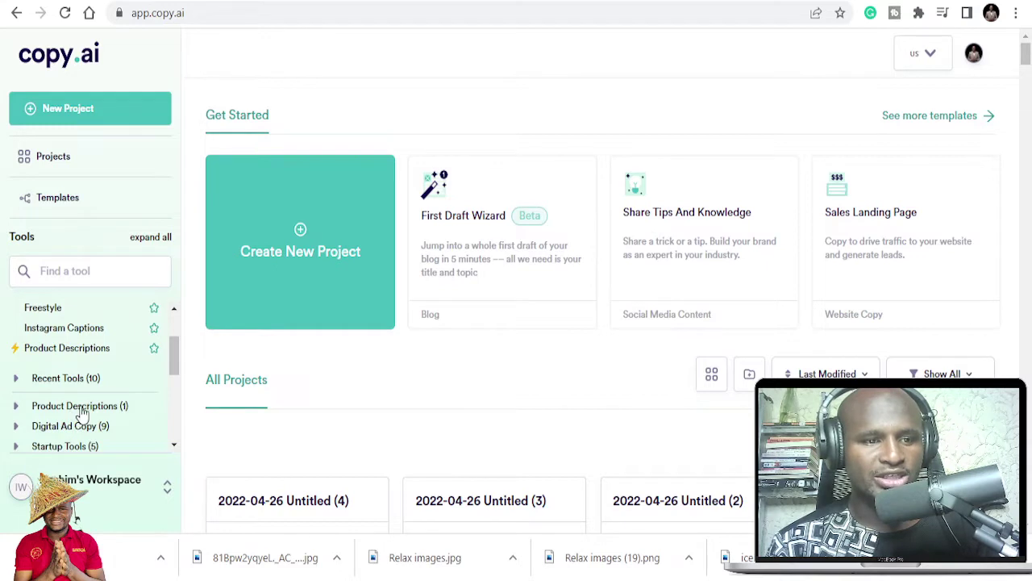
Expand the Personal Tools category, examine its tools, and return to the start of the tool list.
{"action": "scroll", "coordinate": [76, 419], "scroll_direction": "down", "scroll_amount": 2}
{"action": "scroll", "coordinate": [54, 415], "scroll_direction": "down", "scroll_amount": 4}
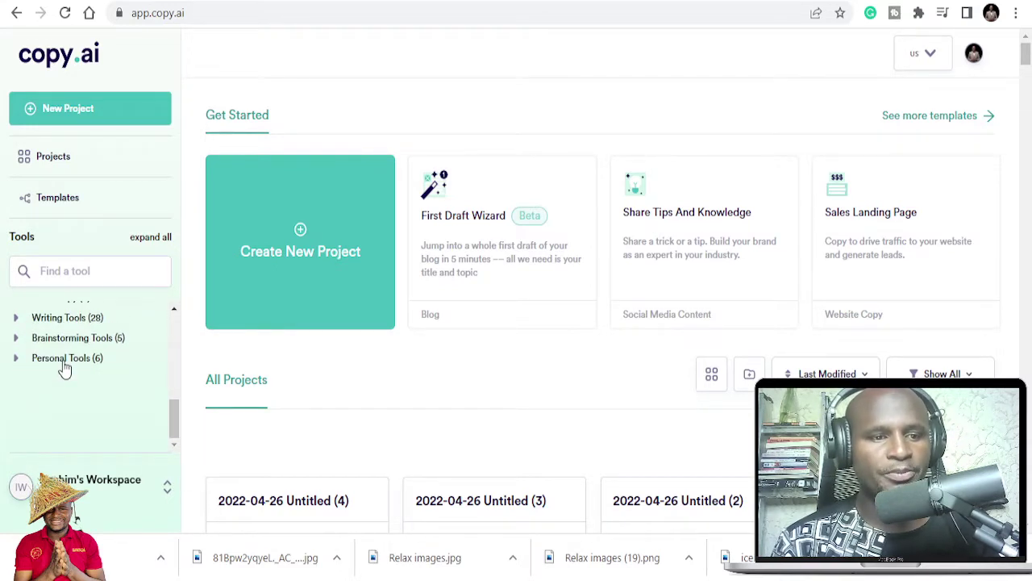
{"action": "left_click", "coordinate": [63, 360]}
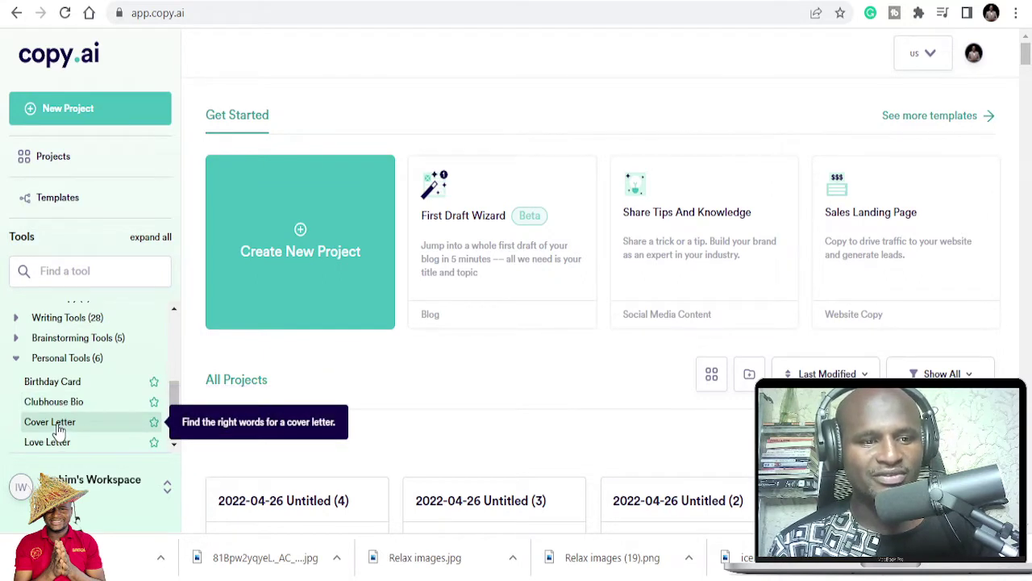
{"action": "scroll", "coordinate": [59, 431], "scroll_direction": "down", "scroll_amount": 1}
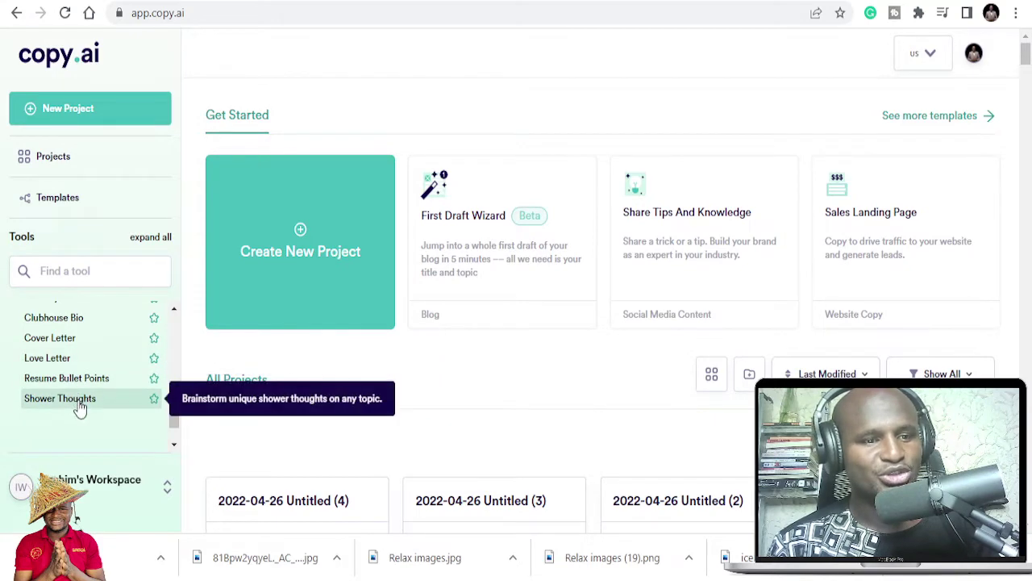
{"action": "scroll", "coordinate": [78, 410], "scroll_direction": "up", "scroll_amount": 3}
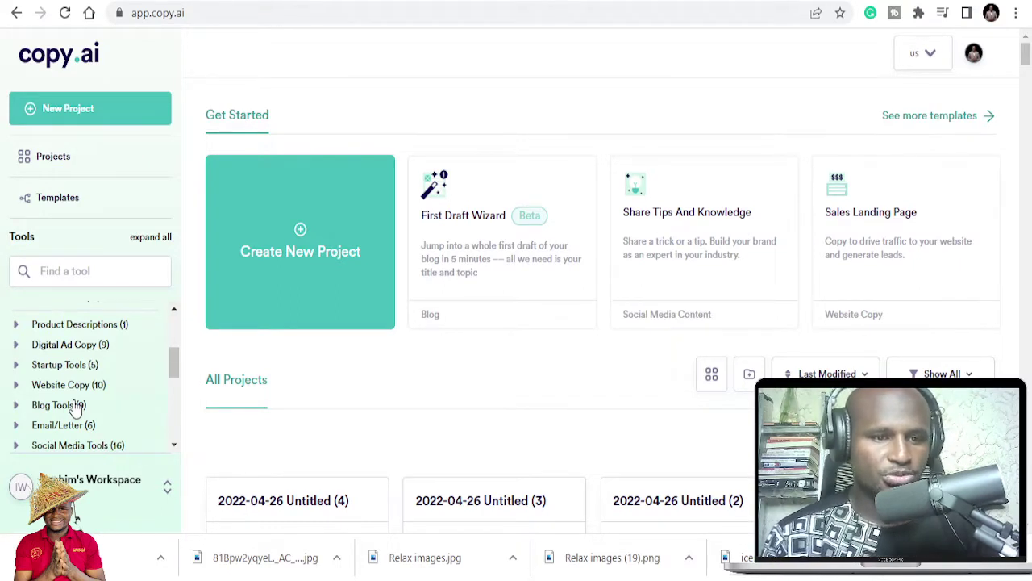
{"action": "scroll", "coordinate": [75, 409], "scroll_direction": "up", "scroll_amount": 3}
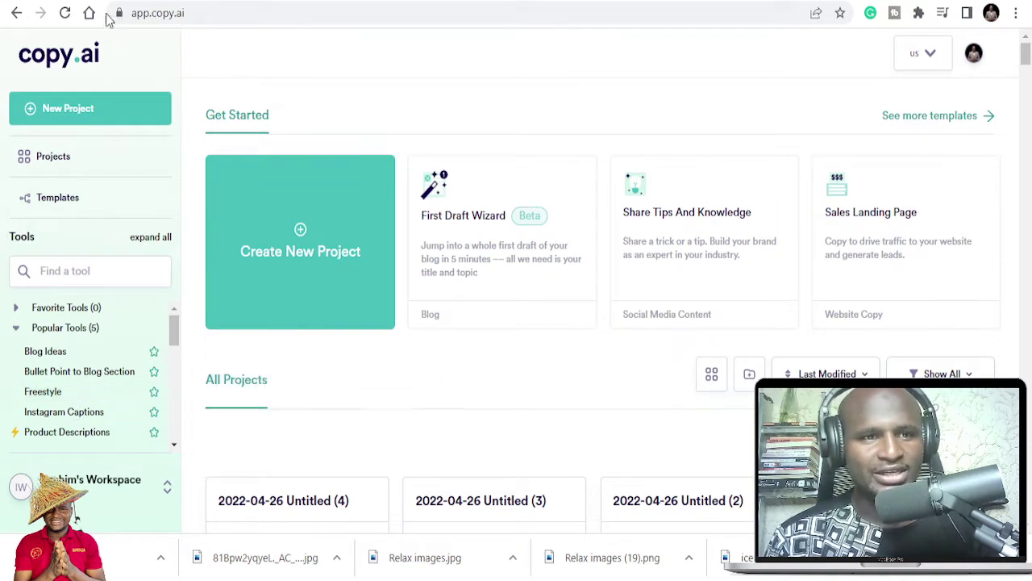
Switch to the public speaking coach's website and look through the blog posts and bio on its home page.
{"action": "key", "text": "ctrl+Tab"}
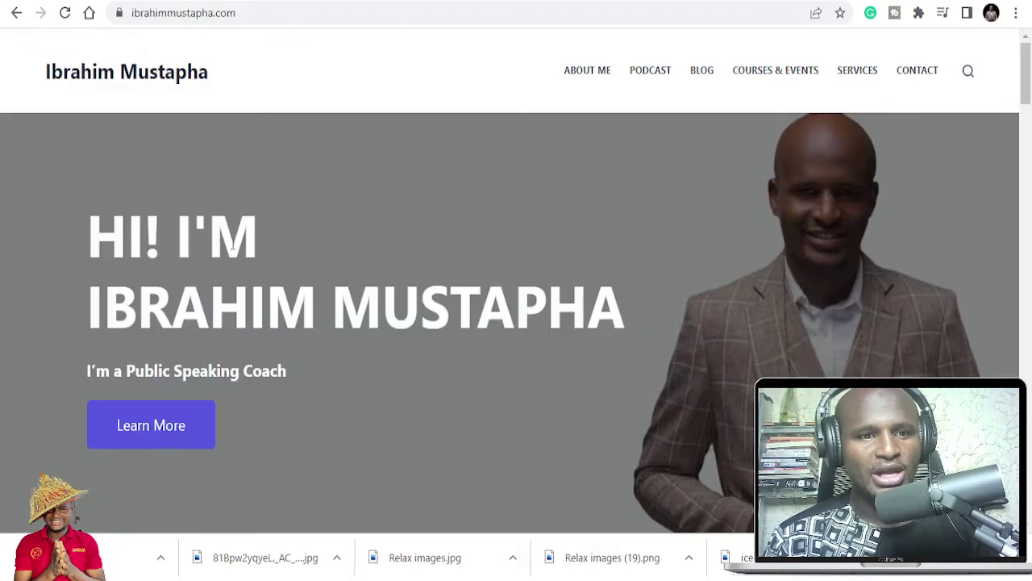
{"action": "scroll", "coordinate": [595, 305], "scroll_direction": "down", "scroll_amount": 10}
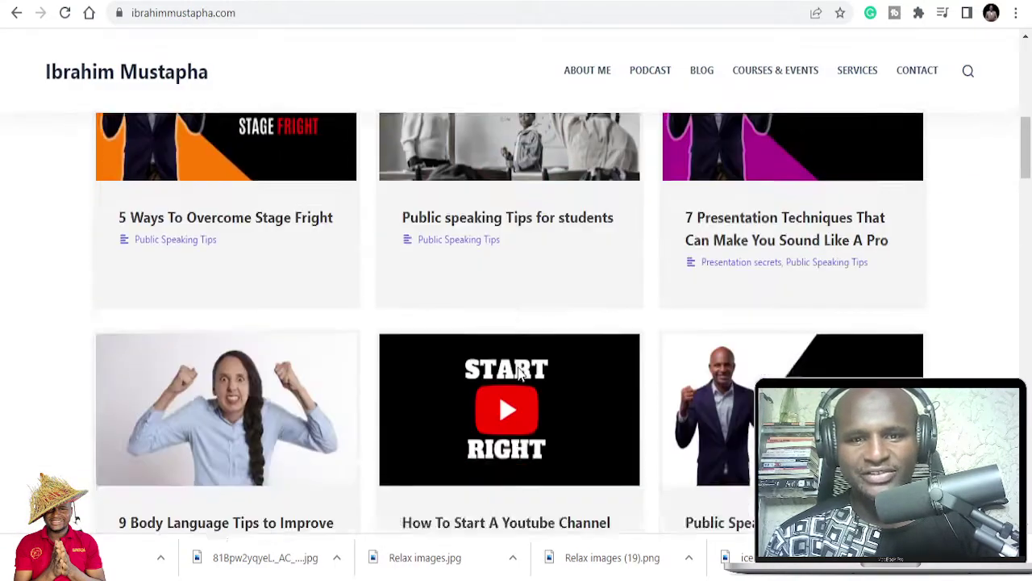
{"action": "scroll", "coordinate": [310, 412], "scroll_direction": "down", "scroll_amount": 6}
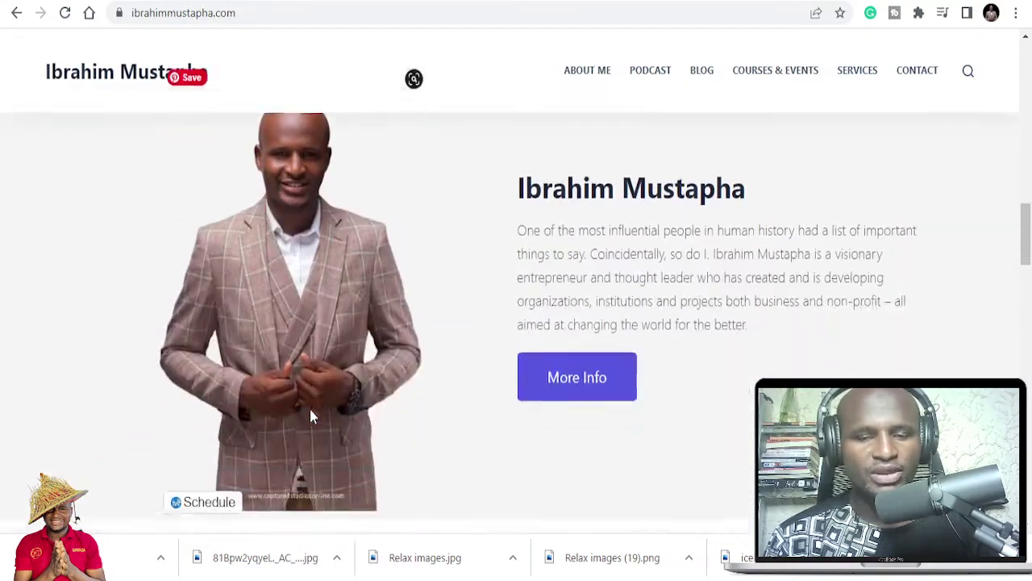
{"action": "scroll", "coordinate": [269, 322], "scroll_direction": "up", "scroll_amount": 4}
Switch back to Copy.ai and look through the Personal Tools category and the neighbouring tool categories.
{"action": "key", "text": "ctrl+Tab"}
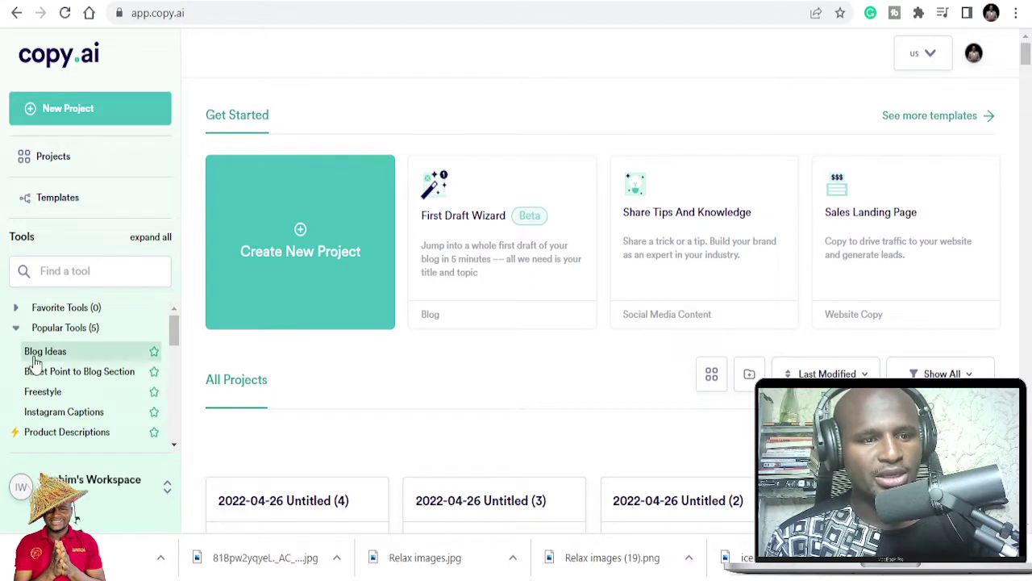
{"action": "scroll", "coordinate": [37, 367], "scroll_direction": "down", "scroll_amount": 5}
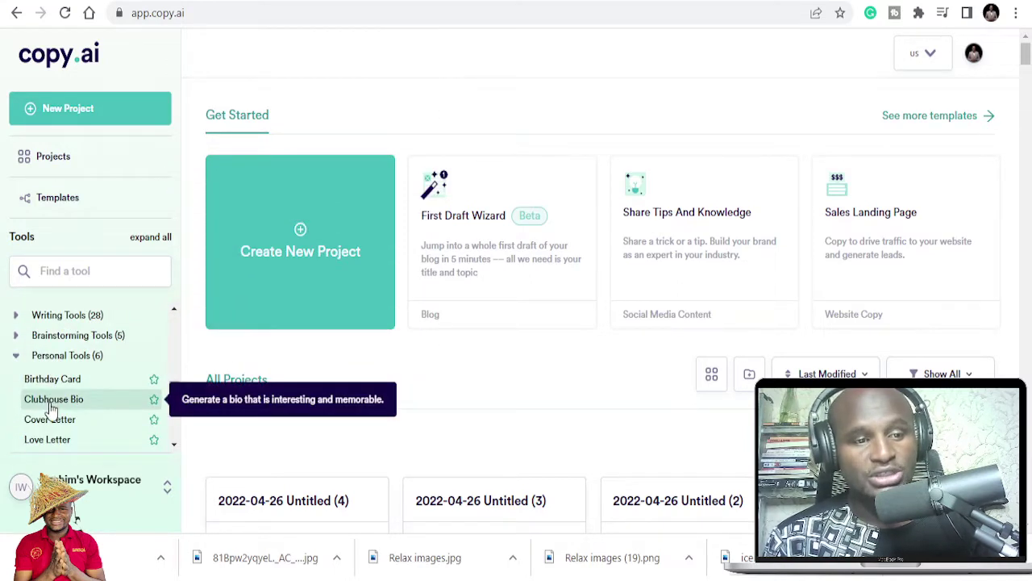
{"action": "scroll", "coordinate": [52, 413], "scroll_direction": "down", "scroll_amount": 2}
{"action": "scroll", "coordinate": [53, 413], "scroll_direction": "up", "scroll_amount": 4}
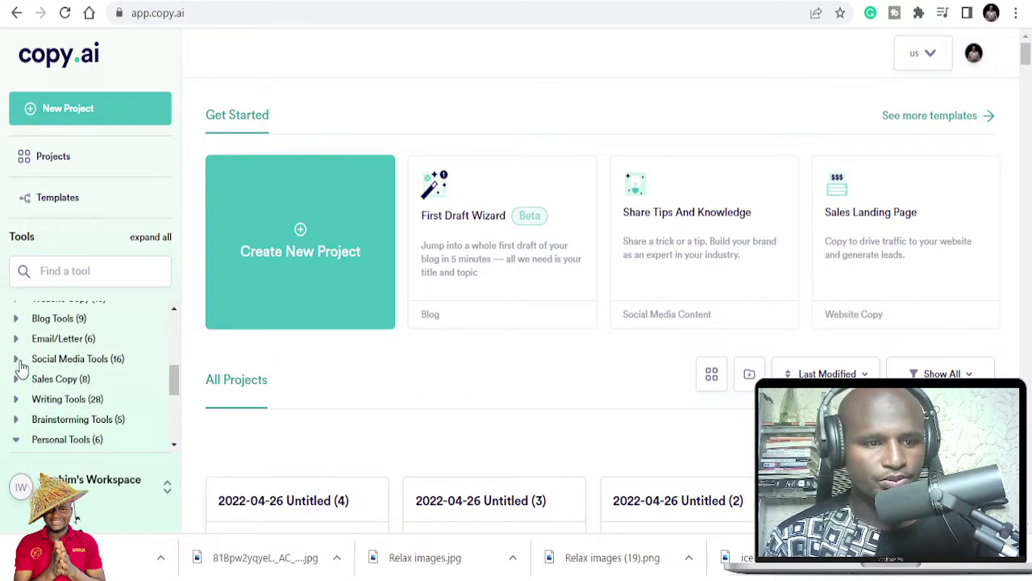
Expand the Website Copy category and read through the tools it contains.
{"action": "left_click", "coordinate": [16, 307]}
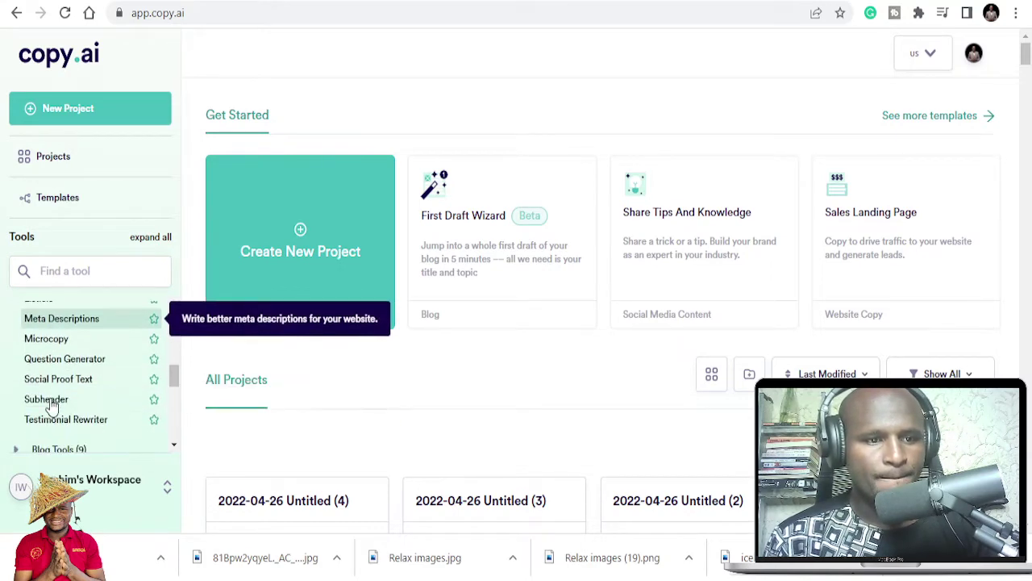
{"action": "scroll", "coordinate": [54, 404], "scroll_direction": "down", "scroll_amount": 3}
{"action": "scroll", "coordinate": [50, 407], "scroll_direction": "up", "scroll_amount": 2}
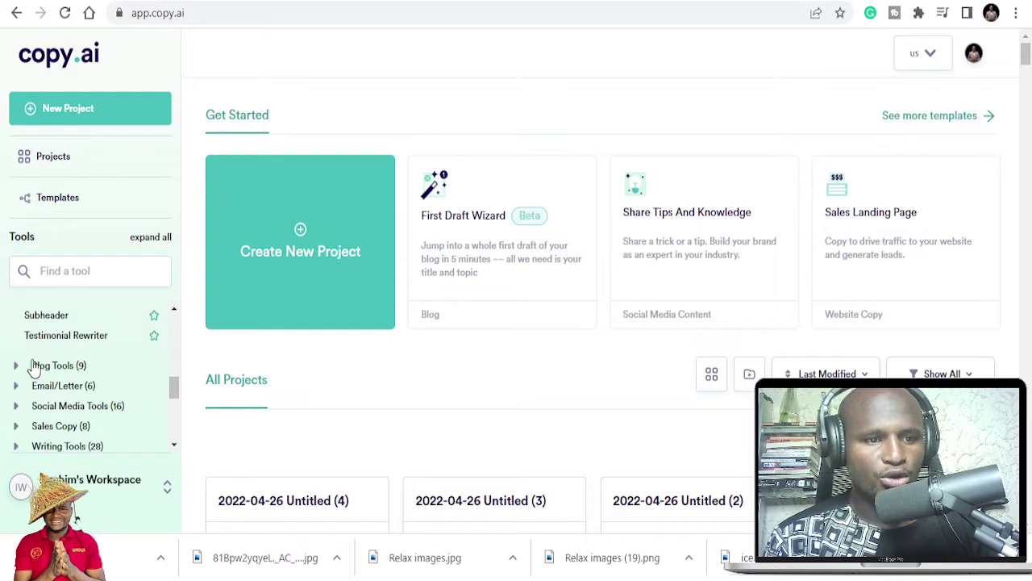
Open the Blog Ideas tool from the Blog Tools category and skip entering the project title and website.
{"action": "left_click", "coordinate": [36, 365]}
{"action": "scroll", "coordinate": [49, 404], "scroll_direction": "down", "scroll_amount": 1}
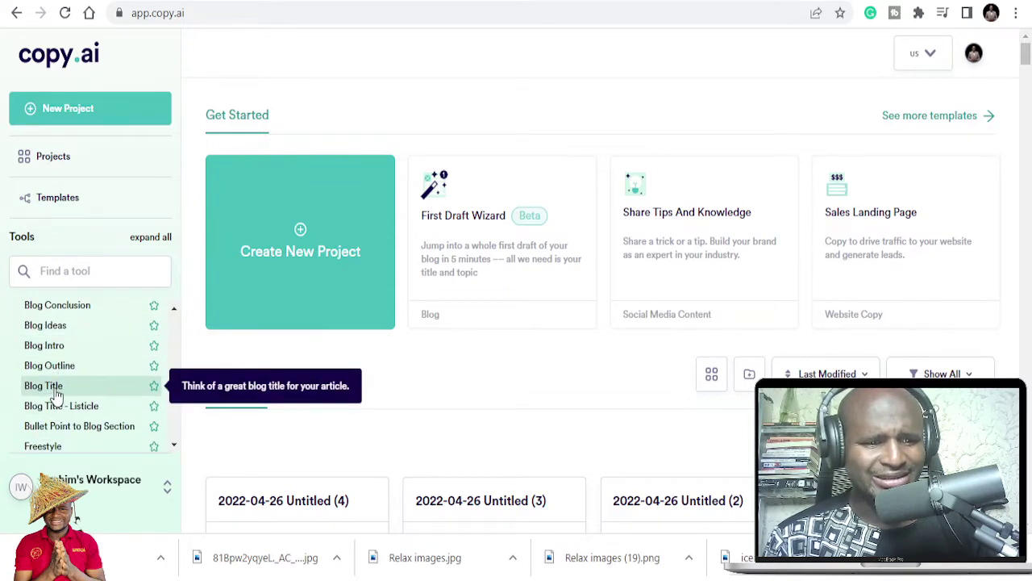
{"action": "left_click", "coordinate": [52, 333]}
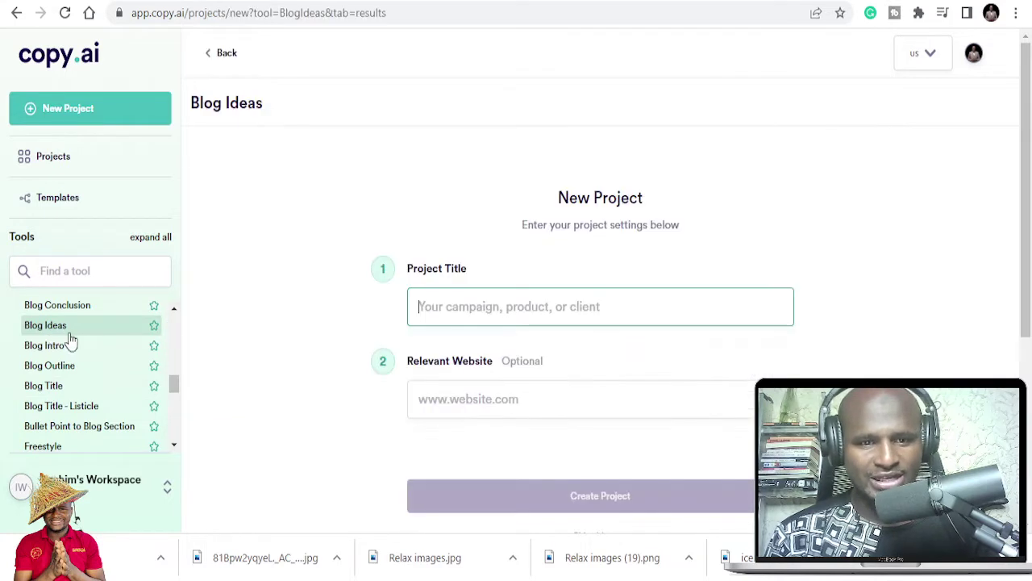
{"action": "scroll", "coordinate": [548, 369], "scroll_direction": "down", "scroll_amount": 3}
{"action": "left_click", "coordinate": [528, 141]}
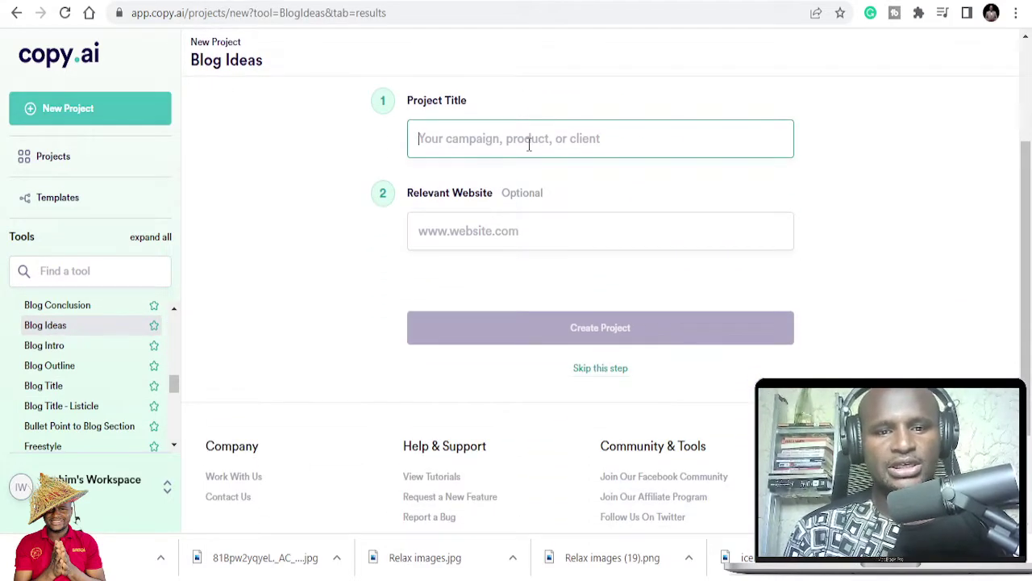
{"action": "left_click", "coordinate": [522, 239]}
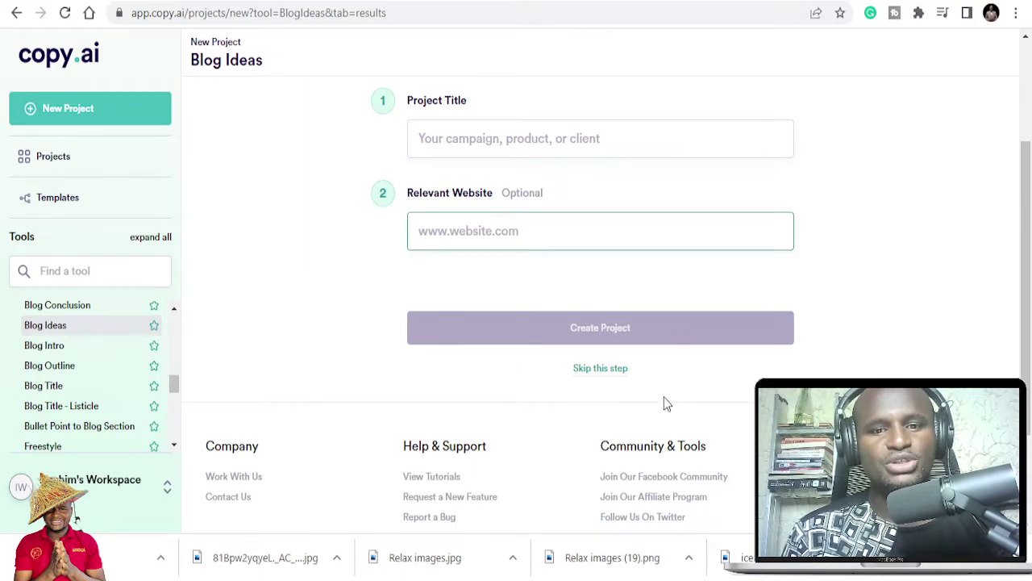
{"action": "left_click", "coordinate": [612, 369]}
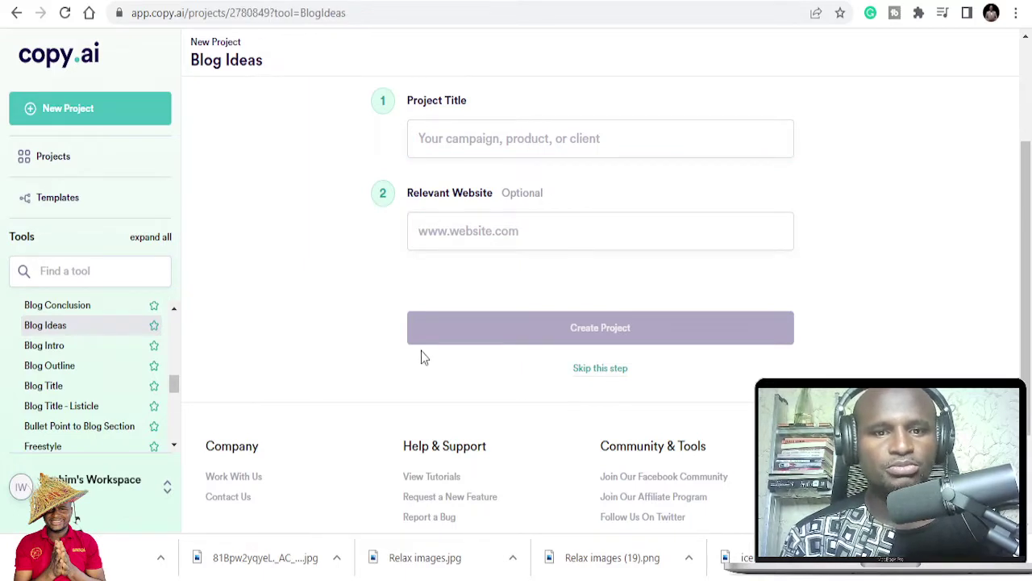
Generate blog ideas in the Friendly tone with brand name "Im" and the product description "How to make money online".
{"action": "left_click", "coordinate": [499, 273]}
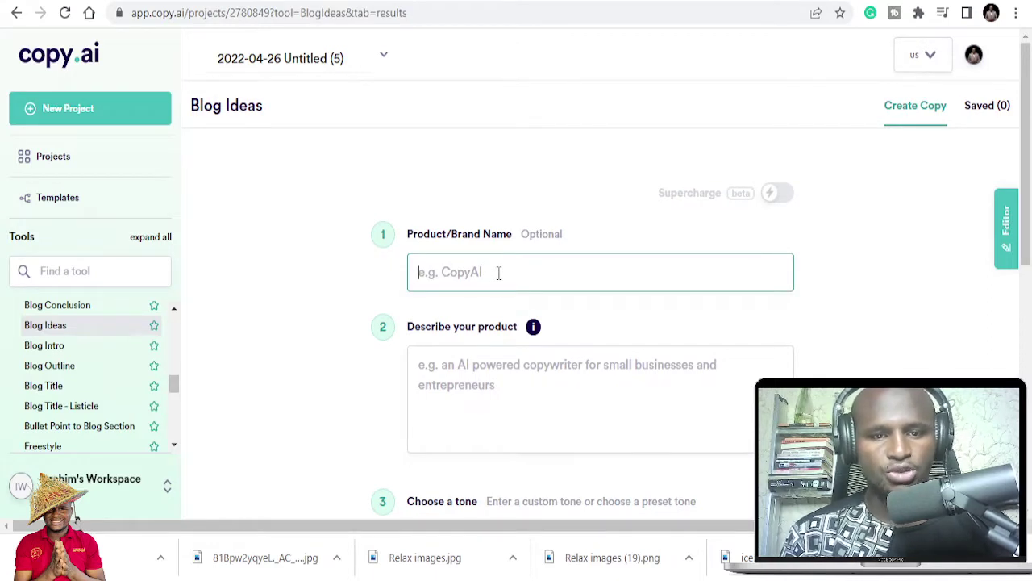
{"action": "type", "text": "Im"}
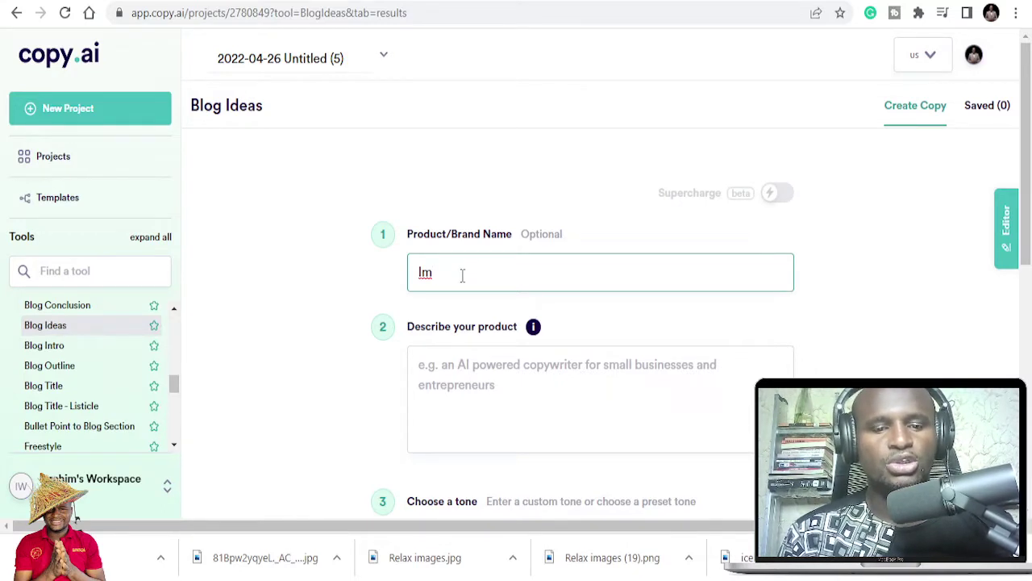
{"action": "left_click", "coordinate": [486, 380]}
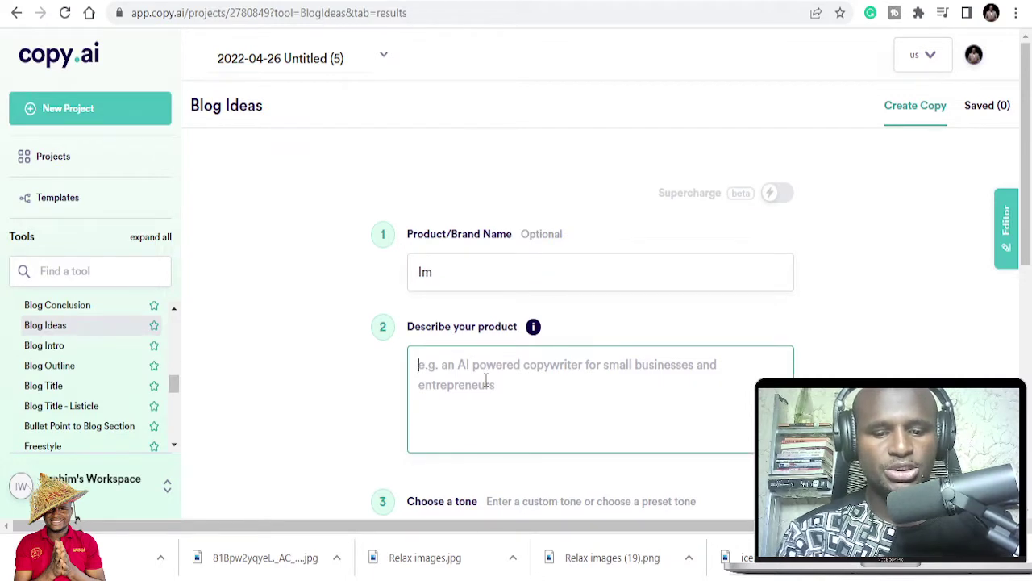
{"action": "type", "text": "H"}
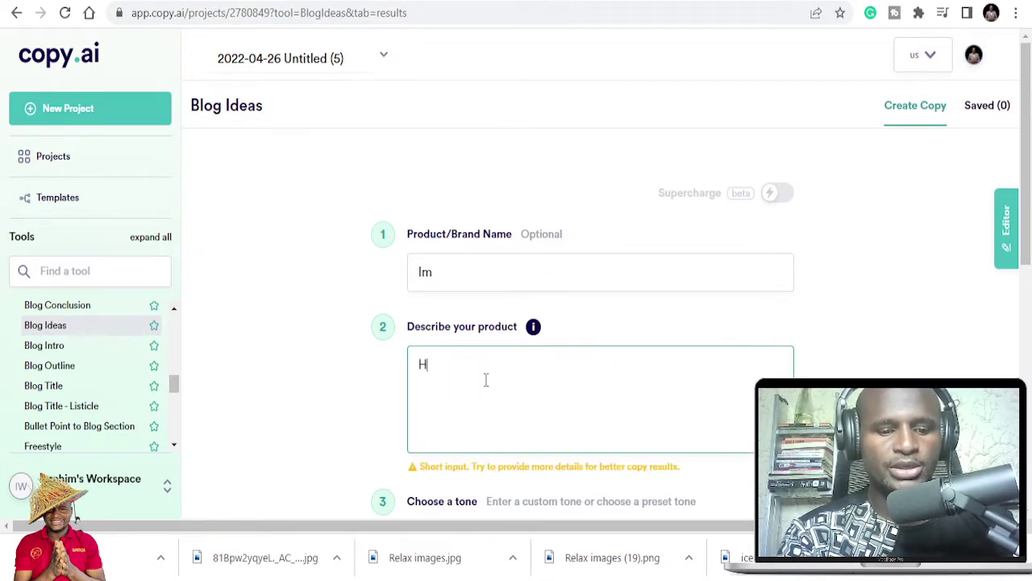
{"action": "type", "text": "ow to mak"}
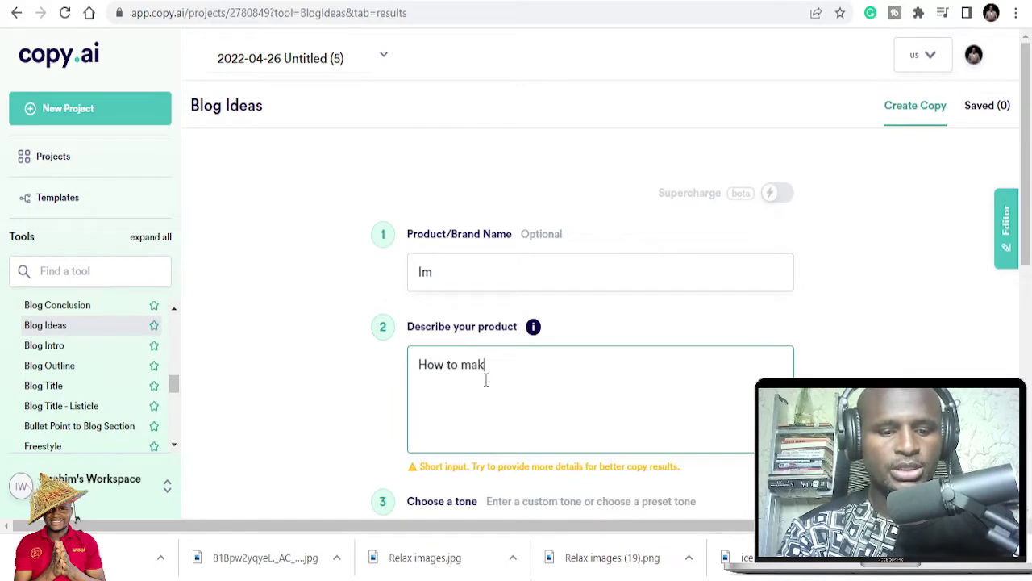
{"action": "type", "text": "e money online"}
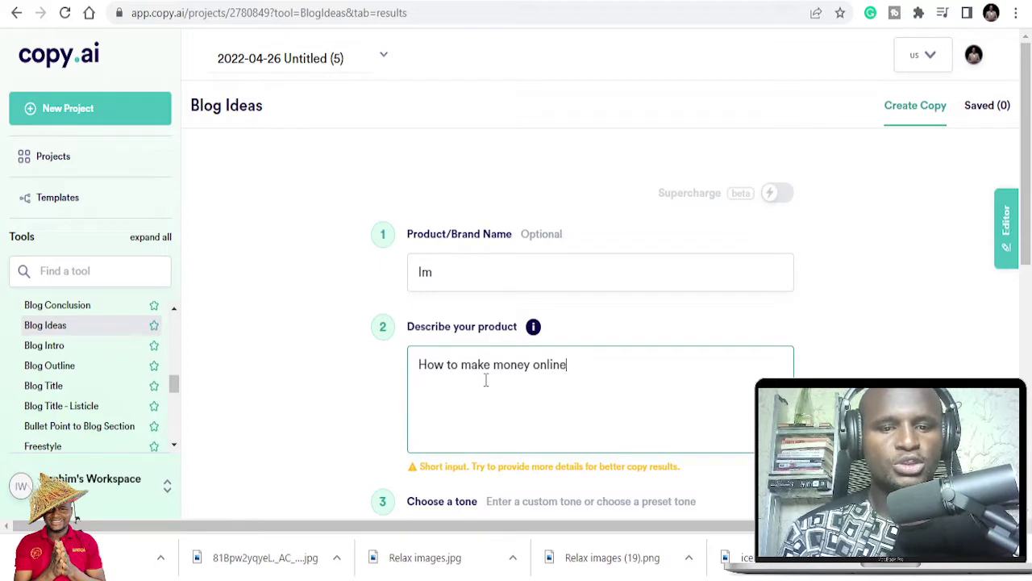
{"action": "scroll", "coordinate": [532, 373], "scroll_direction": "down", "scroll_amount": 5}
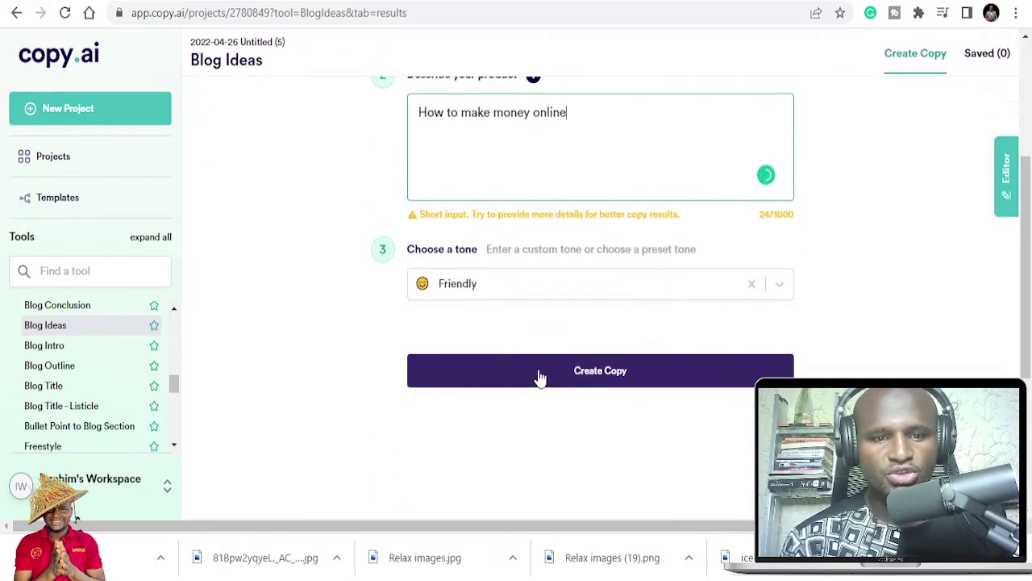
{"action": "left_click", "coordinate": [548, 369]}
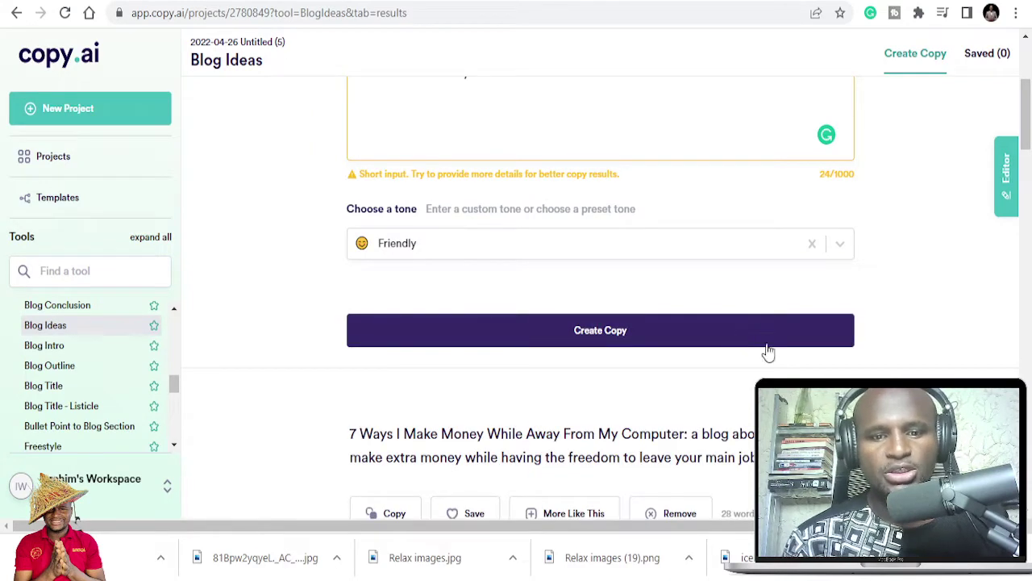
Read through the generated blog ideas and compare them with the entered product description.
{"action": "scroll", "coordinate": [767, 350], "scroll_direction": "down", "scroll_amount": 3}
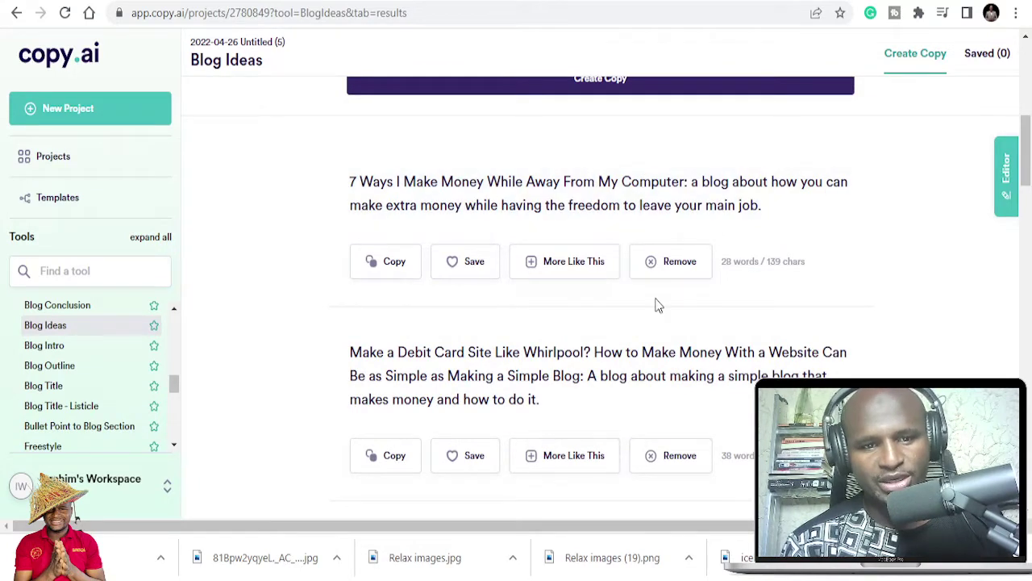
{"action": "scroll", "coordinate": [496, 297], "scroll_direction": "down", "scroll_amount": 1}
{"action": "scroll", "coordinate": [589, 271], "scroll_direction": "down", "scroll_amount": 2}
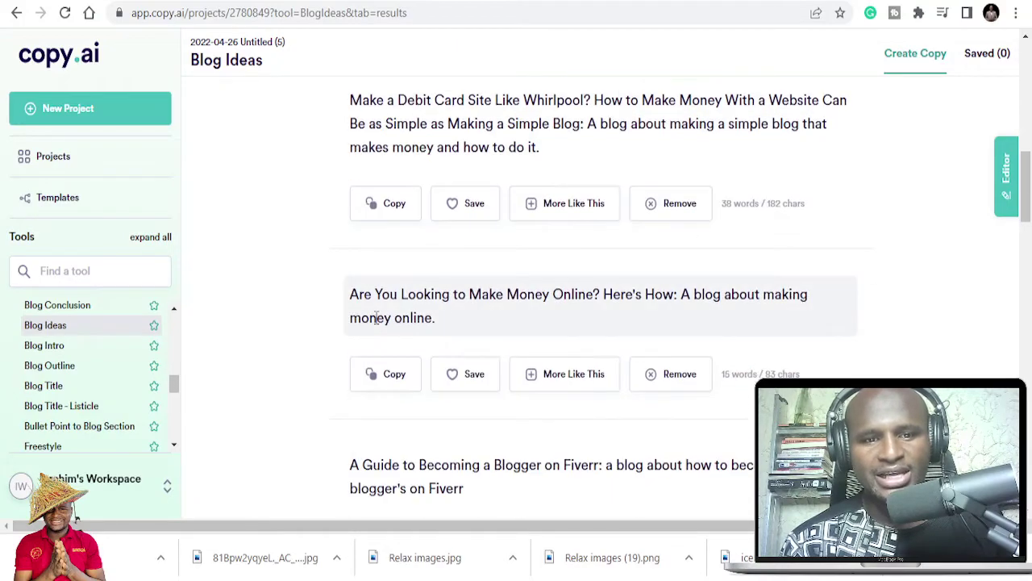
{"action": "scroll", "coordinate": [618, 315], "scroll_direction": "up", "scroll_amount": 8}
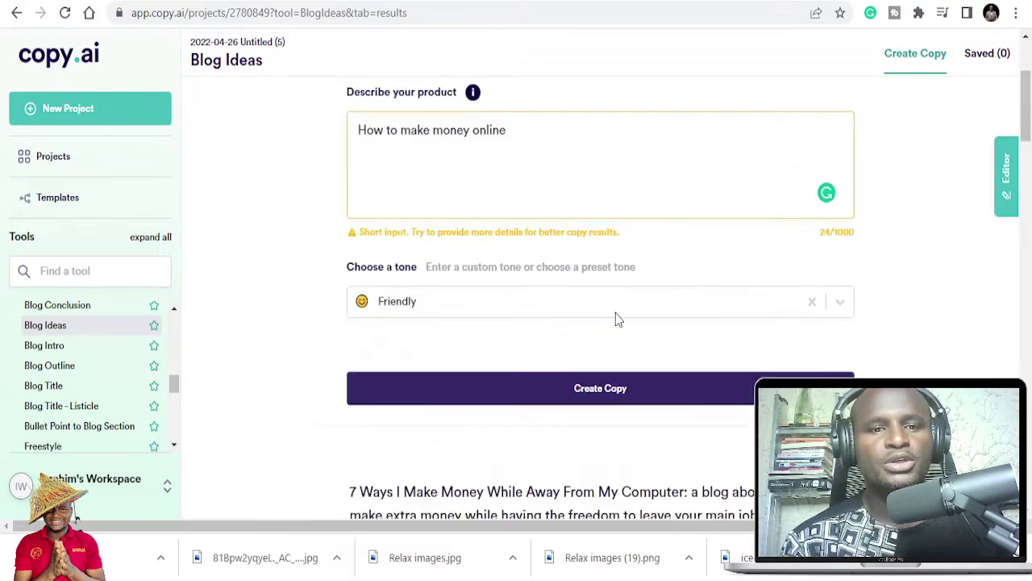
{"action": "scroll", "coordinate": [549, 322], "scroll_direction": "down", "scroll_amount": 3}
{"action": "scroll", "coordinate": [502, 335], "scroll_direction": "down", "scroll_amount": 7}
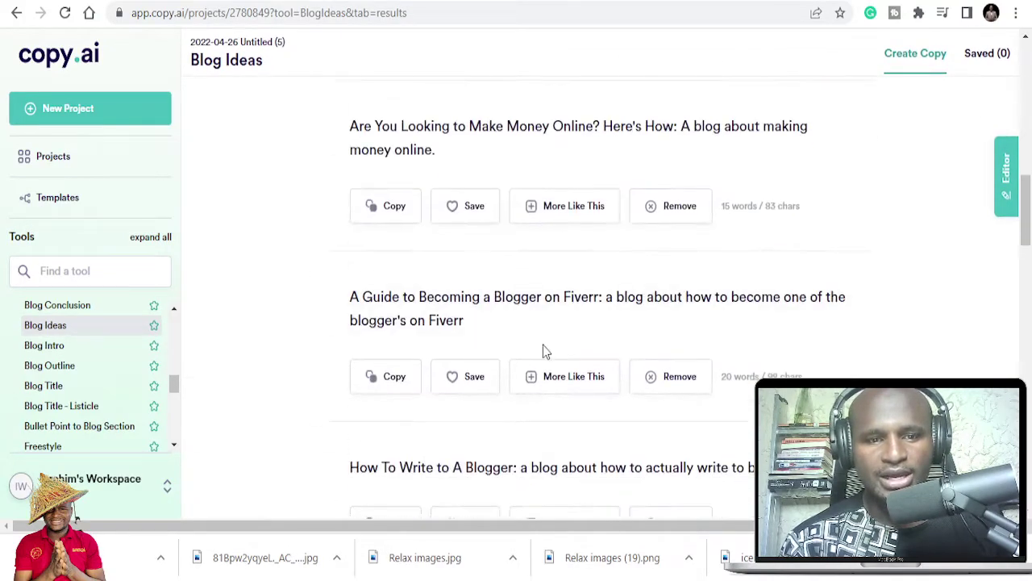
{"action": "scroll", "coordinate": [475, 329], "scroll_direction": "down", "scroll_amount": 3}
{"action": "scroll", "coordinate": [487, 334], "scroll_direction": "up", "scroll_amount": 3}
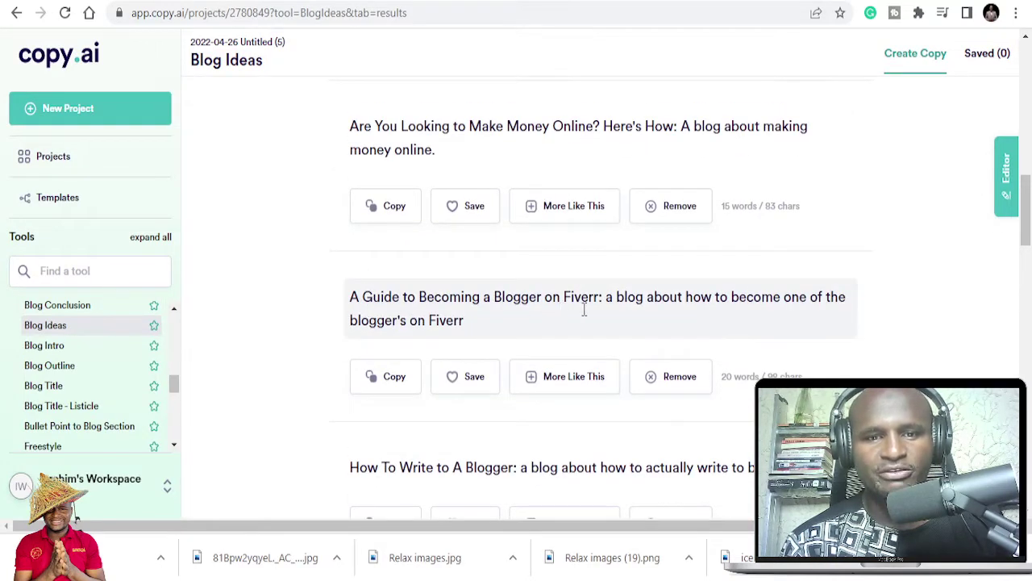
{"action": "scroll", "coordinate": [584, 311], "scroll_direction": "down", "scroll_amount": 2}
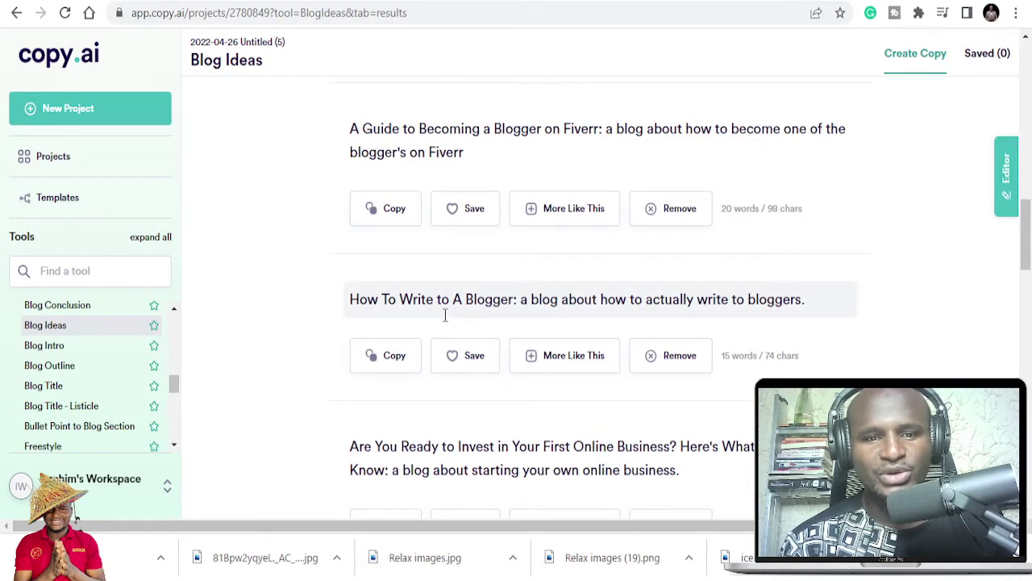
{"action": "scroll", "coordinate": [495, 269], "scroll_direction": "down", "scroll_amount": 3}
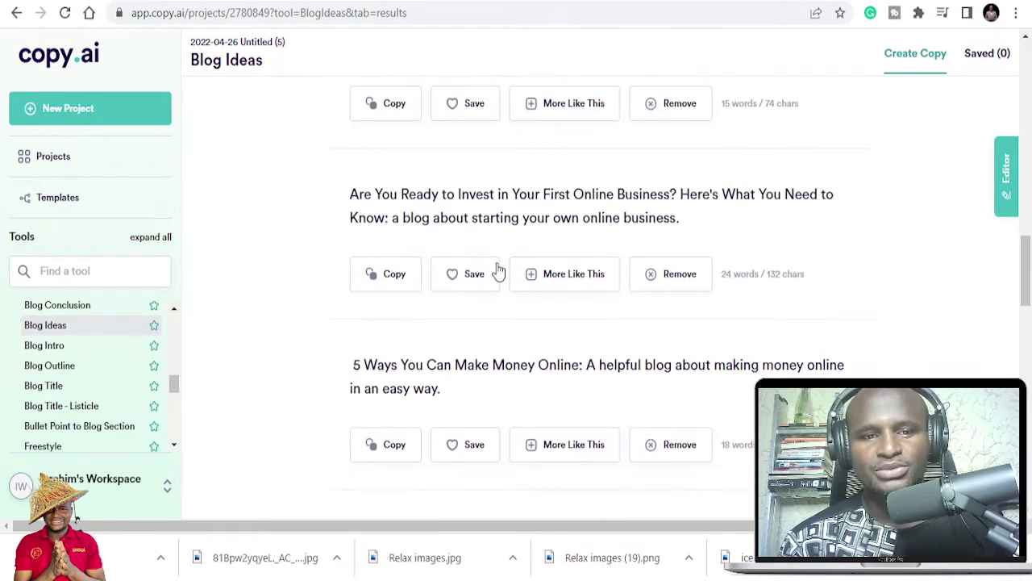
{"action": "scroll", "coordinate": [516, 292], "scroll_direction": "up", "scroll_amount": 1}
{"action": "scroll", "coordinate": [517, 303], "scroll_direction": "down", "scroll_amount": 4}
{"action": "scroll", "coordinate": [517, 303], "scroll_direction": "up", "scroll_amount": 10}
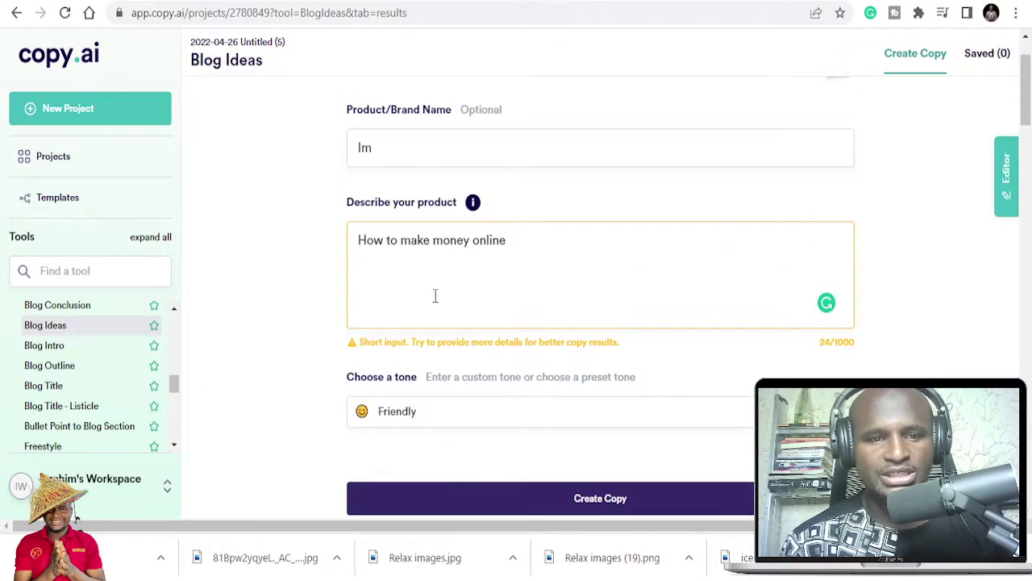
Change the tone to Persuasive and generate a new set of blog ideas.
{"action": "scroll", "coordinate": [472, 296], "scroll_direction": "down", "scroll_amount": 1}
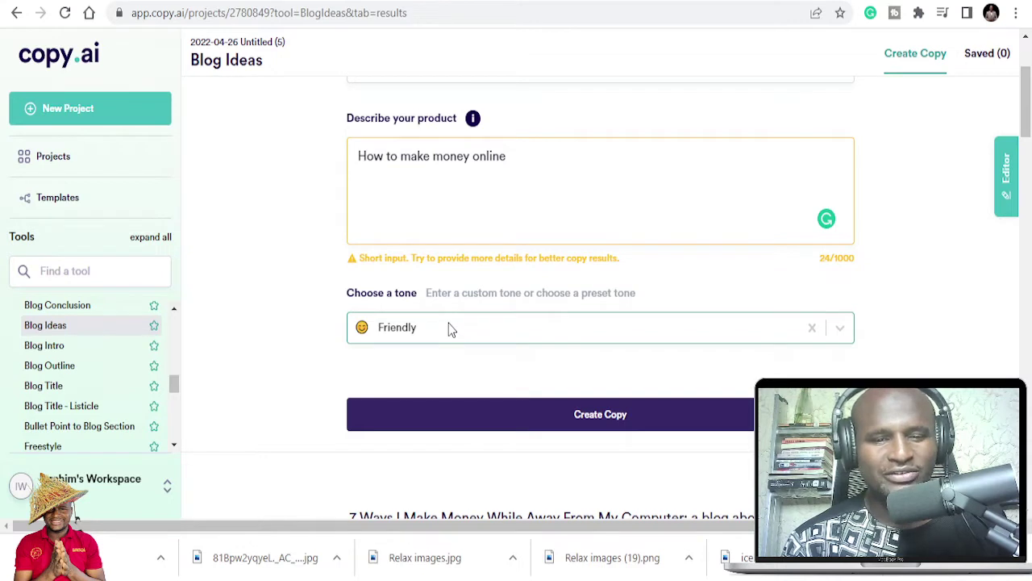
{"action": "left_click", "coordinate": [450, 329]}
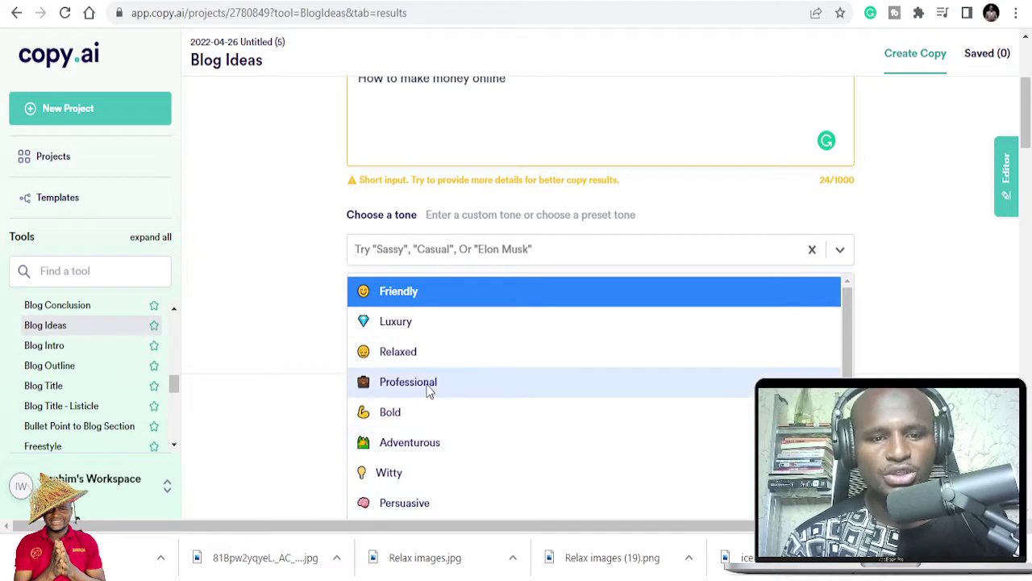
{"action": "left_click", "coordinate": [433, 502]}
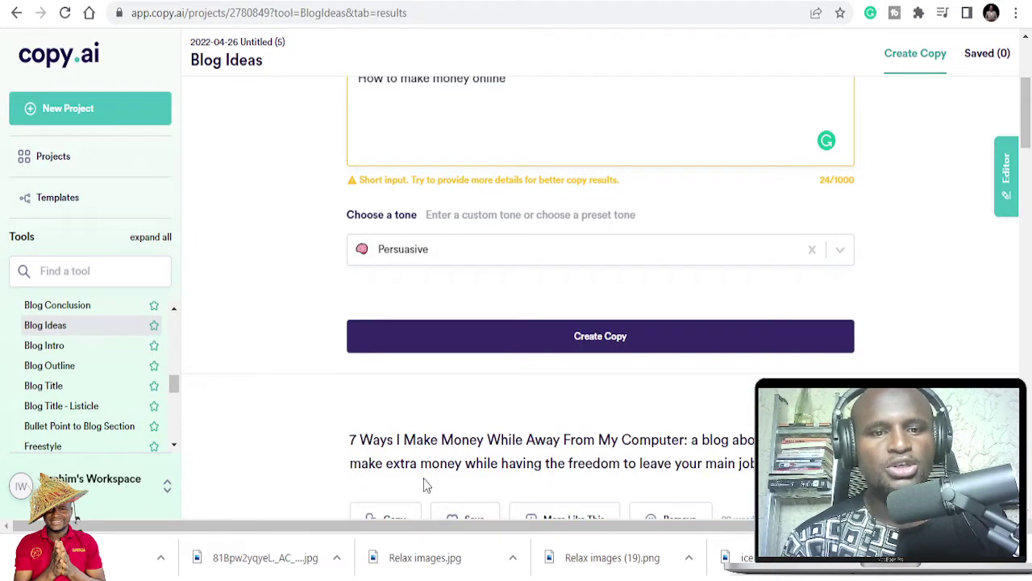
{"action": "left_click", "coordinate": [576, 347]}
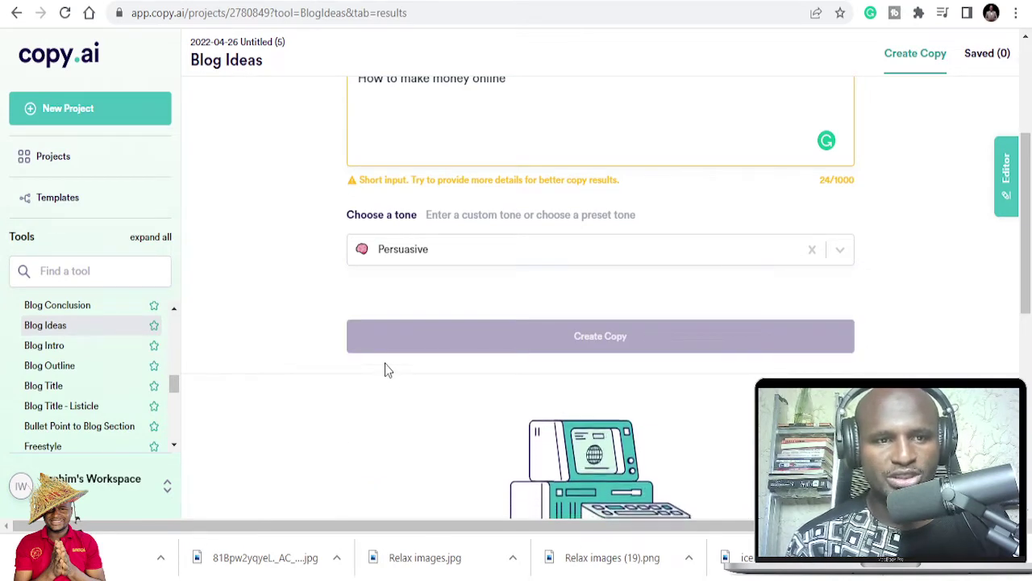
Copy the title "6 Simple Steps For Making Money Online" from the first new blog idea.
{"action": "scroll", "coordinate": [382, 367], "scroll_direction": "down", "scroll_amount": 2}
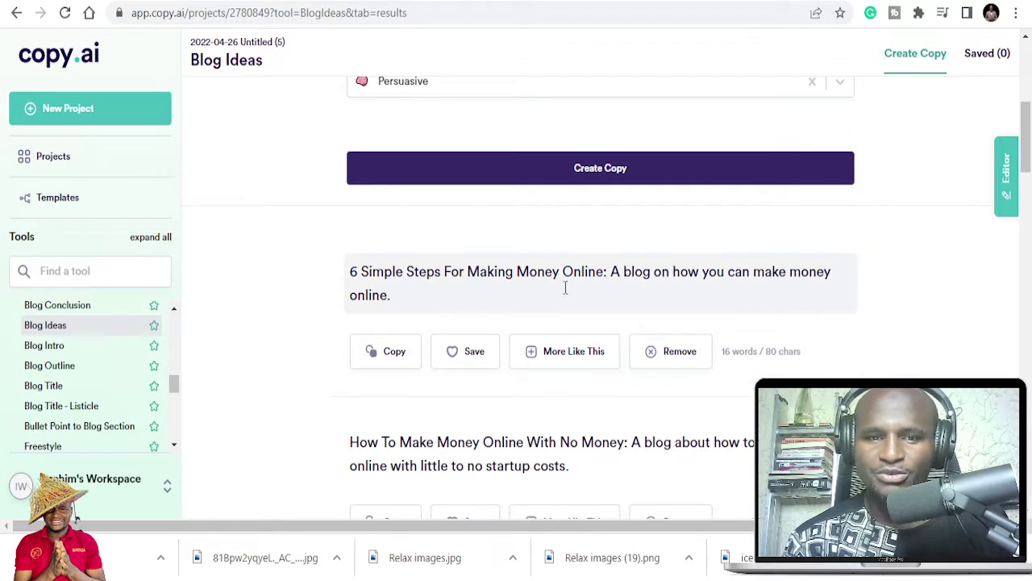
{"action": "left_click_drag", "start_coordinate": [604, 270], "coordinate": [340, 265]}
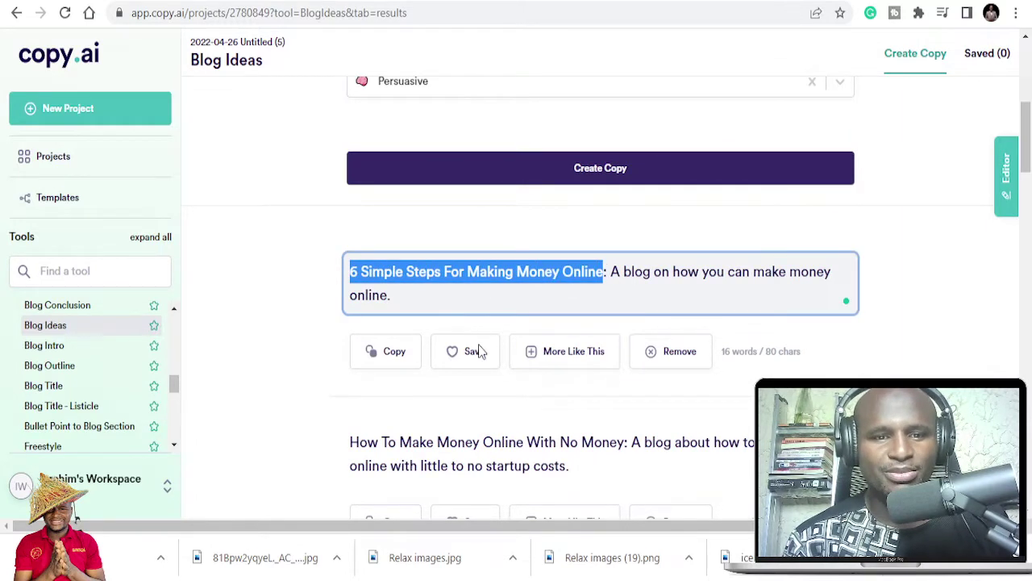
{"action": "key", "text": "ctrl+c"}
Copy the title "How To Make Money Online With No Money" from the second blog idea and skim the remaining ideas.
{"action": "scroll", "coordinate": [445, 370], "scroll_direction": "down", "scroll_amount": 1}
{"action": "scroll", "coordinate": [496, 333], "scroll_direction": "down", "scroll_amount": 2}
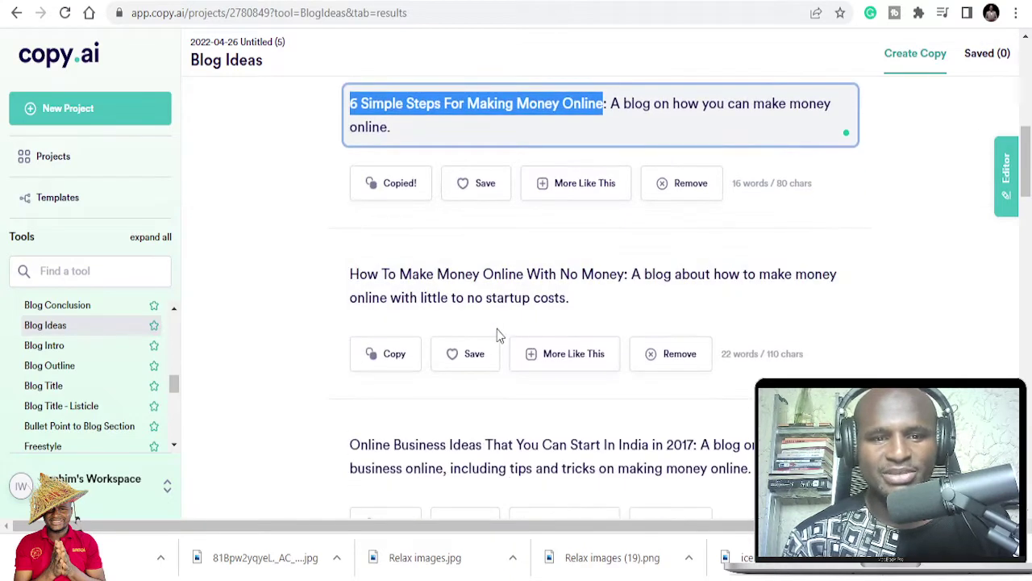
{"action": "scroll", "coordinate": [506, 329], "scroll_direction": "down", "scroll_amount": 2}
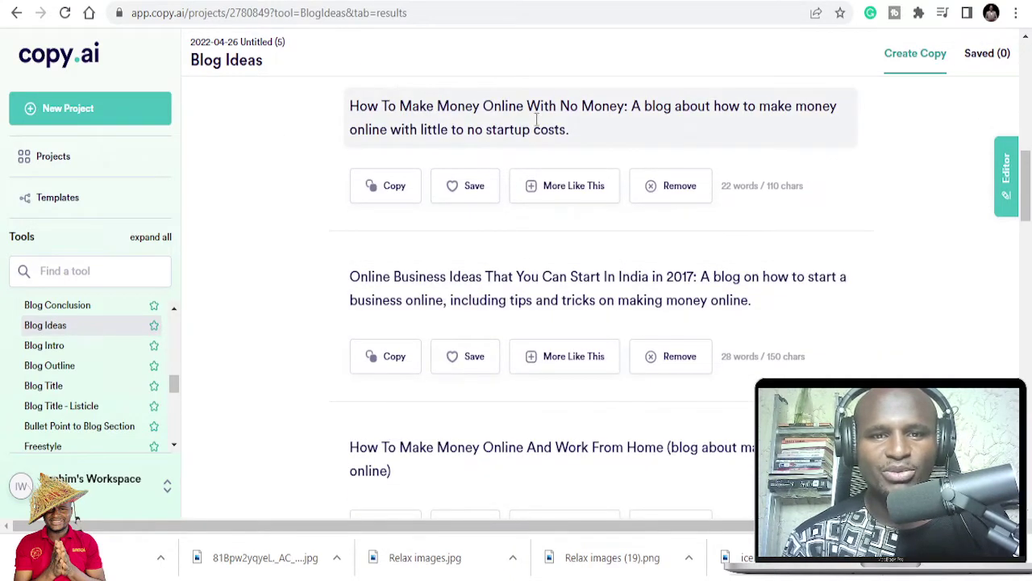
{"action": "left_click", "coordinate": [625, 112]}
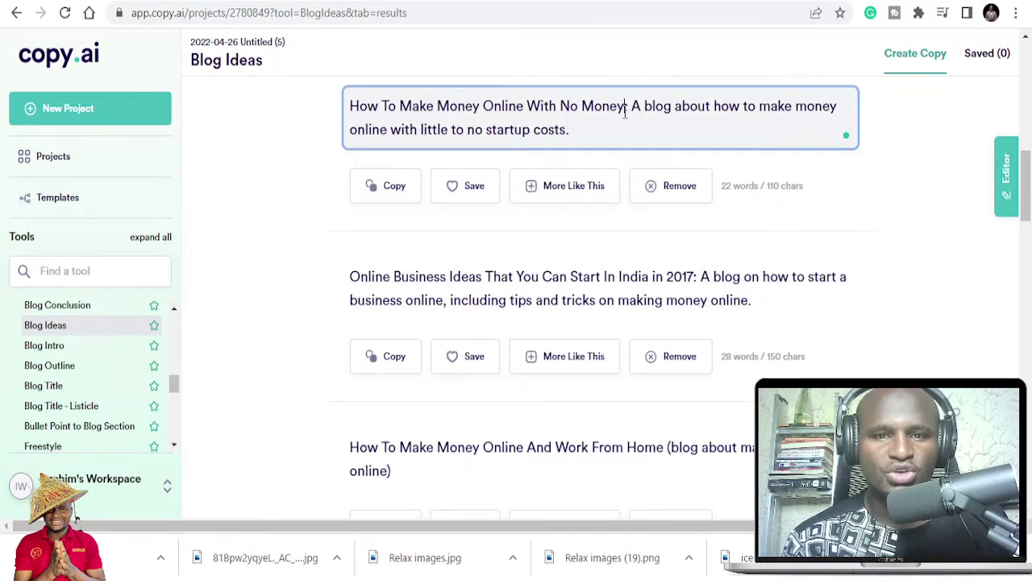
{"action": "left_click_drag", "start_coordinate": [625, 113], "coordinate": [315, 112]}
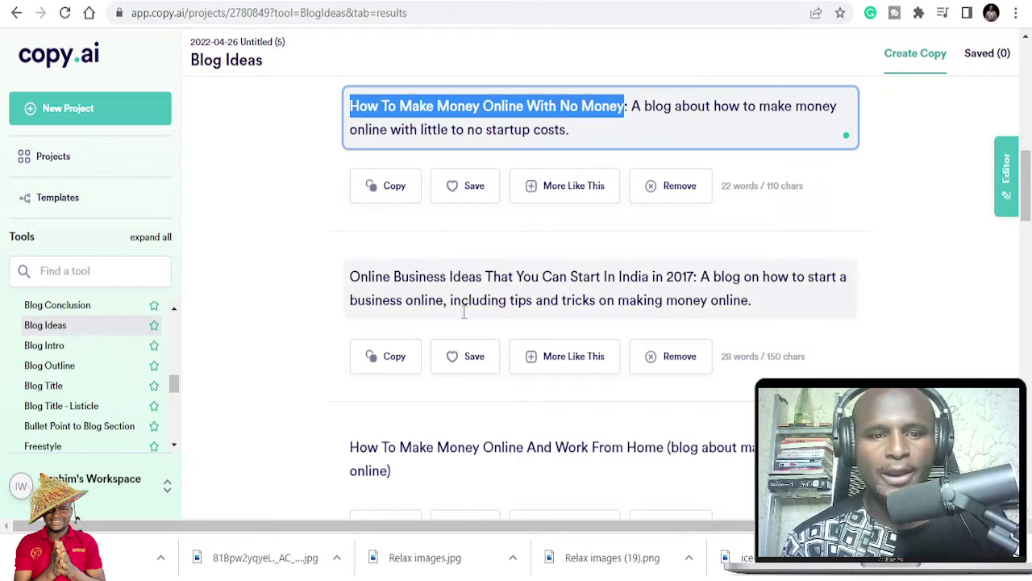
{"action": "scroll", "coordinate": [464, 339], "scroll_direction": "down", "scroll_amount": 2}
{"action": "scroll", "coordinate": [457, 339], "scroll_direction": "down", "scroll_amount": 3}
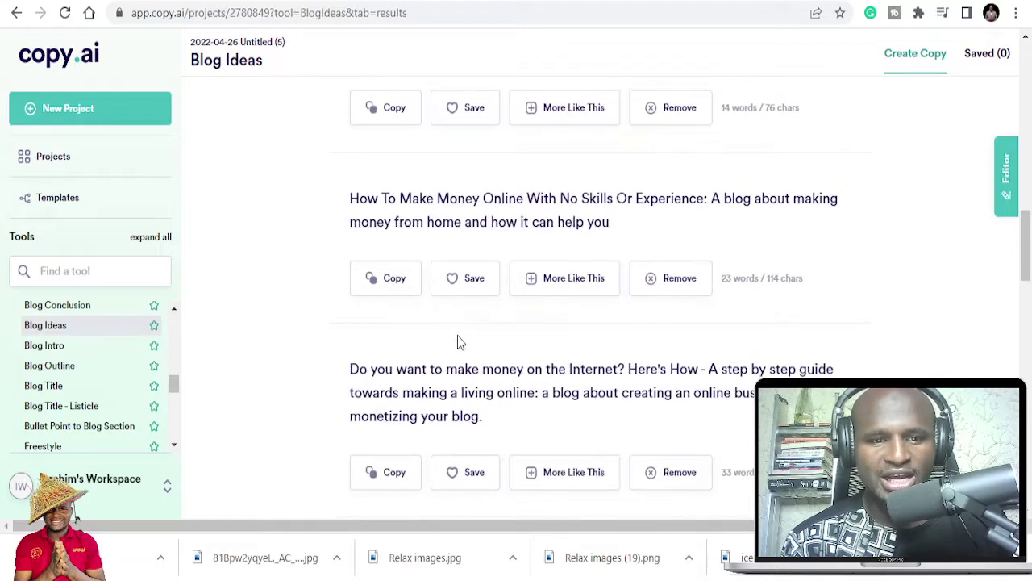
{"action": "scroll", "coordinate": [458, 342], "scroll_direction": "up", "scroll_amount": 3}
{"action": "scroll", "coordinate": [459, 342], "scroll_direction": "up", "scroll_amount": 3}
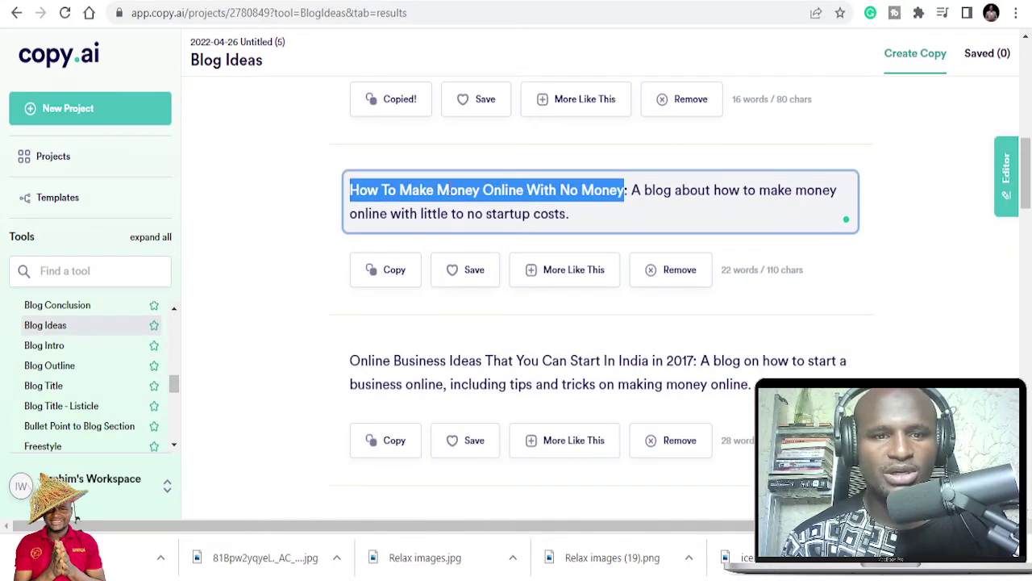
{"action": "scroll", "coordinate": [452, 192], "scroll_direction": "up", "scroll_amount": 3}
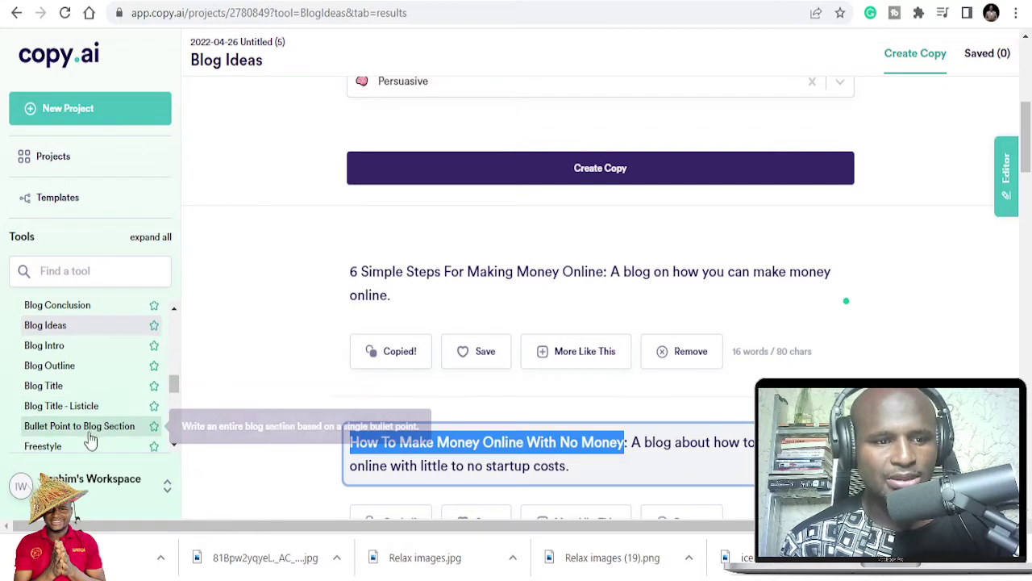
Look over the remaining tools in the tool list and open the First Draft Wizard template.
{"action": "scroll", "coordinate": [125, 431], "scroll_direction": "down", "scroll_amount": 1}
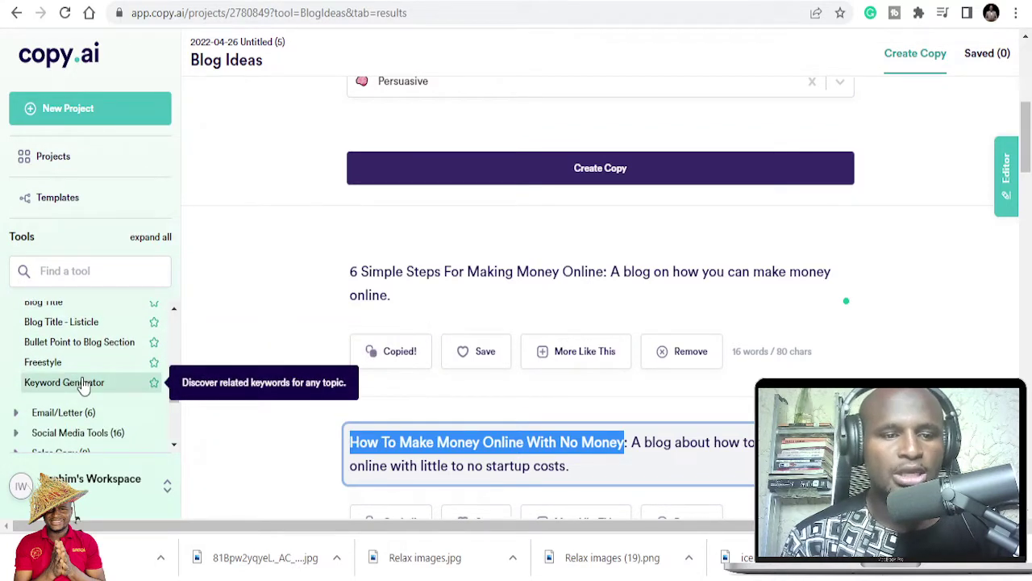
{"action": "scroll", "coordinate": [83, 396], "scroll_direction": "up", "scroll_amount": 1}
{"action": "scroll", "coordinate": [94, 404], "scroll_direction": "down", "scroll_amount": 5}
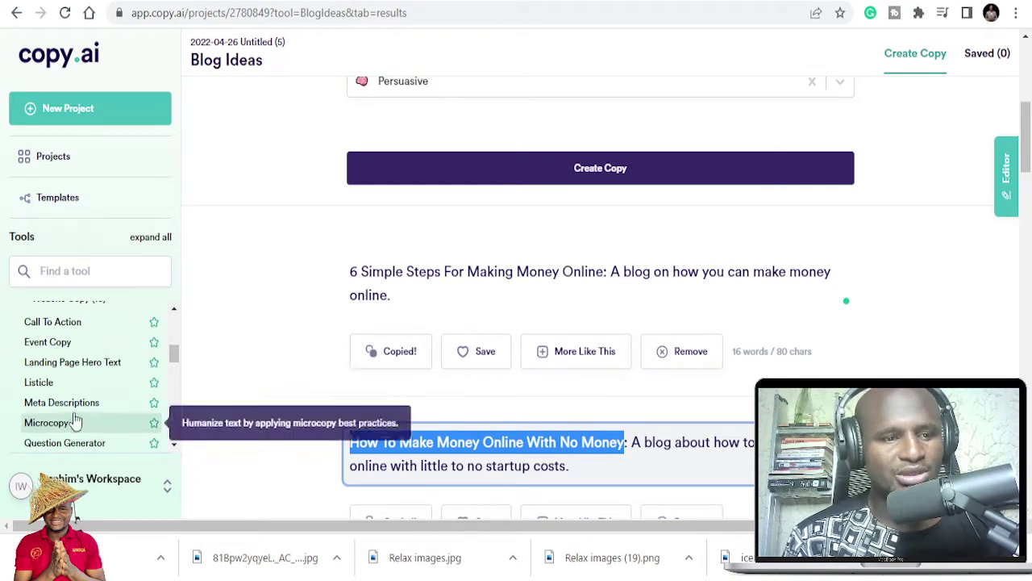
{"action": "left_click", "coordinate": [65, 202]}
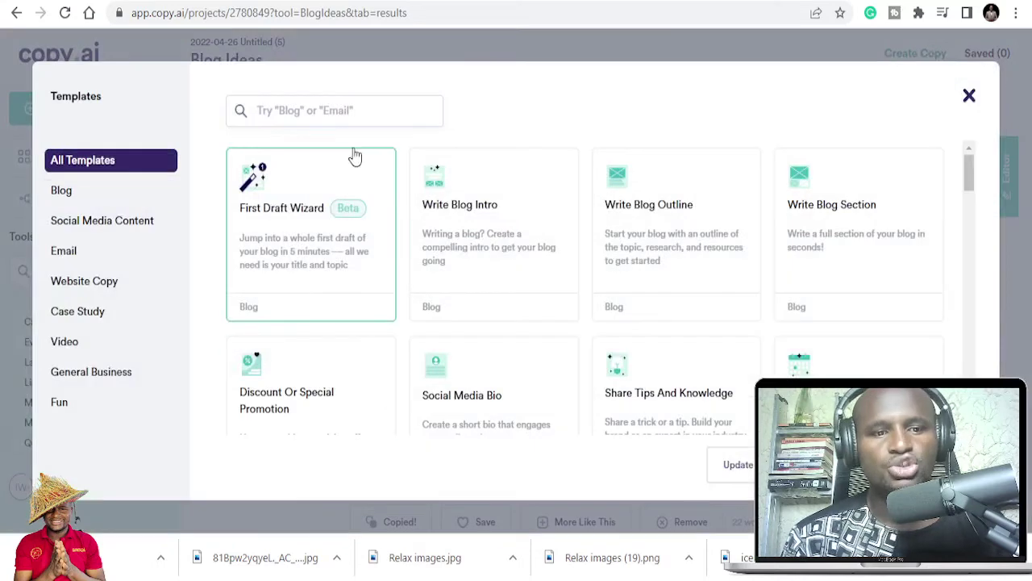
{"action": "left_click", "coordinate": [970, 95]}
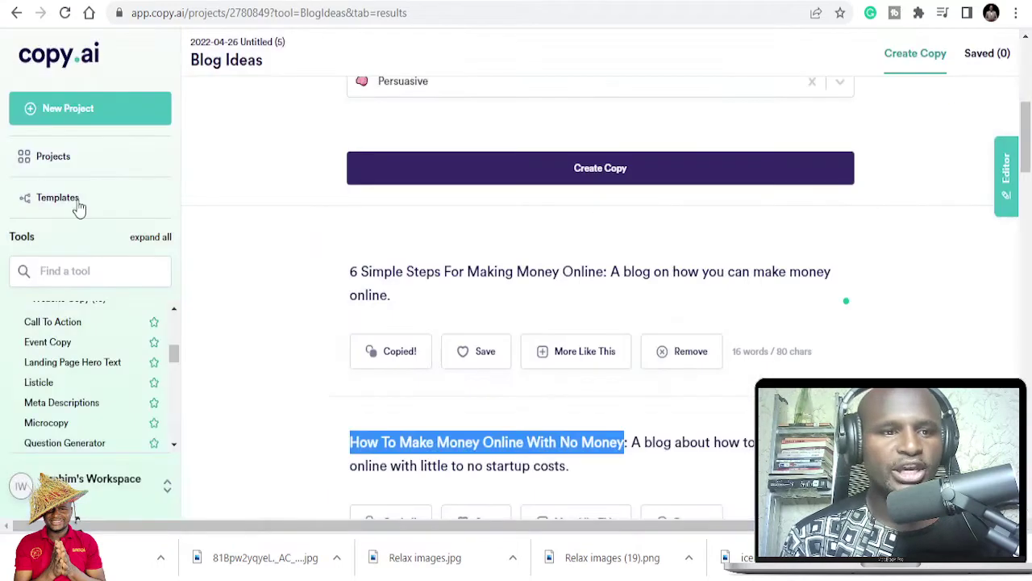
{"action": "left_click", "coordinate": [58, 200]}
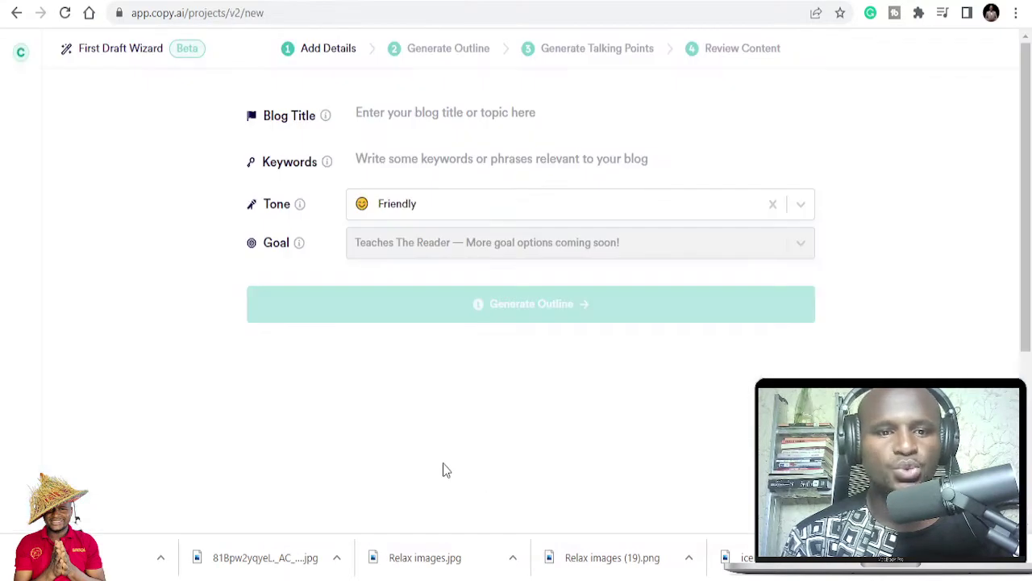
Enter the copied blog title "How To Make Money Online With No Money" and the keywords "how to make mony online, money".
{"action": "left_click", "coordinate": [420, 110]}
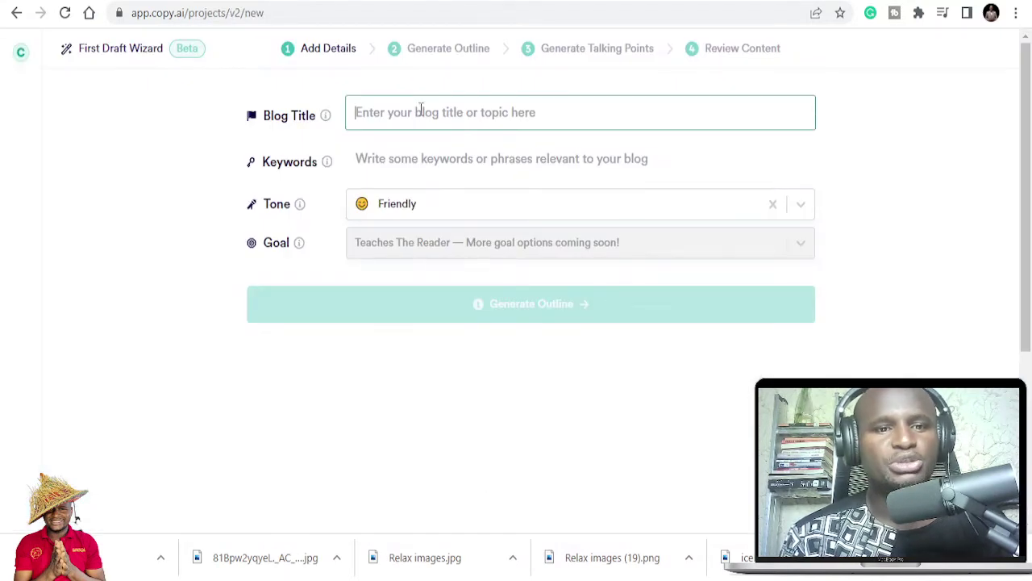
{"action": "key", "text": "ctrl+v"}
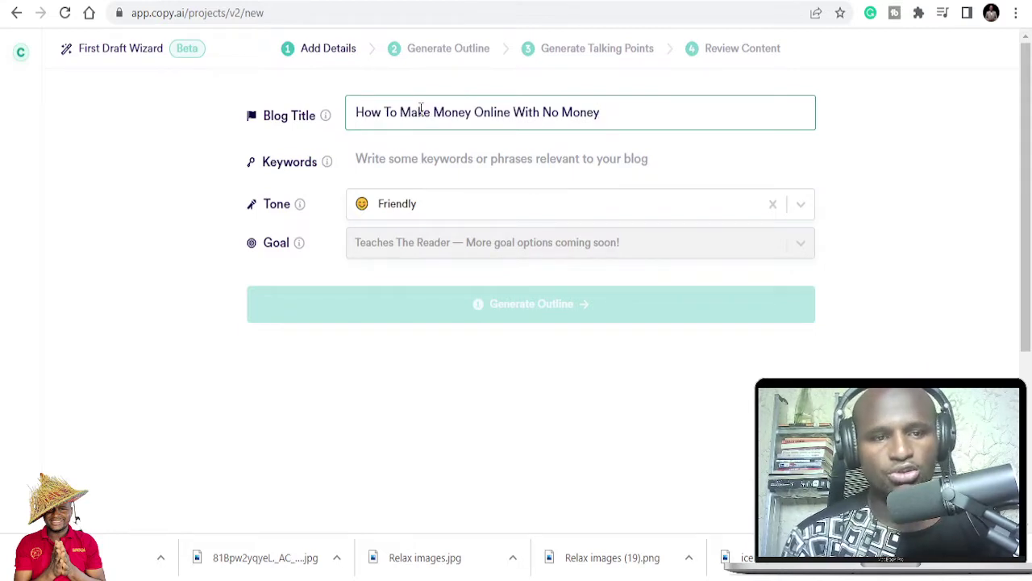
{"action": "left_click", "coordinate": [454, 162]}
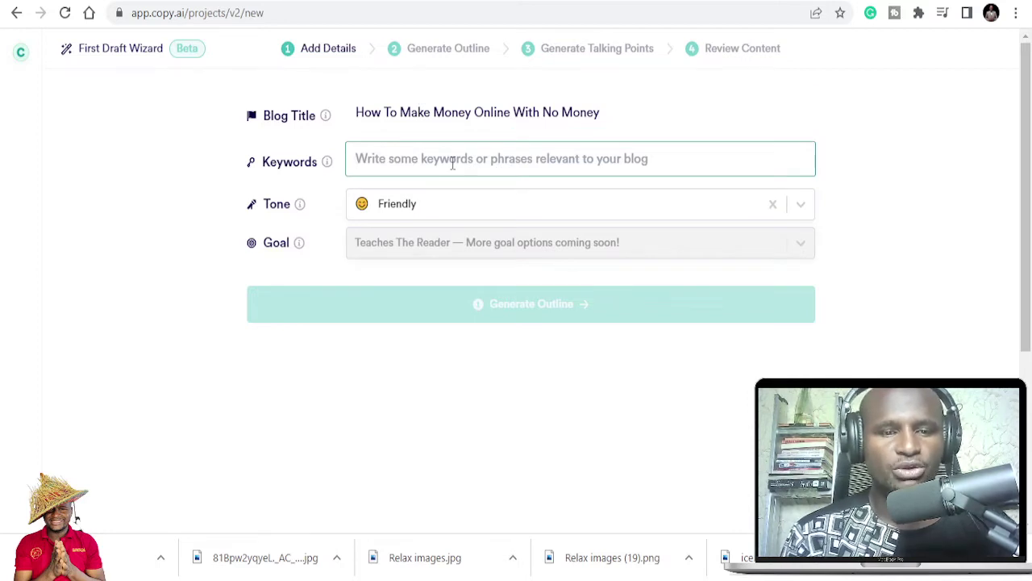
{"action": "type", "text": "m"}
{"action": "key", "text": "BackSpace"}
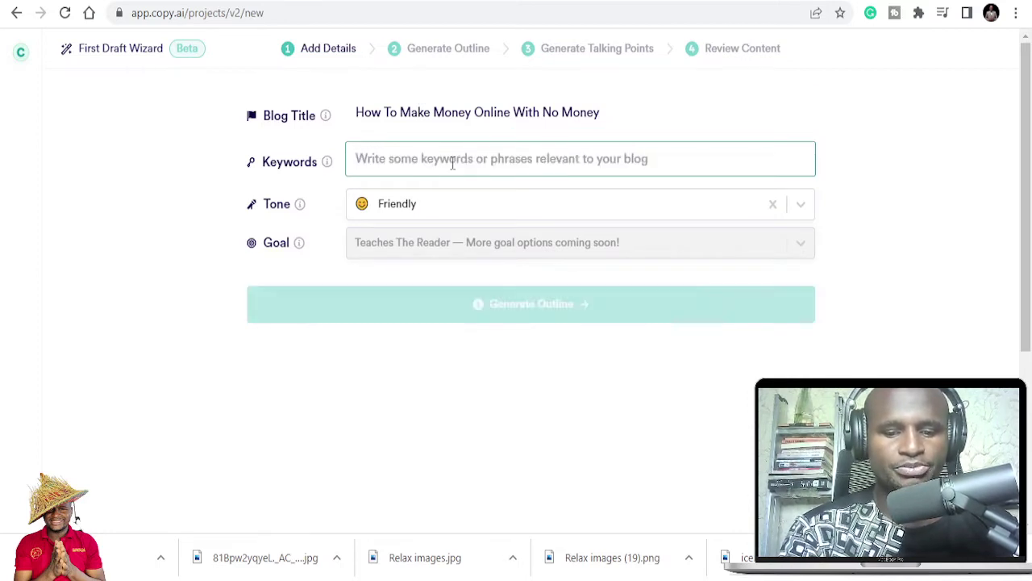
{"action": "type", "text": "how to"}
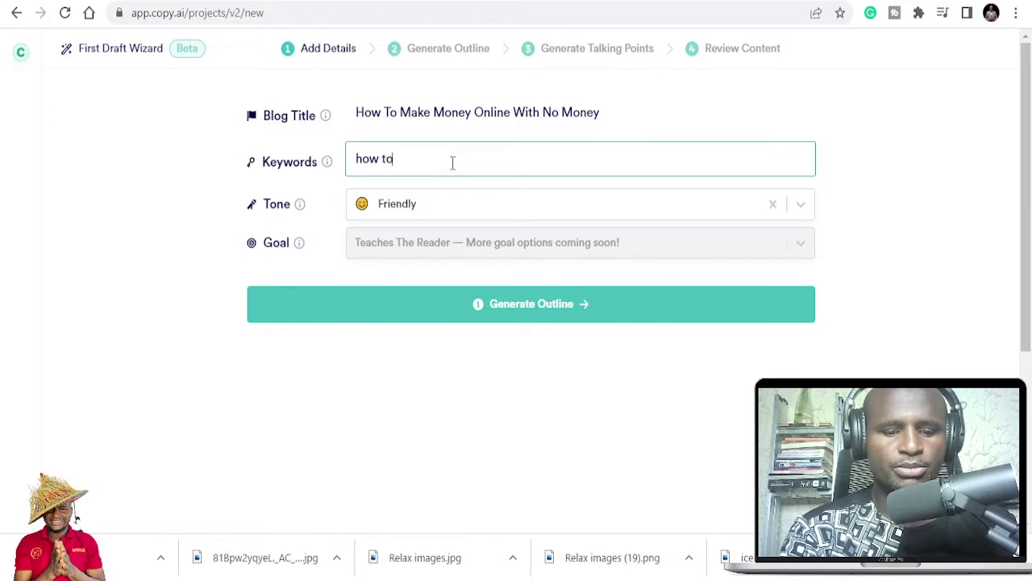
{"action": "type", "text": " make mony online, money"}
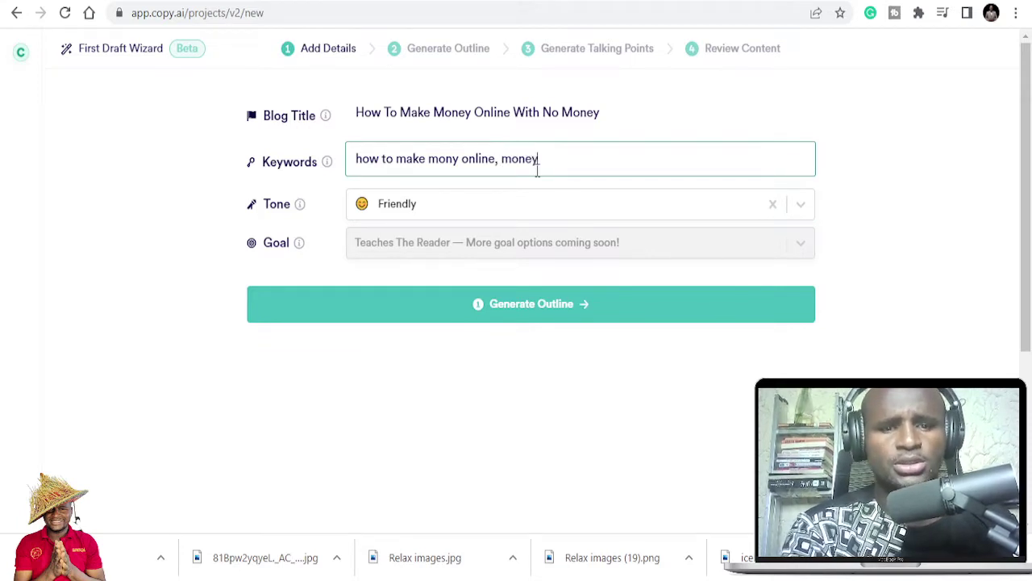
Set the draft's tone to Professional and generate the blog outline.
{"action": "left_click", "coordinate": [468, 212]}
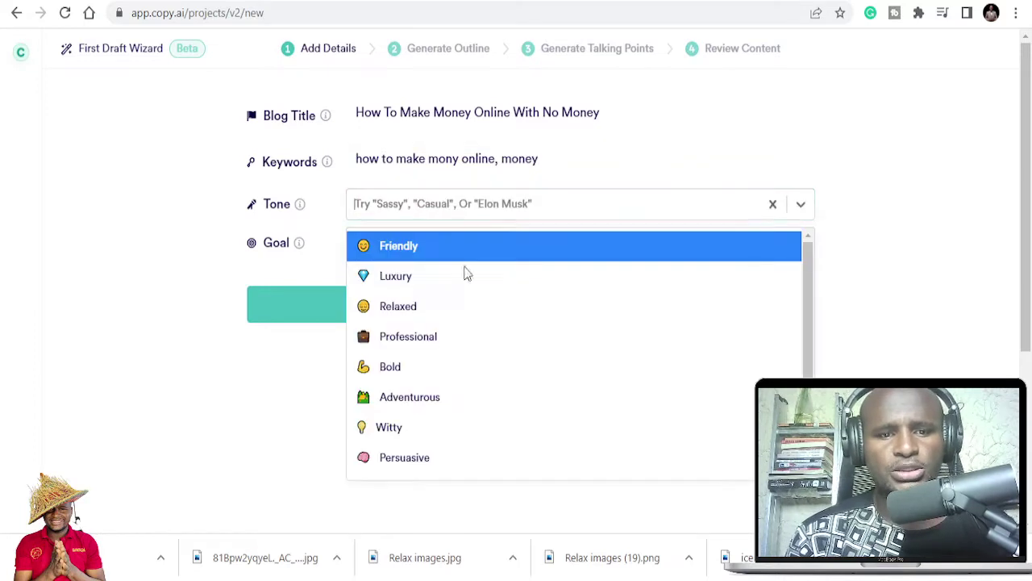
{"action": "left_click", "coordinate": [442, 352]}
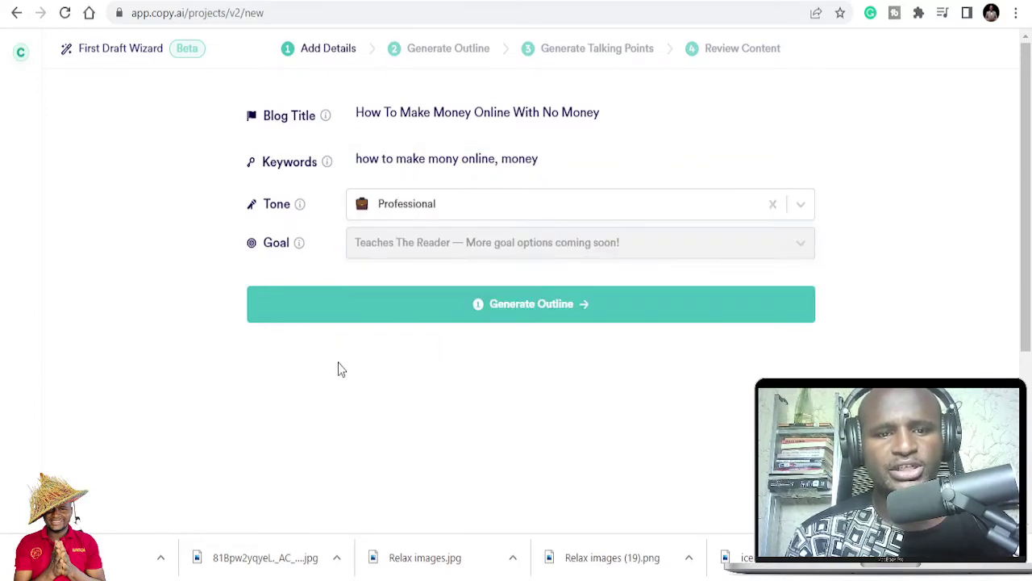
{"action": "left_click", "coordinate": [479, 213]}
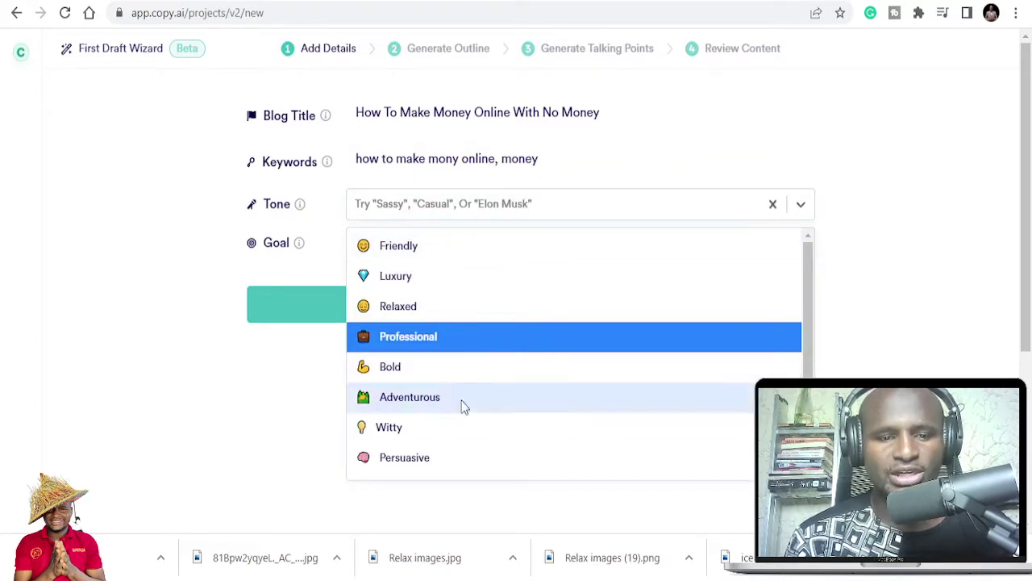
{"action": "left_click", "coordinate": [427, 342]}
{"action": "left_click", "coordinate": [523, 313]}
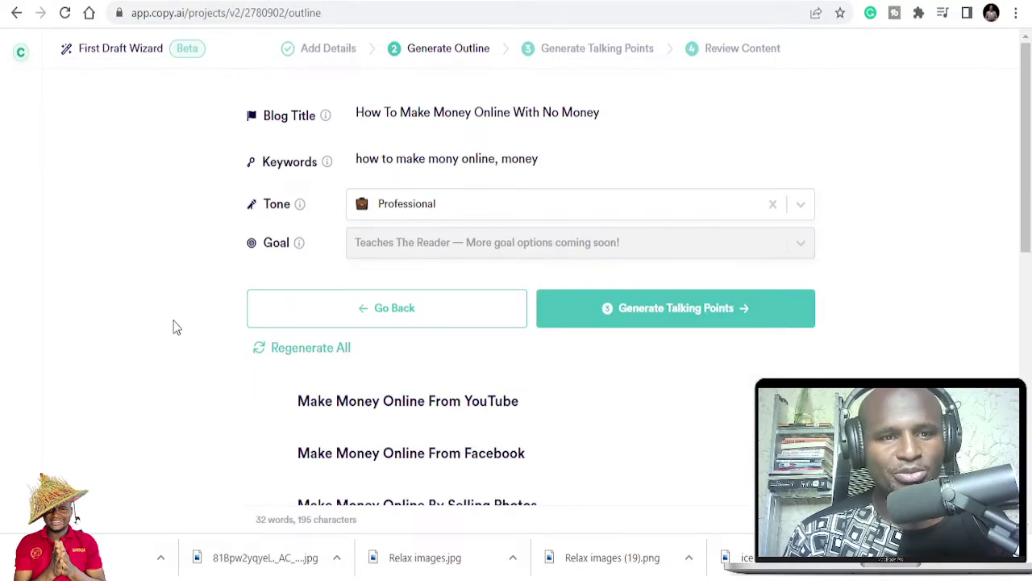
Read through the sections of the generated outline and compare them with the entered blog details.
{"action": "scroll", "coordinate": [321, 276], "scroll_direction": "down", "scroll_amount": 2}
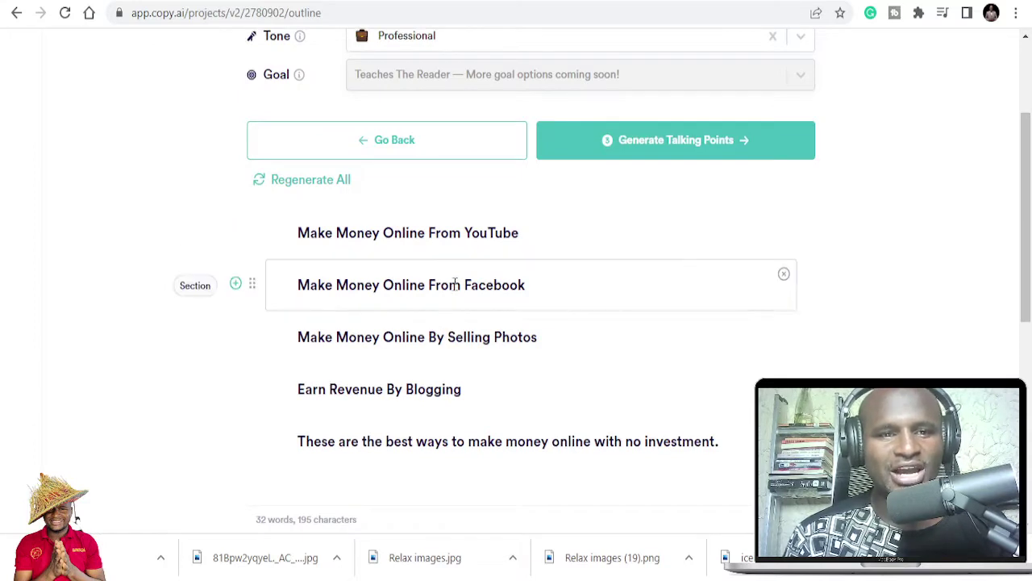
{"action": "scroll", "coordinate": [332, 276], "scroll_direction": "up", "scroll_amount": 2}
{"action": "scroll", "coordinate": [330, 279], "scroll_direction": "down", "scroll_amount": 2}
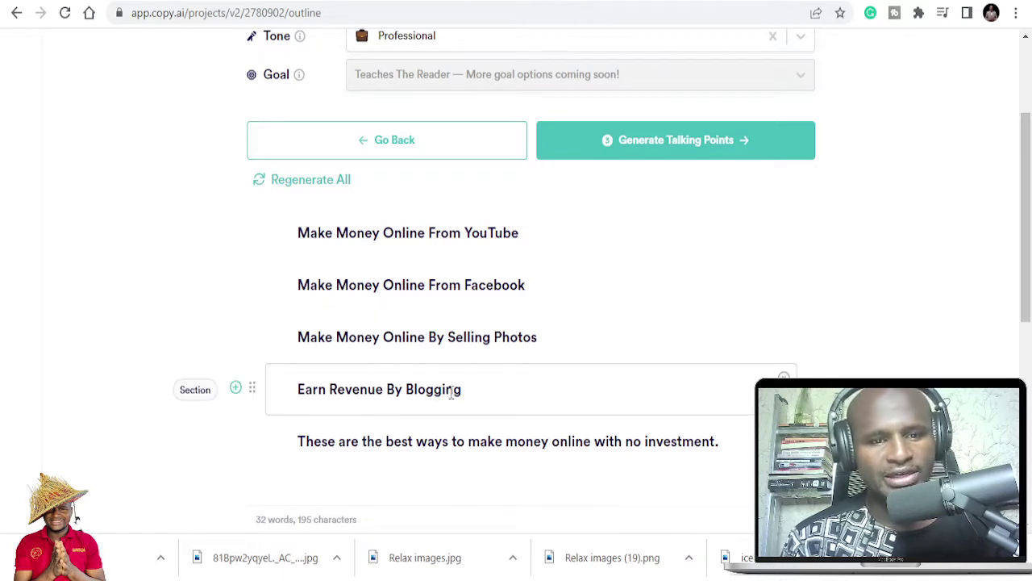
{"action": "scroll", "coordinate": [493, 394], "scroll_direction": "down", "scroll_amount": 2}
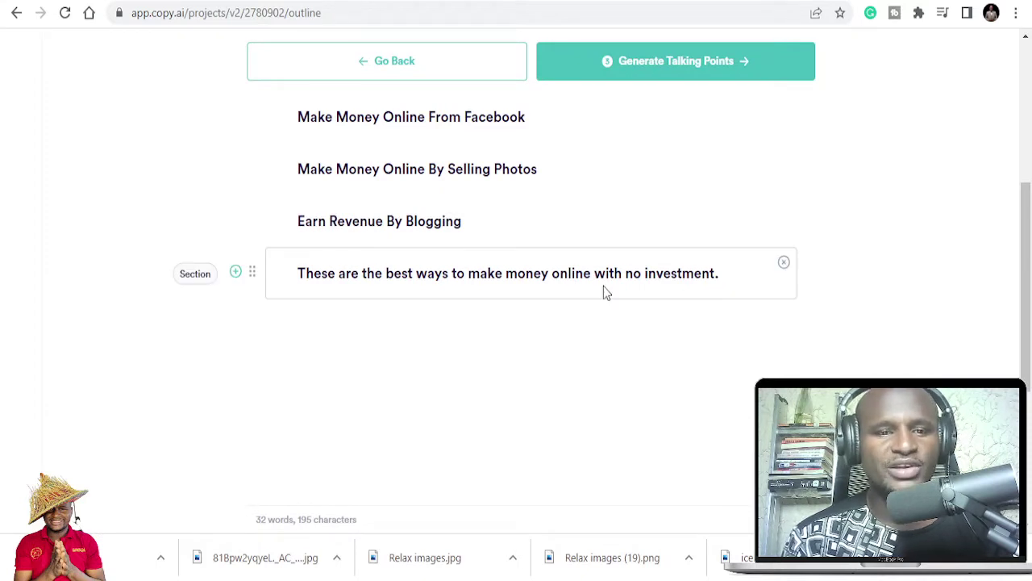
{"action": "scroll", "coordinate": [602, 298], "scroll_direction": "up", "scroll_amount": 2}
{"action": "scroll", "coordinate": [433, 320], "scroll_direction": "up", "scroll_amount": 2}
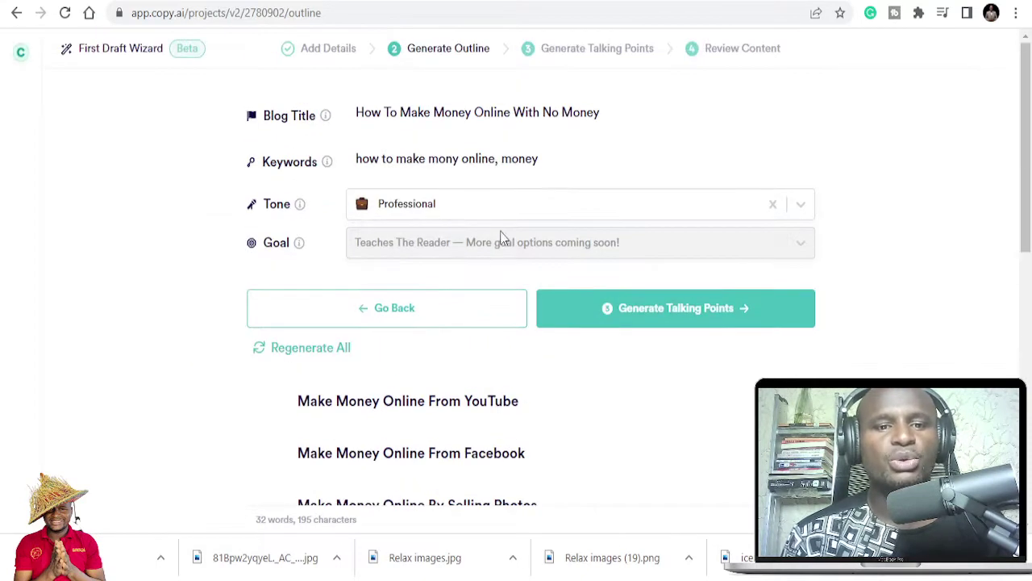
{"action": "left_click", "coordinate": [489, 206]}
{"action": "left_click", "coordinate": [53, 373]}
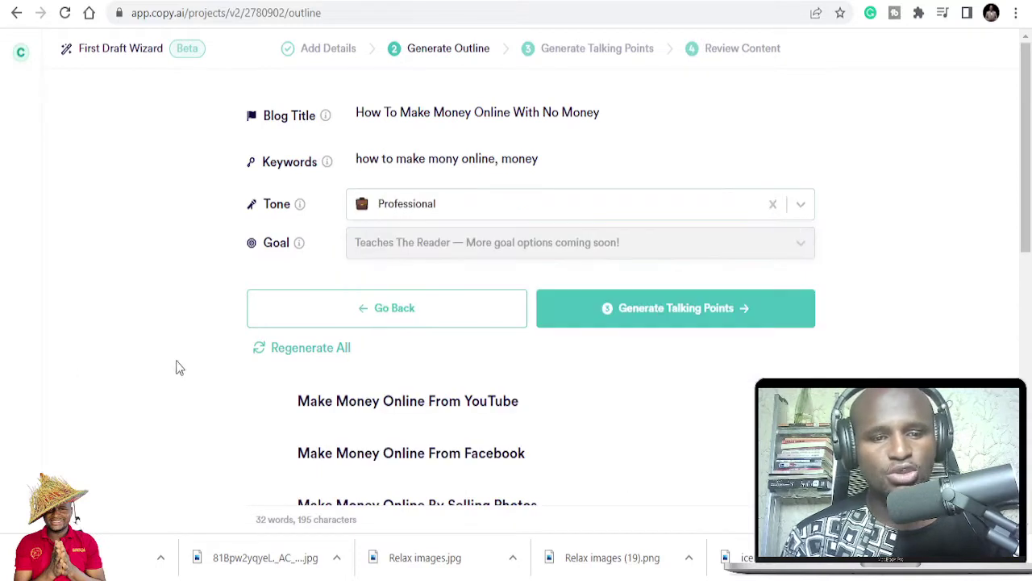
{"action": "scroll", "coordinate": [384, 296], "scroll_direction": "down", "scroll_amount": 2}
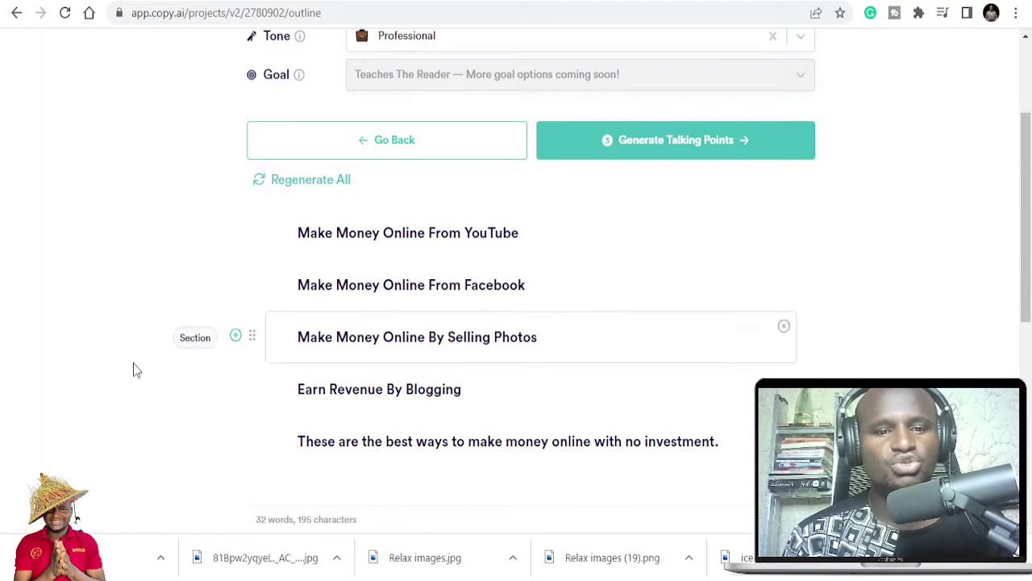
{"action": "scroll", "coordinate": [185, 353], "scroll_direction": "up", "scroll_amount": 2}
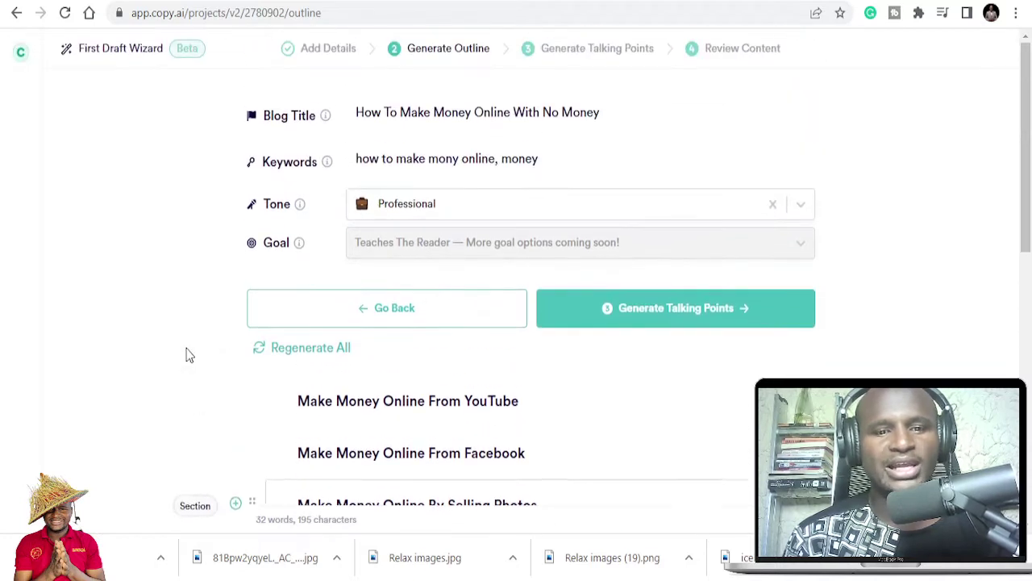
Change the draft's tone to Persuasive and check the outline sections again.
{"action": "left_click", "coordinate": [460, 206]}
{"action": "left_click", "coordinate": [453, 458]}
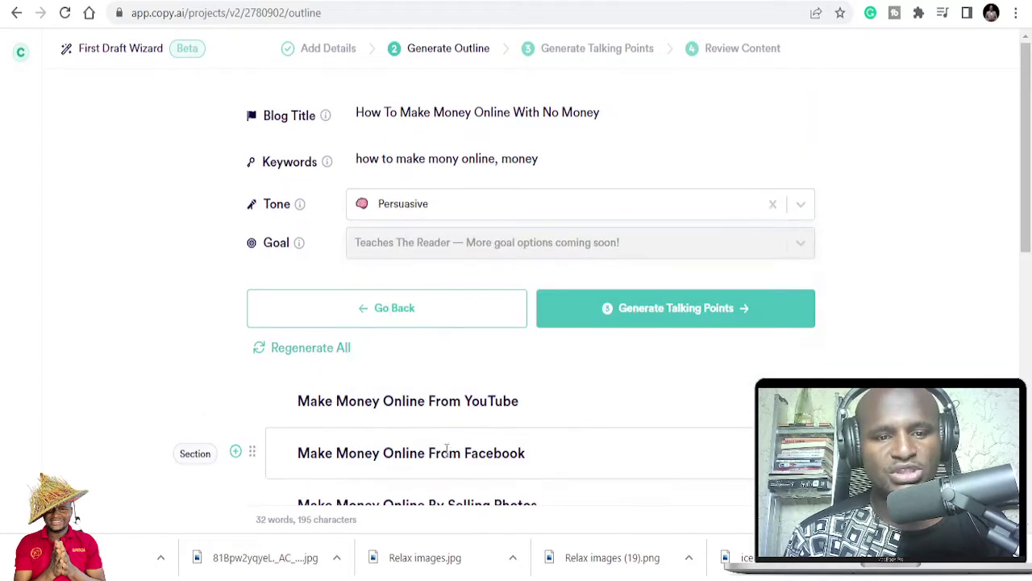
{"action": "scroll", "coordinate": [611, 388], "scroll_direction": "down", "scroll_amount": 1}
{"action": "scroll", "coordinate": [610, 380], "scroll_direction": "down", "scroll_amount": 1}
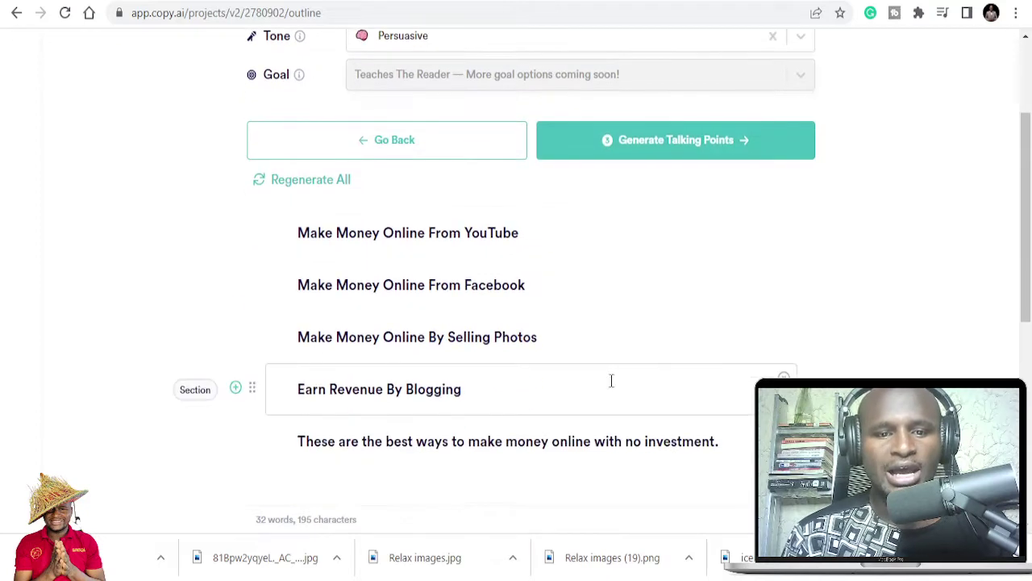
Return to the blog details step to regenerate the outline, and generate talking points for its sections.
{"action": "scroll", "coordinate": [611, 379], "scroll_direction": "up", "scroll_amount": 2}
{"action": "left_click", "coordinate": [412, 316]}
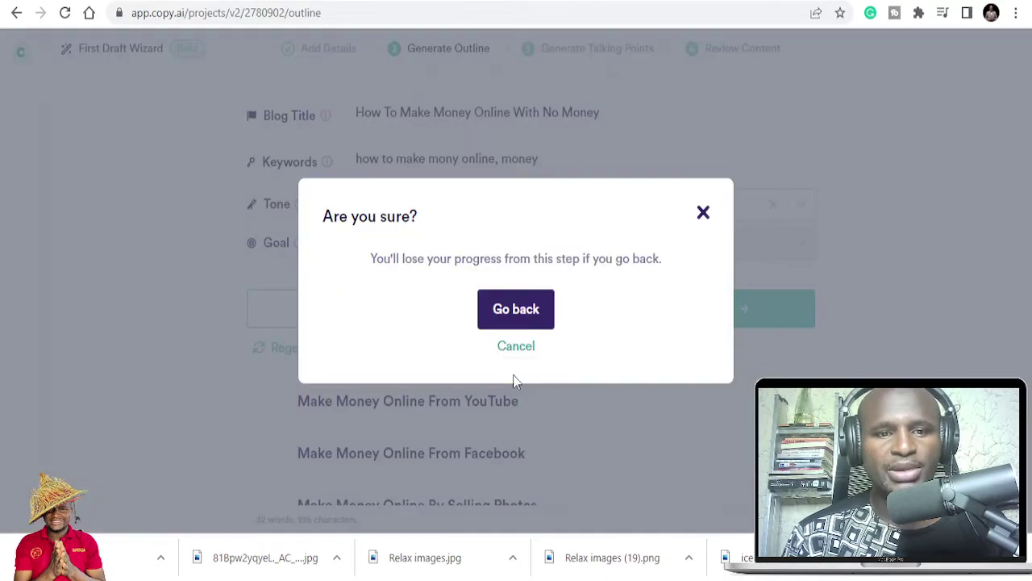
{"action": "left_click", "coordinate": [534, 326]}
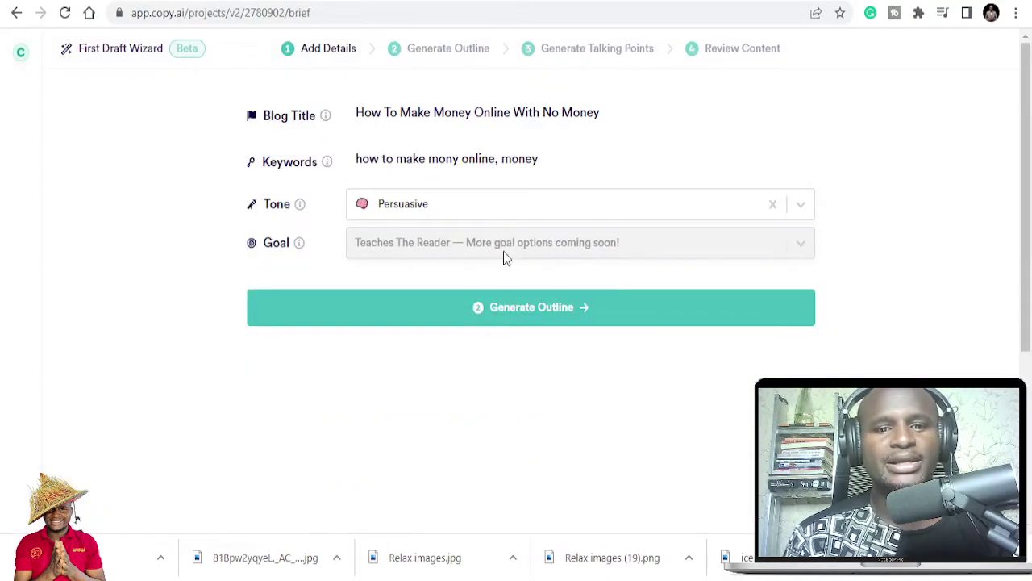
{"action": "left_click", "coordinate": [525, 316]}
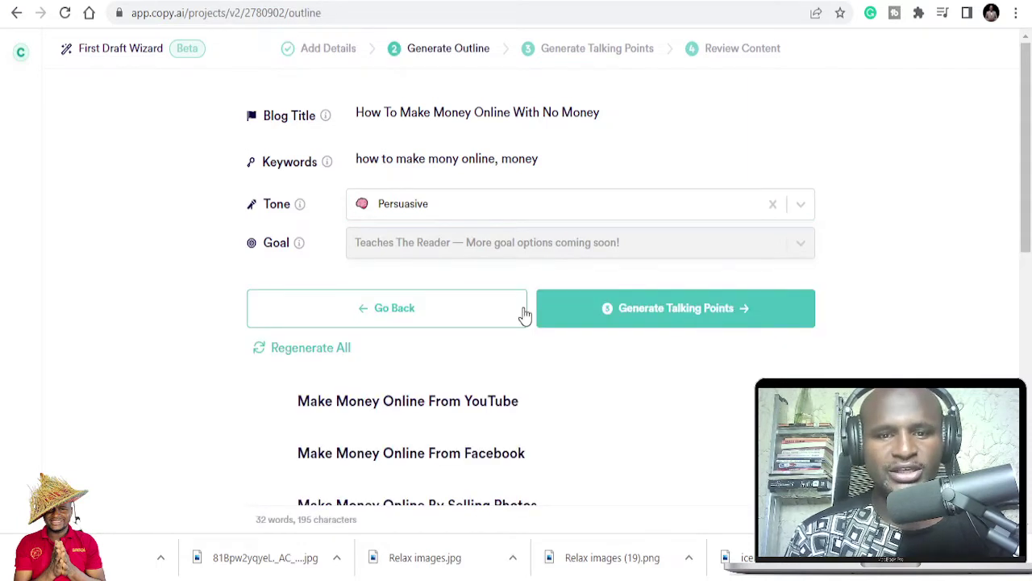
{"action": "left_click", "coordinate": [663, 315]}
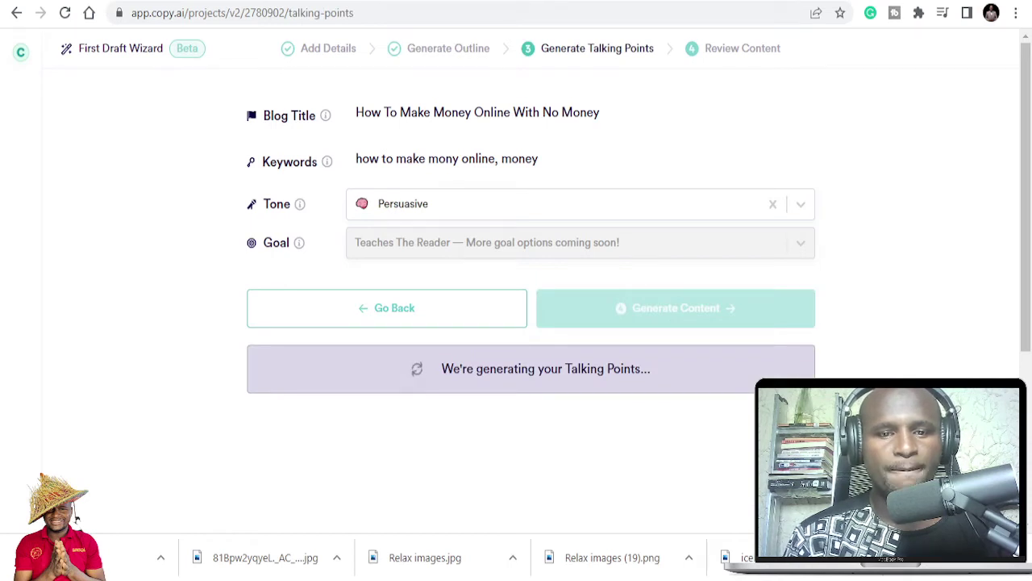
Read through the generated talking points of every section, from YouTube down to the best ways to make money with no investment.
{"action": "scroll", "coordinate": [516, 290], "scroll_direction": "down", "scroll_amount": 2}
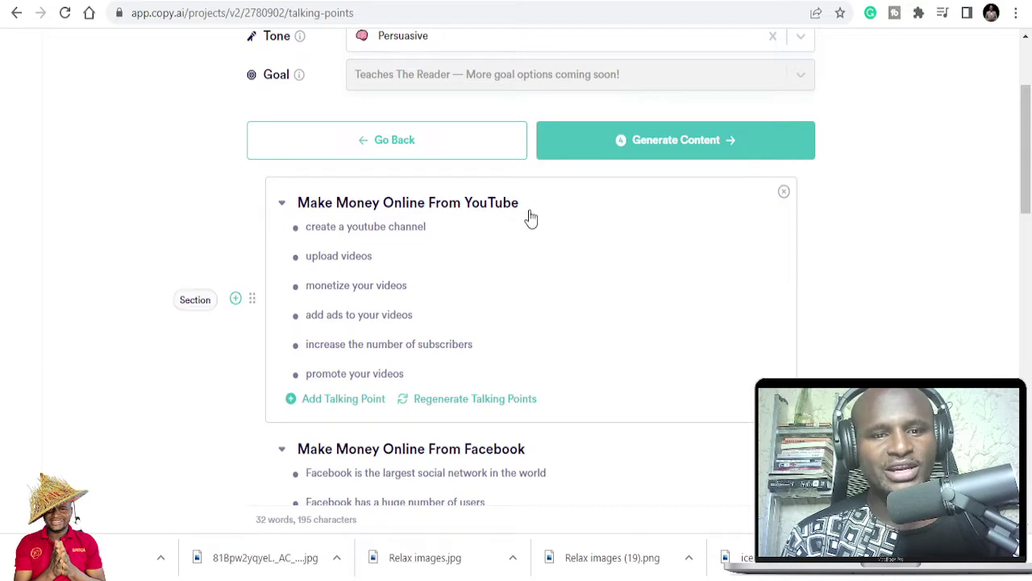
{"action": "scroll", "coordinate": [371, 279], "scroll_direction": "down", "scroll_amount": 10}
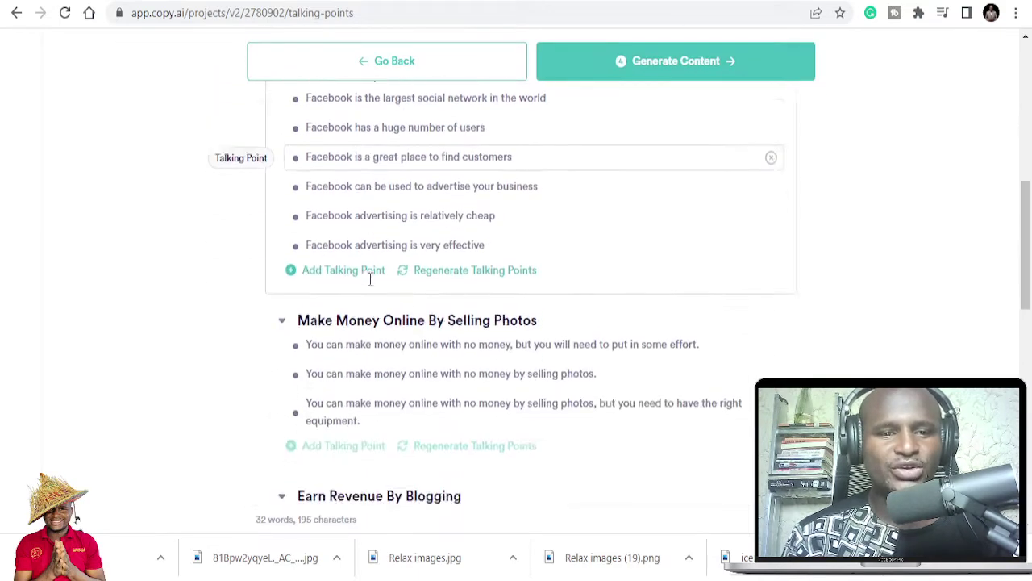
{"action": "scroll", "coordinate": [370, 285], "scroll_direction": "down", "scroll_amount": 3}
{"action": "scroll", "coordinate": [368, 283], "scroll_direction": "up", "scroll_amount": 10}
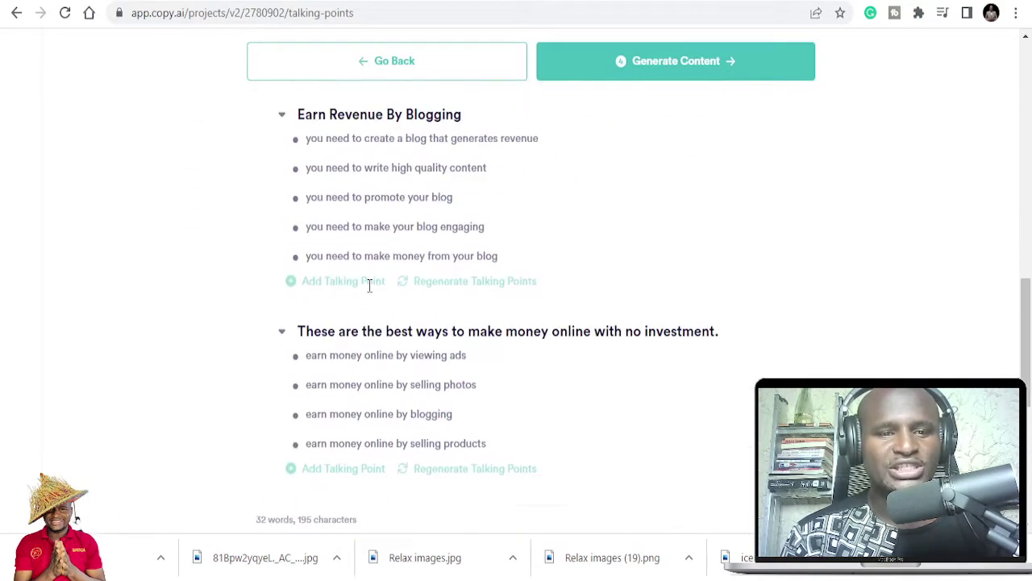
{"action": "scroll", "coordinate": [365, 278], "scroll_direction": "up", "scroll_amount": 4}
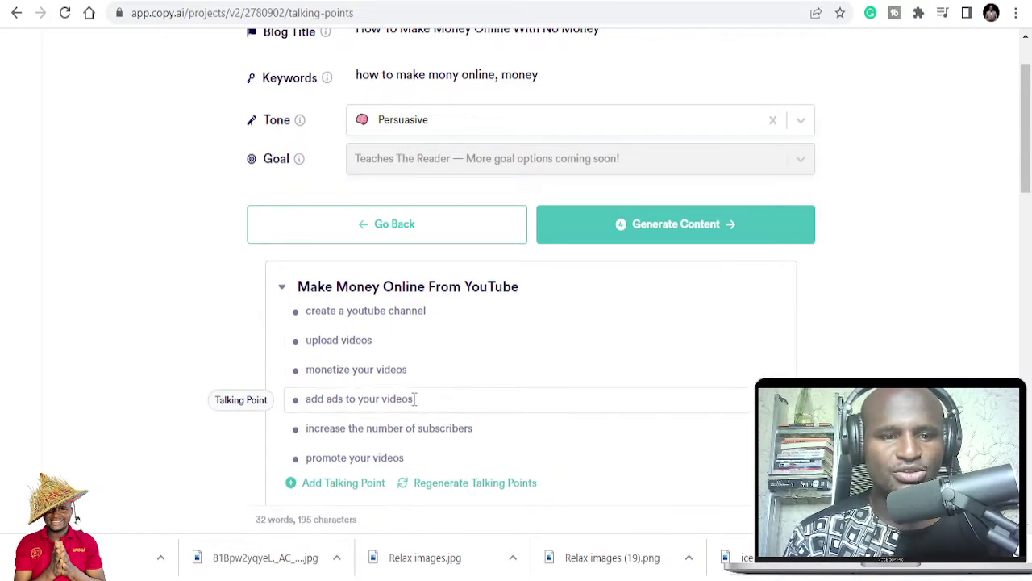
{"action": "scroll", "coordinate": [415, 399], "scroll_direction": "down", "scroll_amount": 1}
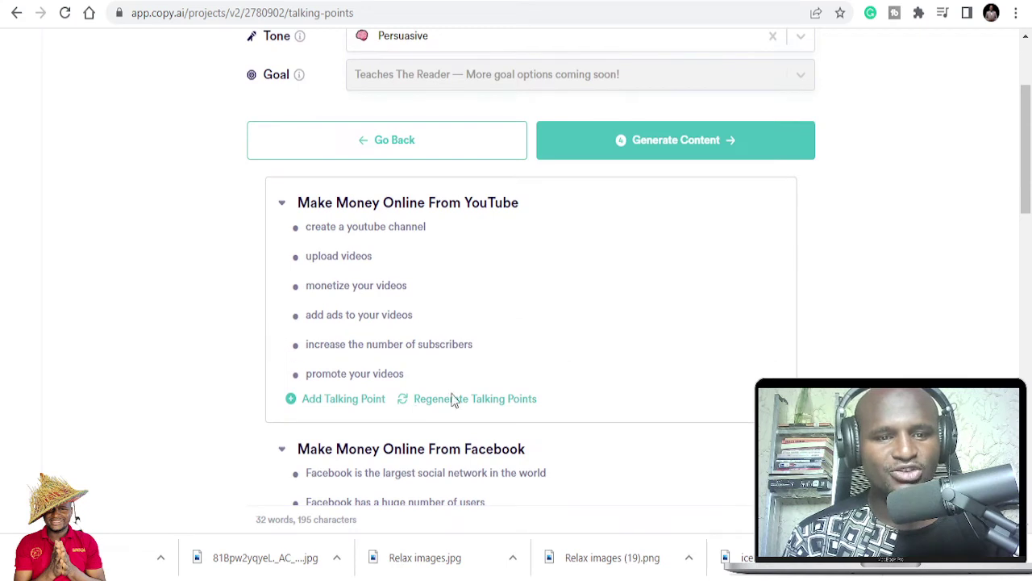
{"action": "scroll", "coordinate": [421, 362], "scroll_direction": "down", "scroll_amount": 2}
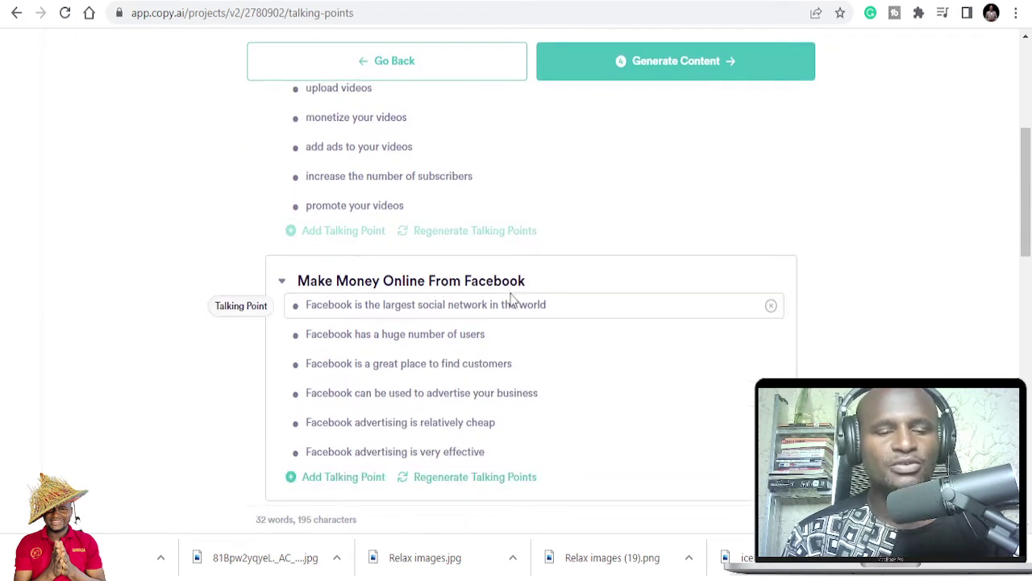
{"action": "scroll", "coordinate": [502, 328], "scroll_direction": "down", "scroll_amount": 2}
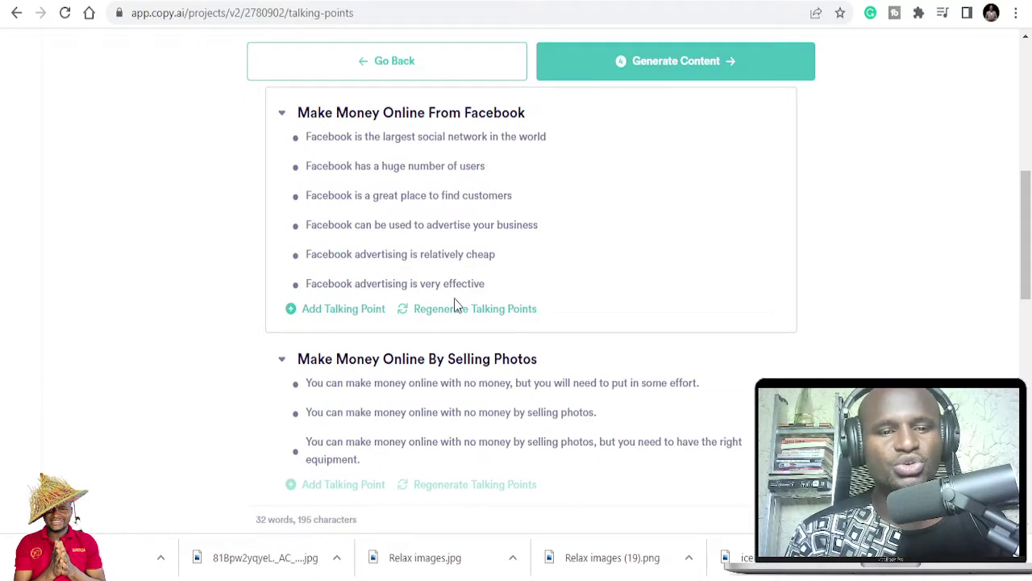
{"action": "scroll", "coordinate": [456, 305], "scroll_direction": "down", "scroll_amount": 5}
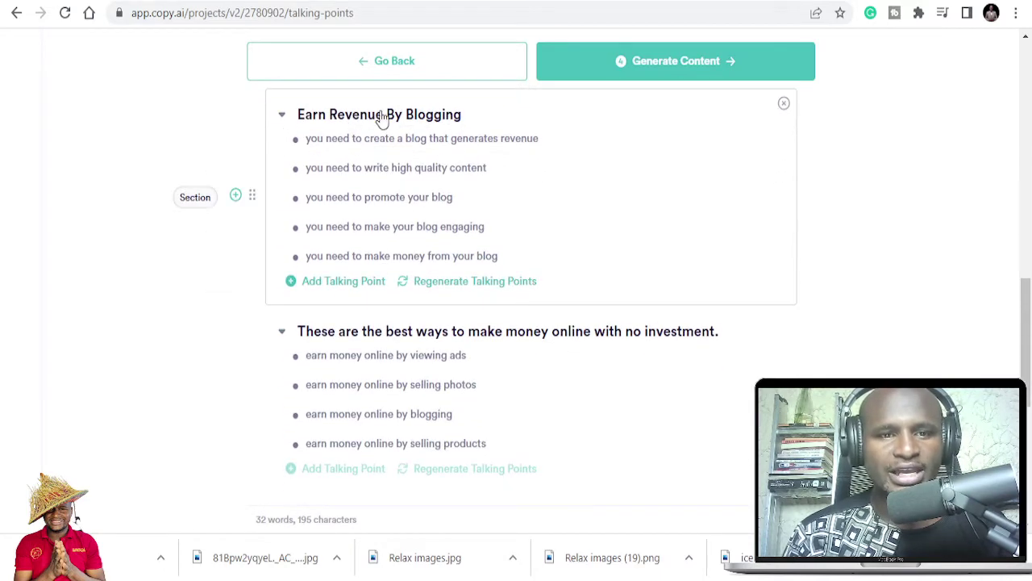
{"action": "scroll", "coordinate": [395, 267], "scroll_direction": "down", "scroll_amount": 2}
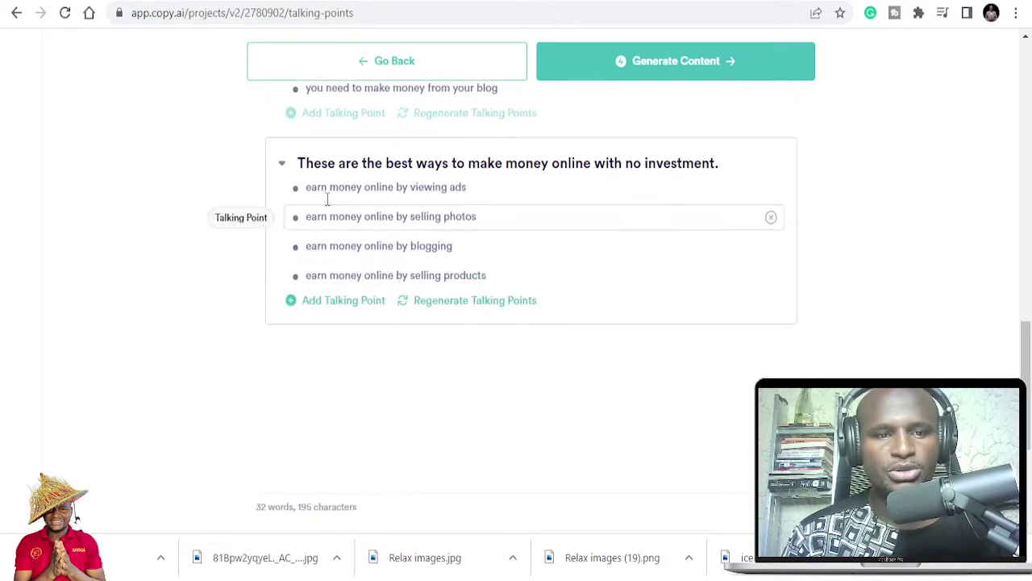
Remove the "add ads to your videos" talking point from the YouTube section and regenerate the talking points for selling photos.
{"action": "scroll", "coordinate": [479, 209], "scroll_direction": "up", "scroll_amount": 15}
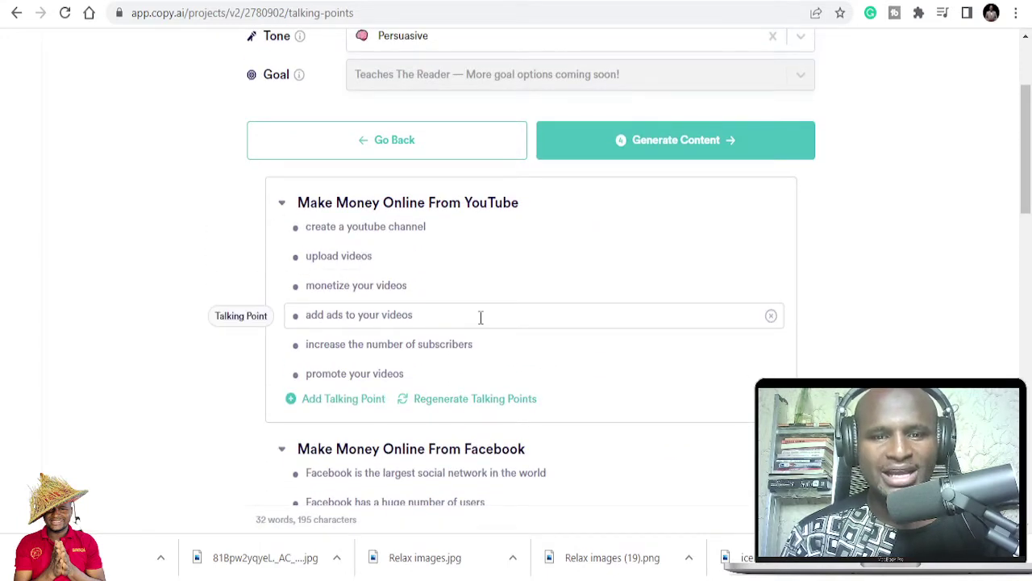
{"action": "left_click", "coordinate": [772, 318]}
{"action": "scroll", "coordinate": [409, 379], "scroll_direction": "down", "scroll_amount": 3}
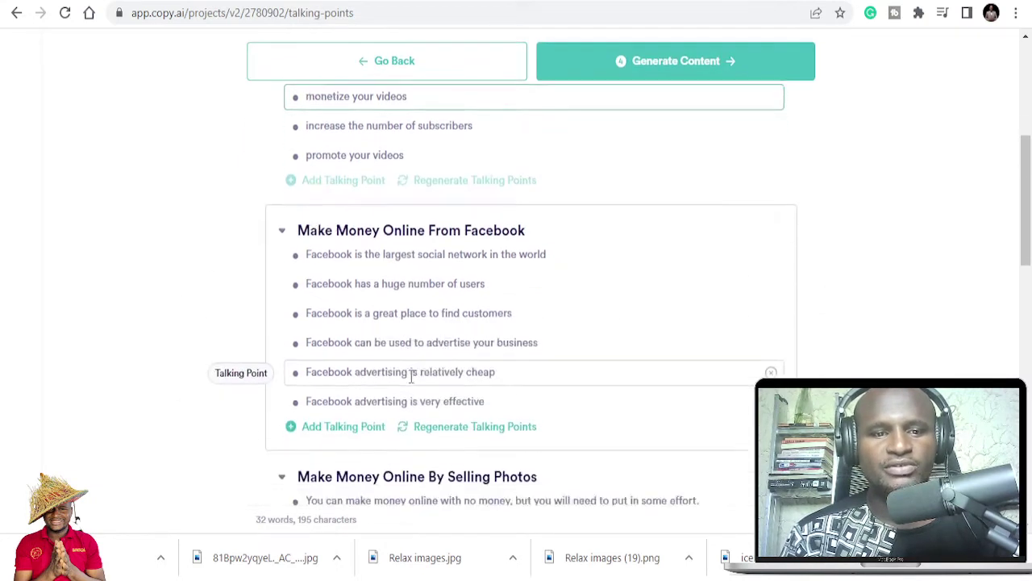
{"action": "scroll", "coordinate": [412, 378], "scroll_direction": "down", "scroll_amount": 3}
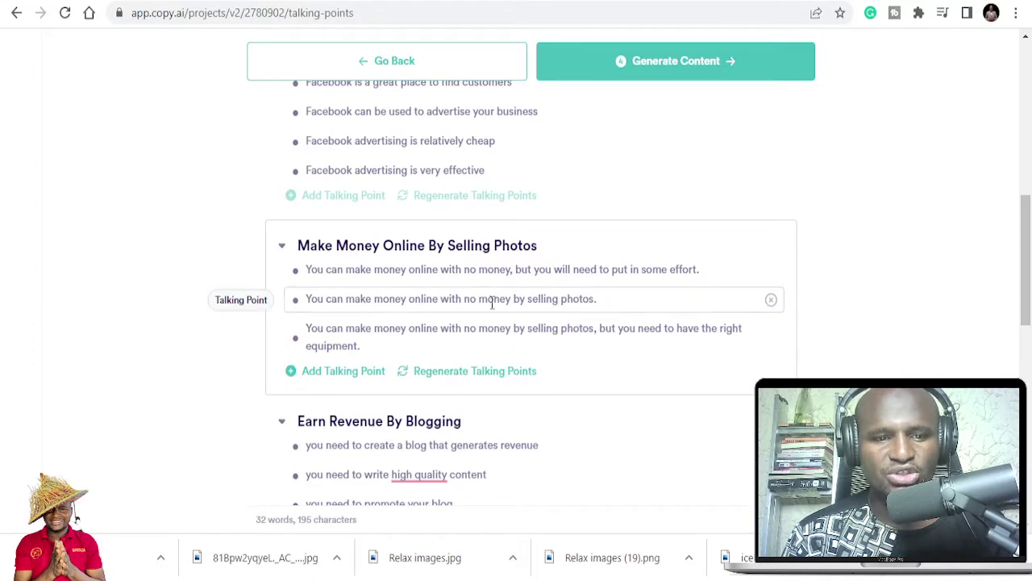
{"action": "left_click", "coordinate": [492, 373]}
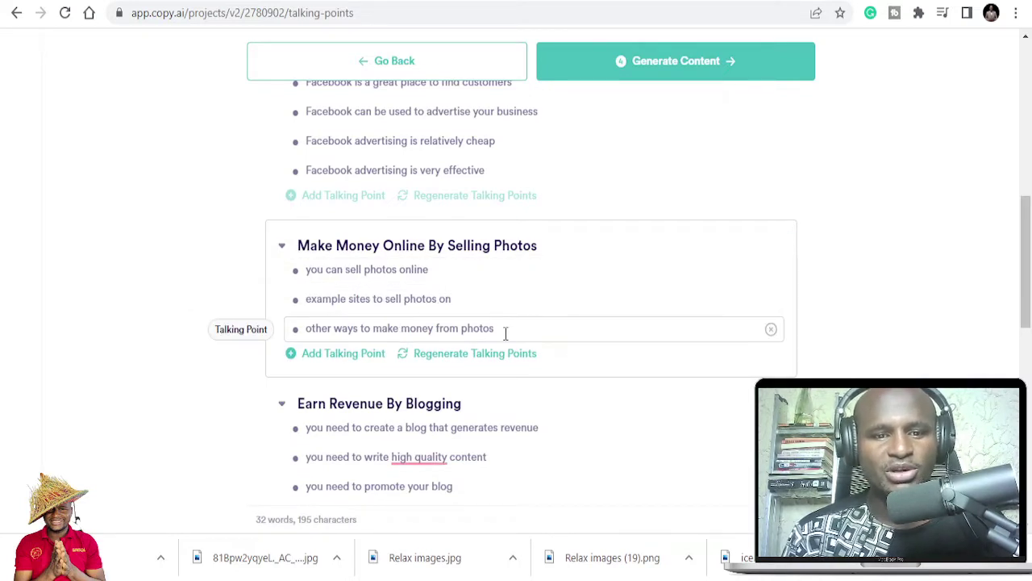
Check the revised talking points across all sections and generate the blog content from them.
{"action": "scroll", "coordinate": [533, 379], "scroll_direction": "up", "scroll_amount": 4}
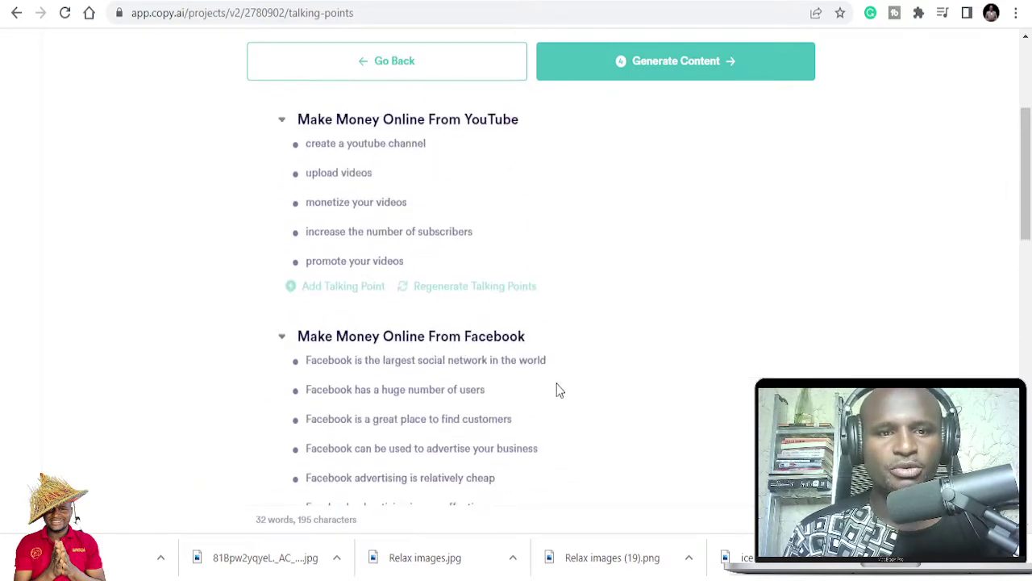
{"action": "scroll", "coordinate": [556, 390], "scroll_direction": "up", "scroll_amount": 3}
{"action": "scroll", "coordinate": [423, 359], "scroll_direction": "down", "scroll_amount": 4}
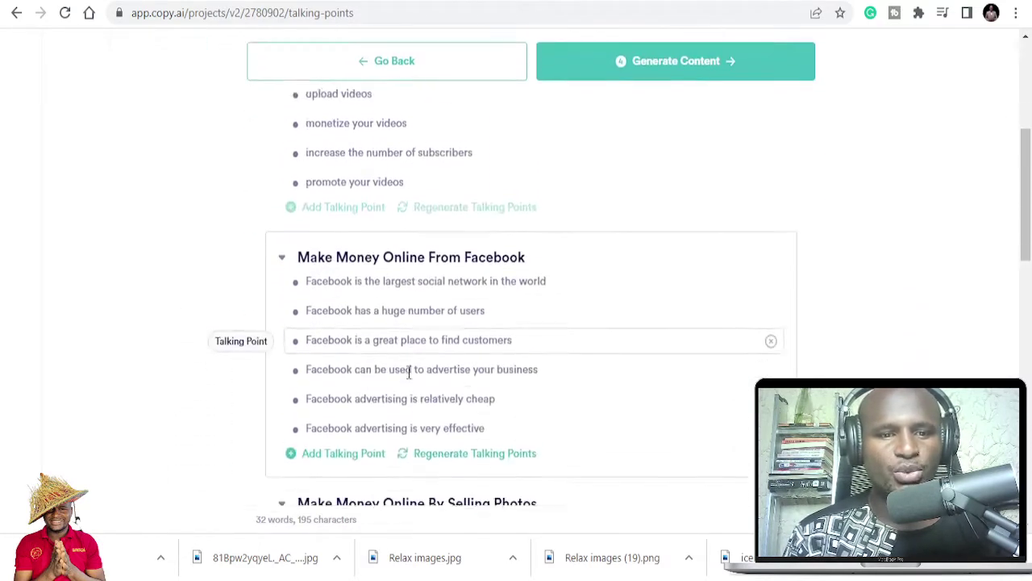
{"action": "scroll", "coordinate": [409, 372], "scroll_direction": "down", "scroll_amount": 10}
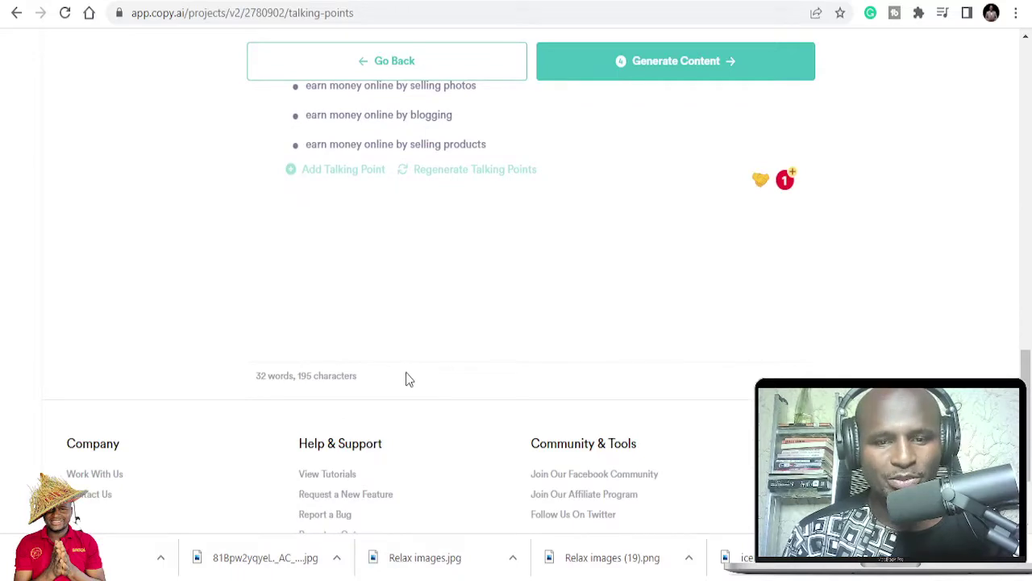
{"action": "scroll", "coordinate": [407, 378], "scroll_direction": "up", "scroll_amount": 15}
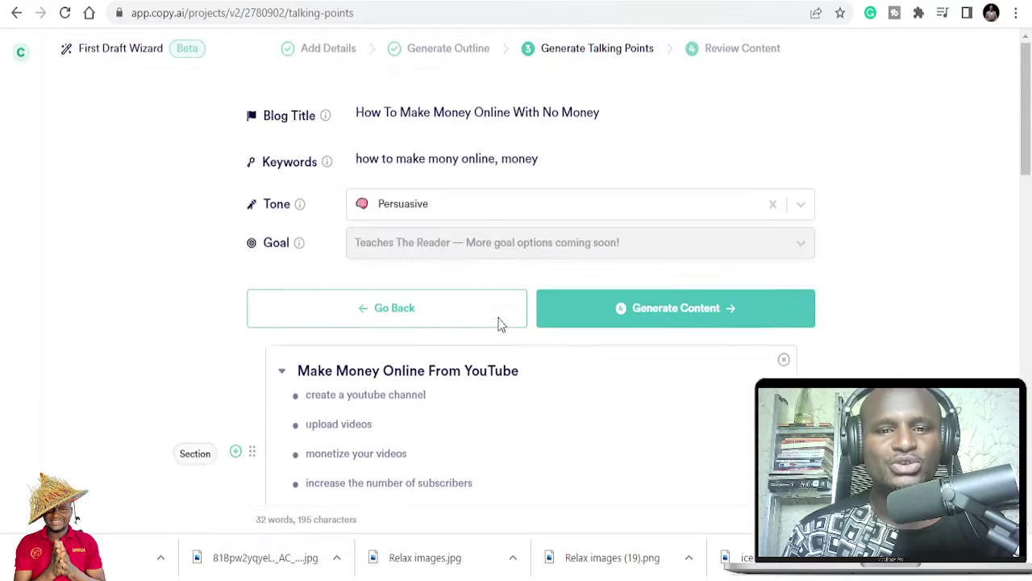
{"action": "left_click", "coordinate": [671, 316]}
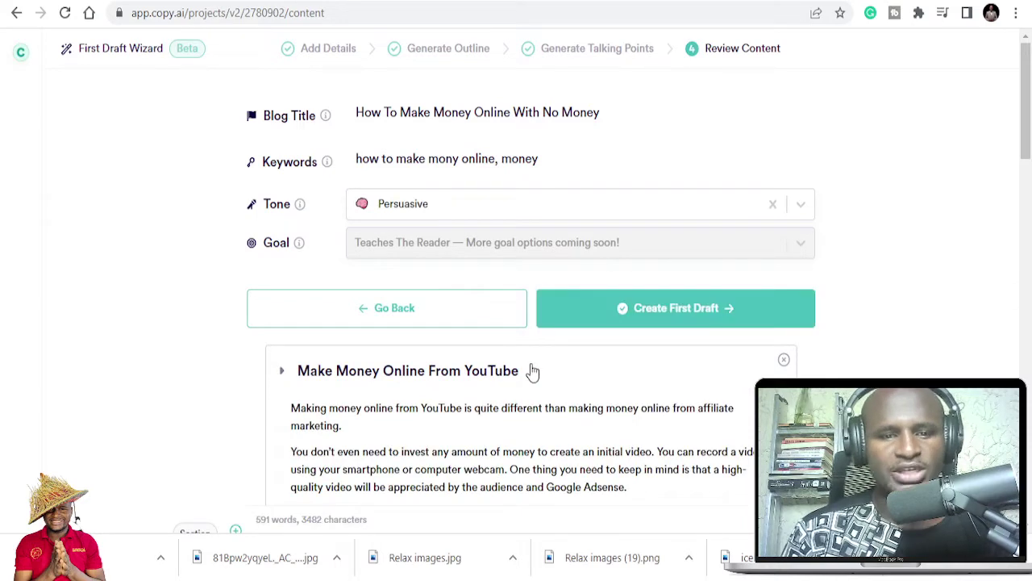
Review the generated section texts and regenerate the content of "Earn Revenue By Blogging" and the closing section on no-investment ways.
{"action": "scroll", "coordinate": [533, 371], "scroll_direction": "down", "scroll_amount": 4}
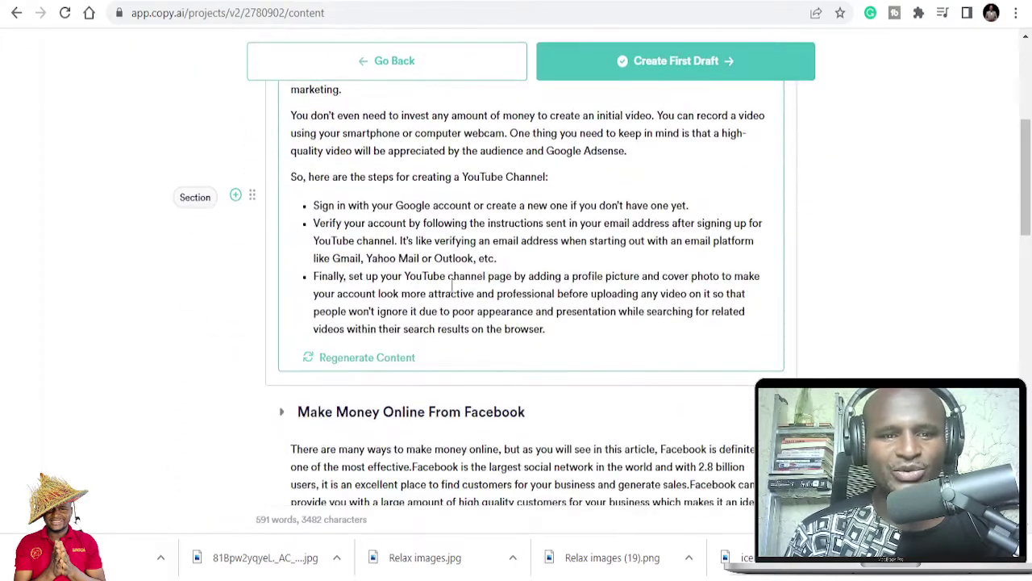
{"action": "scroll", "coordinate": [376, 302], "scroll_direction": "up", "scroll_amount": 1}
{"action": "scroll", "coordinate": [416, 149], "scroll_direction": "down", "scroll_amount": 5}
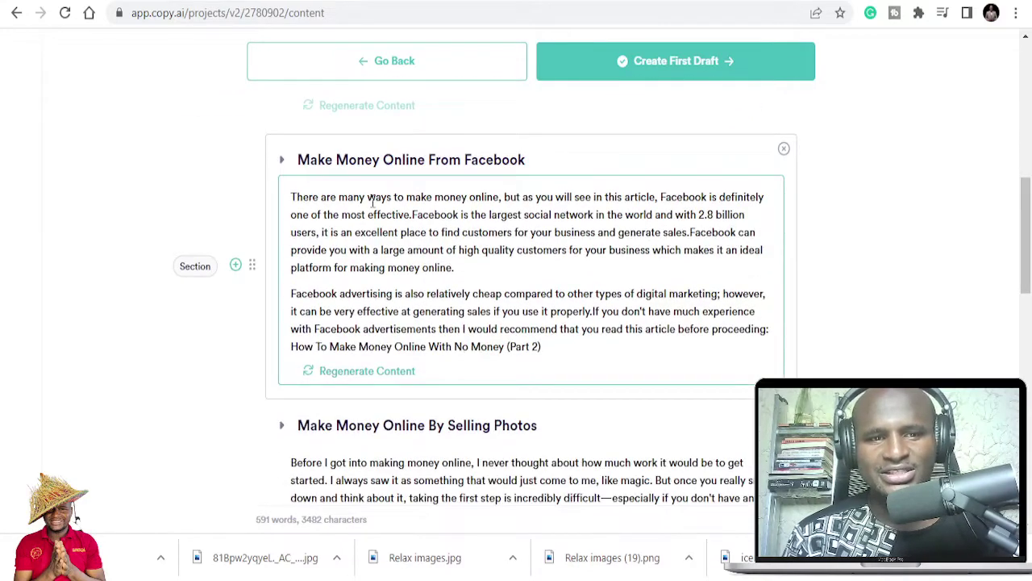
{"action": "scroll", "coordinate": [436, 200], "scroll_direction": "down", "scroll_amount": 4}
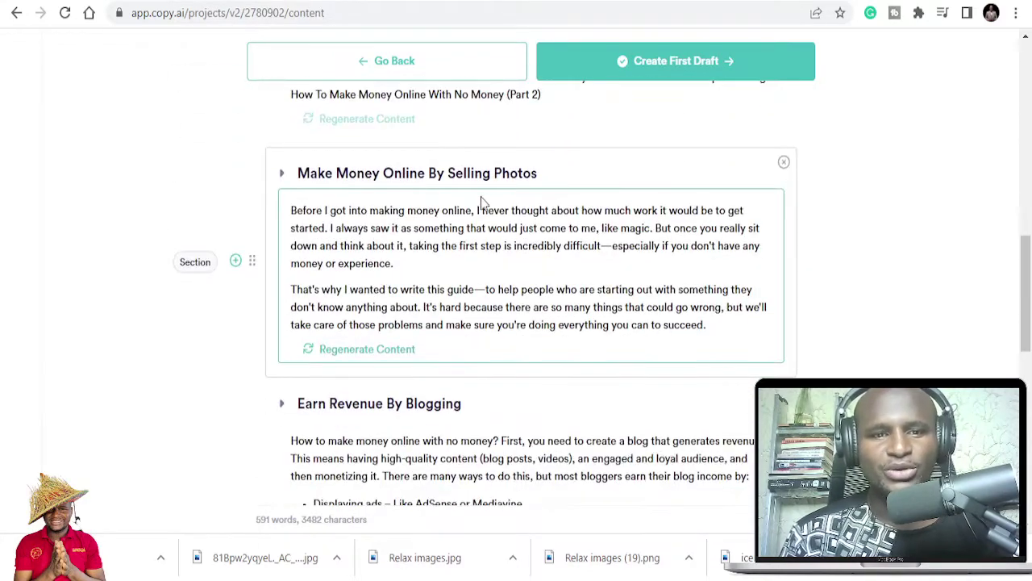
{"action": "scroll", "coordinate": [415, 257], "scroll_direction": "down", "scroll_amount": 8}
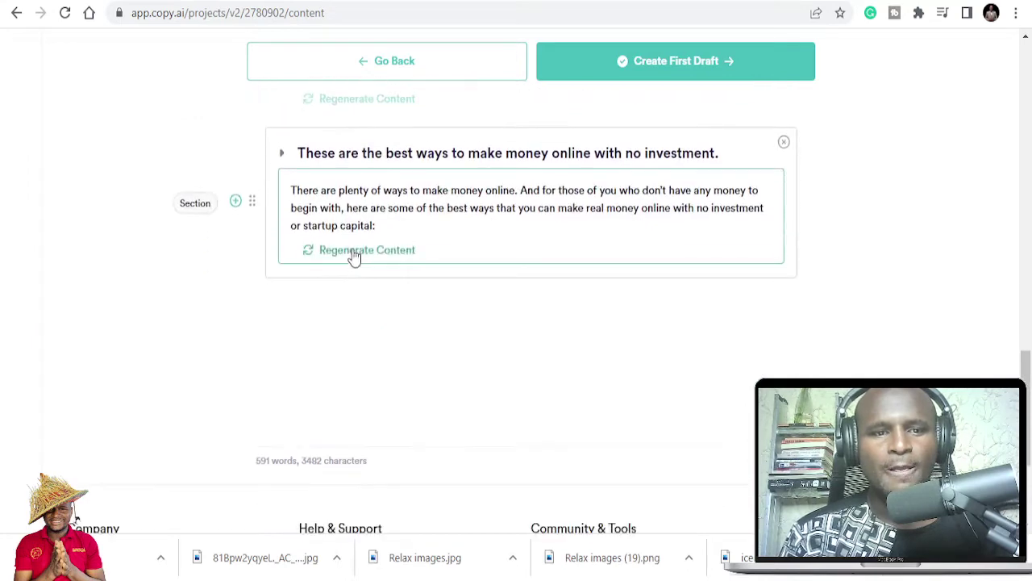
{"action": "scroll", "coordinate": [353, 257], "scroll_direction": "up", "scroll_amount": 3}
{"action": "scroll", "coordinate": [358, 293], "scroll_direction": "up", "scroll_amount": 1}
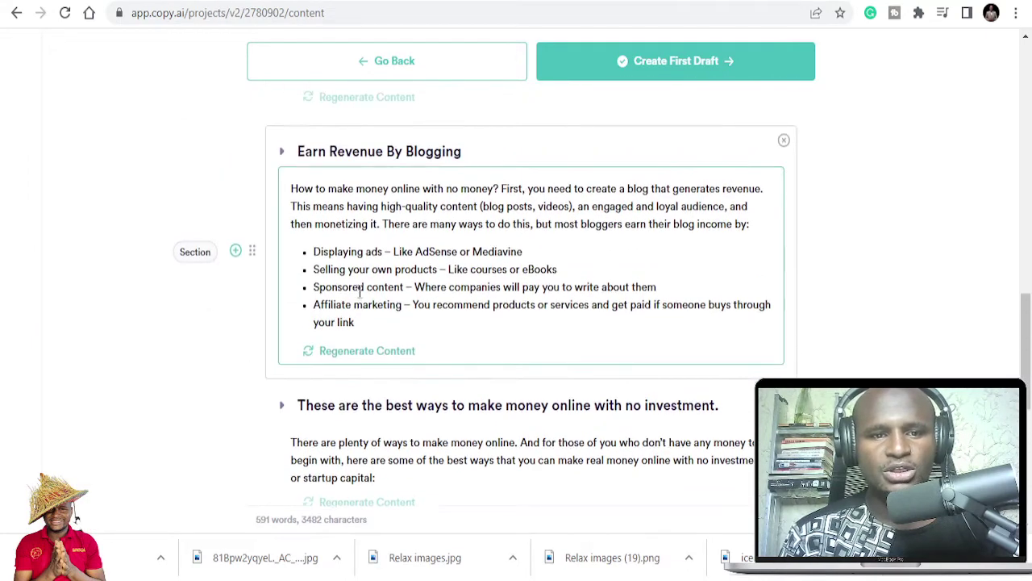
{"action": "left_click", "coordinate": [367, 353]}
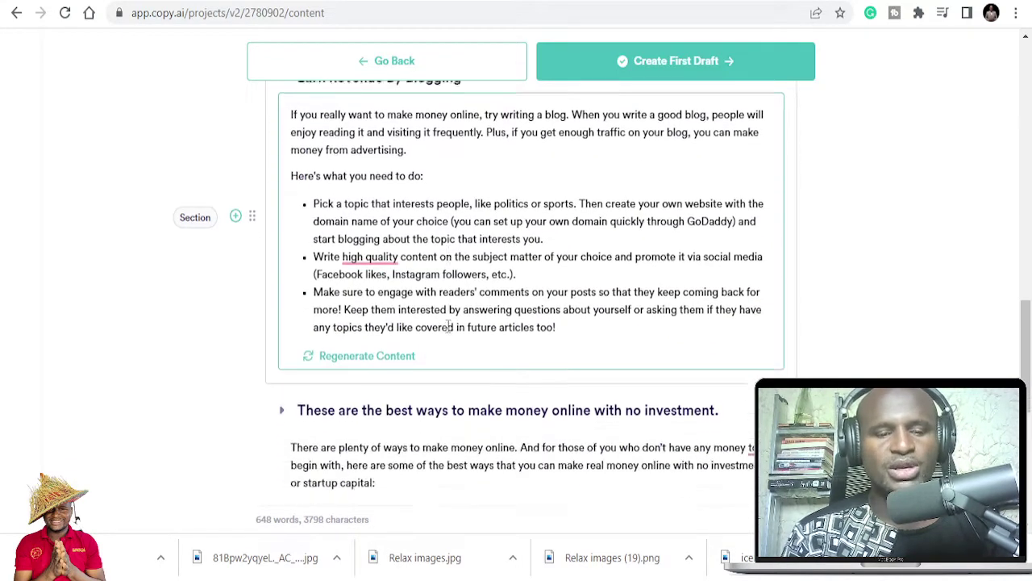
{"action": "left_click", "coordinate": [387, 247]}
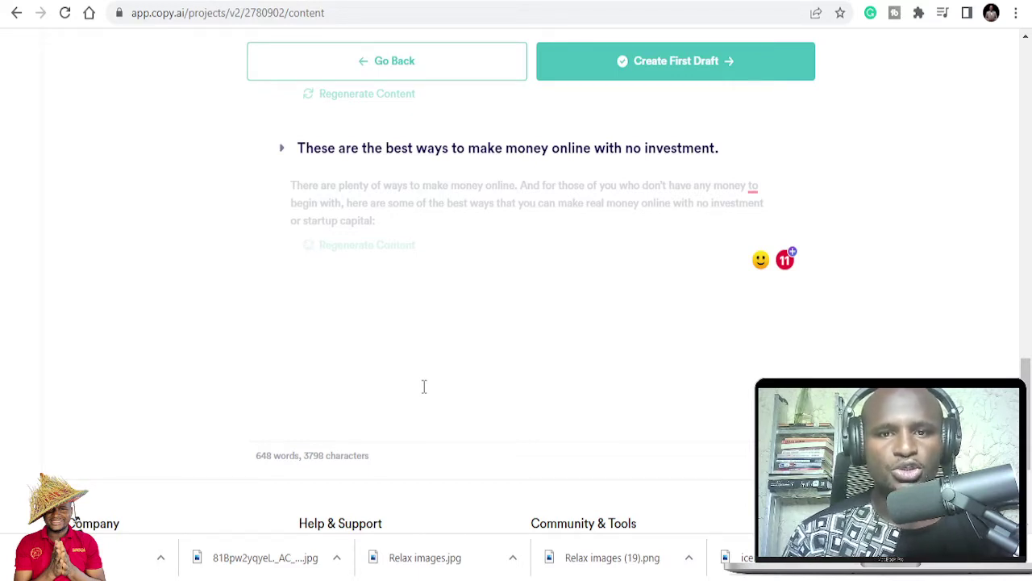
Read the regenerated closing section and look over the content of the other blog sections.
{"action": "scroll", "coordinate": [425, 386], "scroll_direction": "up", "scroll_amount": 1}
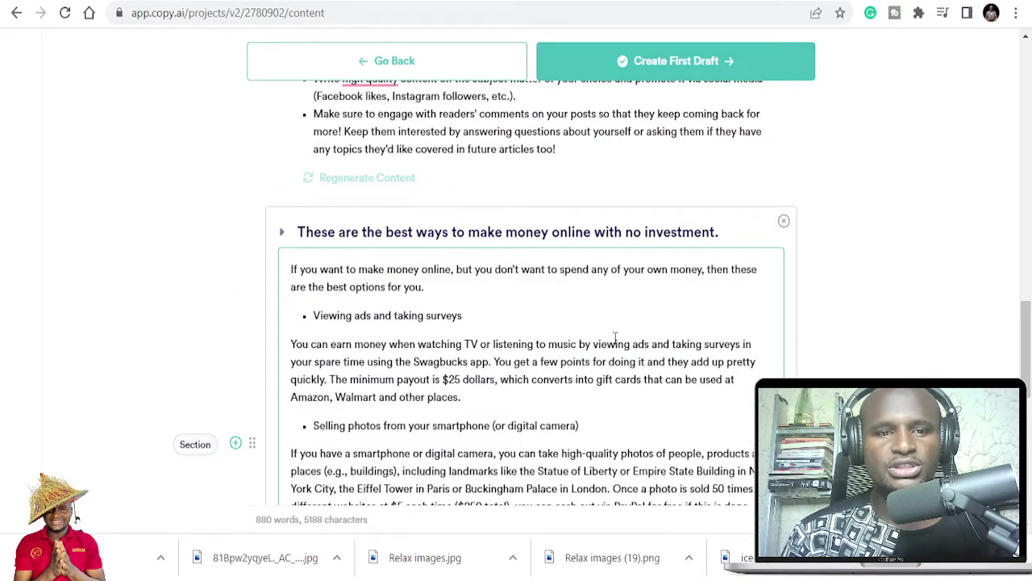
{"action": "scroll", "coordinate": [615, 338], "scroll_direction": "down", "scroll_amount": 4}
{"action": "scroll", "coordinate": [586, 341], "scroll_direction": "up", "scroll_amount": 2}
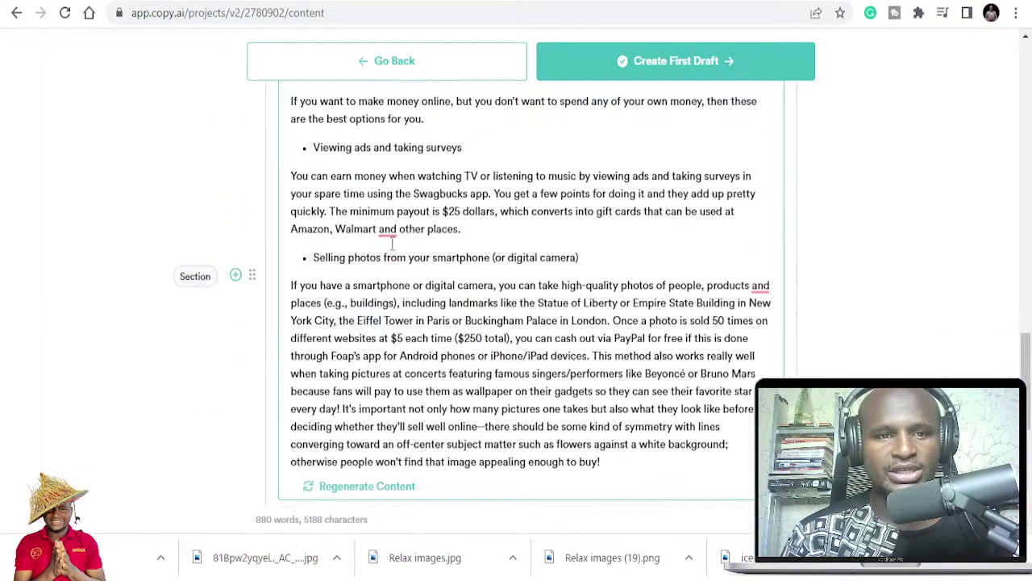
{"action": "scroll", "coordinate": [373, 262], "scroll_direction": "up", "scroll_amount": 2}
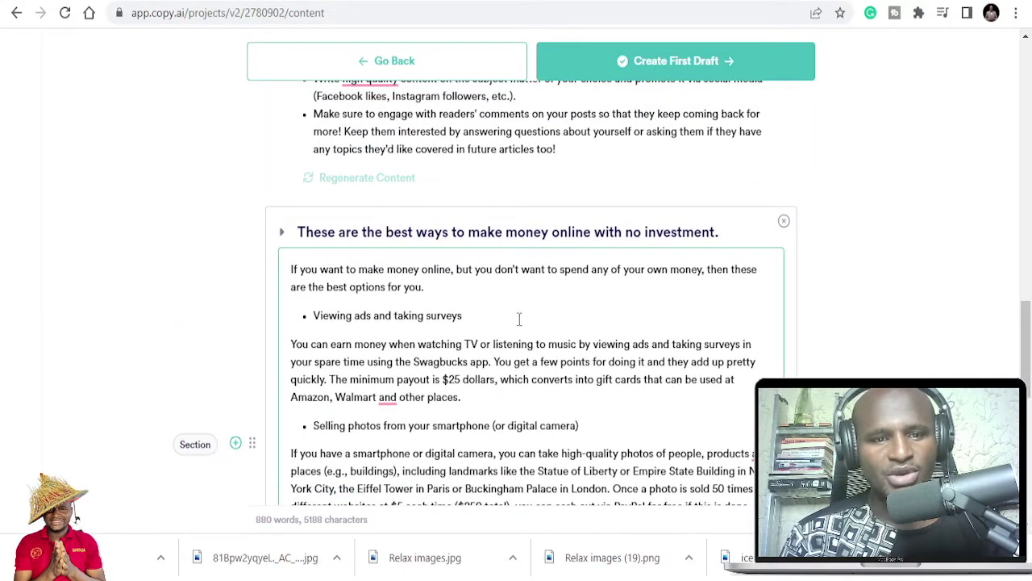
{"action": "scroll", "coordinate": [538, 331], "scroll_direction": "down", "scroll_amount": 1}
{"action": "scroll", "coordinate": [391, 364], "scroll_direction": "up", "scroll_amount": 10}
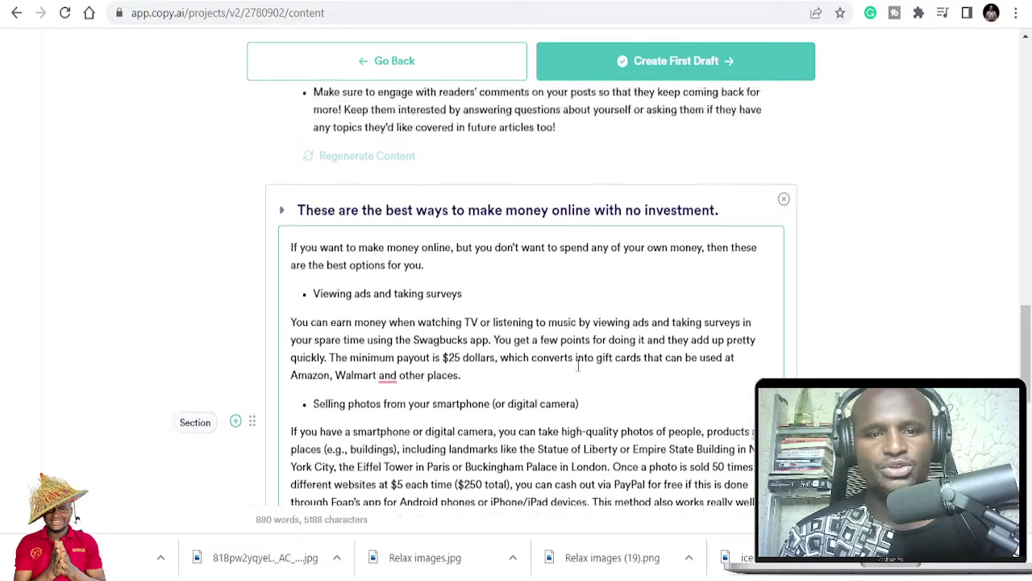
{"action": "scroll", "coordinate": [454, 394], "scroll_direction": "up", "scroll_amount": 6}
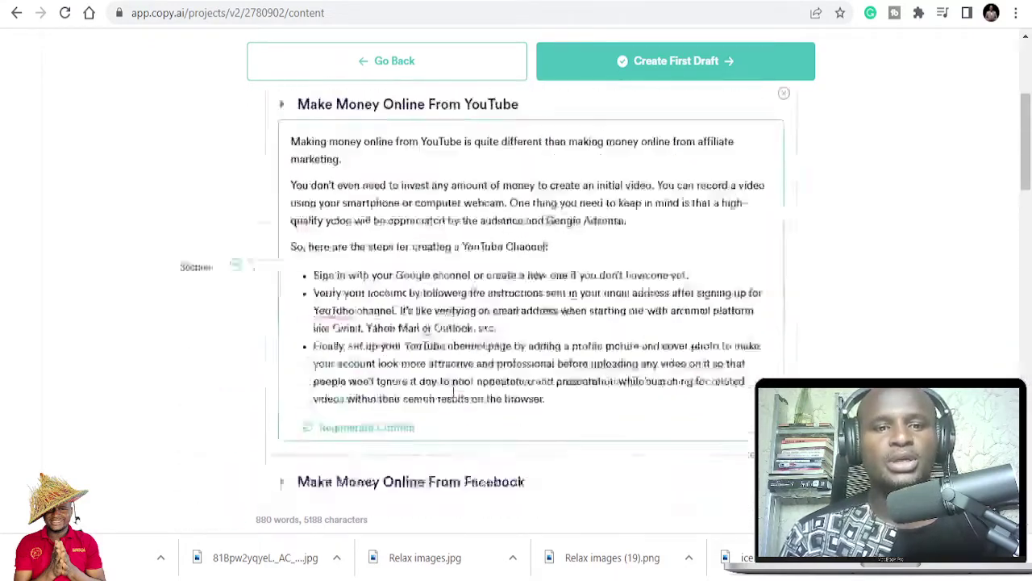
{"action": "scroll", "coordinate": [379, 412], "scroll_direction": "down", "scroll_amount": 1}
{"action": "scroll", "coordinate": [389, 421], "scroll_direction": "down", "scroll_amount": 15}
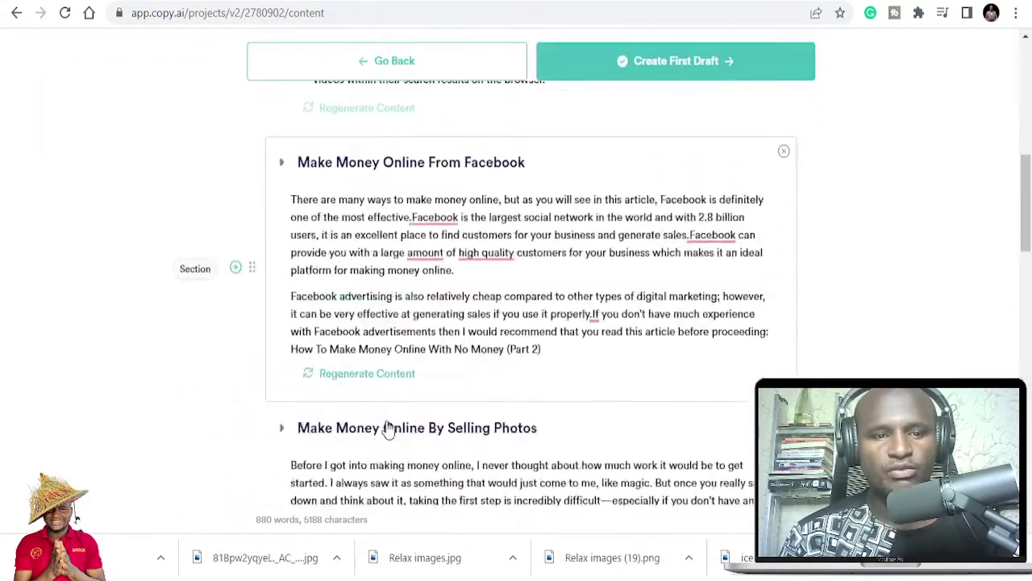
Create the first draft from the reviewed content, look through it, and select its entire text.
{"action": "scroll", "coordinate": [388, 430], "scroll_direction": "up", "scroll_amount": 16}
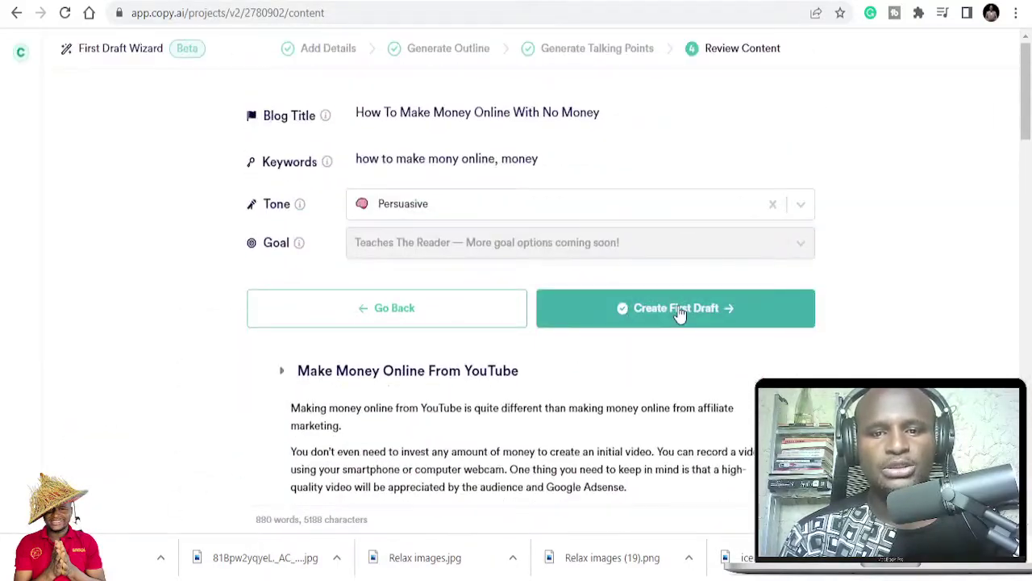
{"action": "left_click", "coordinate": [680, 314]}
{"action": "scroll", "coordinate": [545, 412], "scroll_direction": "down", "scroll_amount": 15}
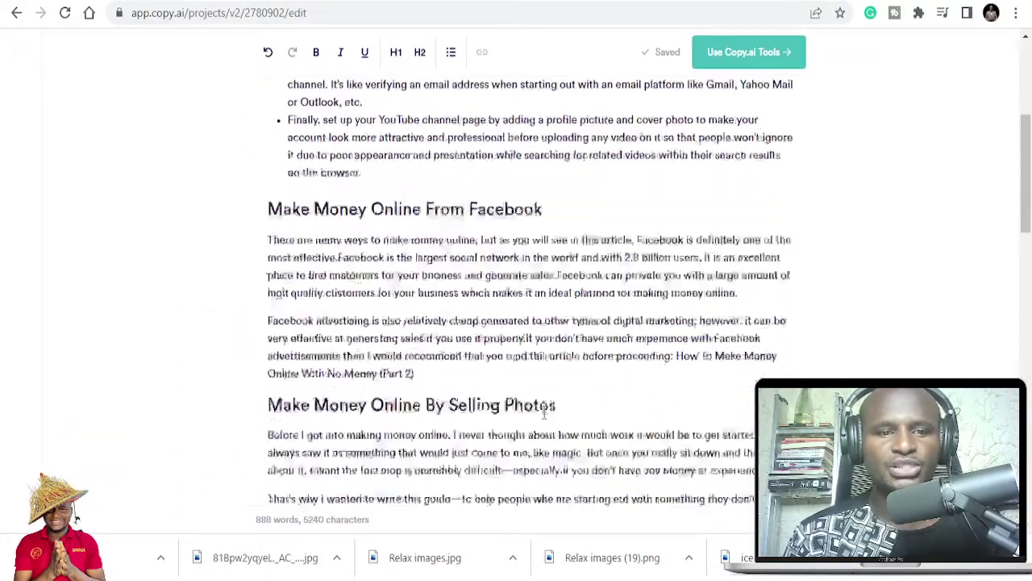
{"action": "scroll", "coordinate": [545, 412], "scroll_direction": "up", "scroll_amount": 3}
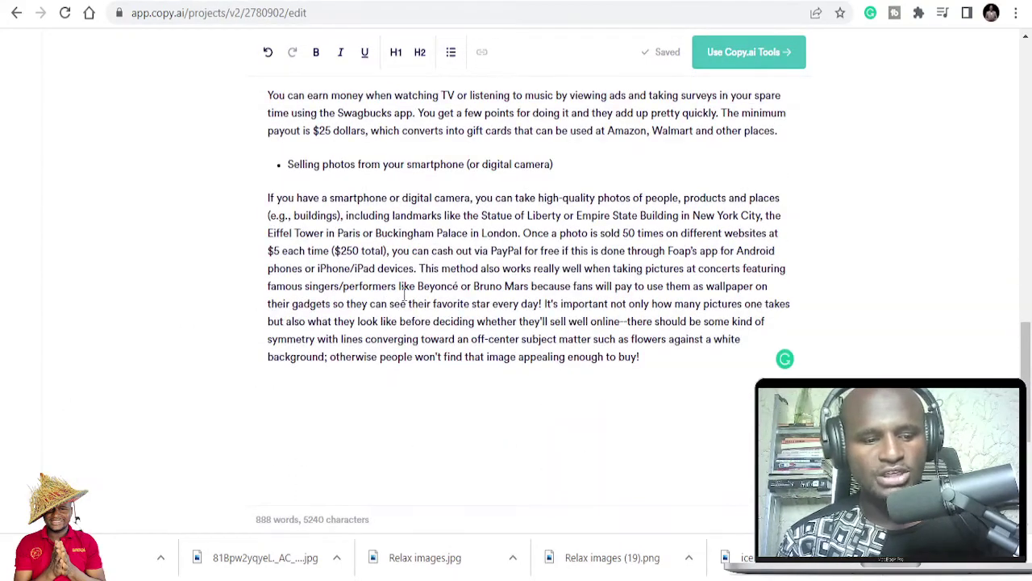
{"action": "key", "text": "ctrl+a"}
{"action": "scroll", "coordinate": [403, 295], "scroll_direction": "up", "scroll_amount": 6}
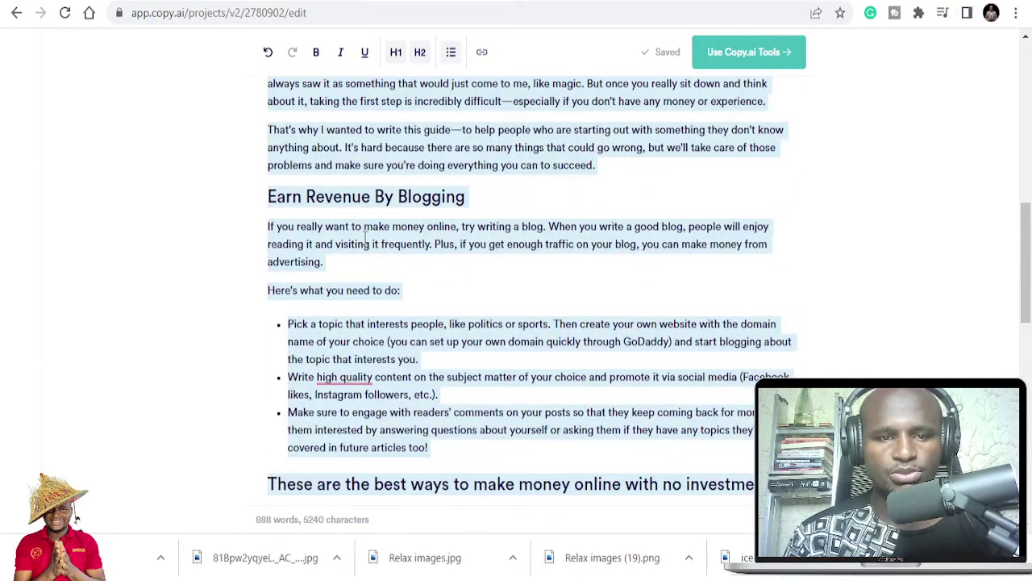
{"action": "scroll", "coordinate": [387, 234], "scroll_direction": "up", "scroll_amount": 6}
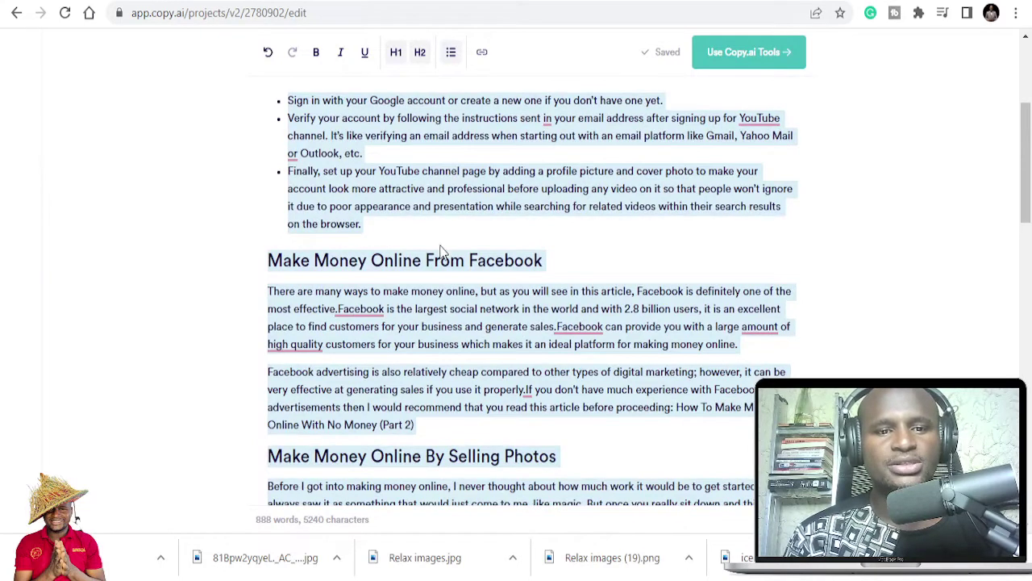
{"action": "left_click", "coordinate": [342, 264]}
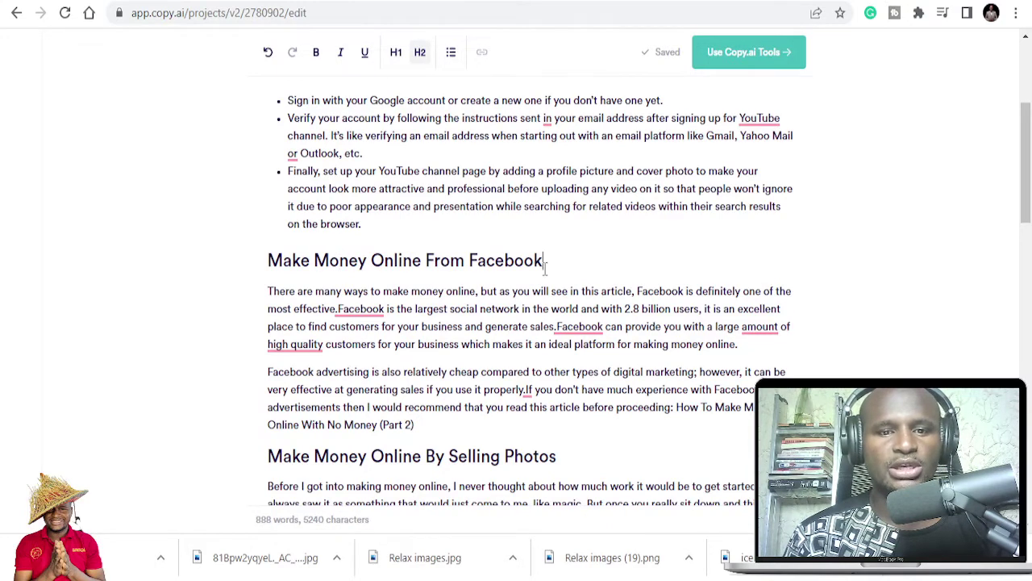
{"action": "left_click_drag", "start_coordinate": [545, 266], "coordinate": [470, 260]}
{"action": "left_click", "coordinate": [481, 52]}
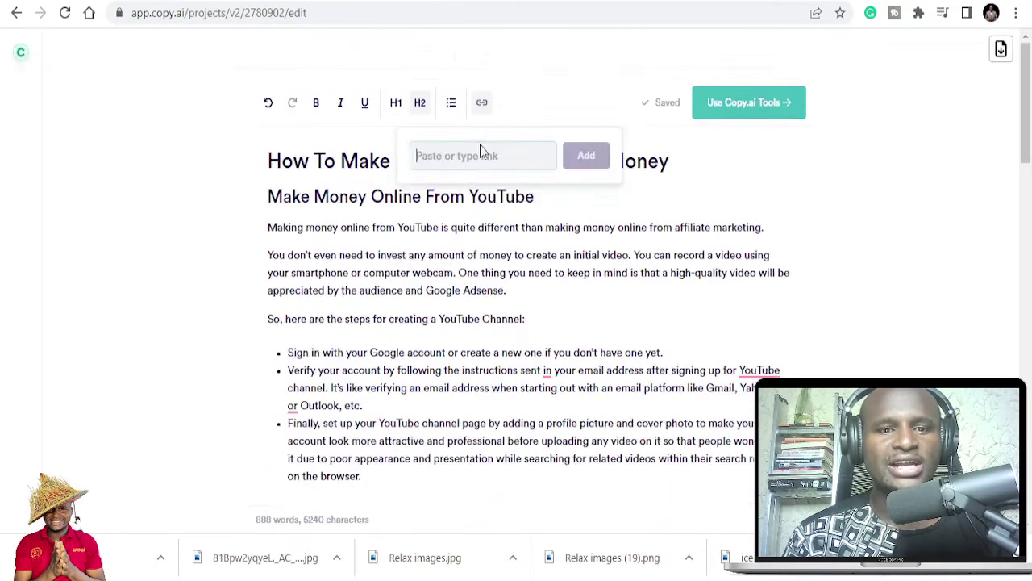
{"action": "left_click", "coordinate": [483, 273]}
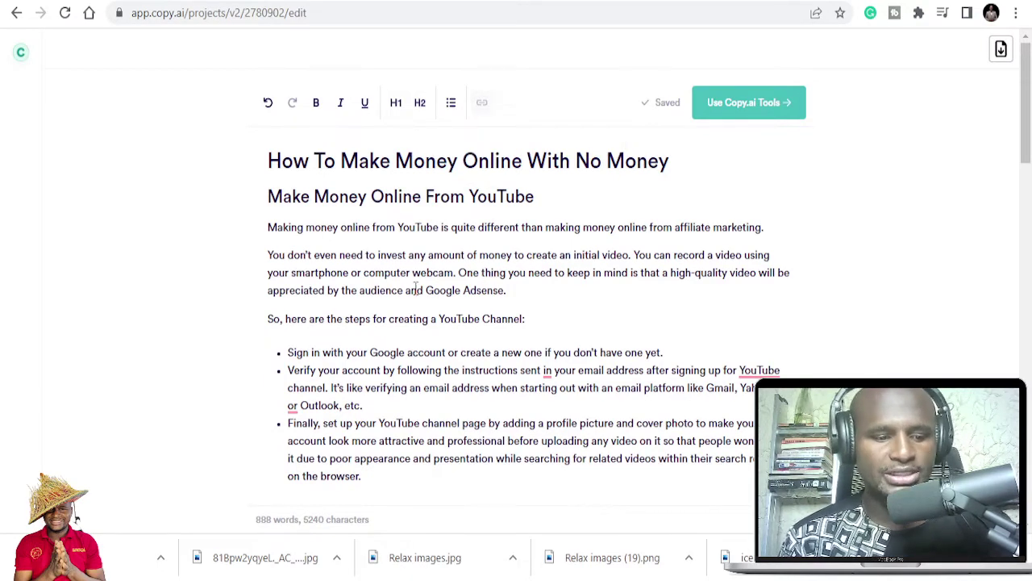
Select the entire blog draft, switch to the personal website, and open its EasyWP dashboard page from there.
{"action": "key", "text": "ctrl+a"}
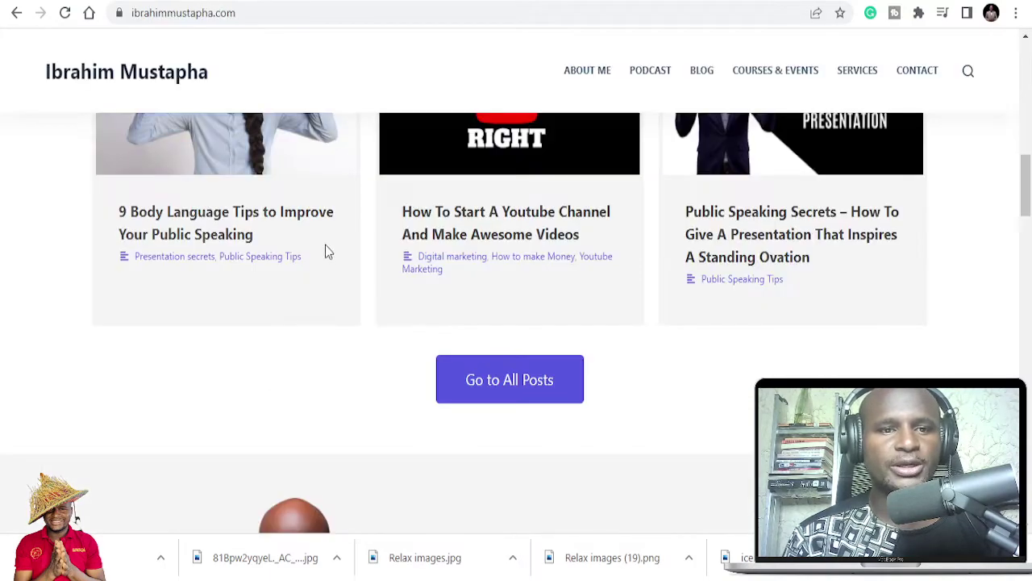
{"action": "scroll", "coordinate": [363, 249], "scroll_direction": "up", "scroll_amount": 8}
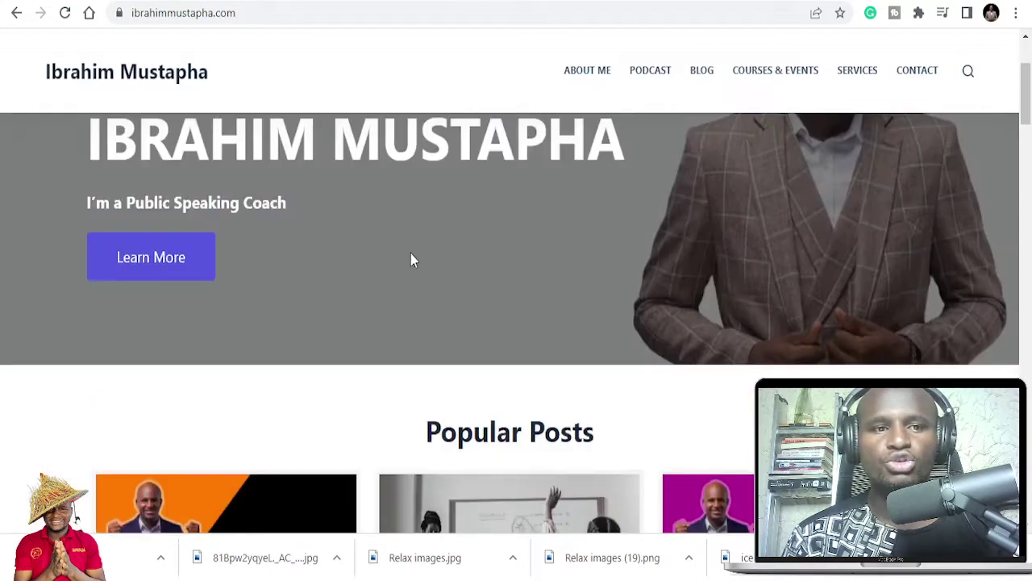
{"action": "scroll", "coordinate": [289, 216], "scroll_direction": "up", "scroll_amount": 2}
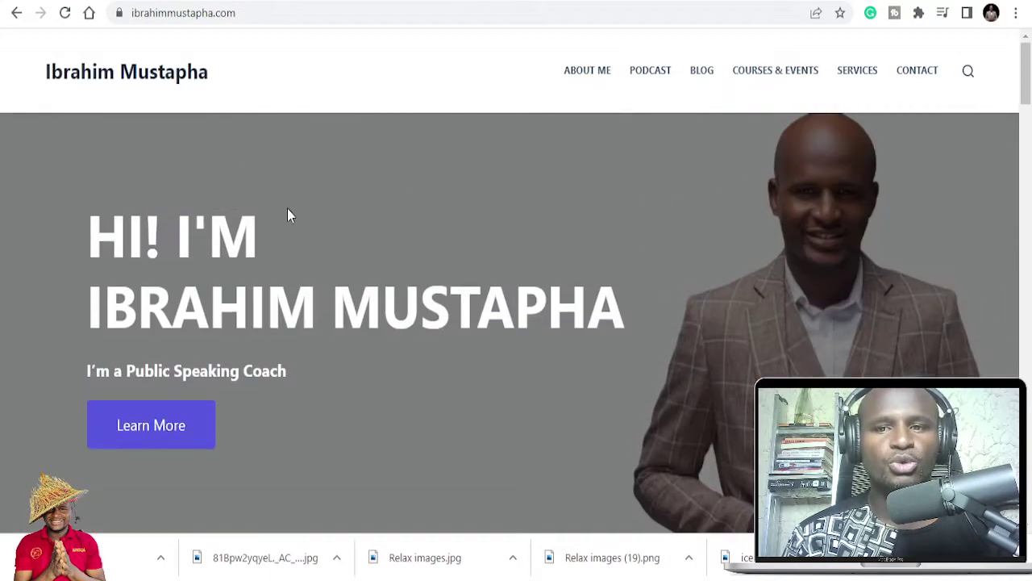
{"action": "left_click", "coordinate": [158, 16]}
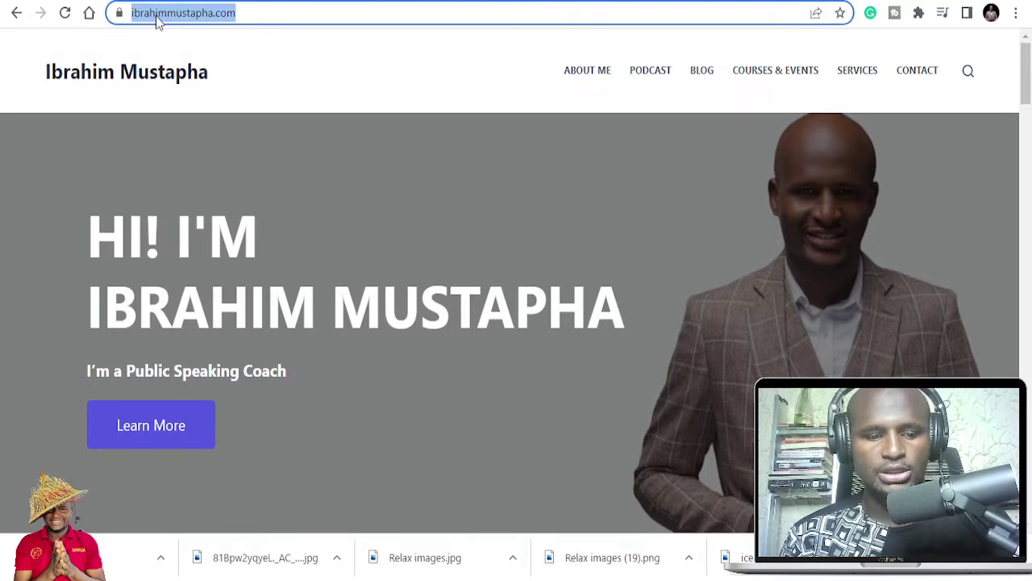
{"action": "type", "text": "ea"}
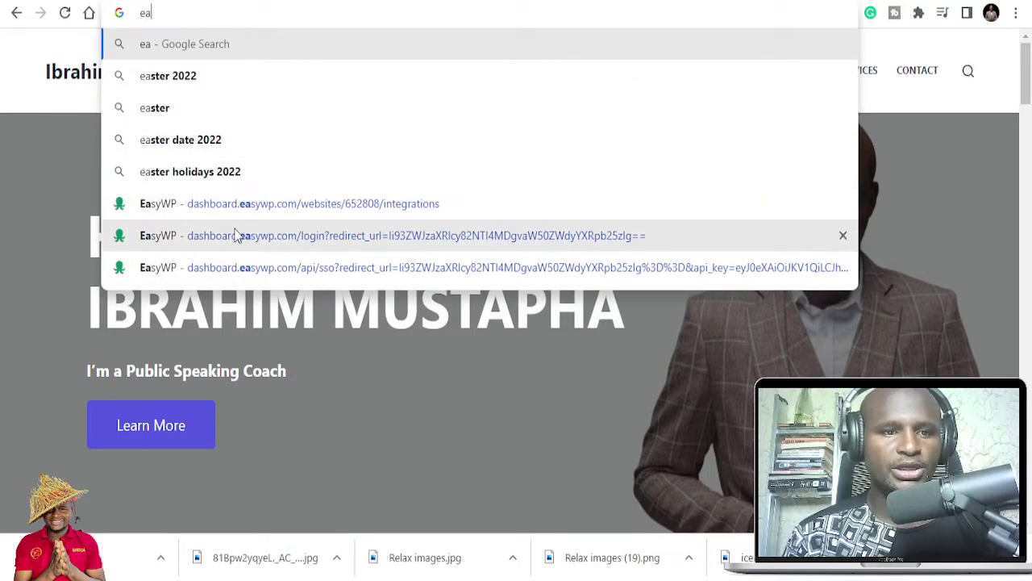
{"action": "left_click", "coordinate": [236, 209]}
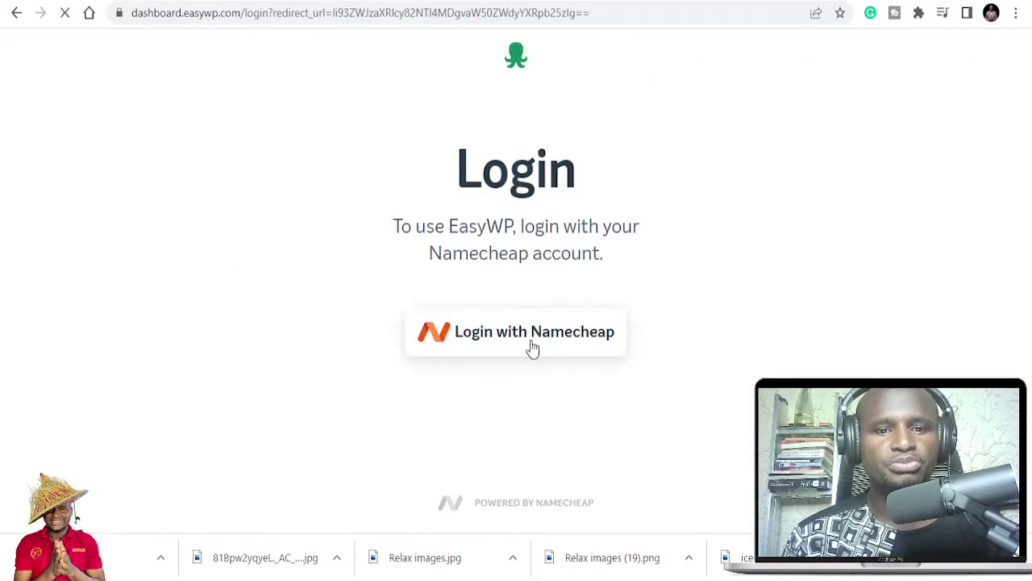
Log in to EasyWP through the Namecheap account with the saved credentials and open the website's WP Admin.
{"action": "left_click", "coordinate": [530, 352]}
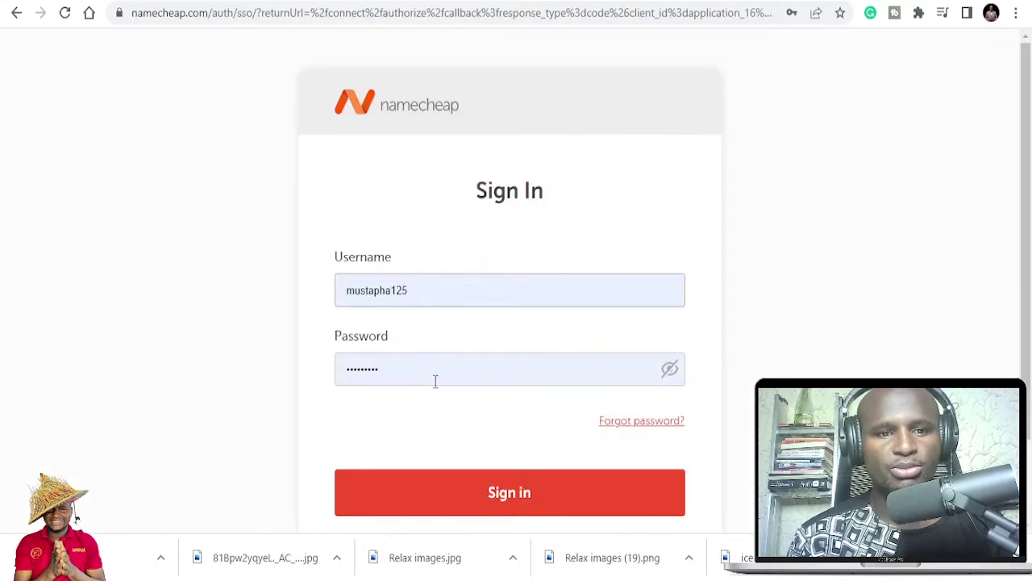
{"action": "scroll", "coordinate": [484, 456], "scroll_direction": "down", "scroll_amount": 2}
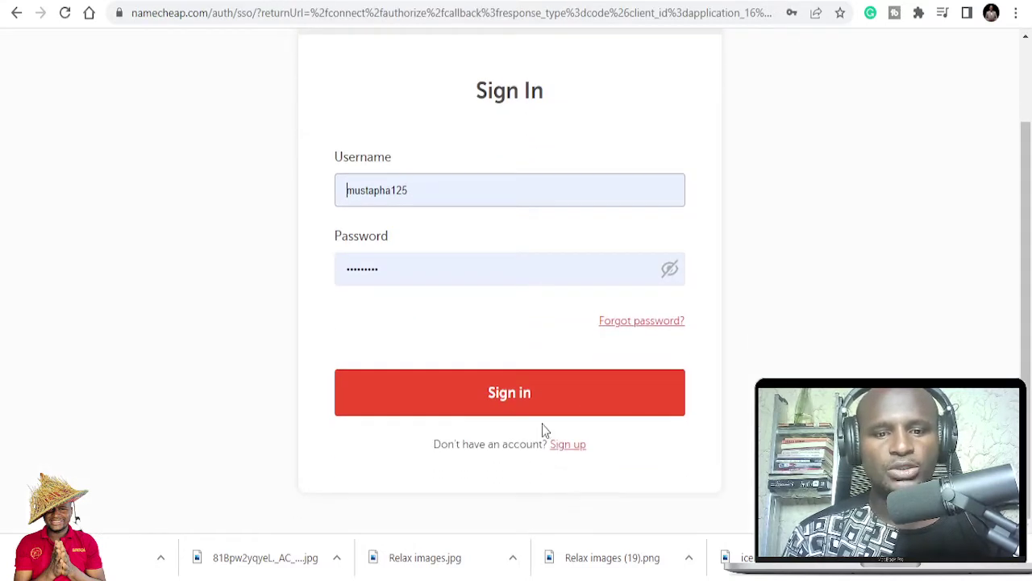
{"action": "left_click", "coordinate": [530, 393]}
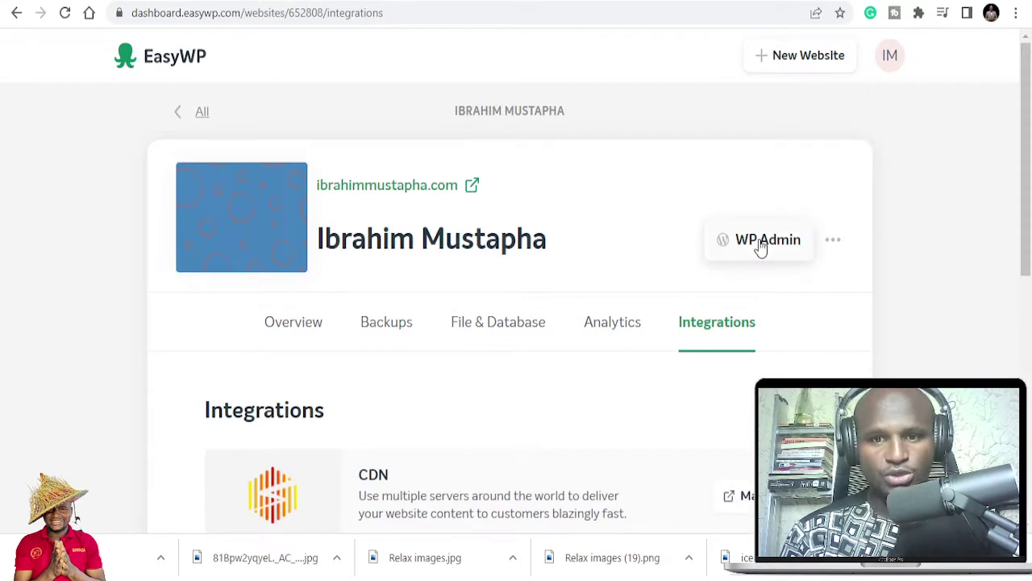
{"action": "left_click", "coordinate": [760, 242]}
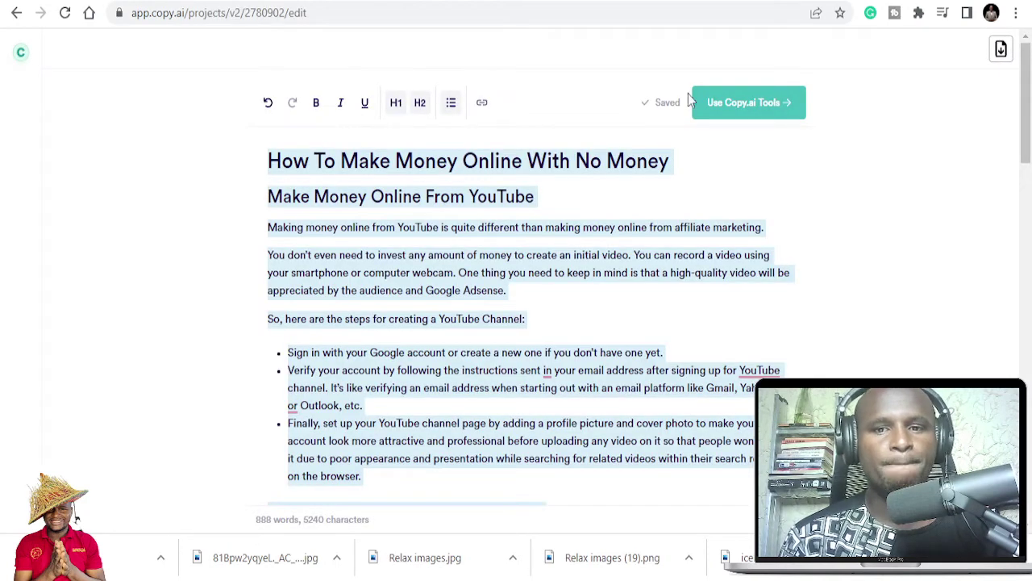
Switch back to the Copy.ai draft, open the Copy.ai tools for it, and look through the available tool categories.
{"action": "left_click", "coordinate": [747, 103]}
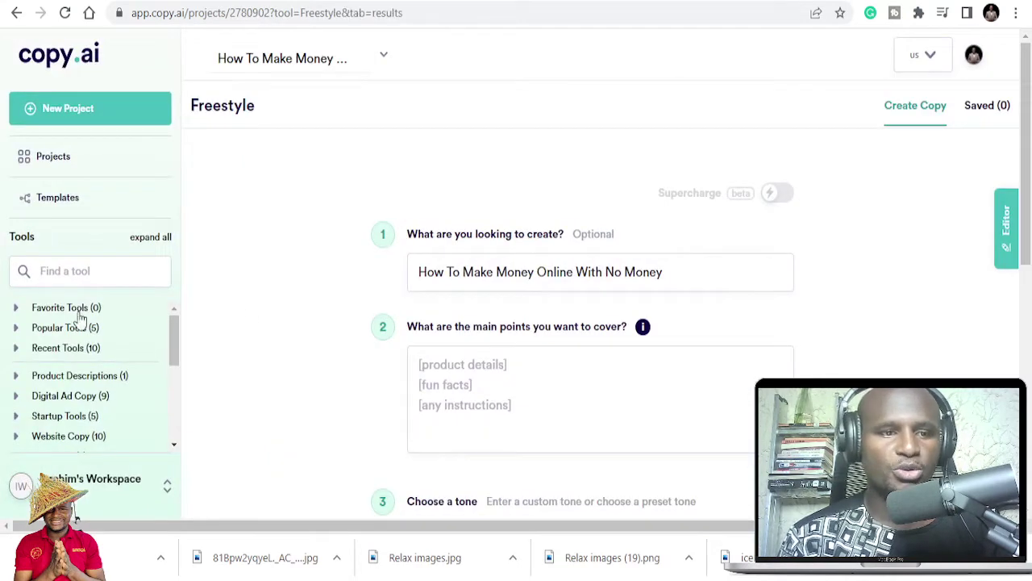
{"action": "scroll", "coordinate": [85, 395], "scroll_direction": "down", "scroll_amount": 5}
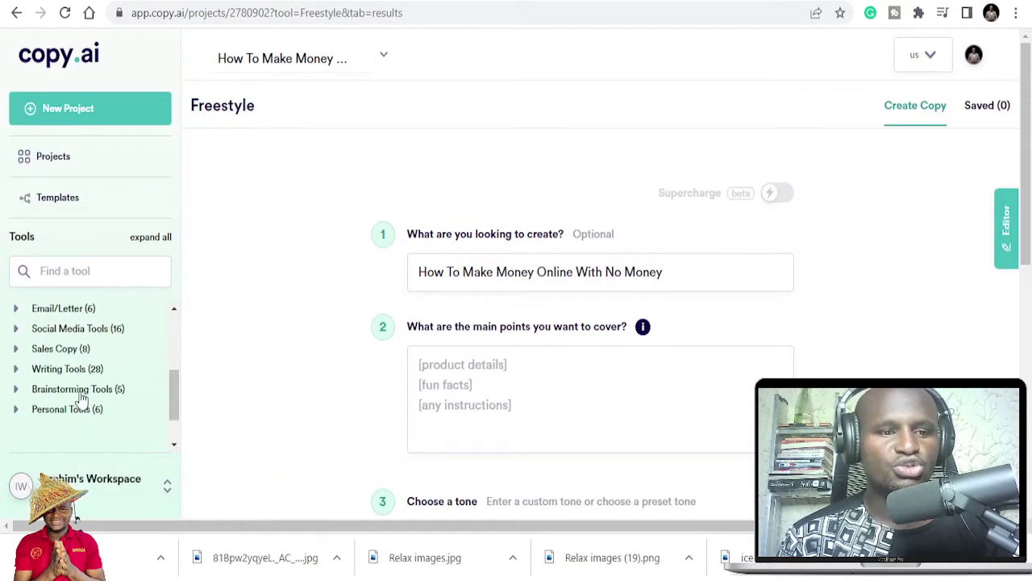
{"action": "scroll", "coordinate": [79, 406], "scroll_direction": "down", "scroll_amount": 1}
{"action": "scroll", "coordinate": [81, 407], "scroll_direction": "up", "scroll_amount": 4}
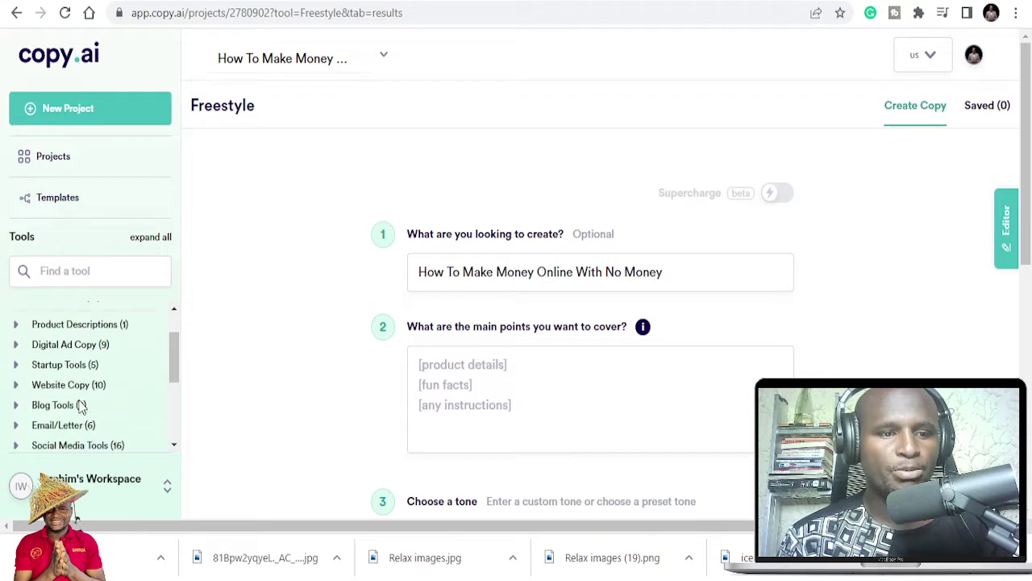
{"action": "scroll", "coordinate": [60, 396], "scroll_direction": "up", "scroll_amount": 2}
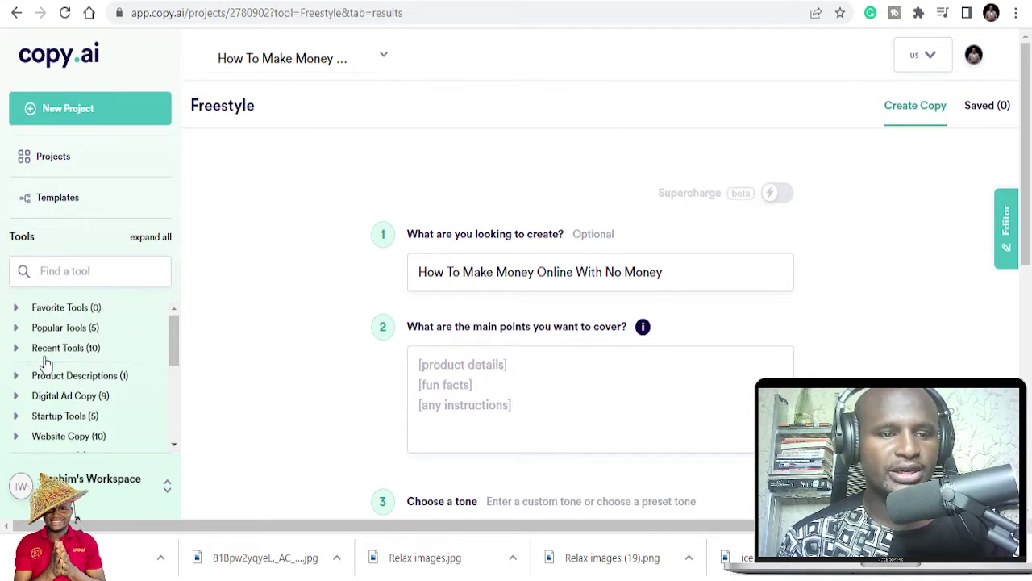
{"action": "scroll", "coordinate": [46, 367], "scroll_direction": "down", "scroll_amount": 4}
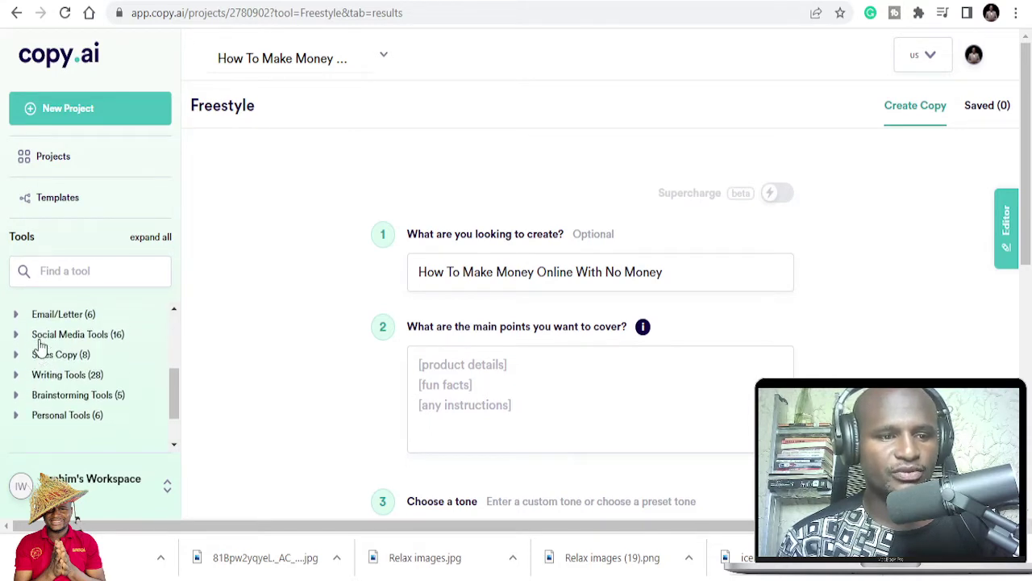
{"action": "scroll", "coordinate": [40, 347], "scroll_direction": "up", "scroll_amount": 1}
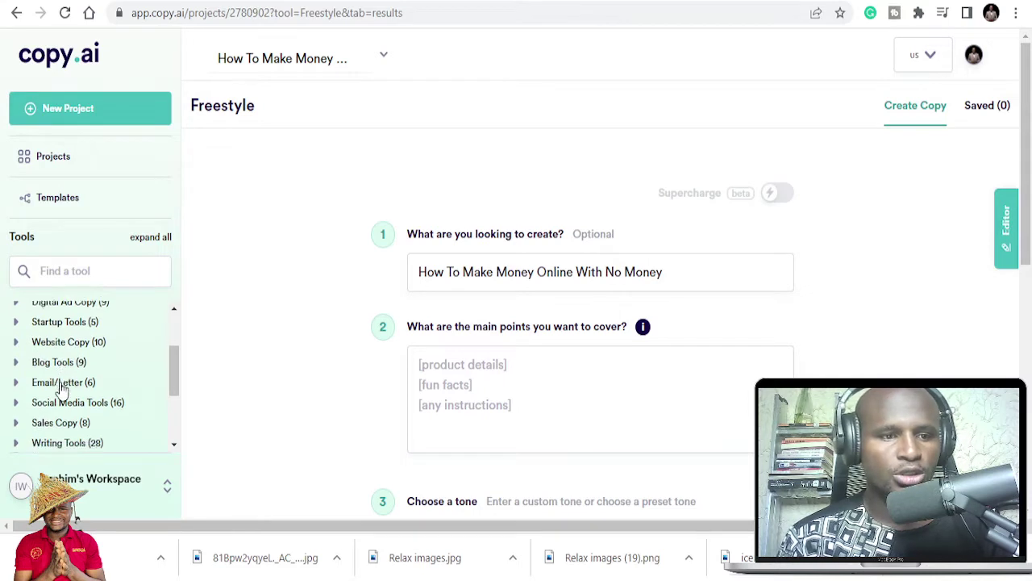
{"action": "scroll", "coordinate": [62, 389], "scroll_direction": "down", "scroll_amount": 2}
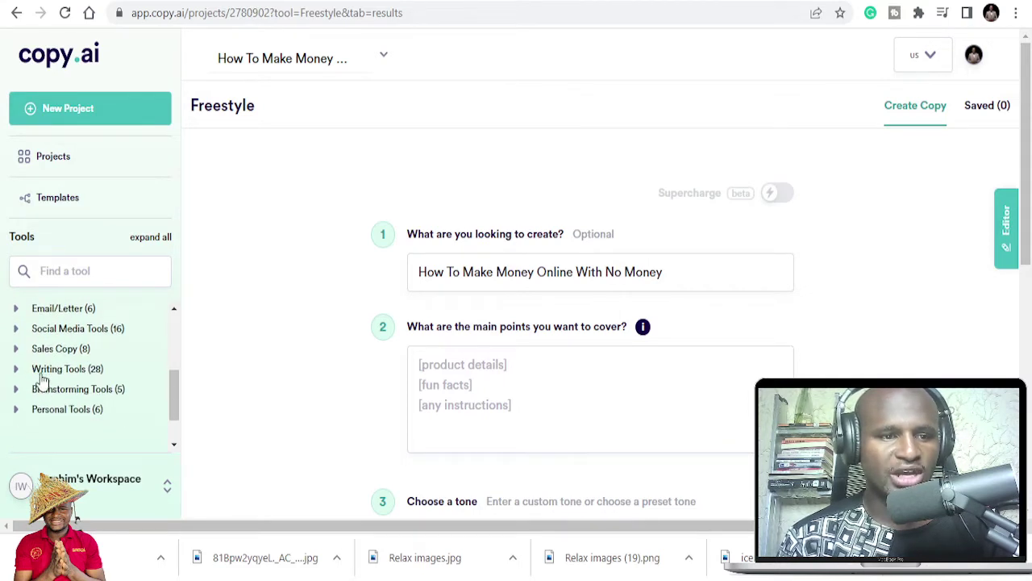
{"action": "scroll", "coordinate": [39, 380], "scroll_direction": "up", "scroll_amount": 1}
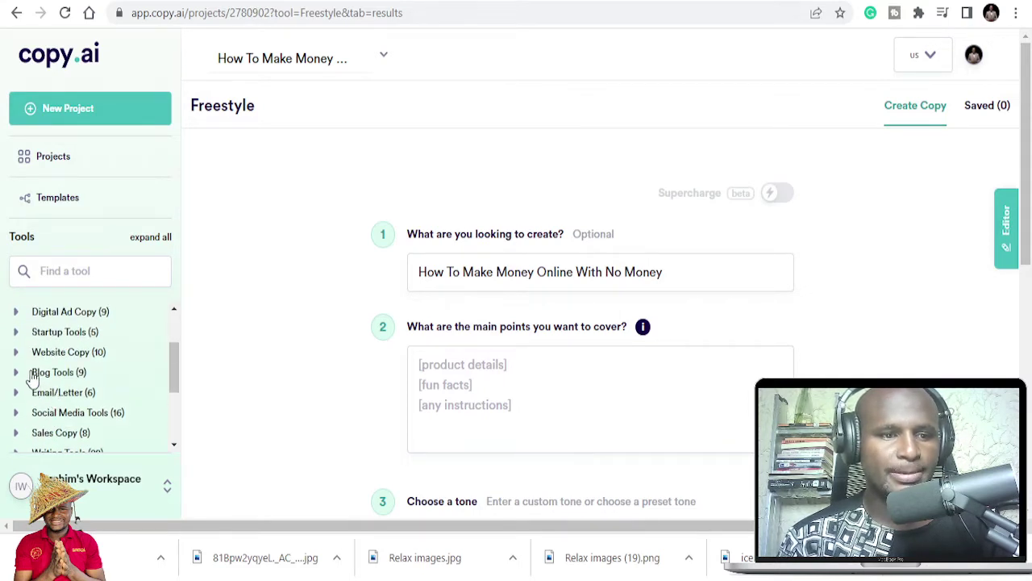
Expand the Blog Tools category and open the Keyword Generator.
{"action": "left_click", "coordinate": [33, 376]}
{"action": "scroll", "coordinate": [59, 417], "scroll_direction": "down", "scroll_amount": 1}
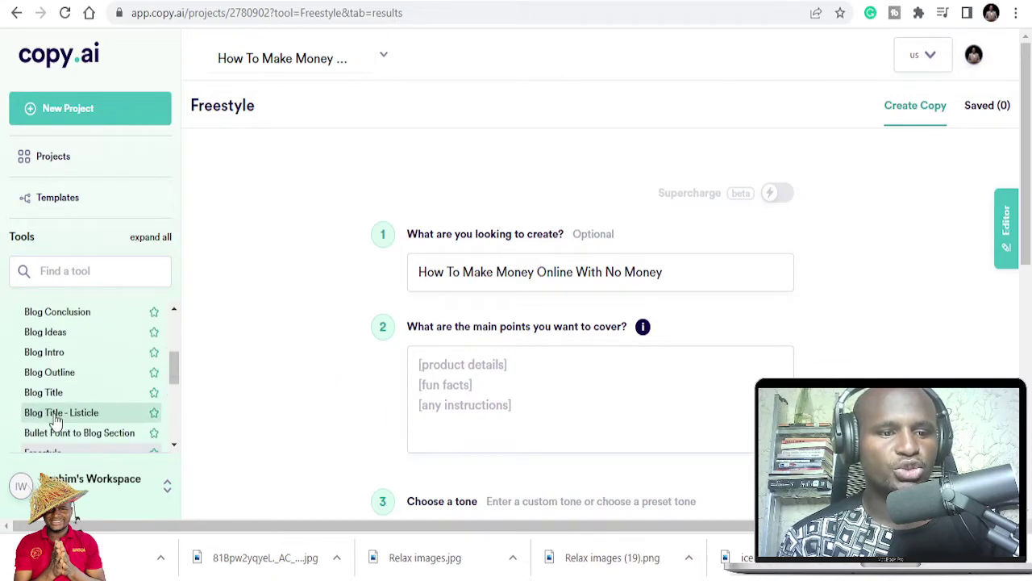
{"action": "scroll", "coordinate": [73, 409], "scroll_direction": "down", "scroll_amount": 1}
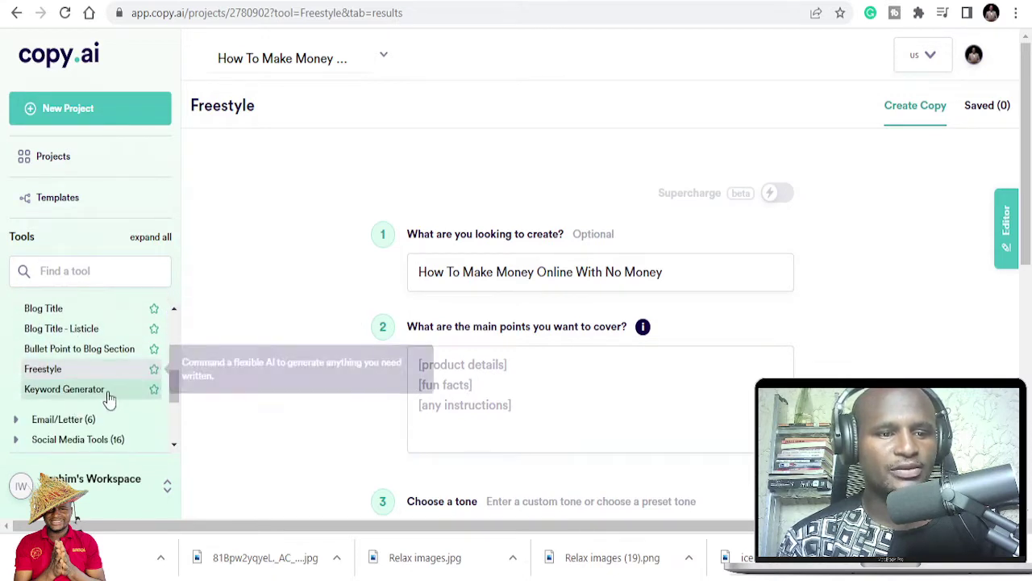
{"action": "left_click", "coordinate": [71, 393]}
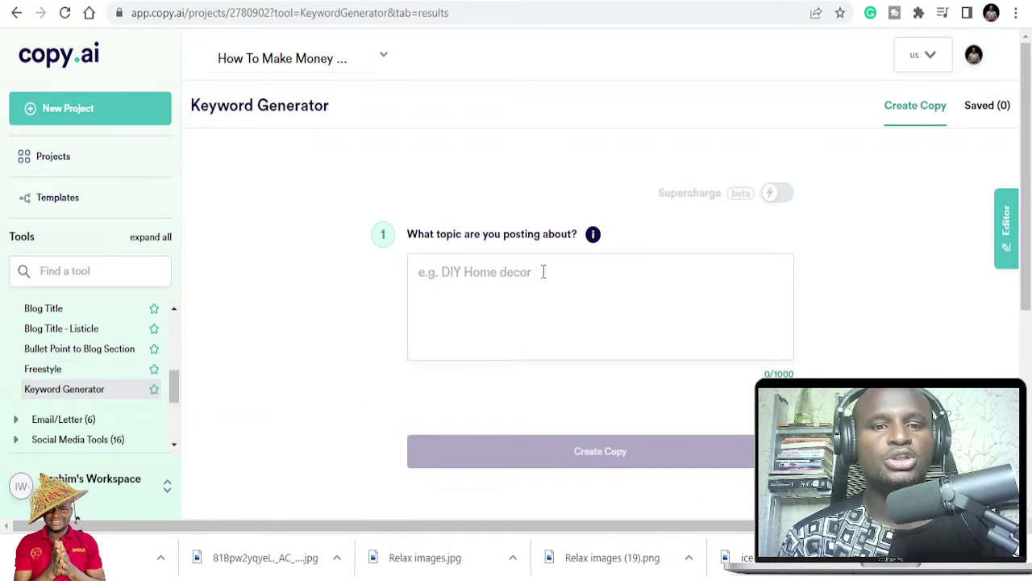
{"action": "left_click", "coordinate": [455, 283]}
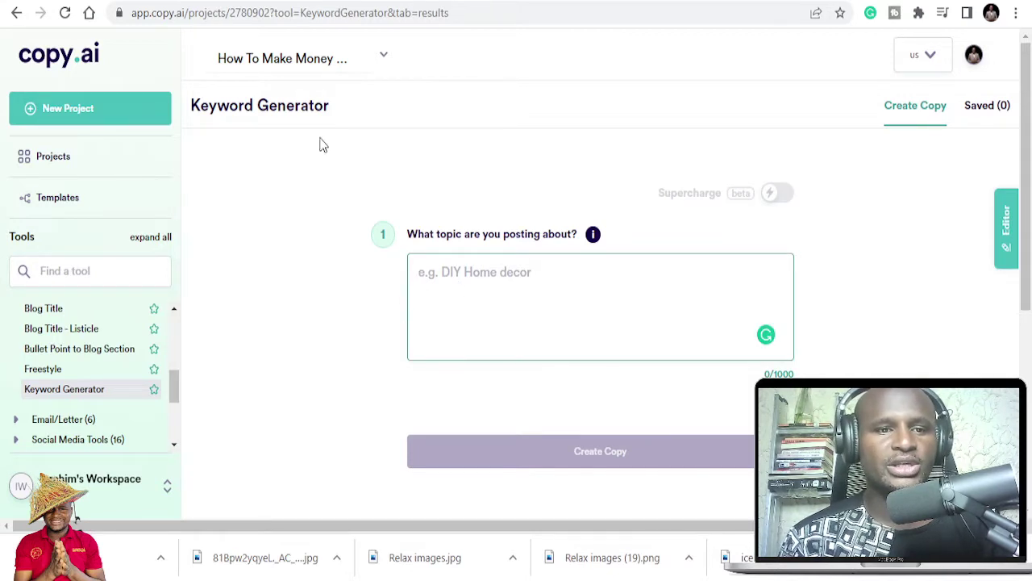
{"action": "left_click", "coordinate": [320, 50]}
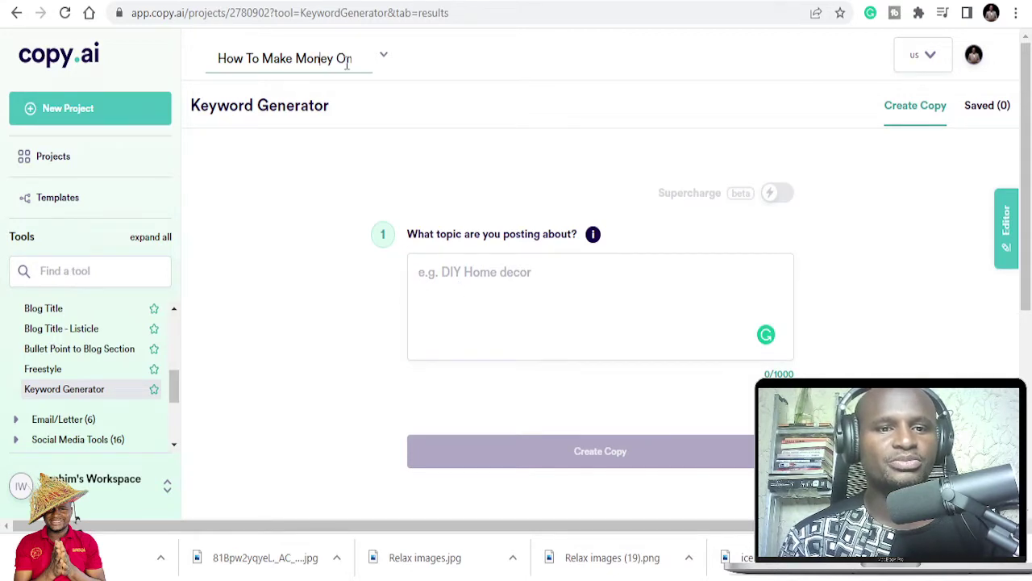
{"action": "scroll", "coordinate": [658, 355], "scroll_direction": "down", "scroll_amount": 1}
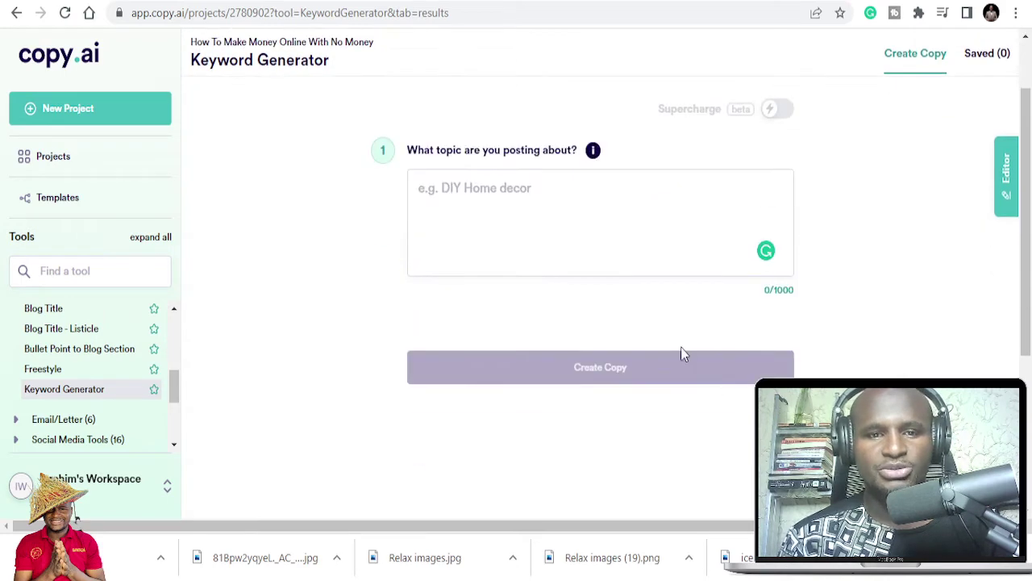
{"action": "scroll", "coordinate": [681, 347], "scroll_direction": "up", "scroll_amount": 1}
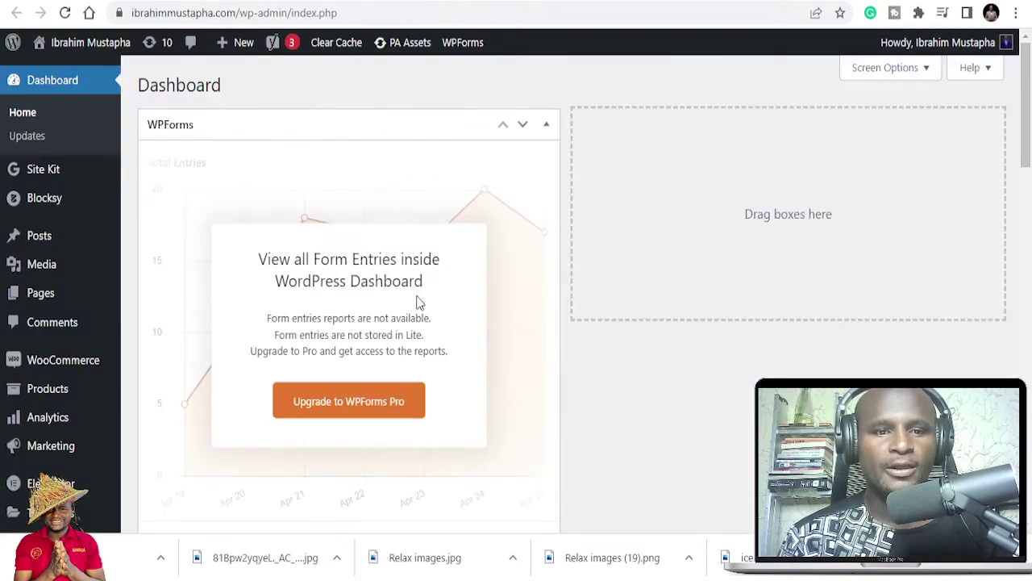
Switch to the WordPress admin, create a new post, and paste in the copied blog draft including its title.
{"action": "mouse_move", "coordinate": [55, 211]}
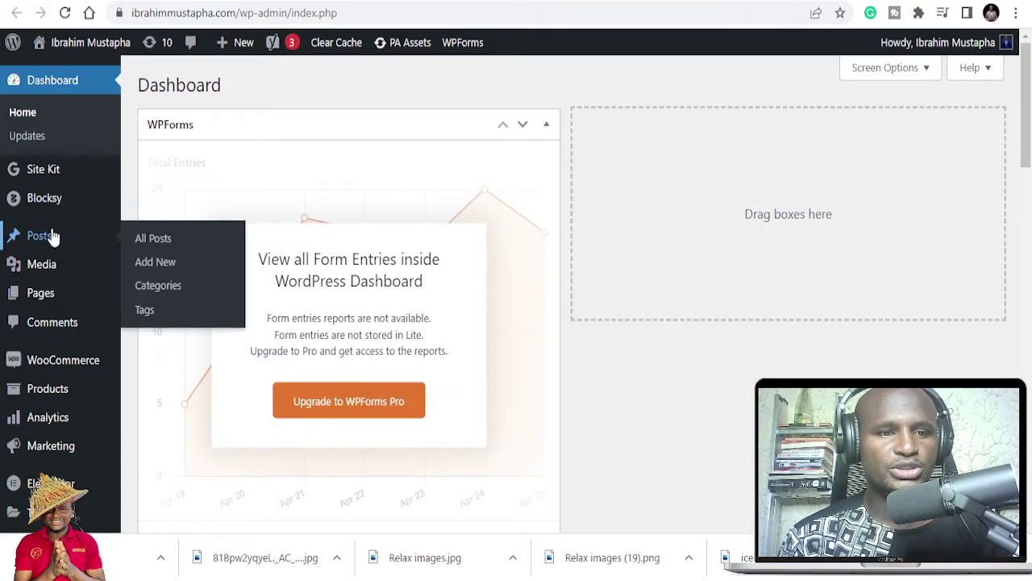
{"action": "left_click", "coordinate": [49, 234]}
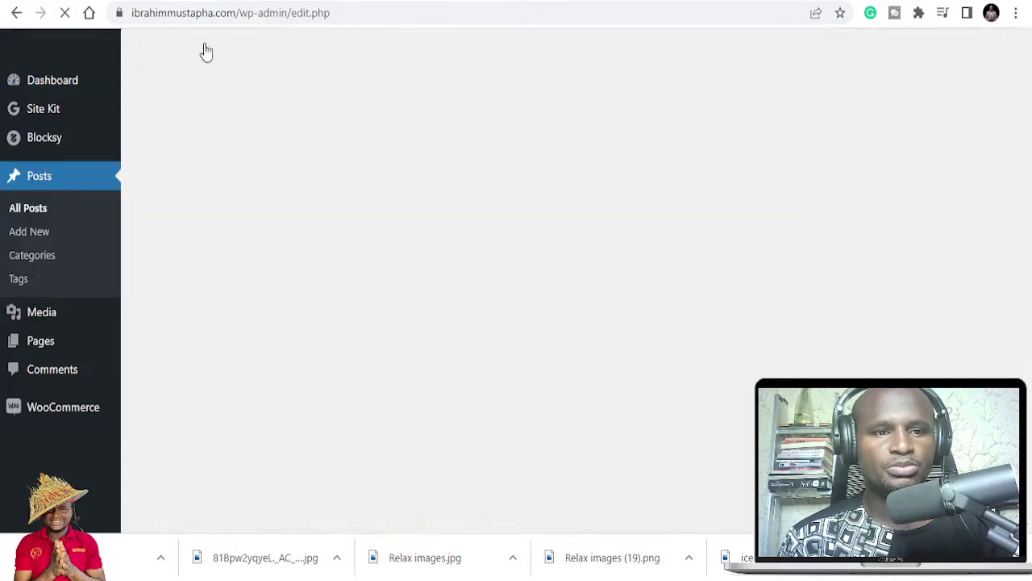
{"action": "mouse_move", "coordinate": [246, 57]}
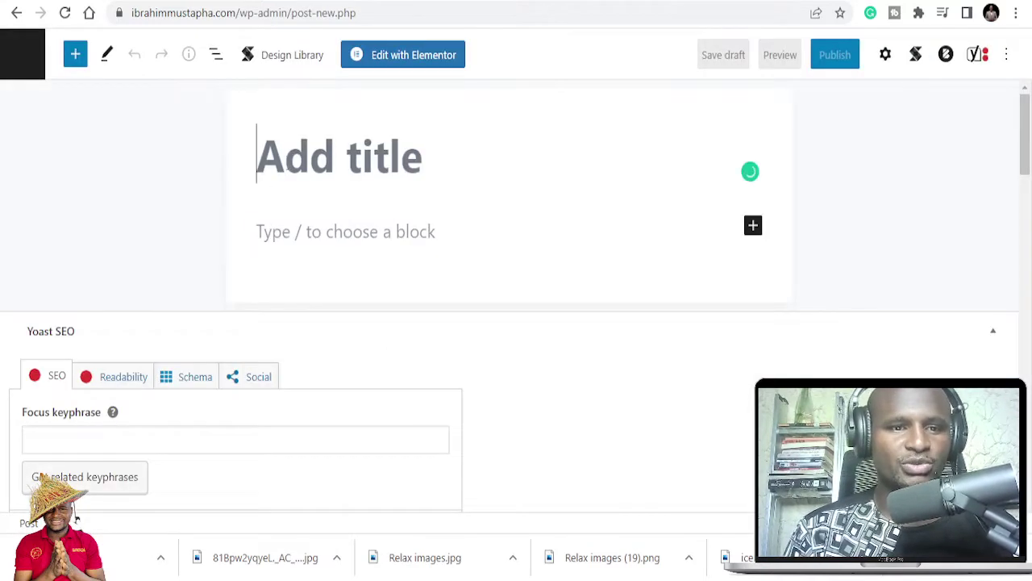
{"action": "key", "text": "ctrl+v"}
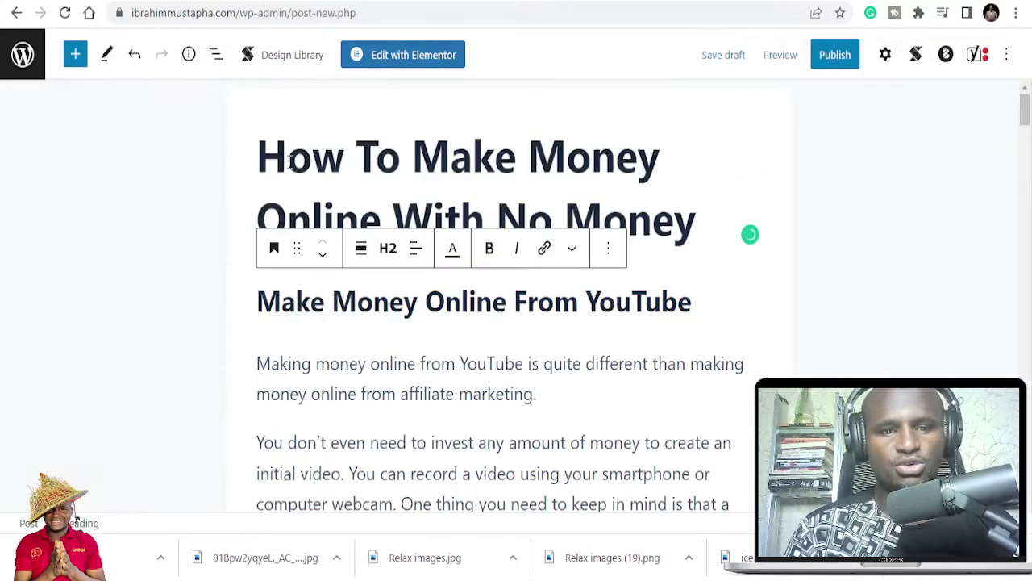
Copy the WordPress post title, switch to Copy.ai, and generate keywords for "How To Make Money Online With No Money" in the Keyword Generator.
{"action": "left_click_drag", "start_coordinate": [699, 225], "coordinate": [246, 149]}
{"action": "key", "text": "ctrl+c"}
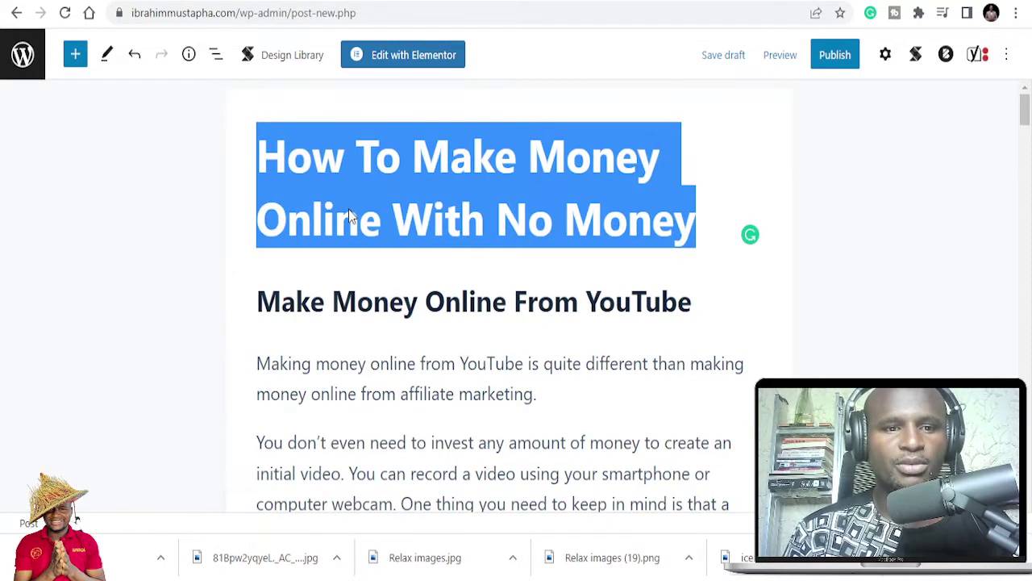
{"action": "key", "text": "ctrl+Tab"}
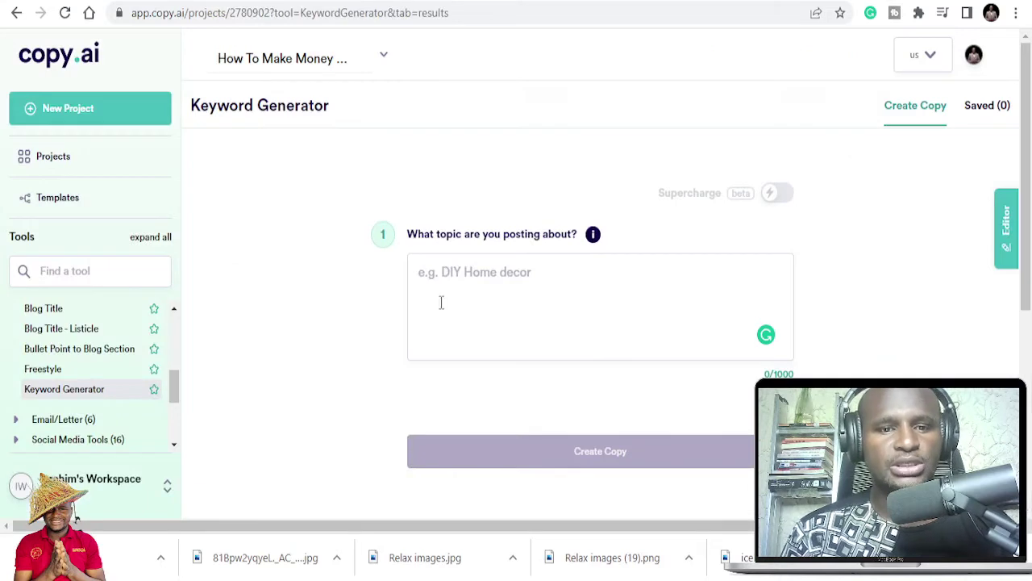
{"action": "left_click", "coordinate": [472, 292]}
{"action": "key", "text": "ctrl+v"}
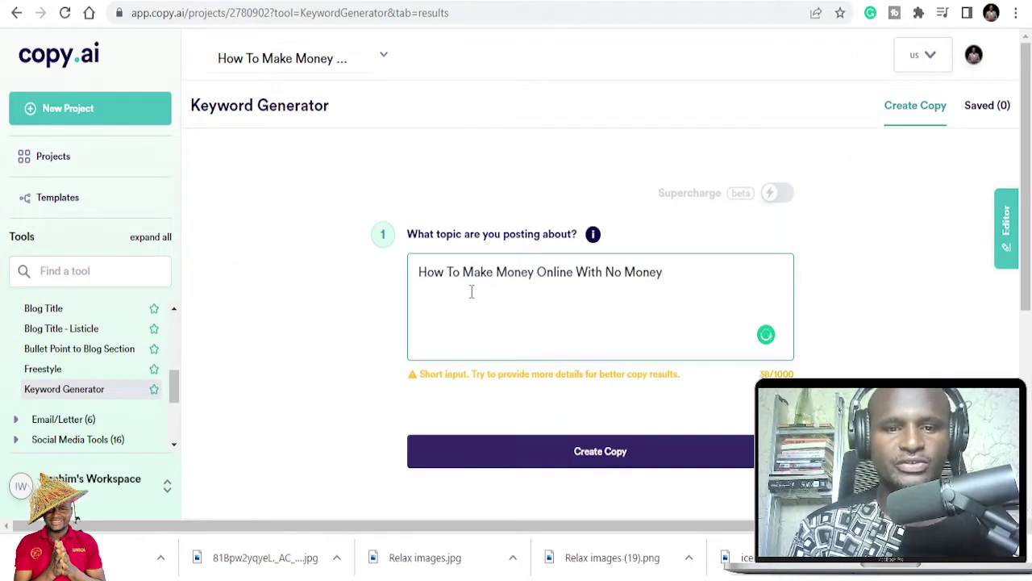
{"action": "left_click", "coordinate": [575, 447]}
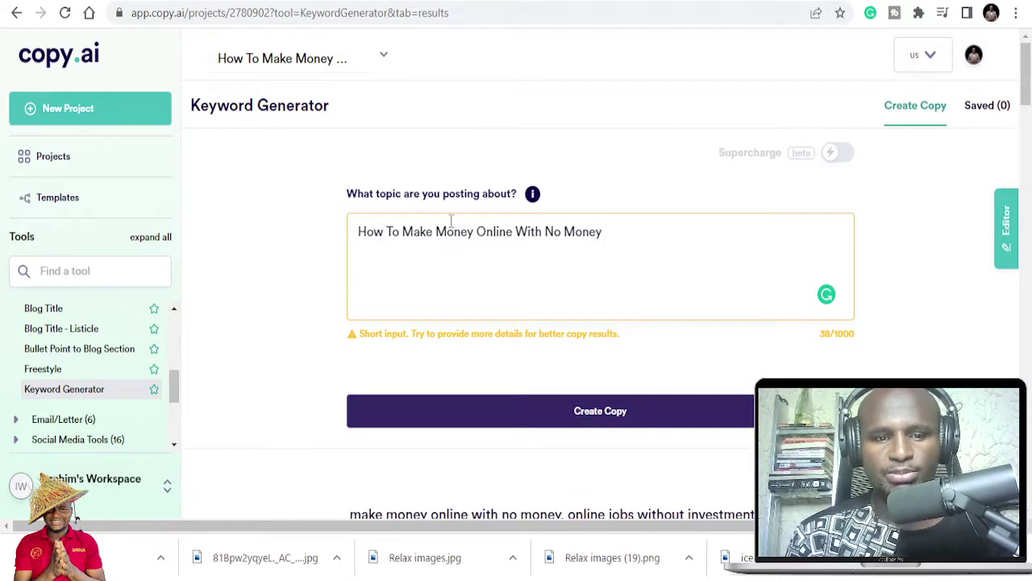
Look through the keyword sets generated for the post topic.
{"action": "scroll", "coordinate": [519, 259], "scroll_direction": "down", "scroll_amount": 2}
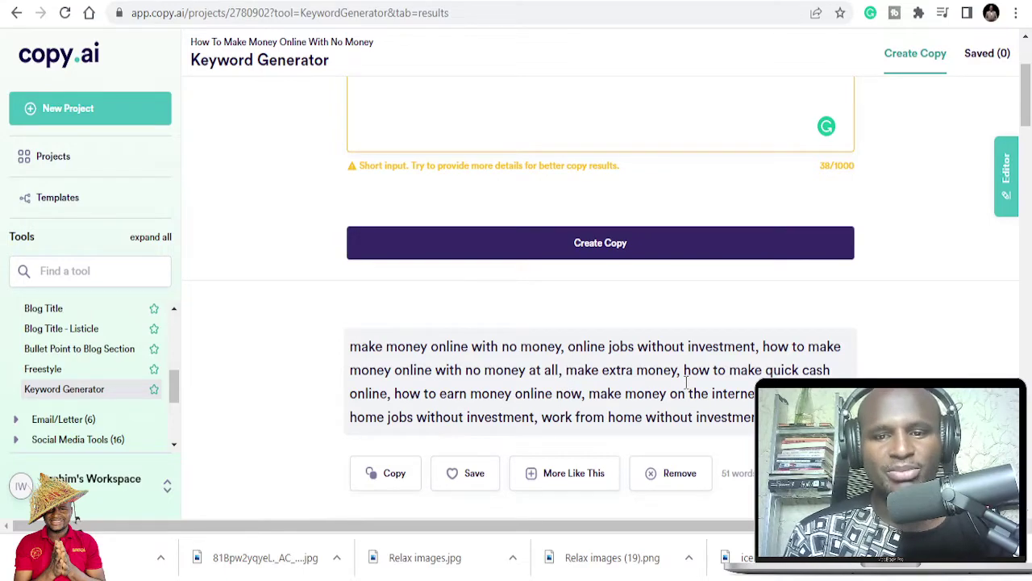
{"action": "scroll", "coordinate": [553, 394], "scroll_direction": "down", "scroll_amount": 12}
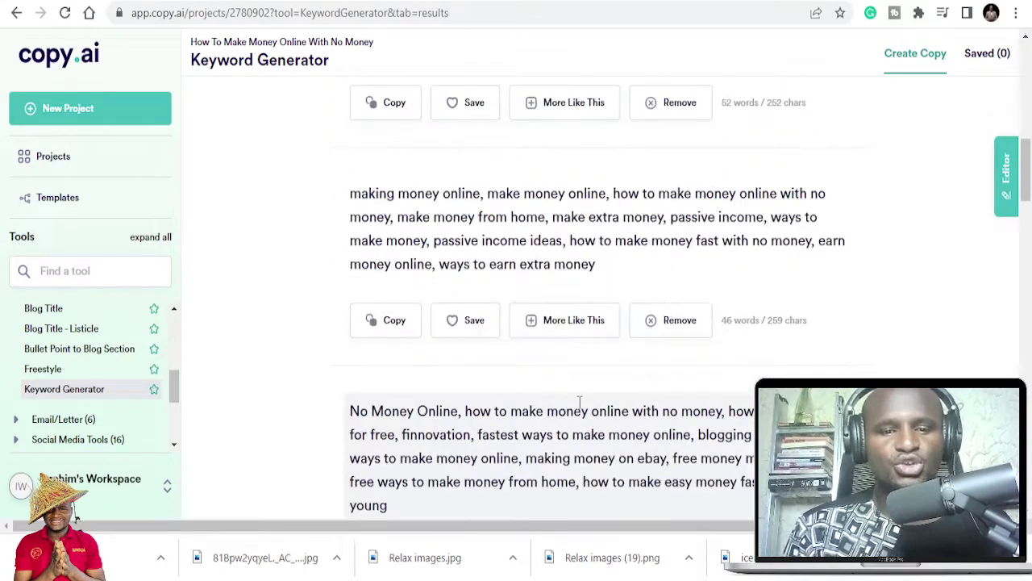
{"action": "scroll", "coordinate": [580, 395], "scroll_direction": "down", "scroll_amount": 5}
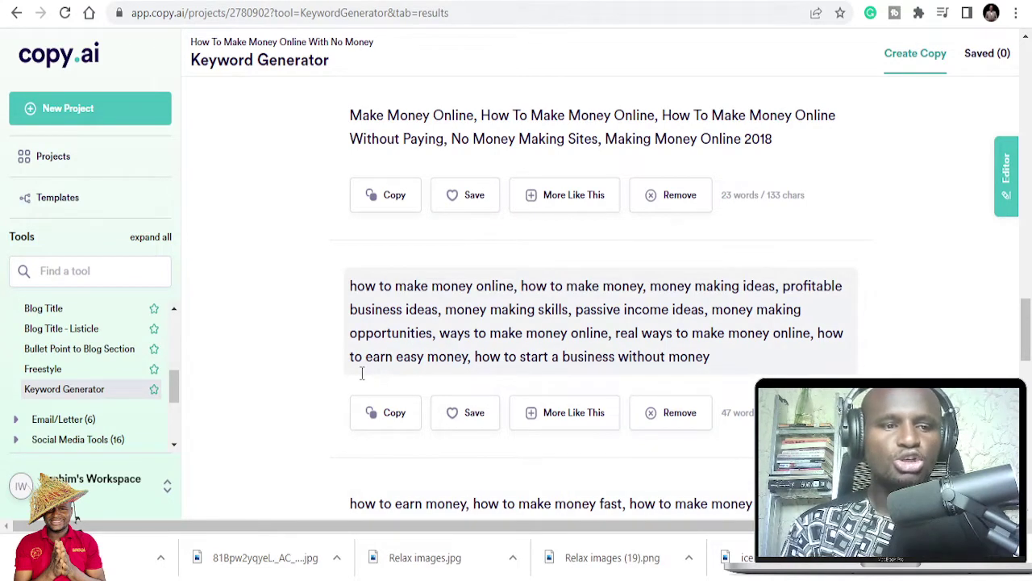
{"action": "scroll", "coordinate": [97, 375], "scroll_direction": "up", "scroll_amount": 5}
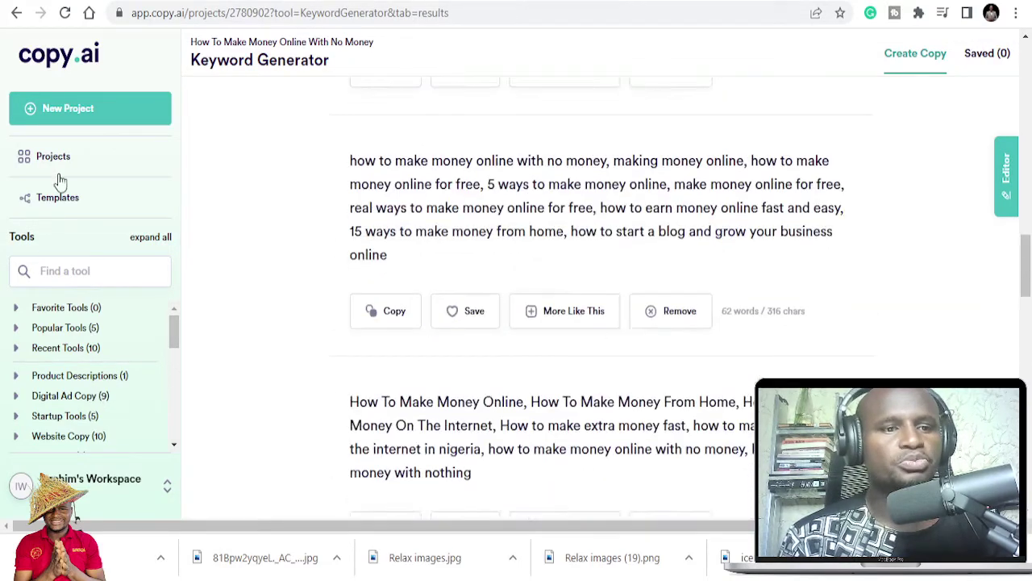
{"action": "scroll", "coordinate": [325, 396], "scroll_direction": "up", "scroll_amount": 4}
{"action": "scroll", "coordinate": [315, 420], "scroll_direction": "up", "scroll_amount": 15}
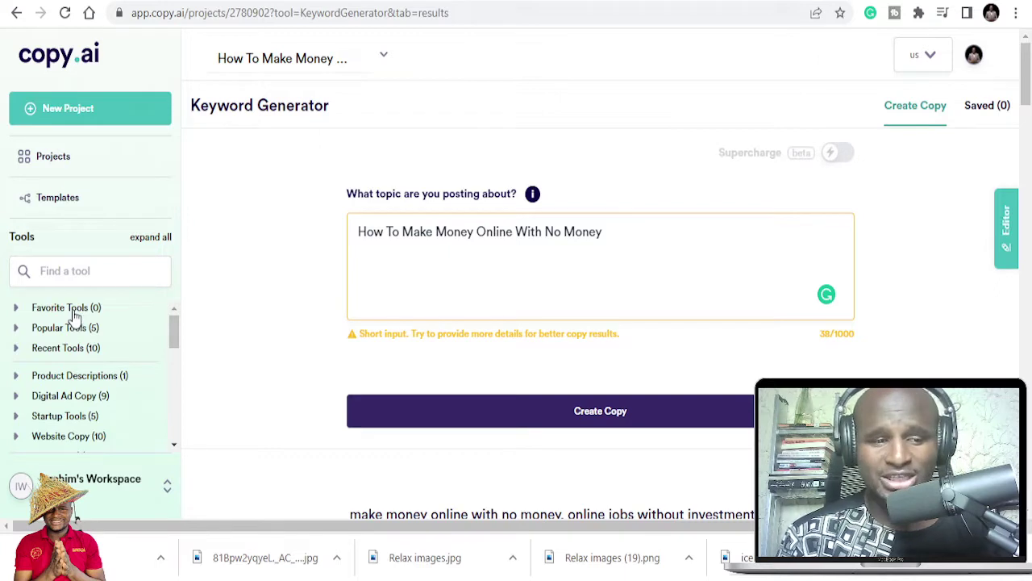
Browse the Copy.ai template library and open the Youtube Video Description template.
{"action": "triple_click", "coordinate": [572, 223]}
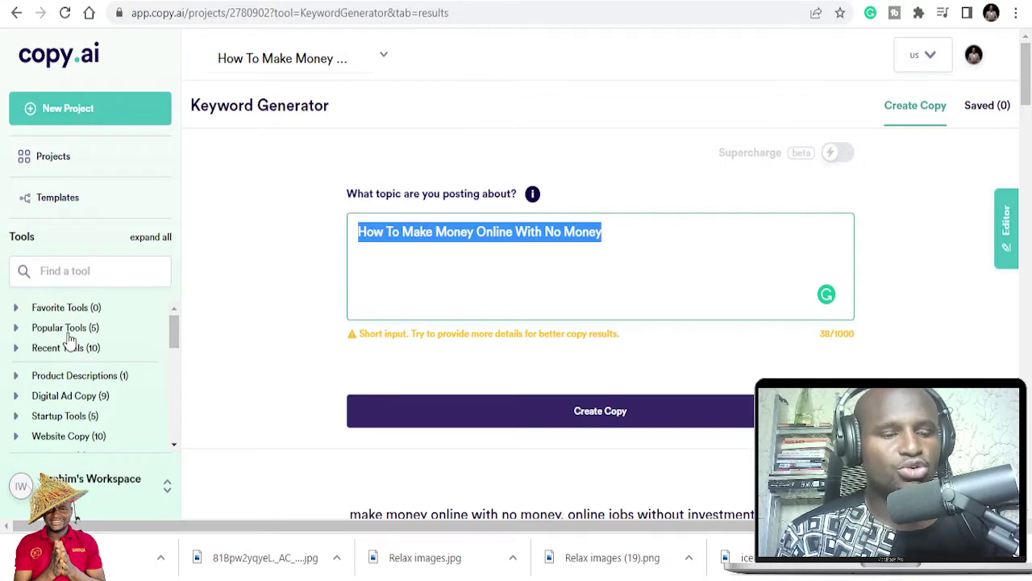
{"action": "left_click", "coordinate": [72, 270]}
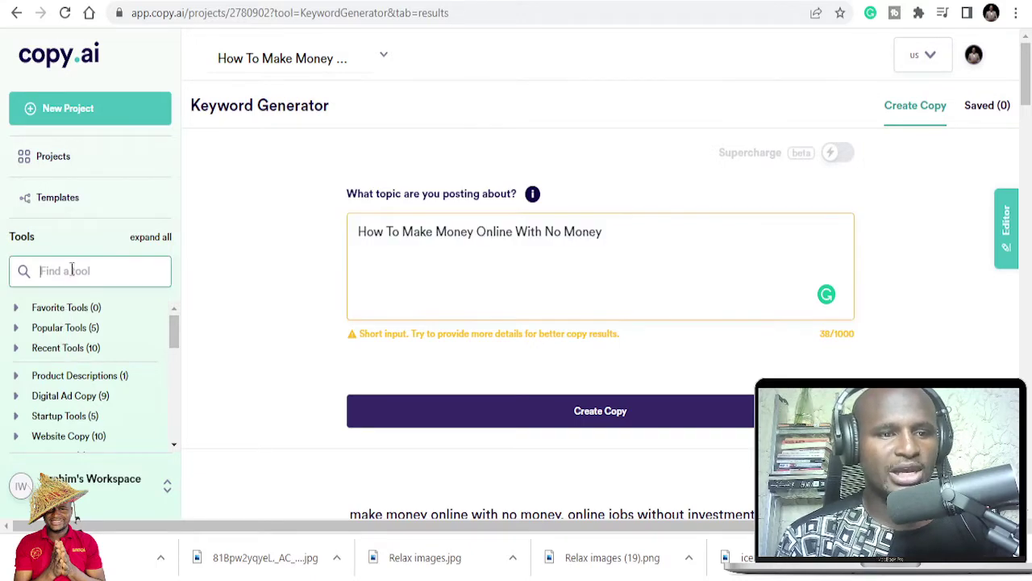
{"action": "left_click", "coordinate": [76, 201]}
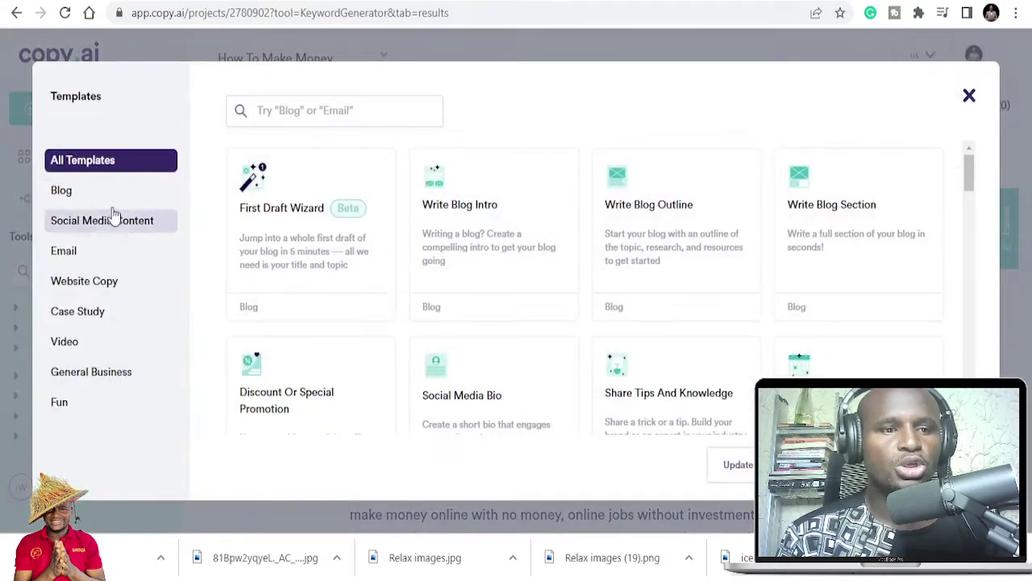
{"action": "left_click", "coordinate": [968, 97]}
{"action": "left_click", "coordinate": [60, 202]}
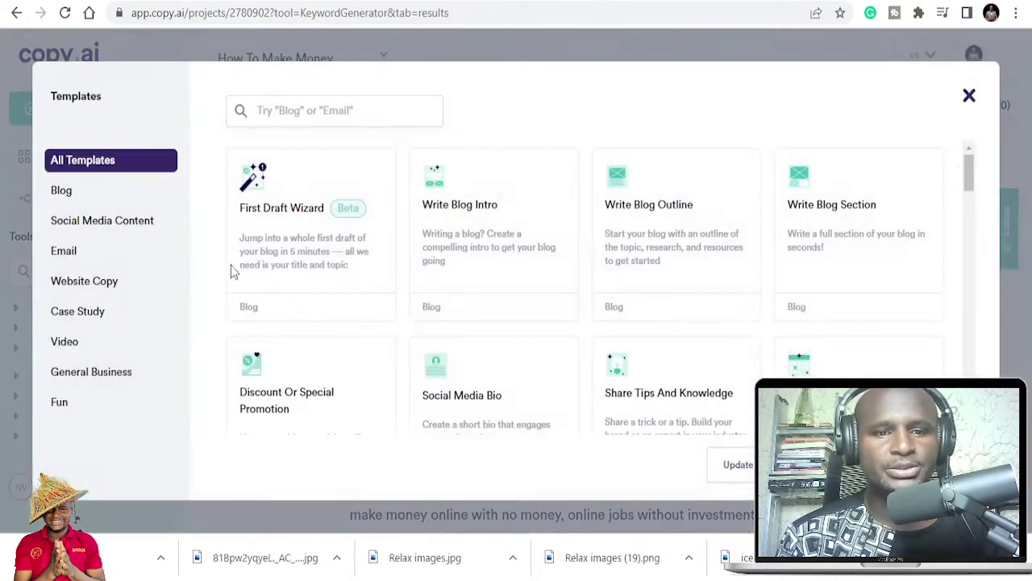
{"action": "scroll", "coordinate": [774, 290], "scroll_direction": "down", "scroll_amount": 3}
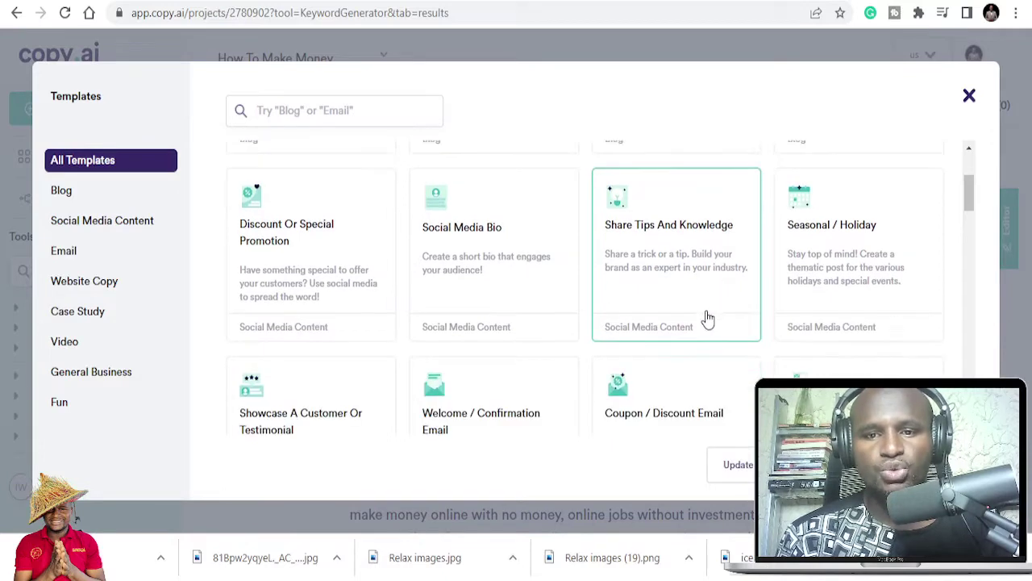
{"action": "scroll", "coordinate": [707, 320], "scroll_direction": "down", "scroll_amount": 3}
{"action": "scroll", "coordinate": [376, 269], "scroll_direction": "down", "scroll_amount": 1}
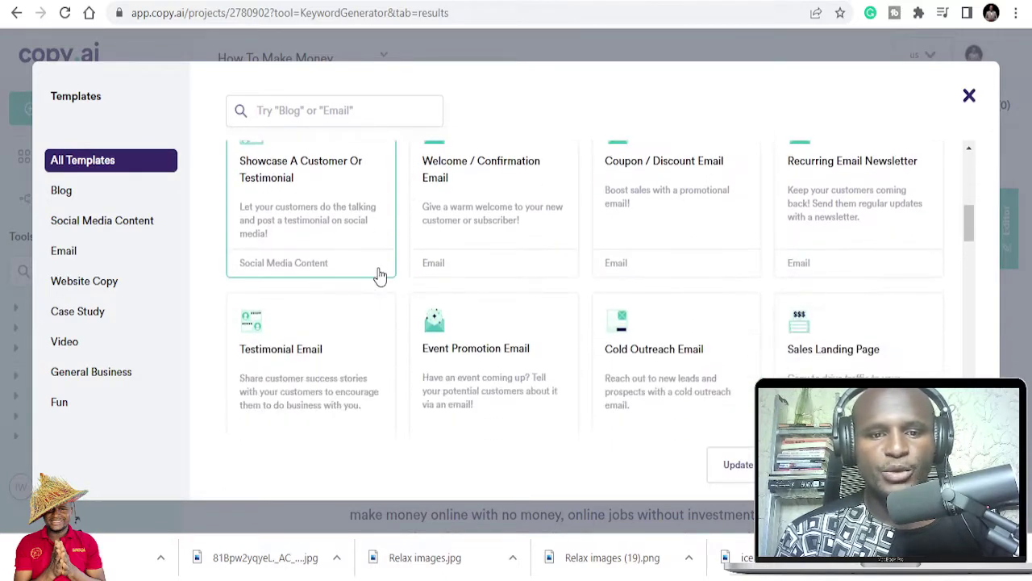
{"action": "scroll", "coordinate": [380, 277], "scroll_direction": "down", "scroll_amount": 3}
{"action": "scroll", "coordinate": [388, 299], "scroll_direction": "down", "scroll_amount": 6}
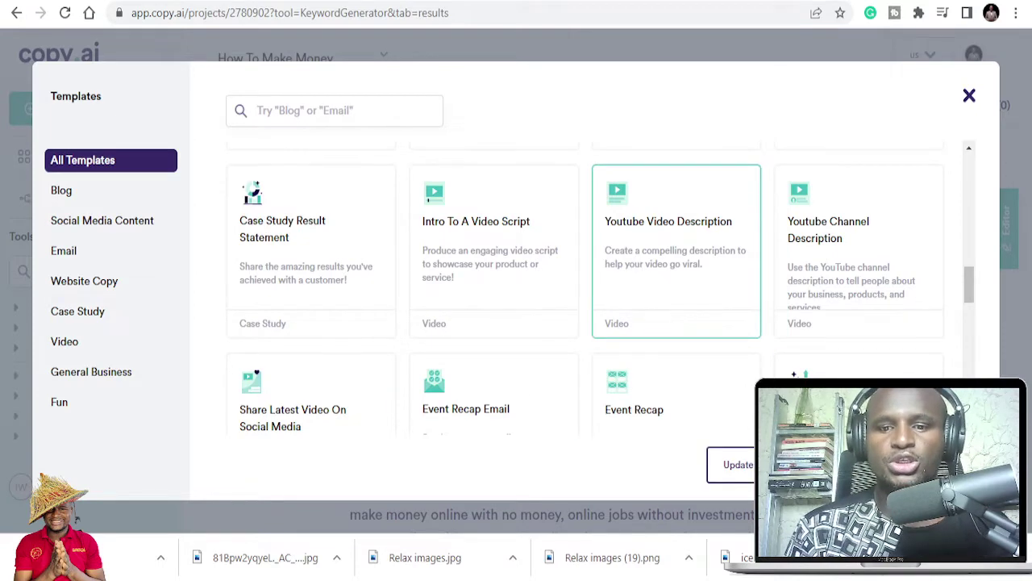
{"action": "left_click", "coordinate": [675, 242]}
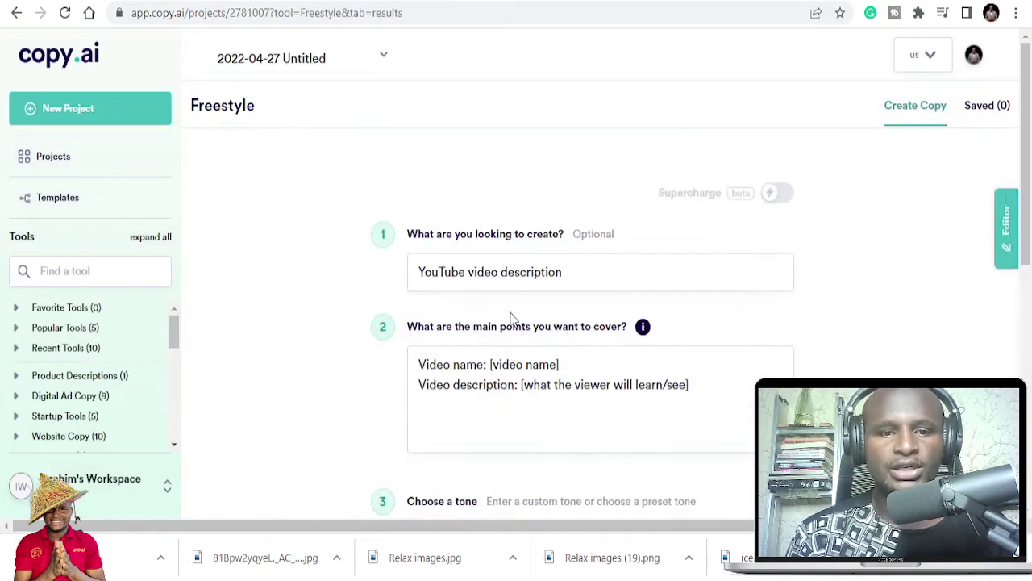
Replace the placeholder main points with the copied title "How To Make Money Online With No Money".
{"action": "left_click", "coordinate": [581, 271]}
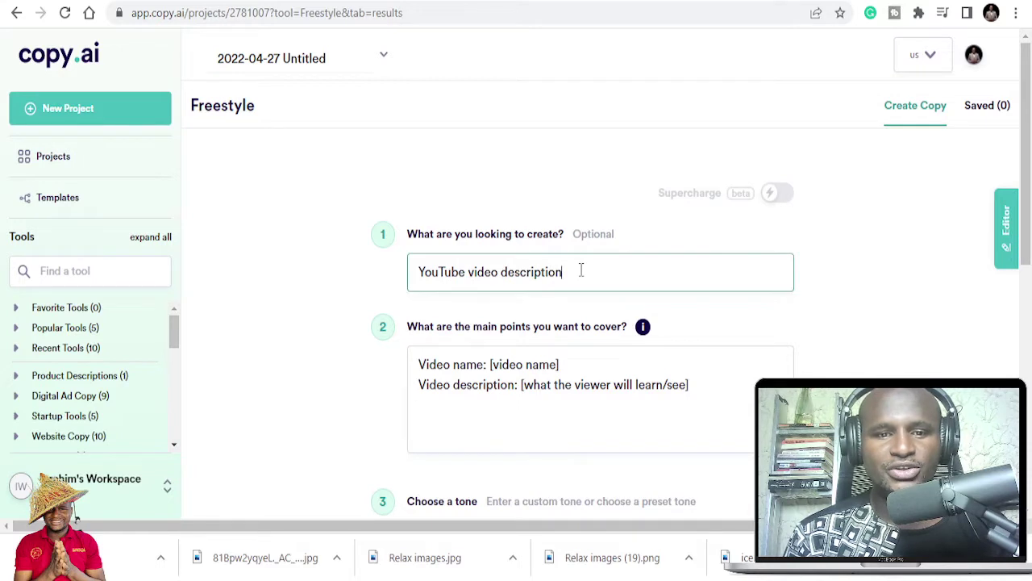
{"action": "left_click_drag", "start_coordinate": [705, 387], "coordinate": [412, 367]}
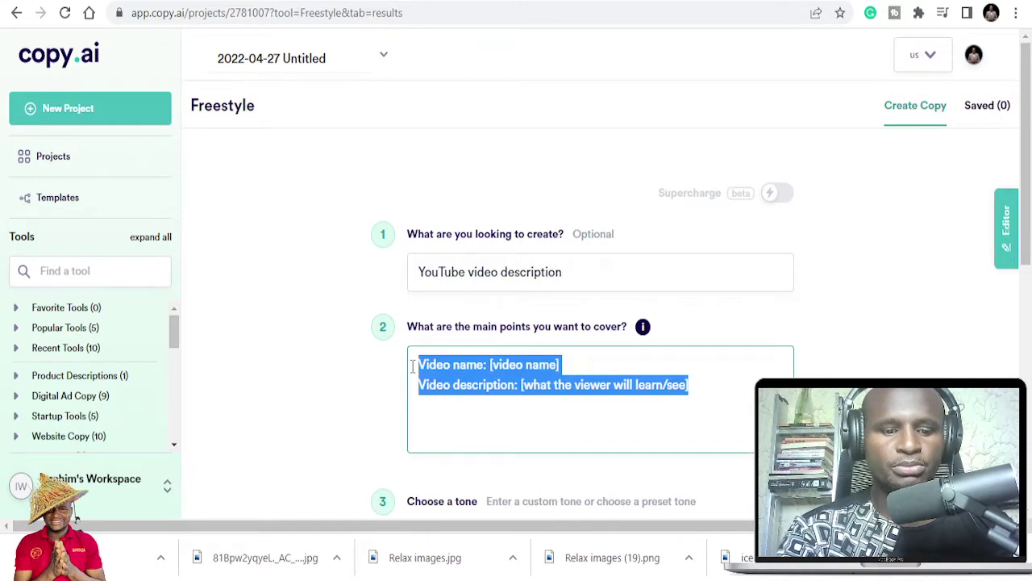
{"action": "key", "text": "ctrl+v"}
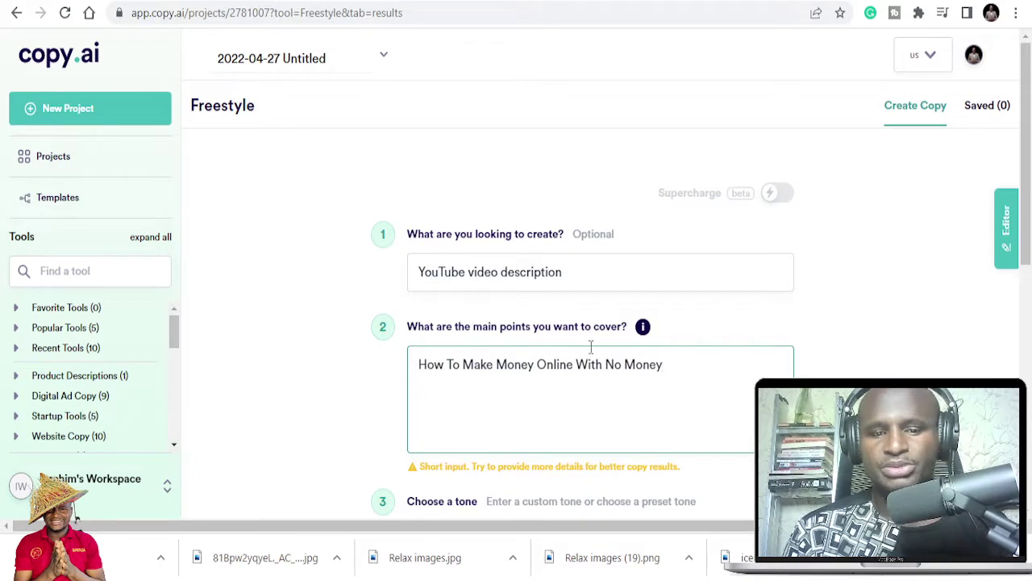
Choose the Professional tone and generate the YouTube video description copy.
{"action": "scroll", "coordinate": [592, 351], "scroll_direction": "down", "scroll_amount": 2}
{"action": "left_click", "coordinate": [588, 372]}
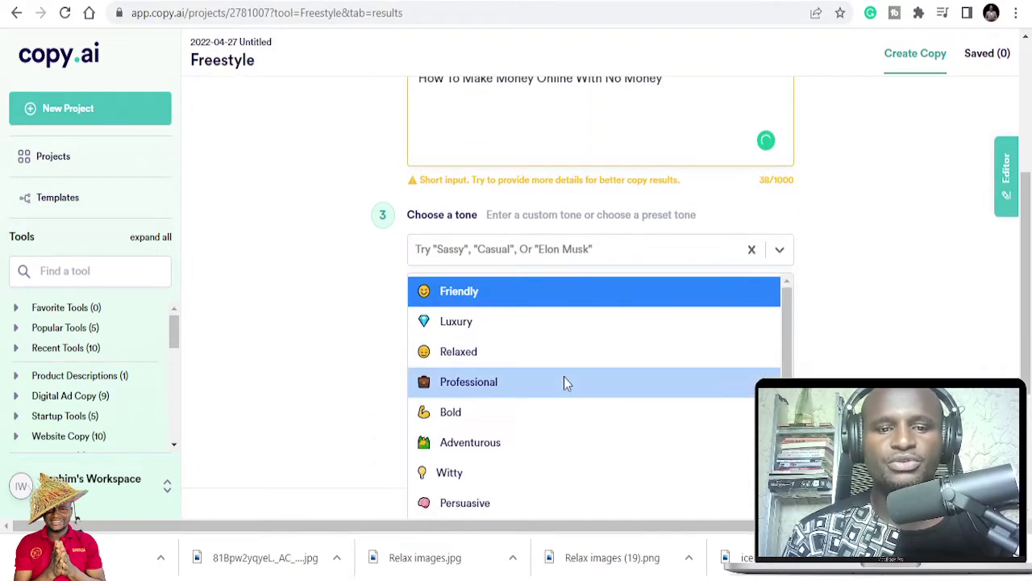
{"action": "left_click", "coordinate": [565, 381]}
{"action": "scroll", "coordinate": [558, 290], "scroll_direction": "up", "scroll_amount": 2}
{"action": "scroll", "coordinate": [610, 380], "scroll_direction": "down", "scroll_amount": 3}
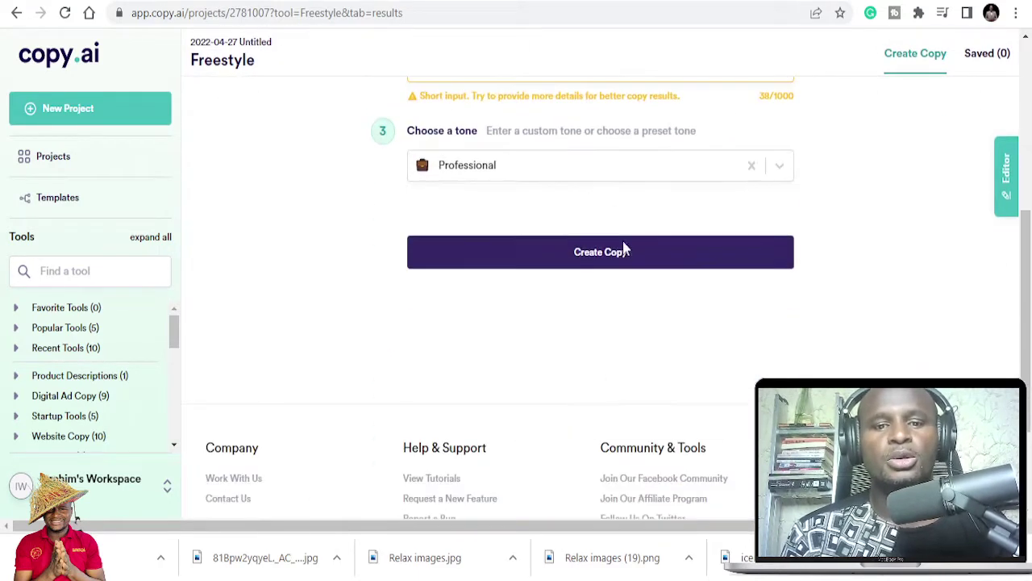
{"action": "left_click", "coordinate": [624, 250]}
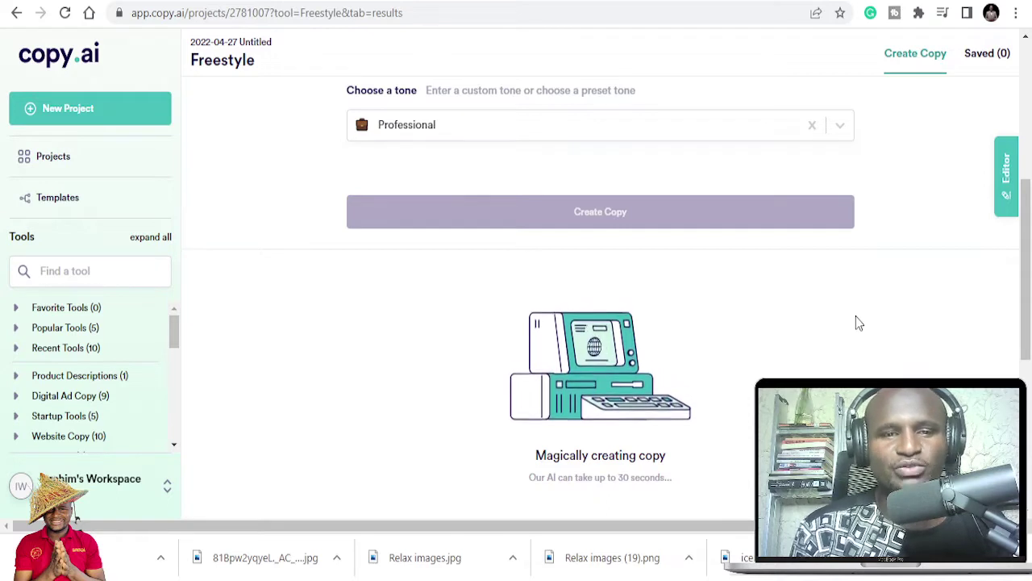
Read through the generated YouTube video descriptions and compare the different versions.
{"action": "scroll", "coordinate": [853, 319], "scroll_direction": "up", "scroll_amount": 2}
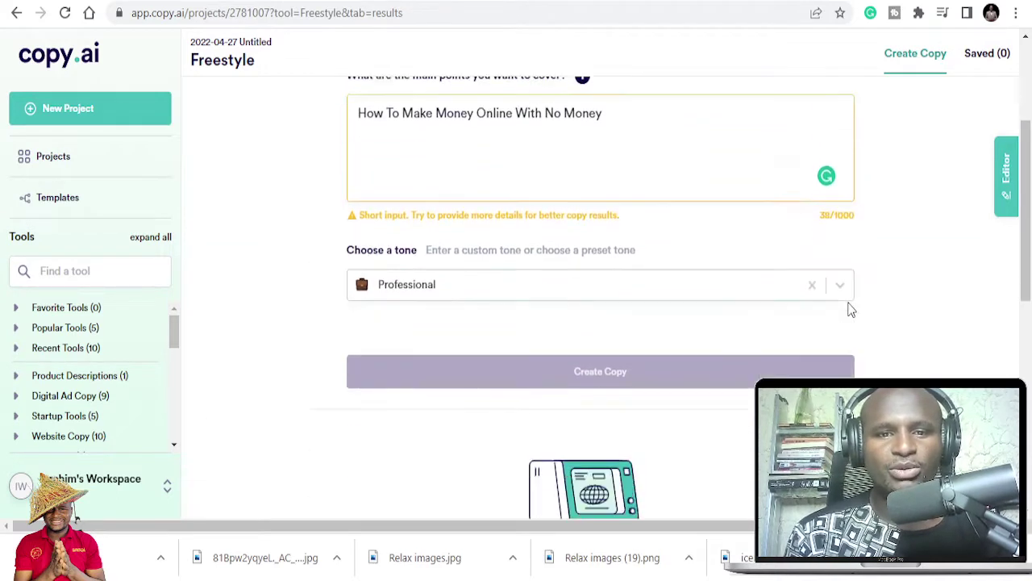
{"action": "scroll", "coordinate": [851, 309], "scroll_direction": "down", "scroll_amount": 2}
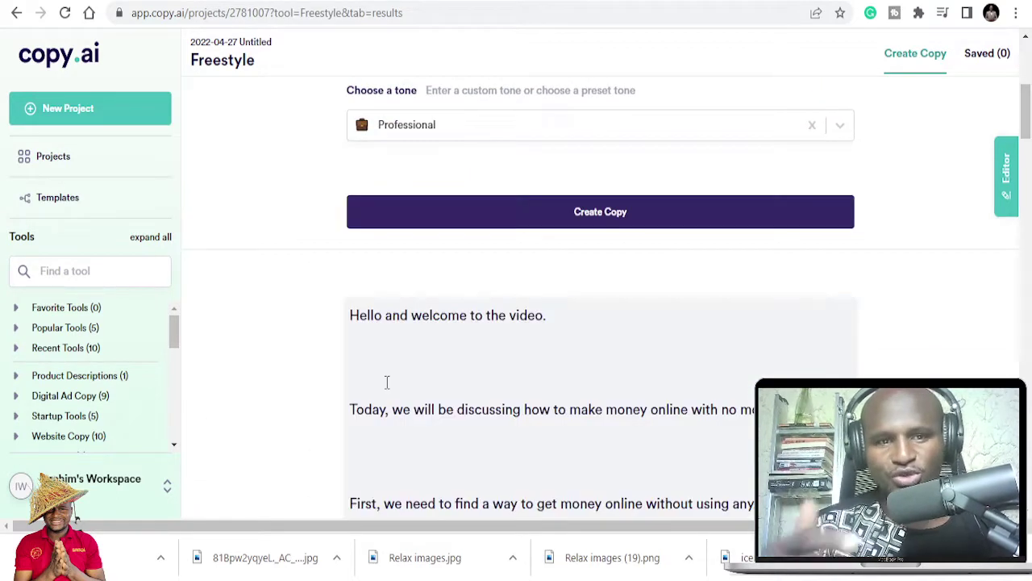
{"action": "scroll", "coordinate": [386, 382], "scroll_direction": "down", "scroll_amount": 3}
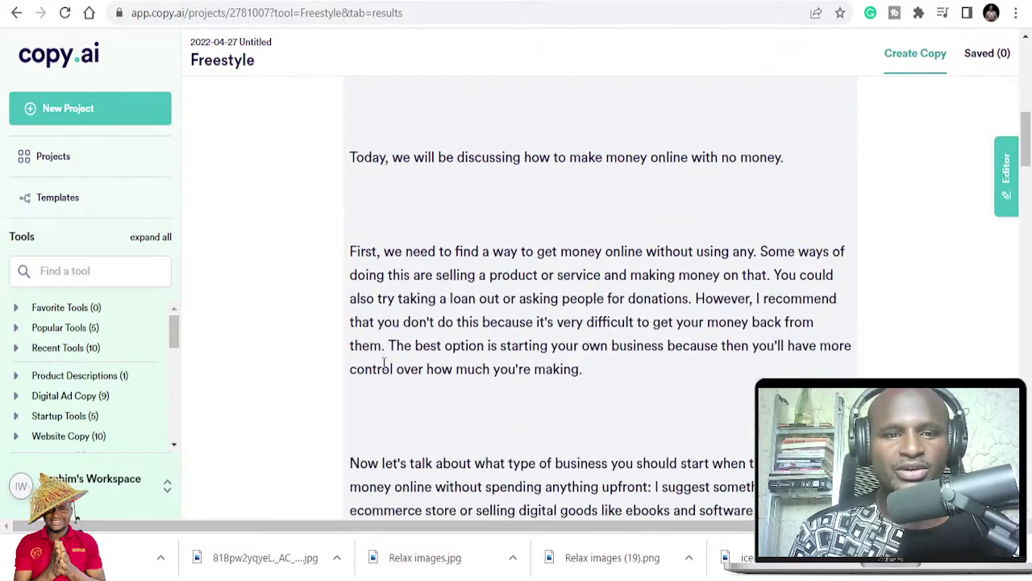
{"action": "scroll", "coordinate": [384, 363], "scroll_direction": "down", "scroll_amount": 8}
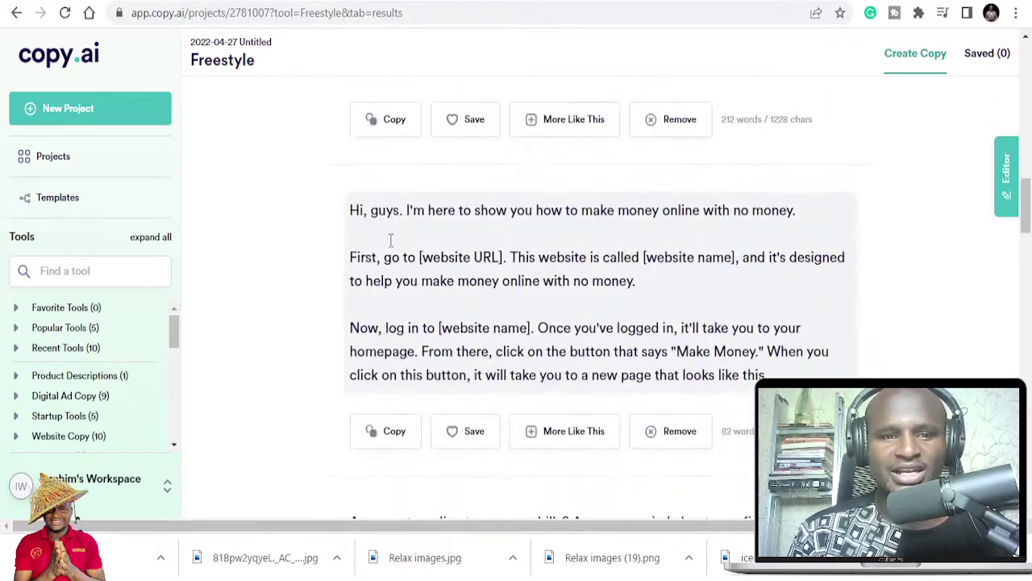
{"action": "scroll", "coordinate": [456, 237], "scroll_direction": "down", "scroll_amount": 1}
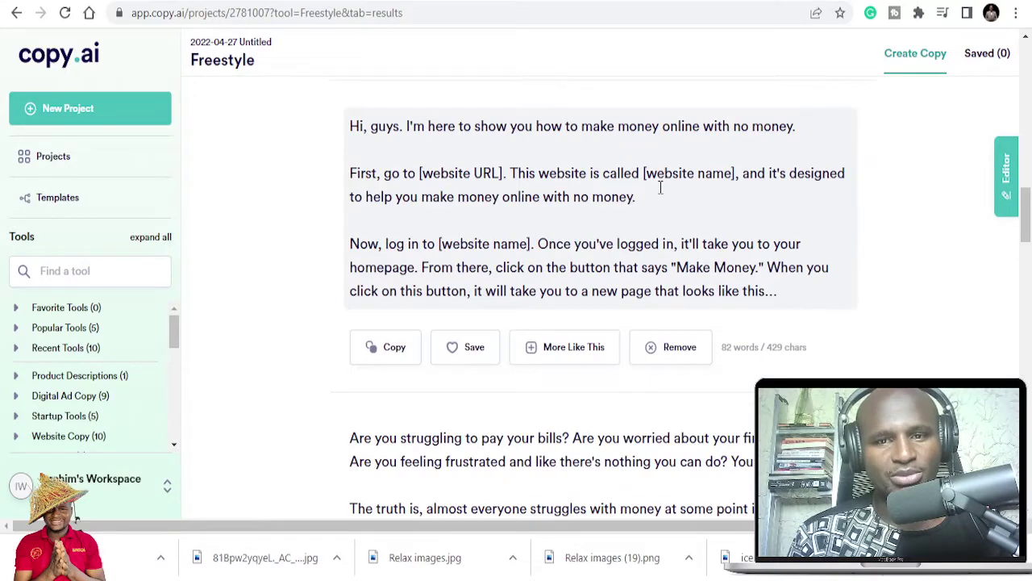
{"action": "scroll", "coordinate": [734, 181], "scroll_direction": "down", "scroll_amount": 3}
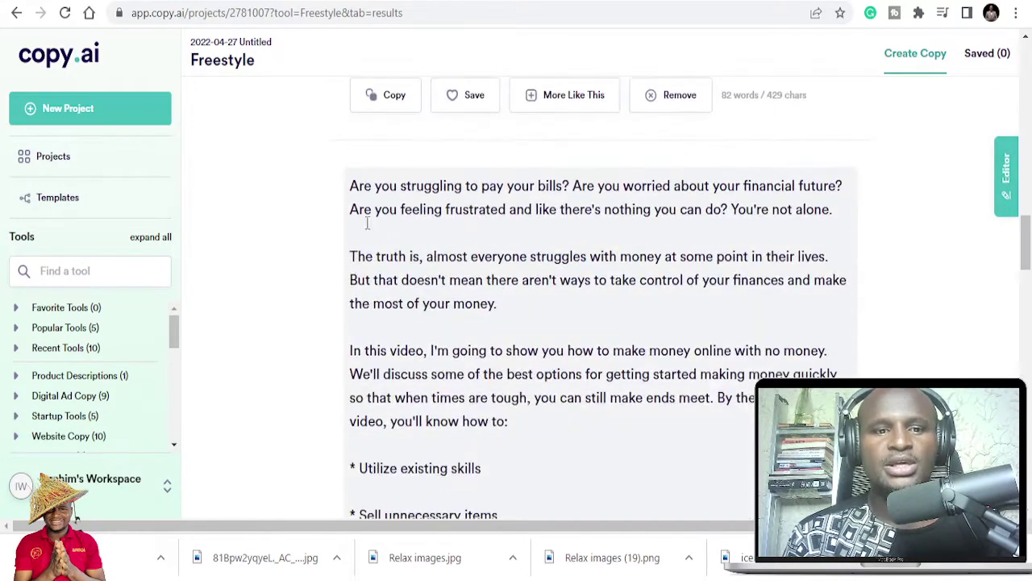
{"action": "scroll", "coordinate": [591, 214], "scroll_direction": "down", "scroll_amount": 7}
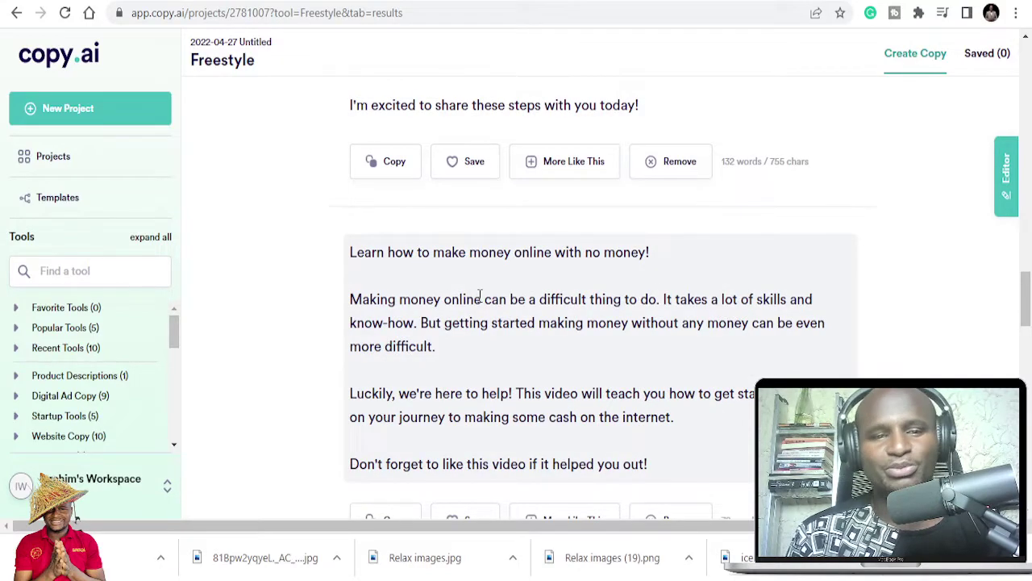
{"action": "scroll", "coordinate": [480, 295], "scroll_direction": "up", "scroll_amount": 4}
{"action": "scroll", "coordinate": [479, 300], "scroll_direction": "down", "scroll_amount": 9}
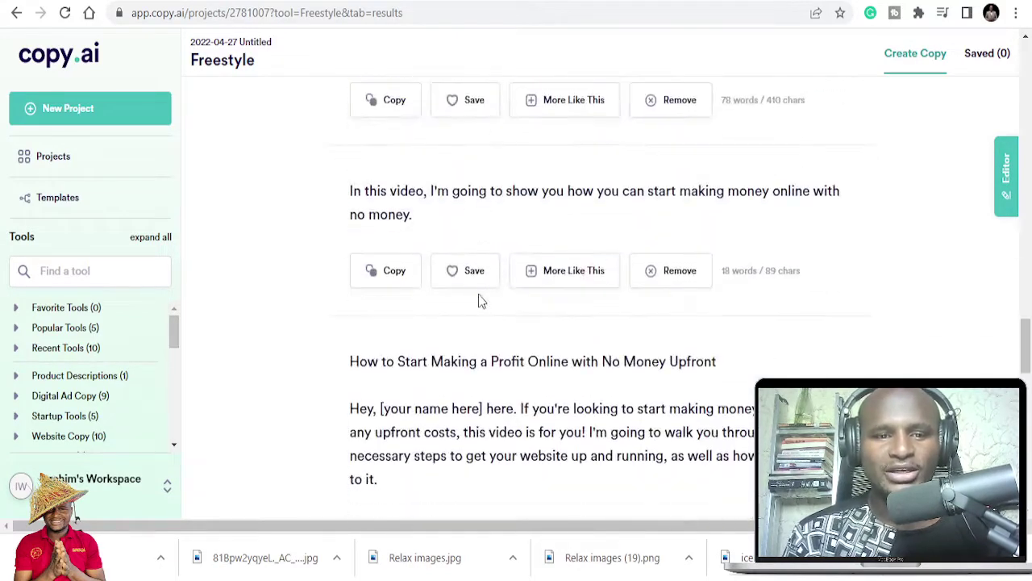
{"action": "scroll", "coordinate": [479, 300], "scroll_direction": "down", "scroll_amount": 1}
{"action": "scroll", "coordinate": [456, 305], "scroll_direction": "down", "scroll_amount": 2}
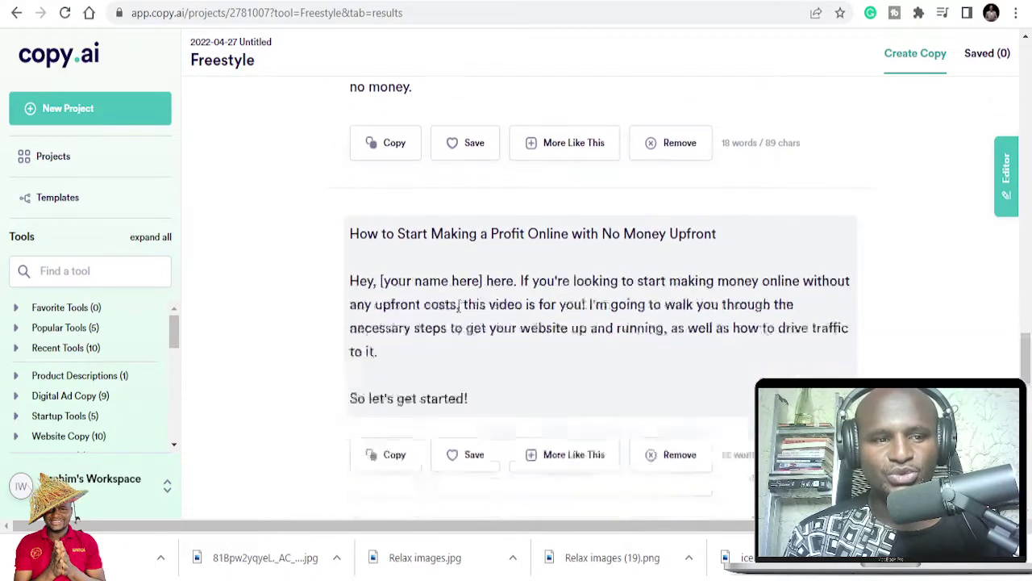
{"action": "scroll", "coordinate": [562, 360], "scroll_direction": "down", "scroll_amount": 2}
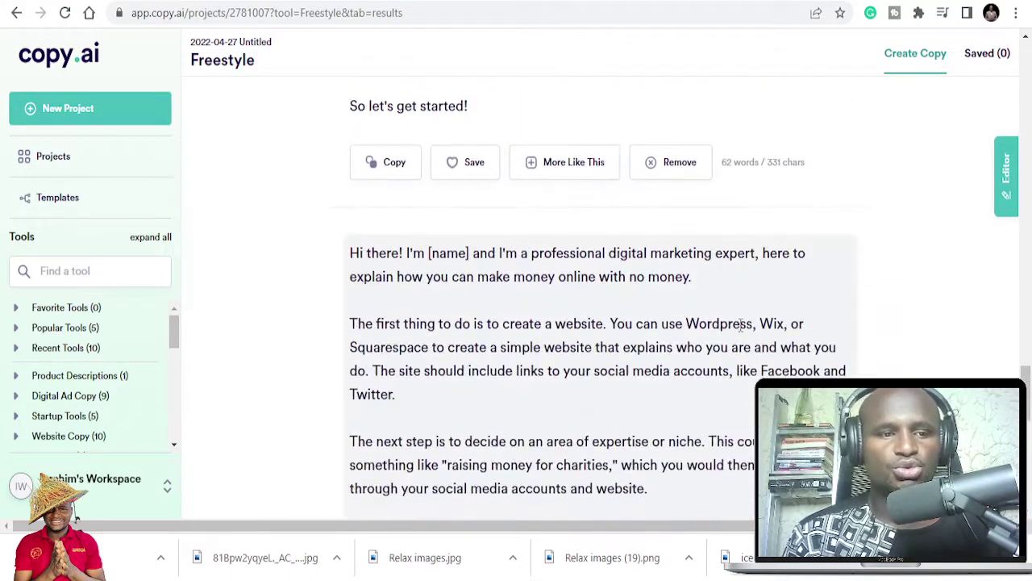
{"action": "scroll", "coordinate": [632, 290], "scroll_direction": "down", "scroll_amount": 2}
{"action": "scroll", "coordinate": [484, 298], "scroll_direction": "up", "scroll_amount": 2}
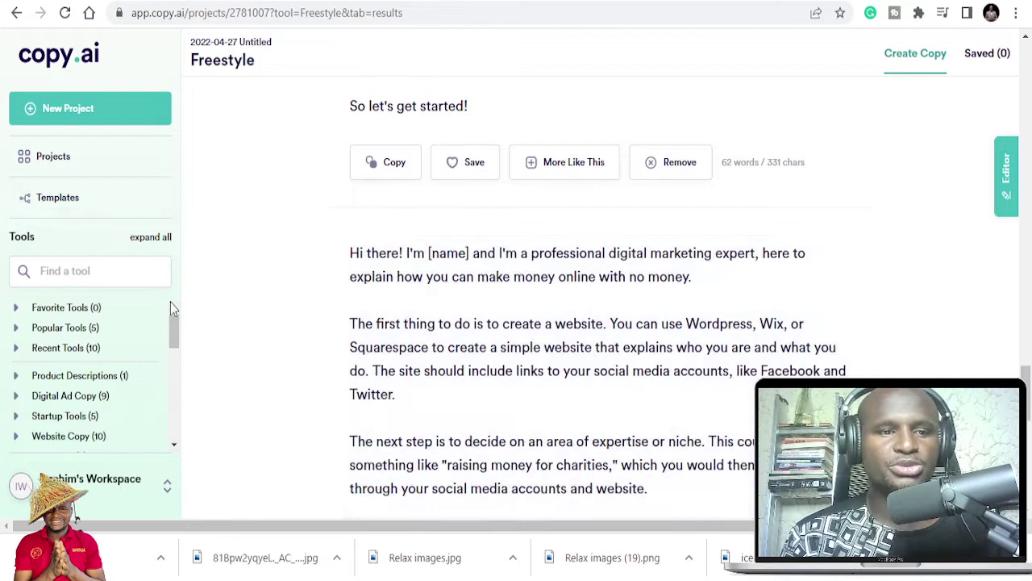
Search the tool list for "vide", and replace that search with "you" to find YouTube-related tools.
{"action": "left_click", "coordinate": [96, 279]}
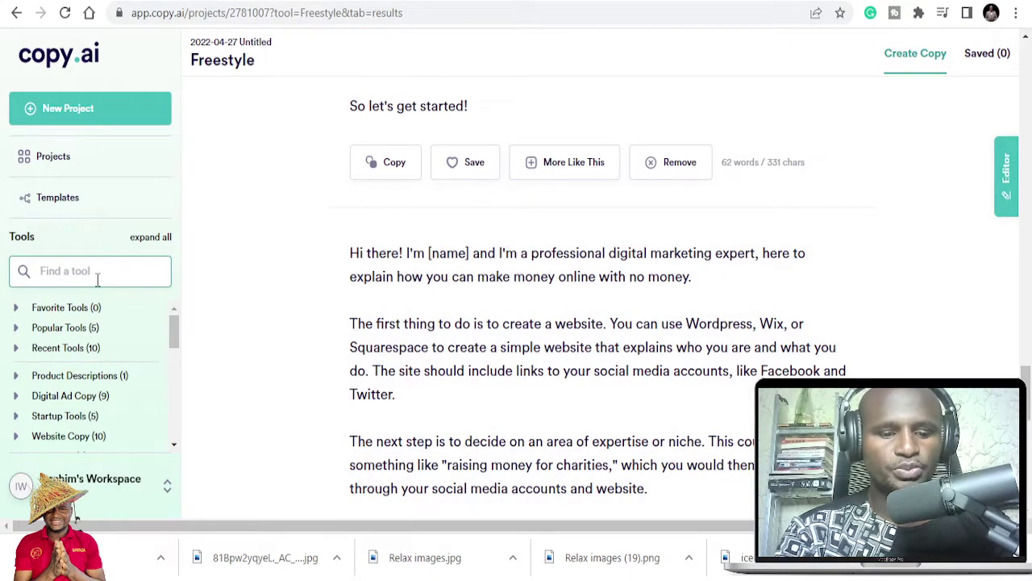
{"action": "type", "text": "vide"}
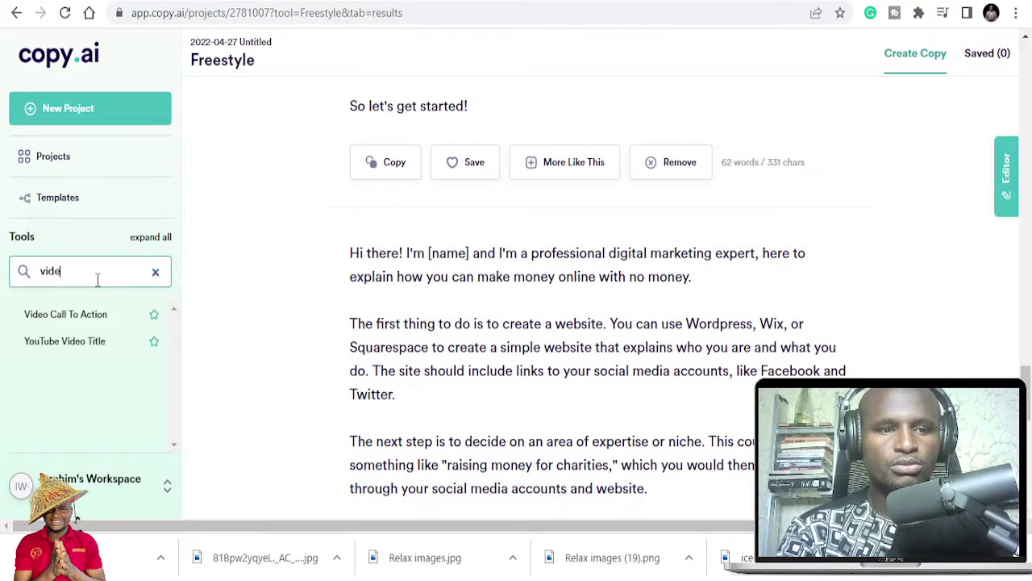
{"action": "key", "text": "BackSpace"}
{"action": "key", "text": "BackSpace"}
{"action": "key", "text": "BackSpace"}
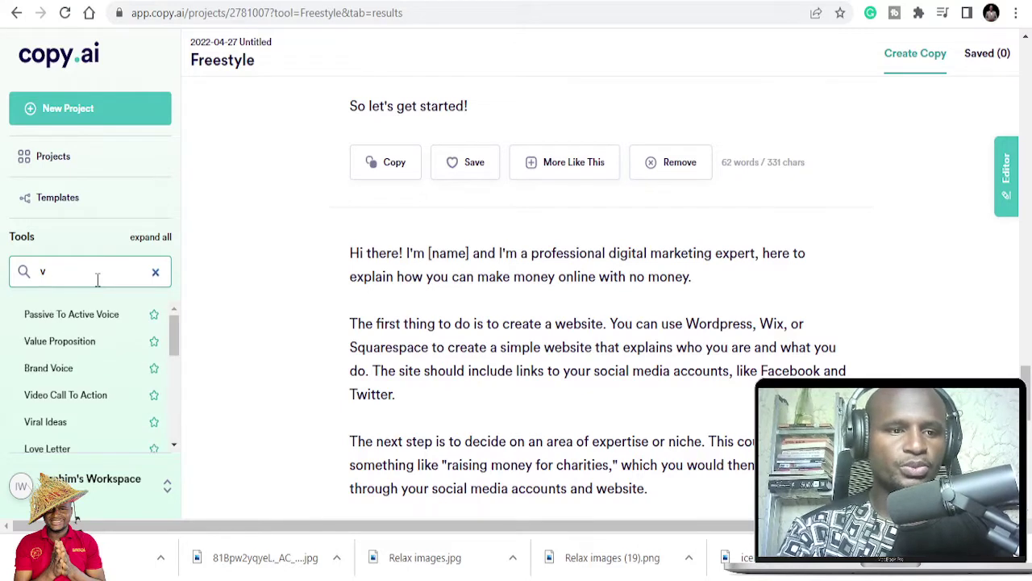
{"action": "key", "text": "BackSpace"}
{"action": "type", "text": "you"}
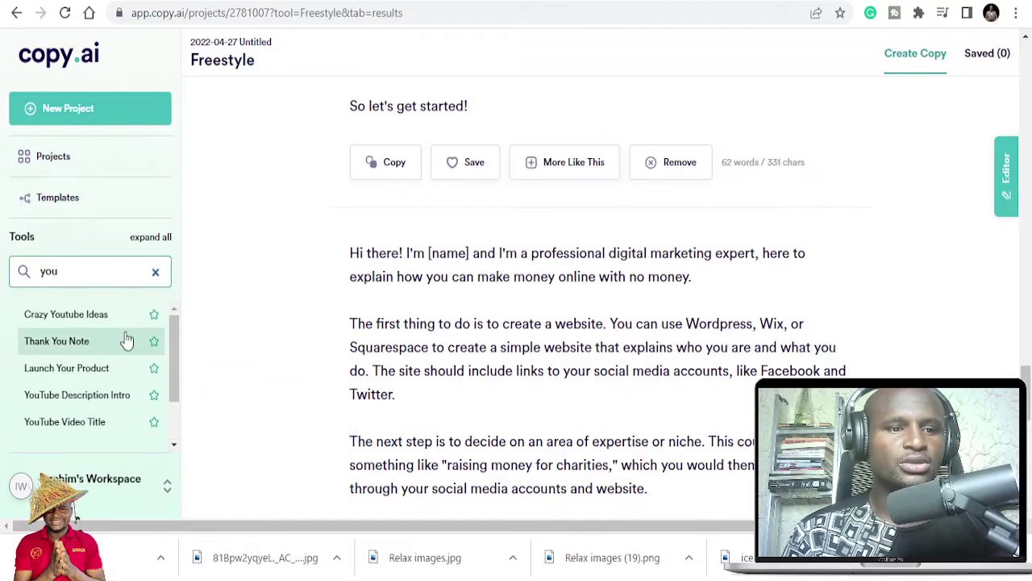
Look back over the generated YouTube video descriptions up to the Freestyle form and clear the tool search.
{"action": "scroll", "coordinate": [453, 292], "scroll_direction": "down", "scroll_amount": 9}
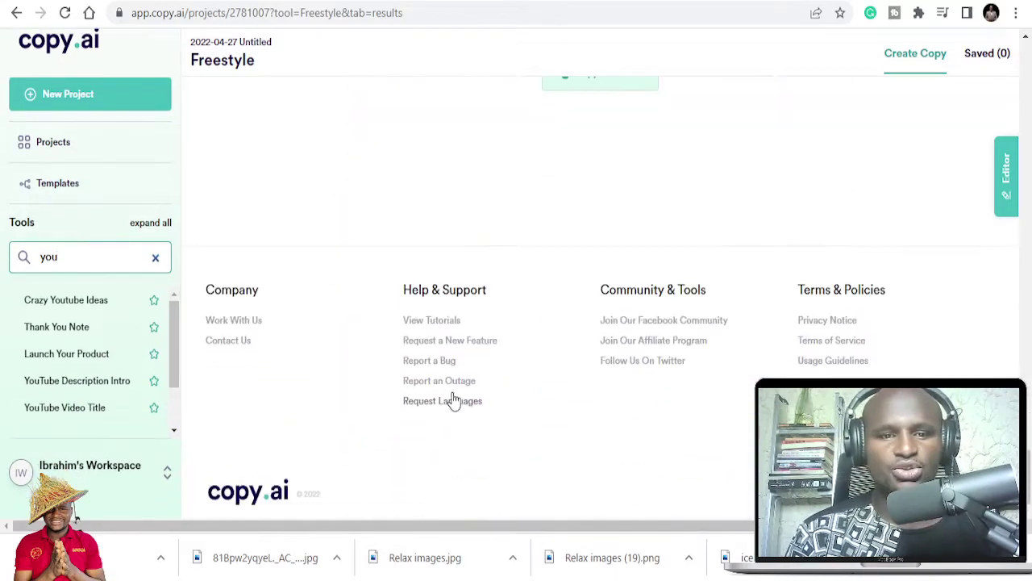
{"action": "scroll", "coordinate": [454, 401], "scroll_direction": "up", "scroll_amount": 5}
{"action": "scroll", "coordinate": [460, 379], "scroll_direction": "up", "scroll_amount": 15}
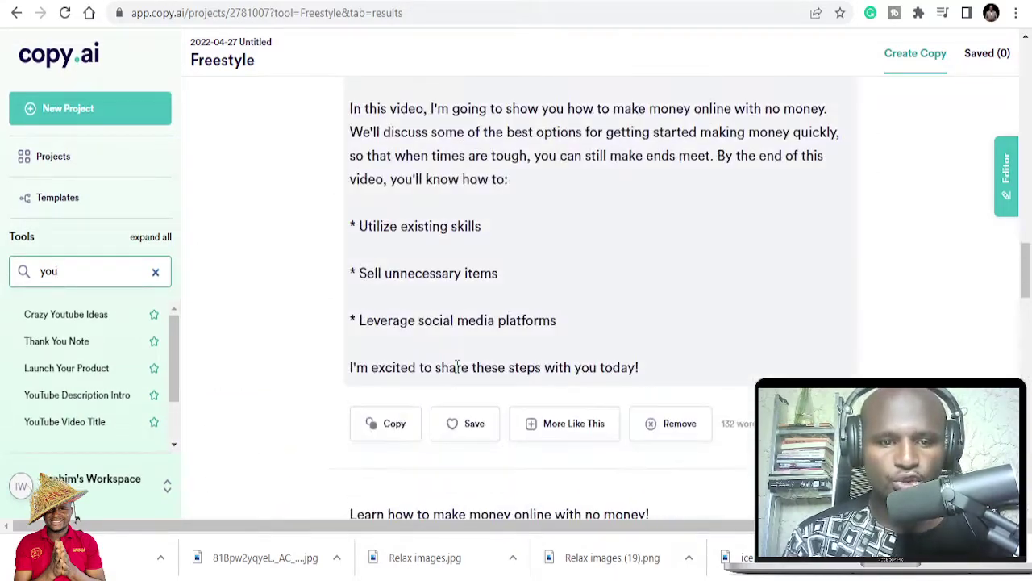
{"action": "scroll", "coordinate": [458, 361], "scroll_direction": "up", "scroll_amount": 6}
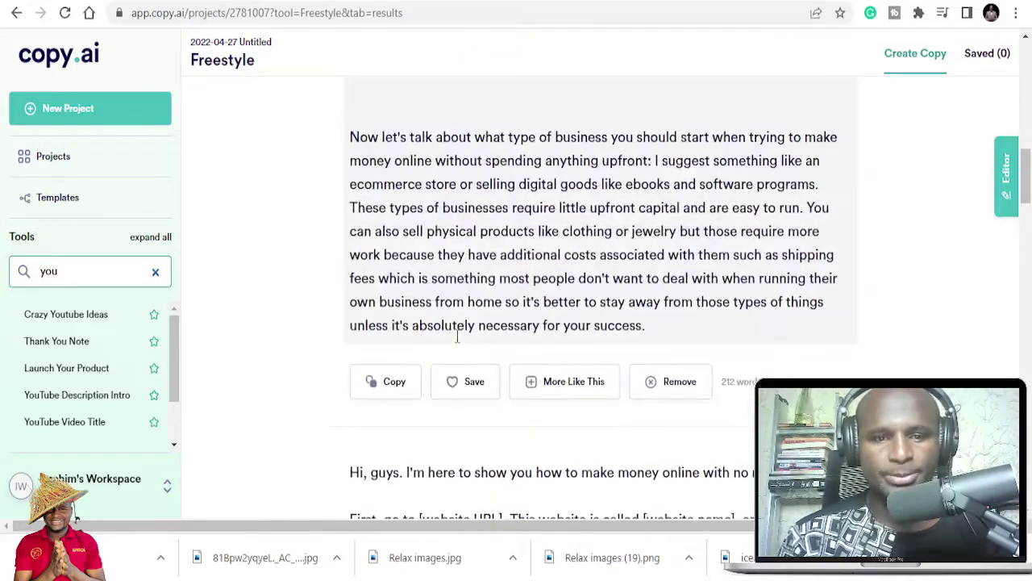
{"action": "scroll", "coordinate": [457, 339], "scroll_direction": "up", "scroll_amount": 12}
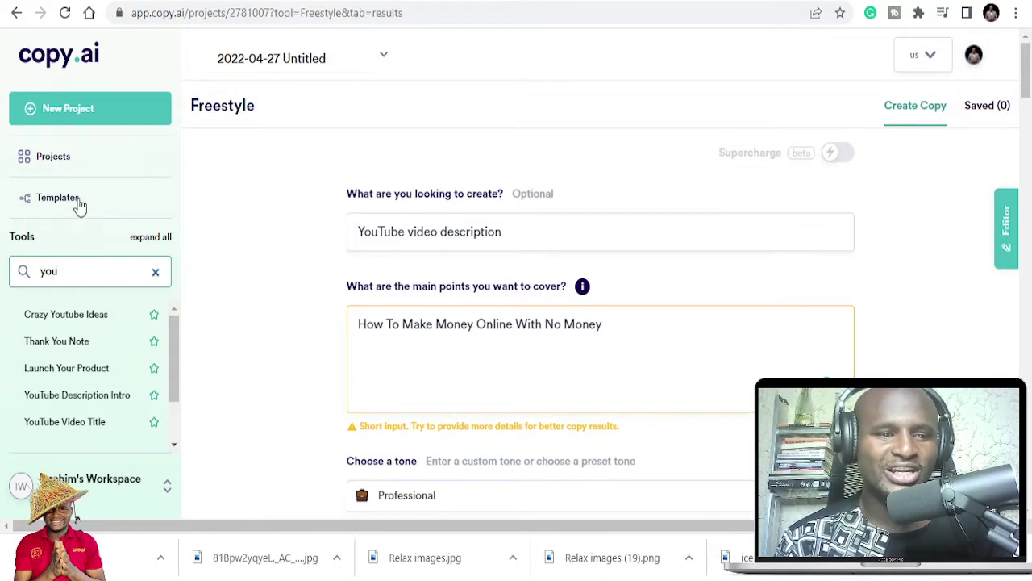
{"action": "left_click", "coordinate": [156, 274]}
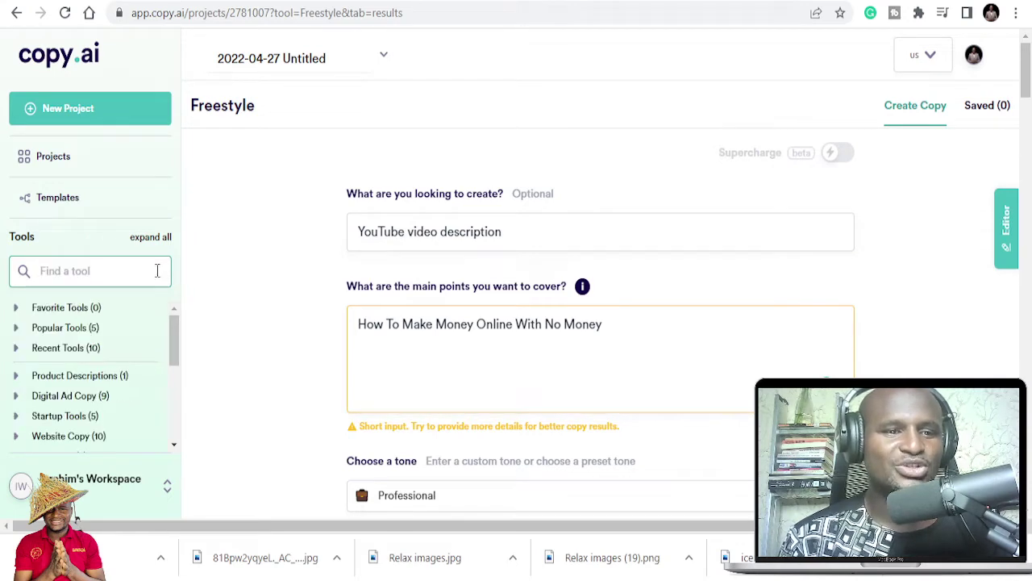
Browse all the templates and start a new Freestyle project from the song lyrics template.
{"action": "left_click", "coordinate": [102, 200]}
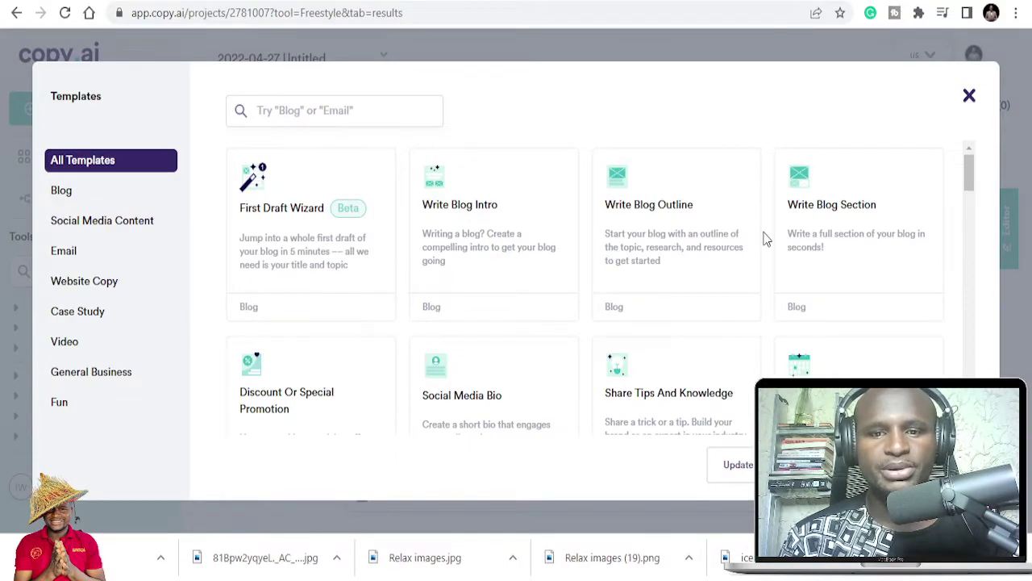
{"action": "scroll", "coordinate": [766, 239], "scroll_direction": "down", "scroll_amount": 15}
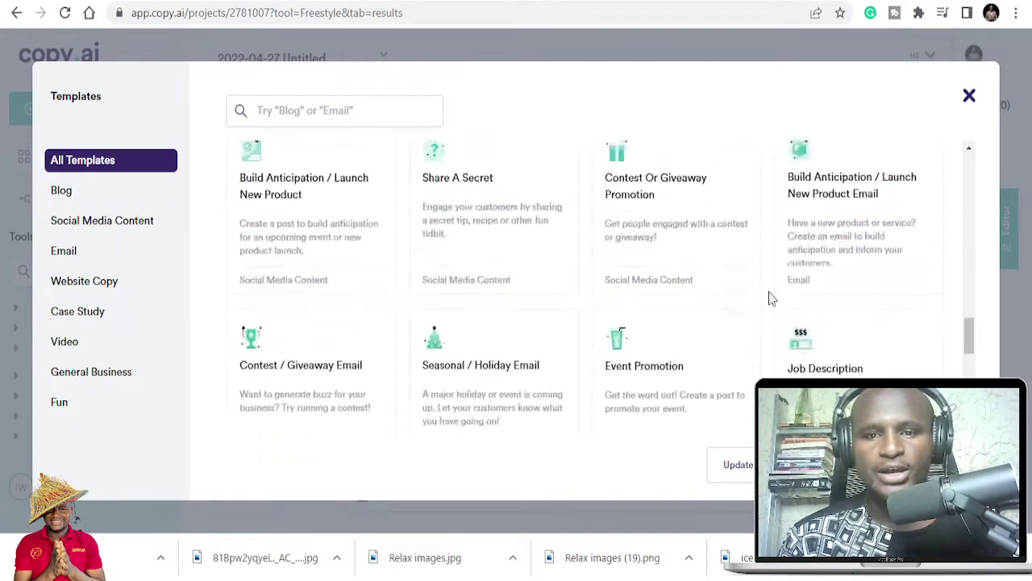
{"action": "scroll", "coordinate": [770, 298], "scroll_direction": "down", "scroll_amount": 10}
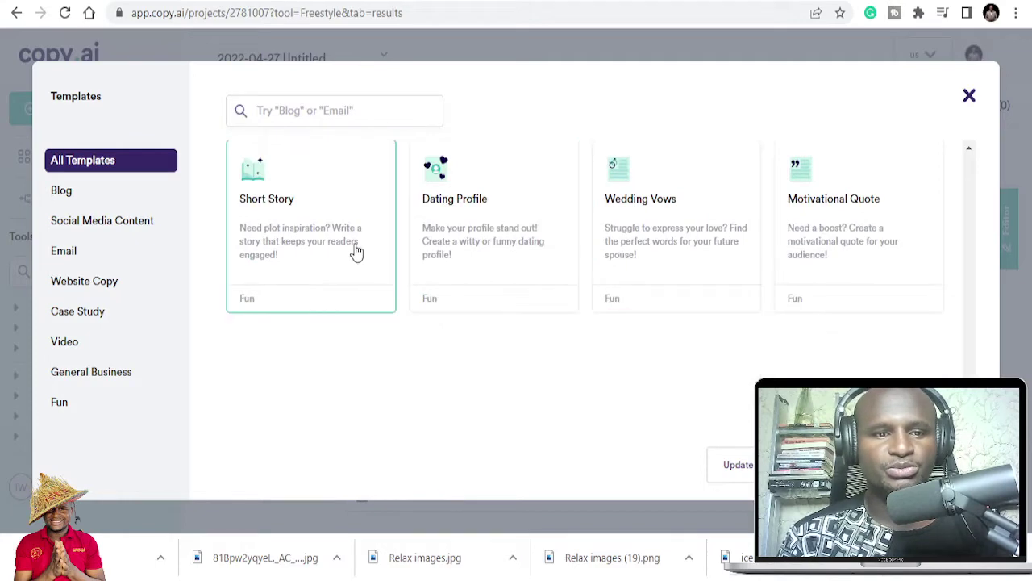
{"action": "scroll", "coordinate": [350, 259], "scroll_direction": "up", "scroll_amount": 3}
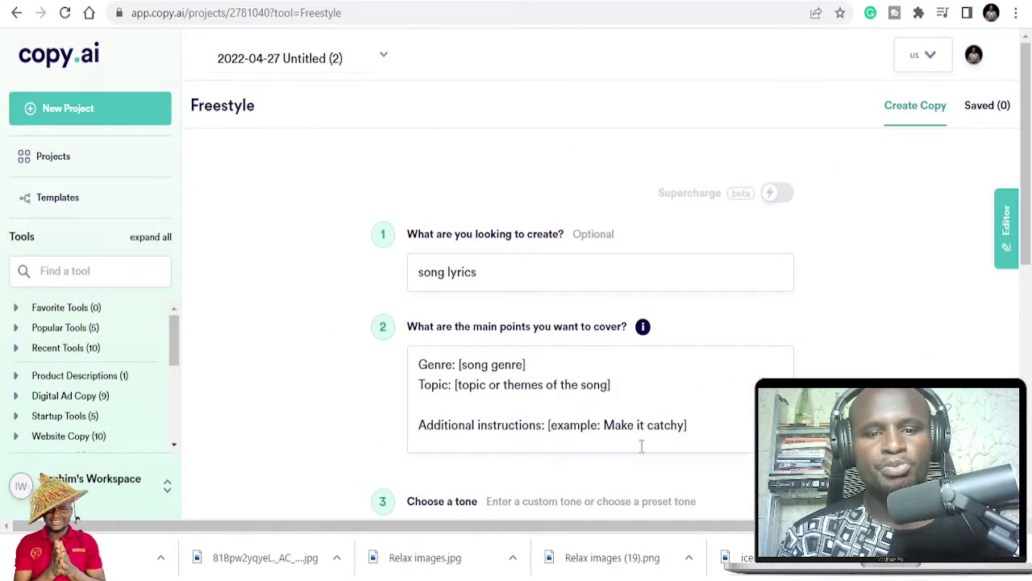
Replace the placeholder main points with "rnb" and, on a second line, "the power of love".
{"action": "left_click_drag", "start_coordinate": [707, 425], "coordinate": [417, 367]}
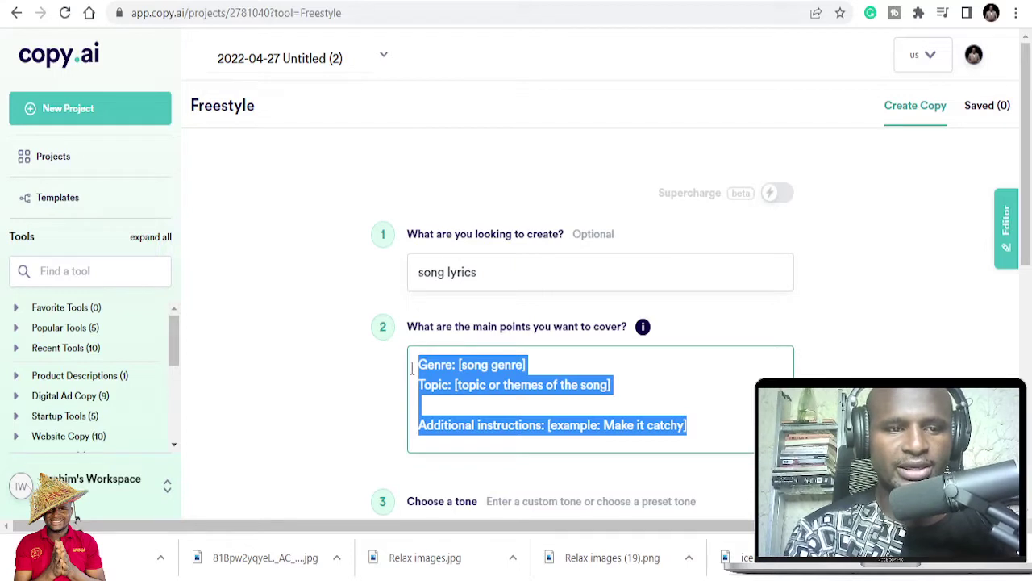
{"action": "type", "text": "r"}
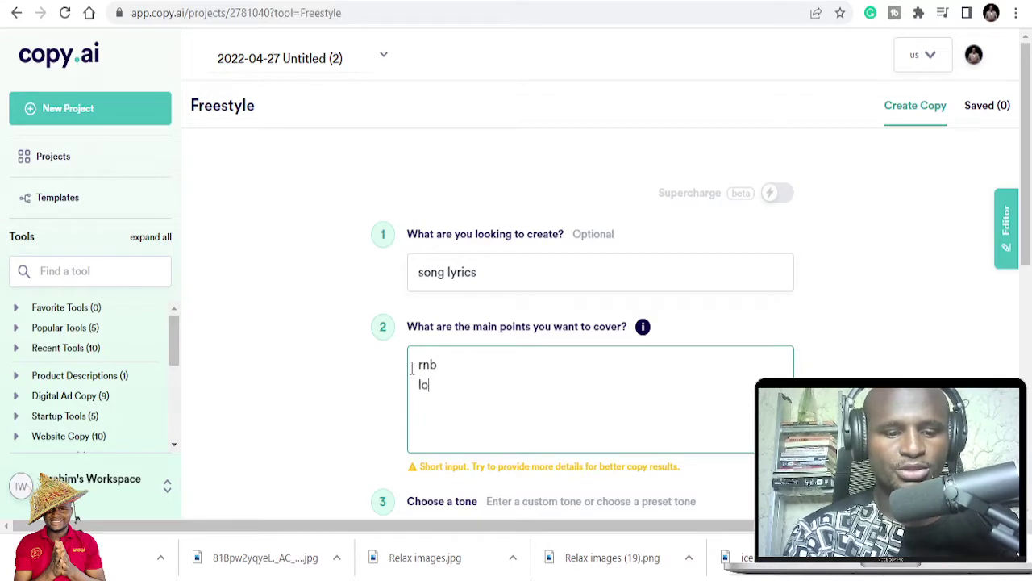
{"action": "type", "text": "nb love"}
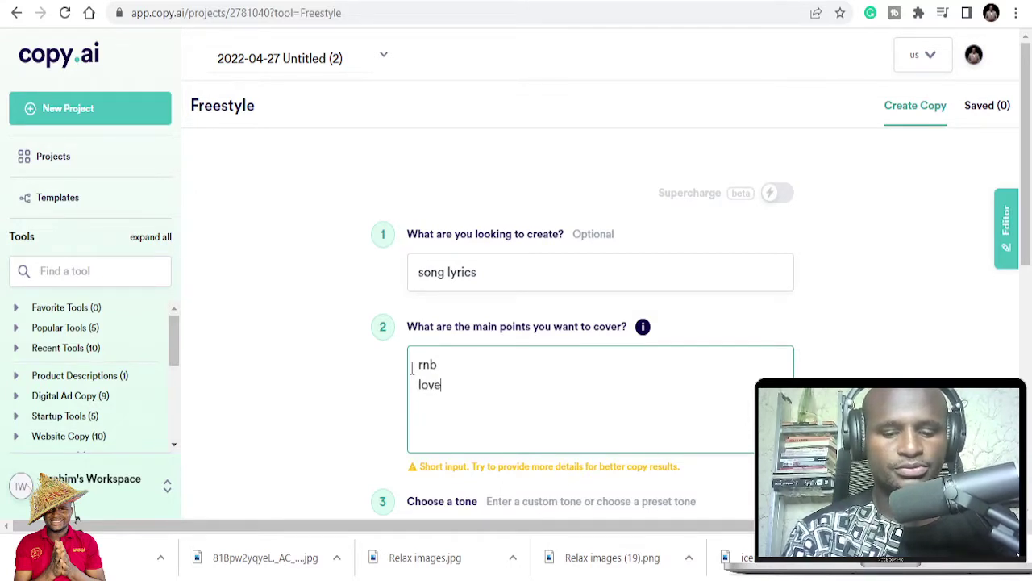
{"action": "key", "text": "BackSpace"}
{"action": "key", "text": "BackSpace"}
{"action": "key", "text": "BackSpace"}
{"action": "key", "text": "BackSpace"}
{"action": "type", "text": "t"}
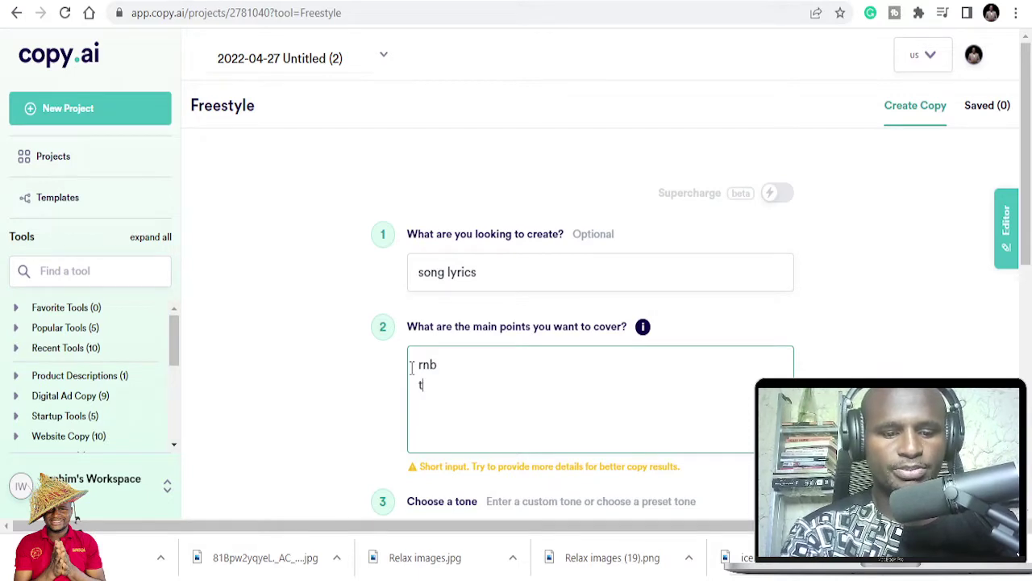
{"action": "type", "text": "he power "}
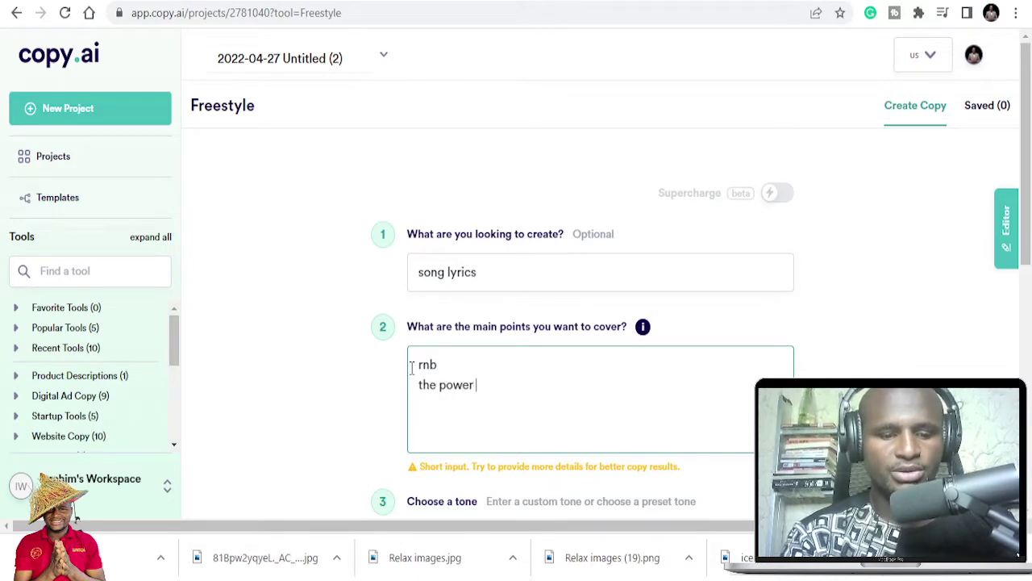
{"action": "type", "text": "of lob"}
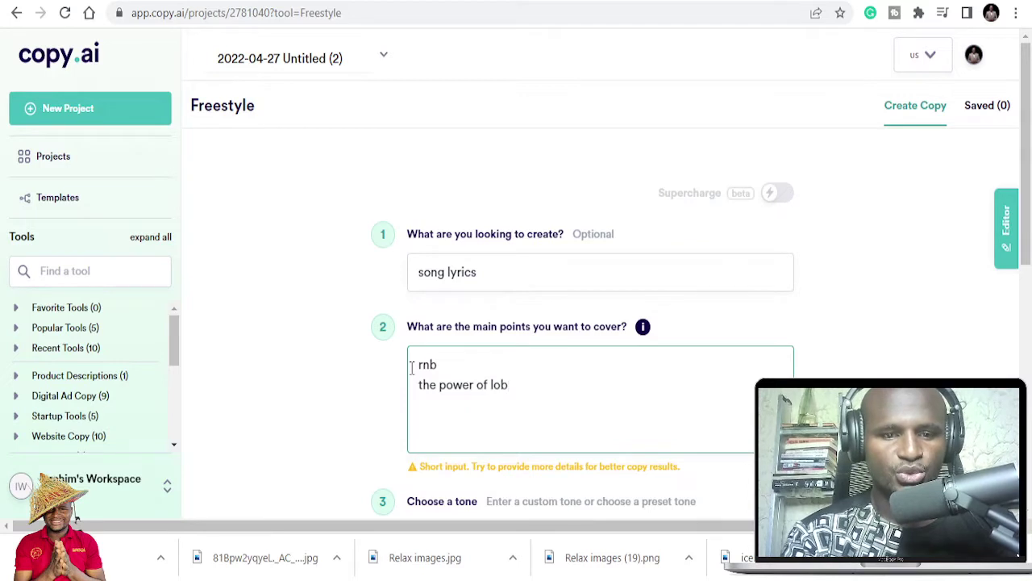
{"action": "key", "text": "BackSpace"}
{"action": "type", "text": "ve"}
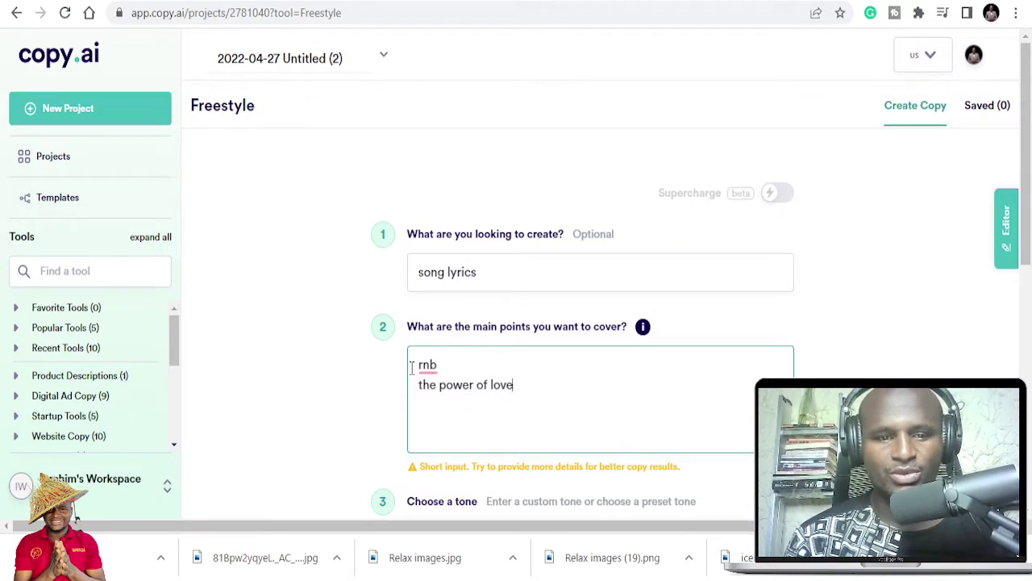
Choose the Professional tone and generate the song lyrics.
{"action": "scroll", "coordinate": [722, 411], "scroll_direction": "down", "scroll_amount": 3}
{"action": "left_click", "coordinate": [546, 292]}
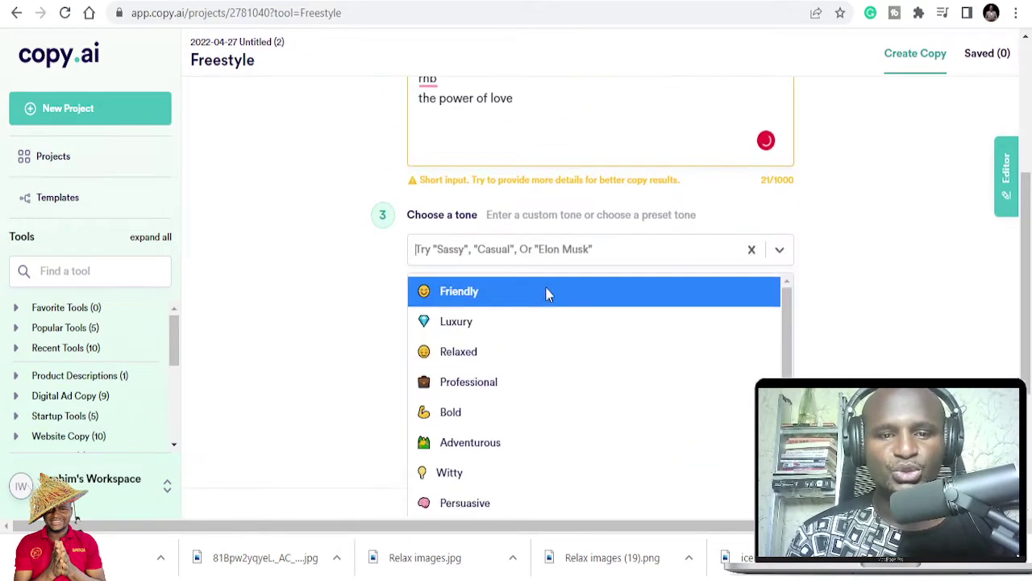
{"action": "left_click", "coordinate": [515, 383]}
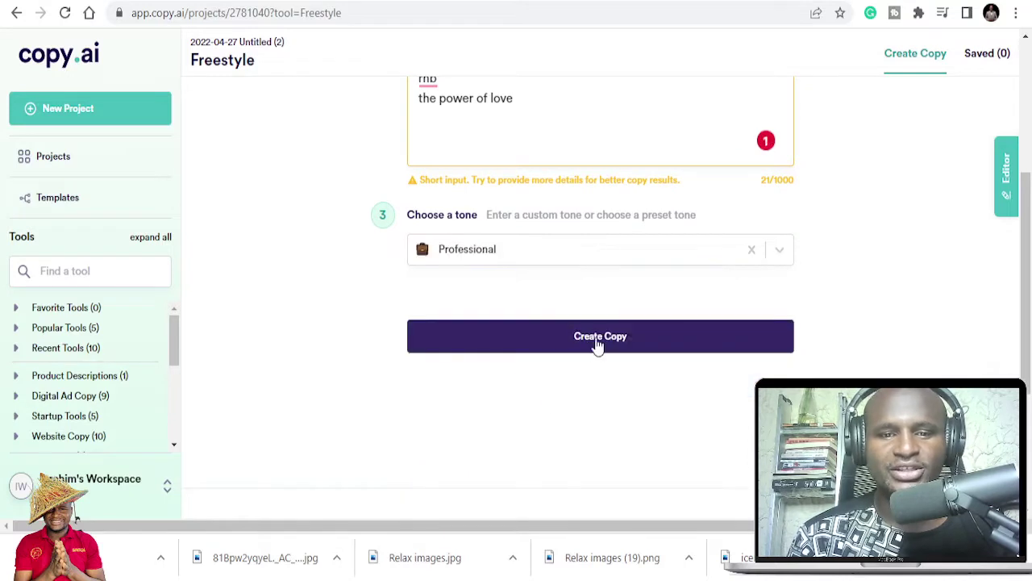
{"action": "left_click", "coordinate": [594, 346]}
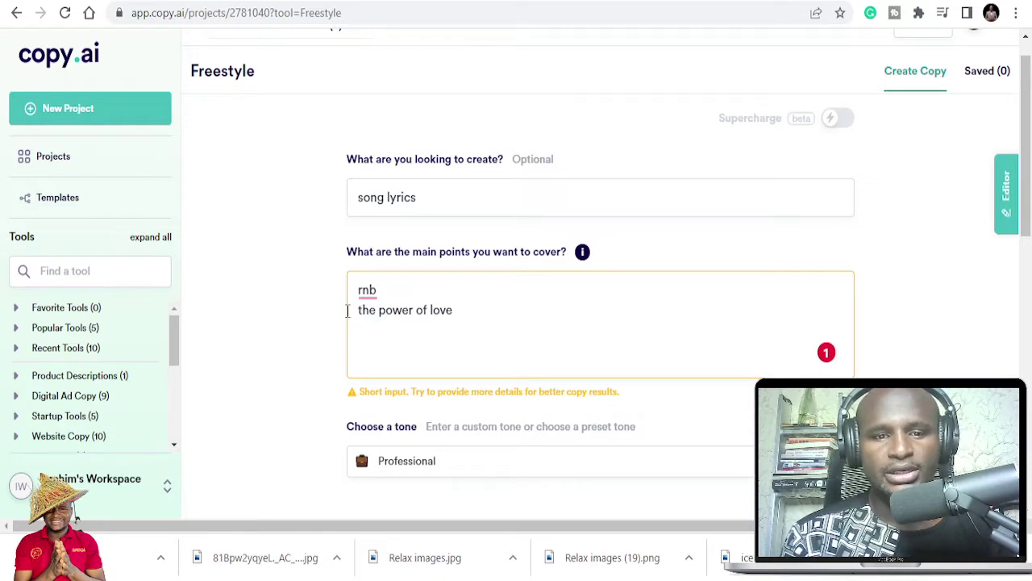
Read through the song lyrics generated in the Professional tone, including the longer verse about love as a river.
{"action": "scroll", "coordinate": [578, 371], "scroll_direction": "down", "scroll_amount": 2}
{"action": "scroll", "coordinate": [366, 330], "scroll_direction": "down", "scroll_amount": 3}
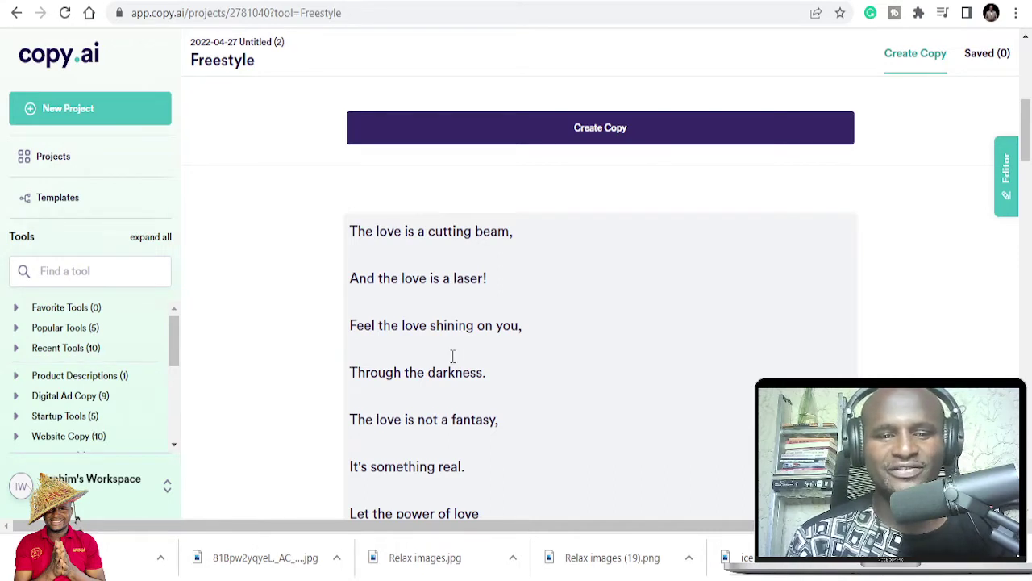
{"action": "scroll", "coordinate": [399, 374], "scroll_direction": "down", "scroll_amount": 1}
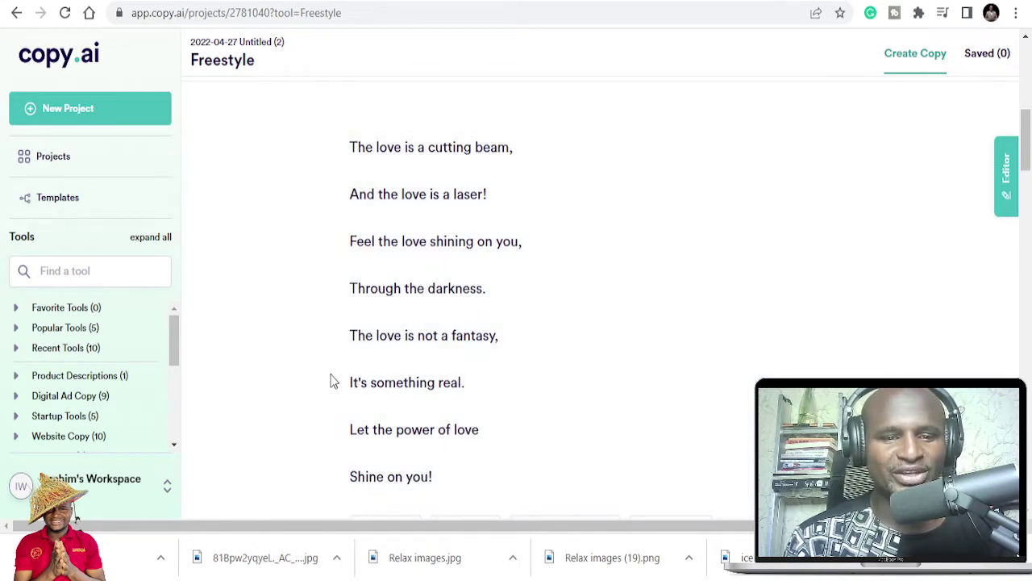
{"action": "scroll", "coordinate": [334, 380], "scroll_direction": "down", "scroll_amount": 4}
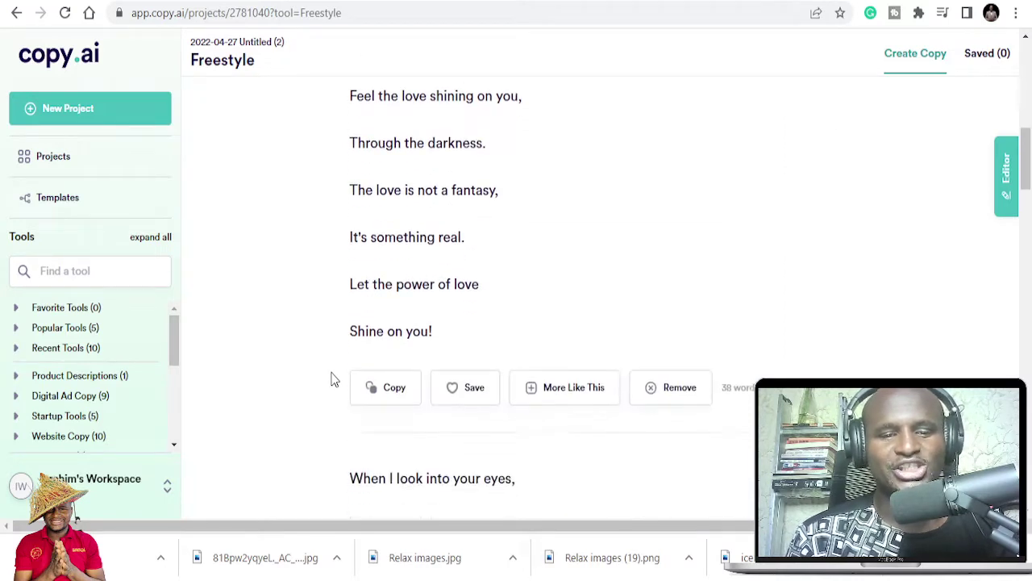
{"action": "scroll", "coordinate": [339, 380], "scroll_direction": "down", "scroll_amount": 4}
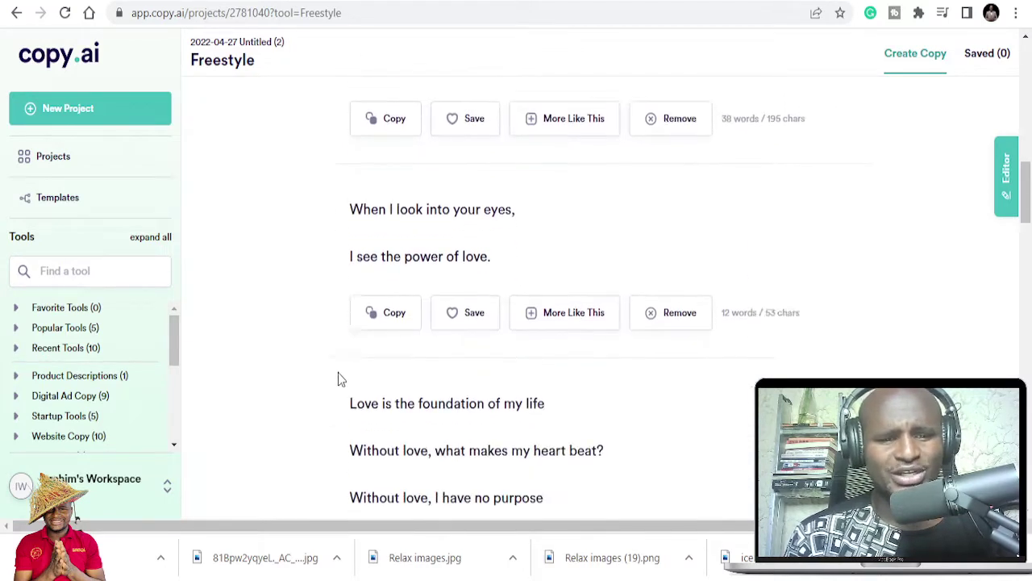
{"action": "scroll", "coordinate": [338, 380], "scroll_direction": "down", "scroll_amount": 9}
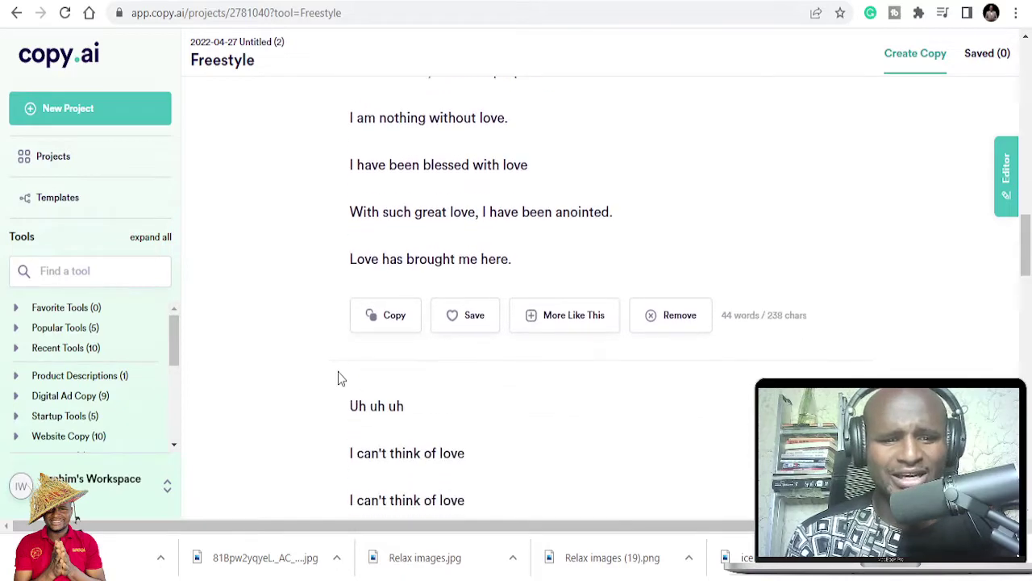
{"action": "scroll", "coordinate": [339, 380], "scroll_direction": "up", "scroll_amount": 2}
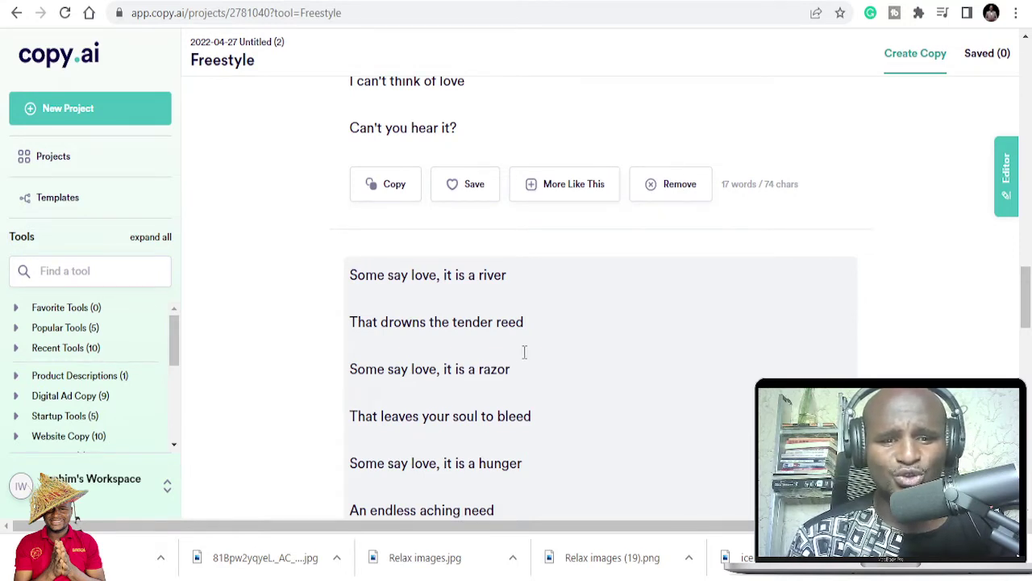
{"action": "scroll", "coordinate": [525, 352], "scroll_direction": "down", "scroll_amount": 2}
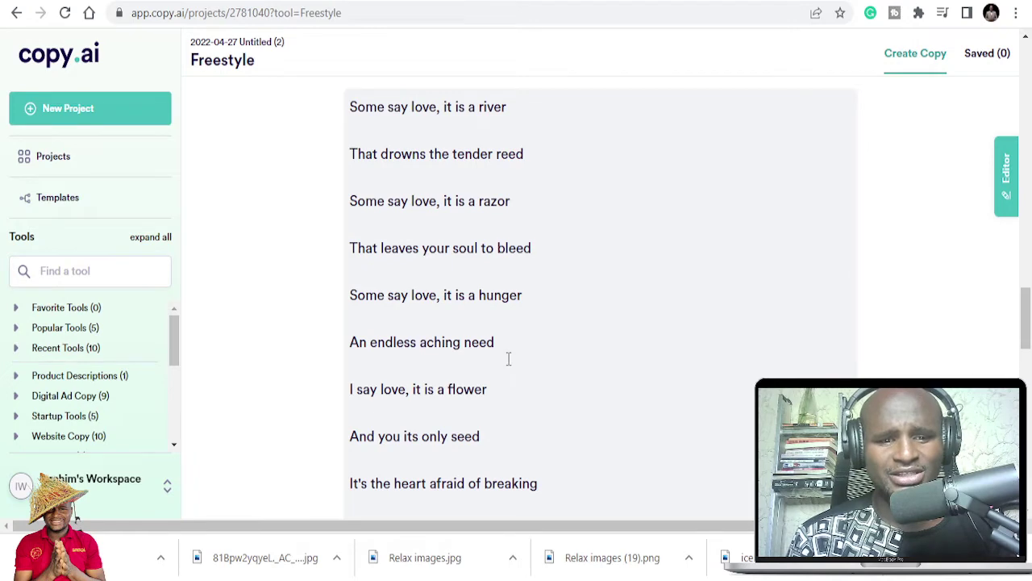
{"action": "scroll", "coordinate": [508, 359], "scroll_direction": "down", "scroll_amount": 7}
{"action": "scroll", "coordinate": [508, 359], "scroll_direction": "up", "scroll_amount": 2}
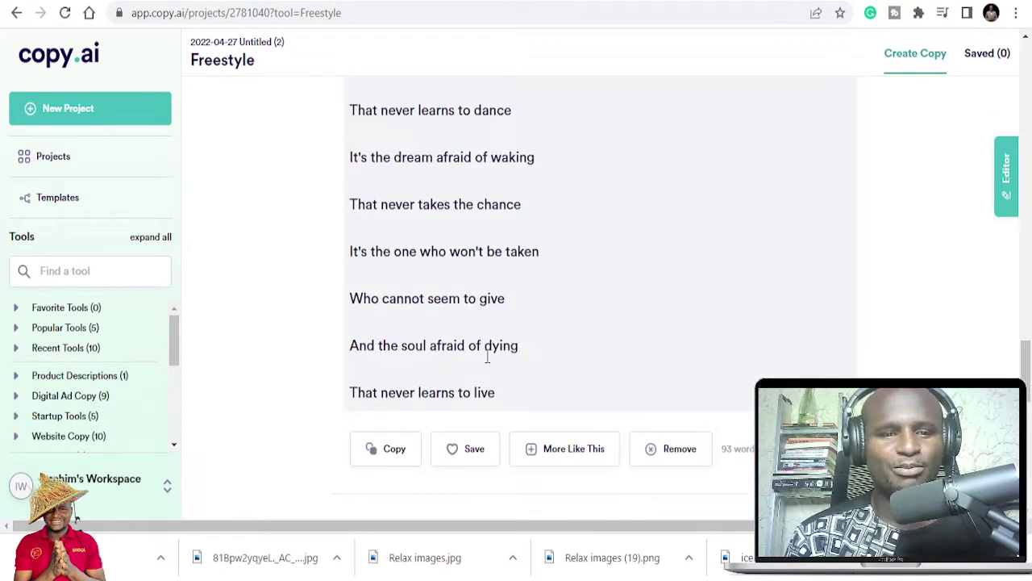
{"action": "scroll", "coordinate": [489, 342], "scroll_direction": "up", "scroll_amount": 5}
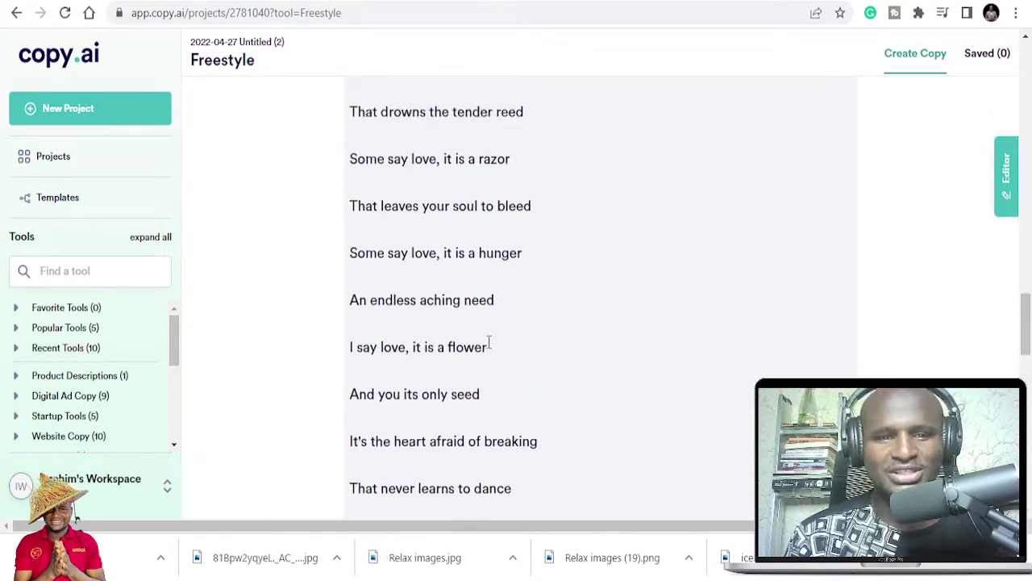
{"action": "scroll", "coordinate": [489, 342], "scroll_direction": "up", "scroll_amount": 2}
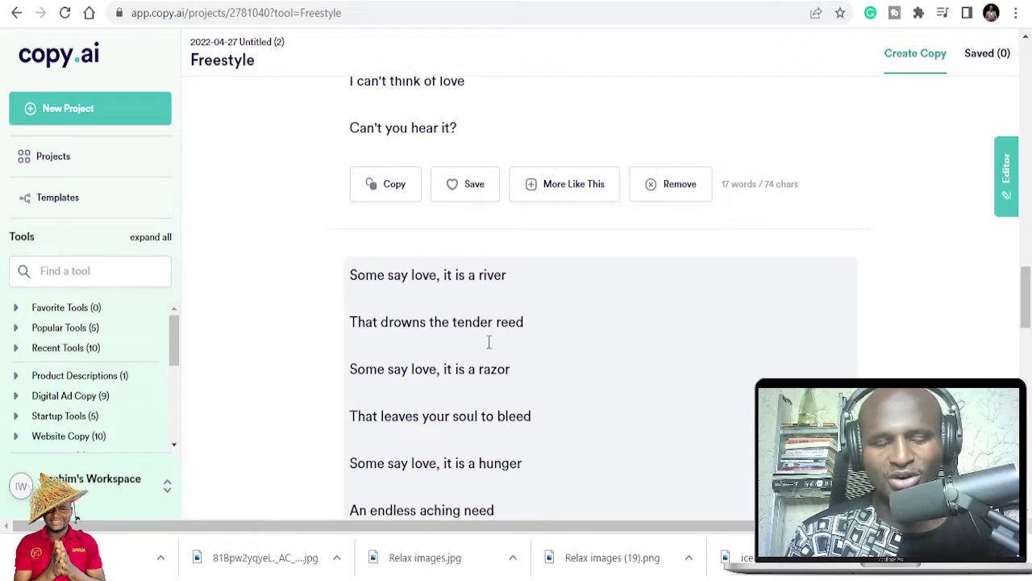
{"action": "scroll", "coordinate": [488, 342], "scroll_direction": "up", "scroll_amount": 2}
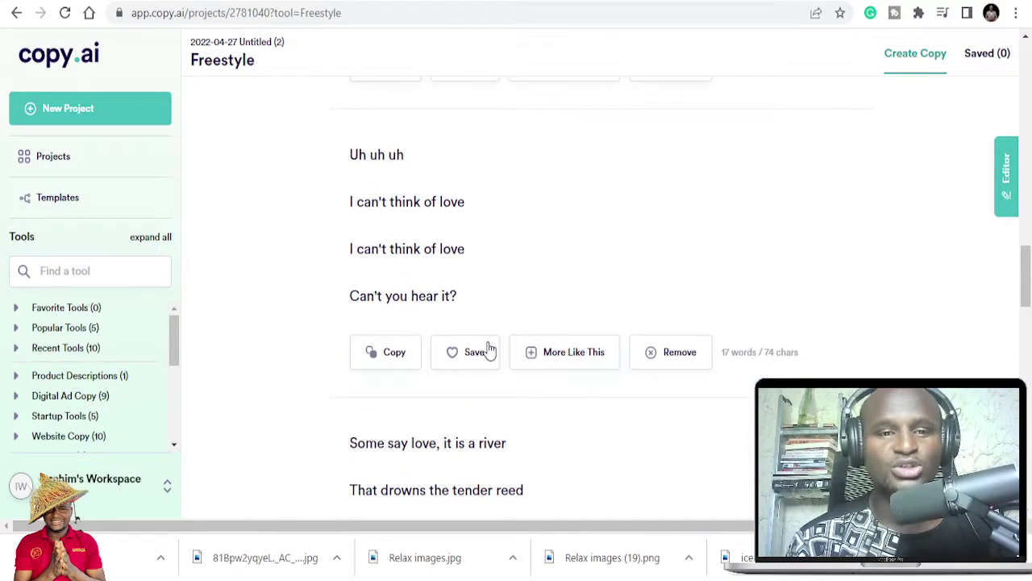
{"action": "scroll", "coordinate": [489, 342], "scroll_direction": "up", "scroll_amount": 20}
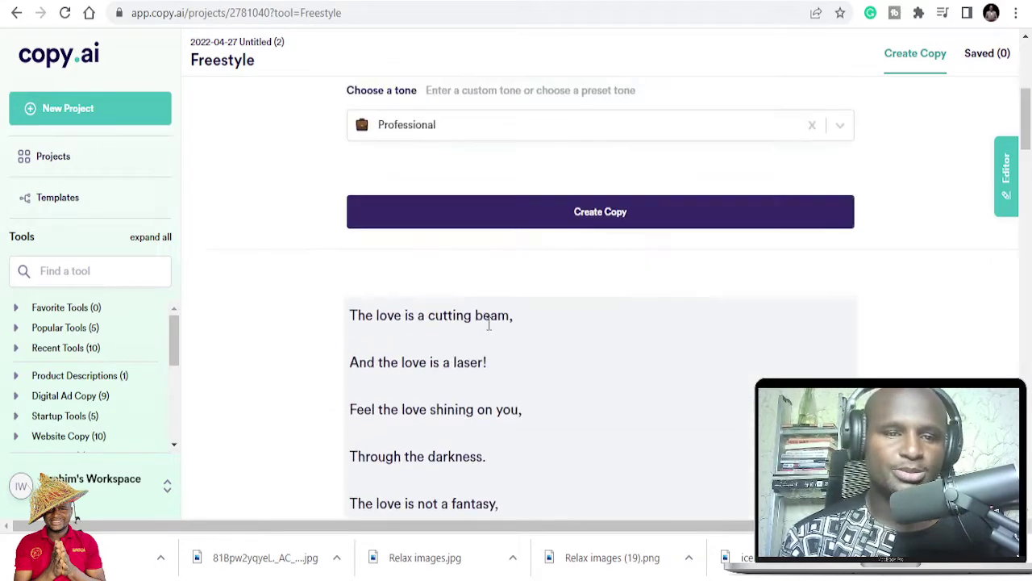
Change the tone to Adventurous and generate a new set of song lyrics.
{"action": "scroll", "coordinate": [489, 319], "scroll_direction": "down", "scroll_amount": 2}
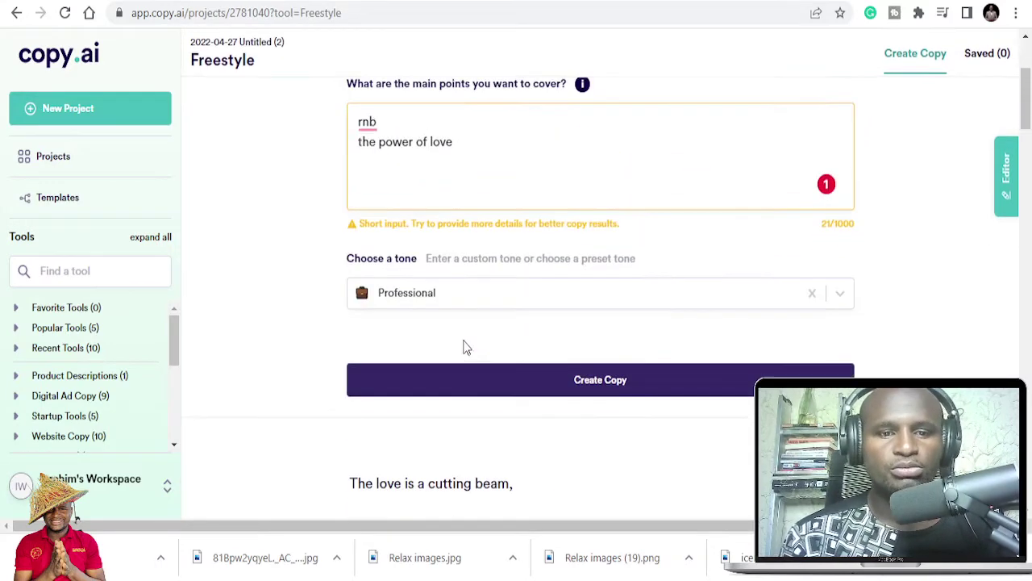
{"action": "left_click", "coordinate": [568, 294]}
{"action": "left_click", "coordinate": [484, 443]}
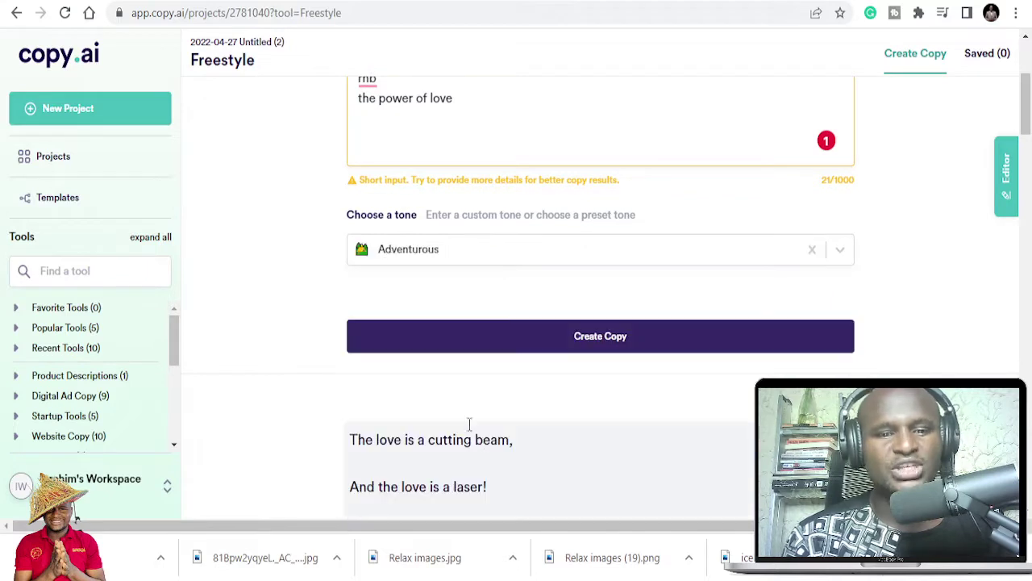
{"action": "left_click", "coordinate": [593, 345]}
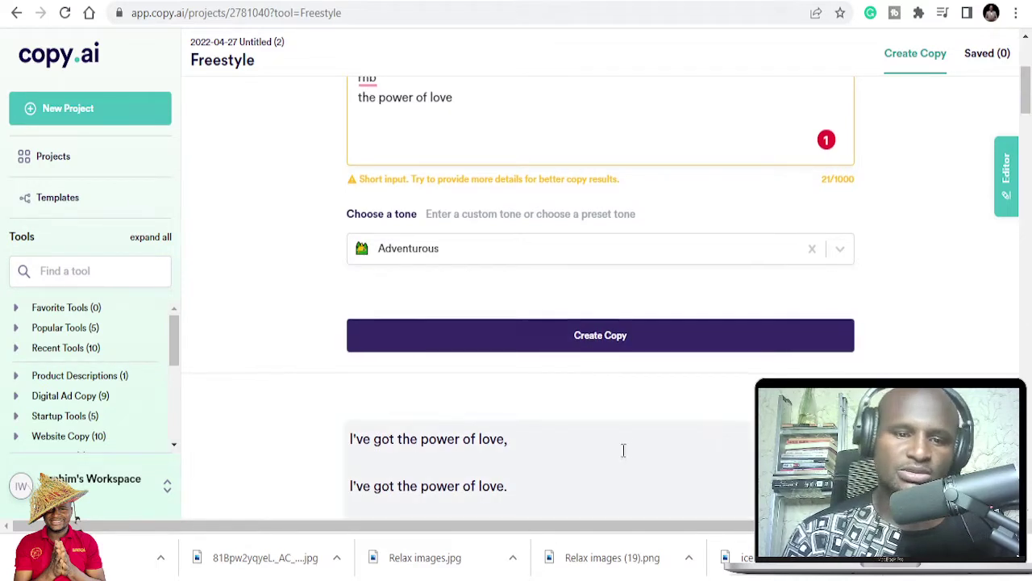
Read through the new lyrics generated in the Adventurous tone and compare the different versions.
{"action": "scroll", "coordinate": [617, 443], "scroll_direction": "down", "scroll_amount": 3}
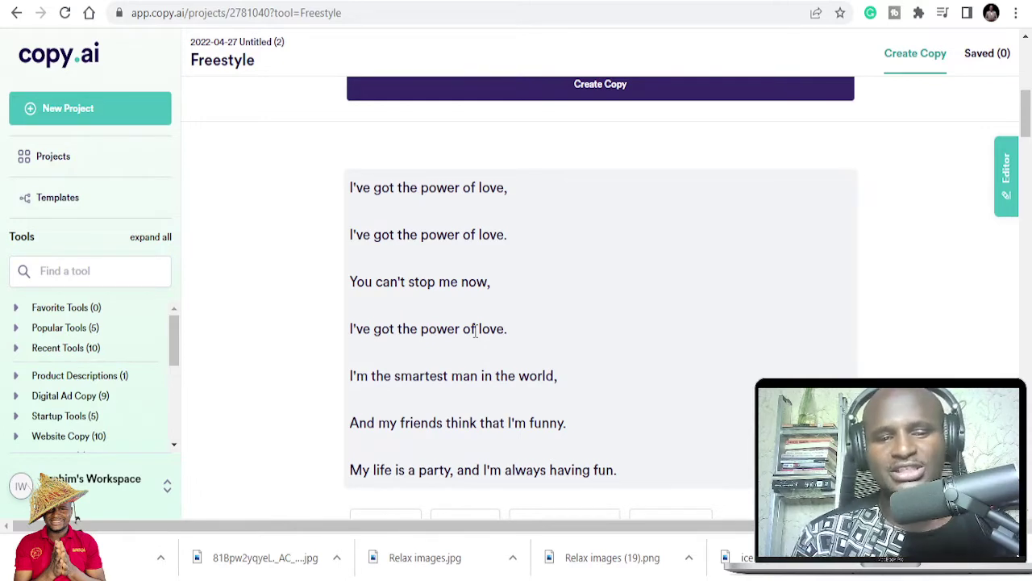
{"action": "scroll", "coordinate": [480, 331], "scroll_direction": "down", "scroll_amount": 8}
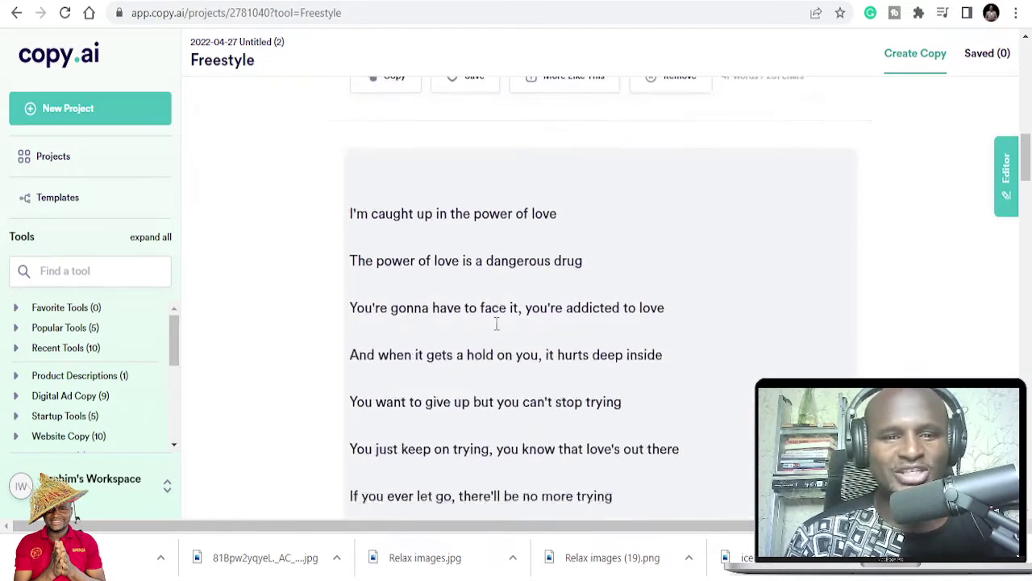
{"action": "scroll", "coordinate": [417, 306], "scroll_direction": "up", "scroll_amount": 4}
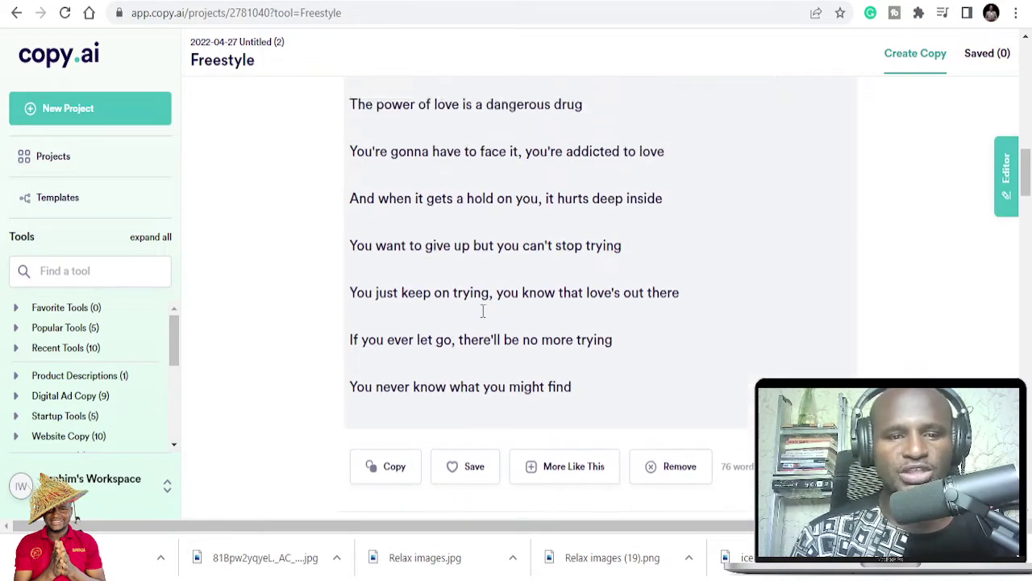
{"action": "scroll", "coordinate": [420, 247], "scroll_direction": "down", "scroll_amount": 4}
{"action": "scroll", "coordinate": [421, 247], "scroll_direction": "down", "scroll_amount": 7}
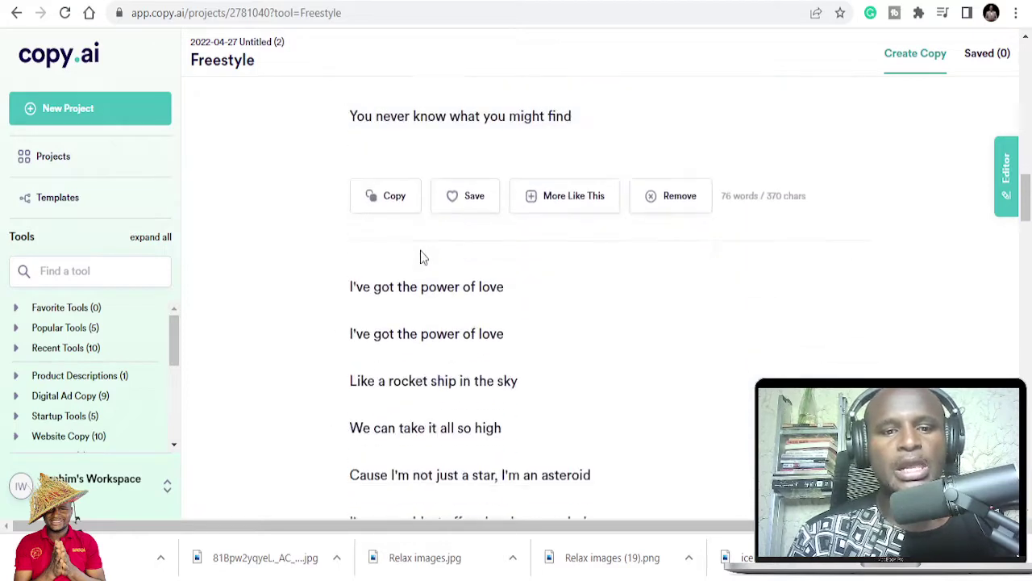
{"action": "scroll", "coordinate": [500, 240], "scroll_direction": "up", "scroll_amount": 4}
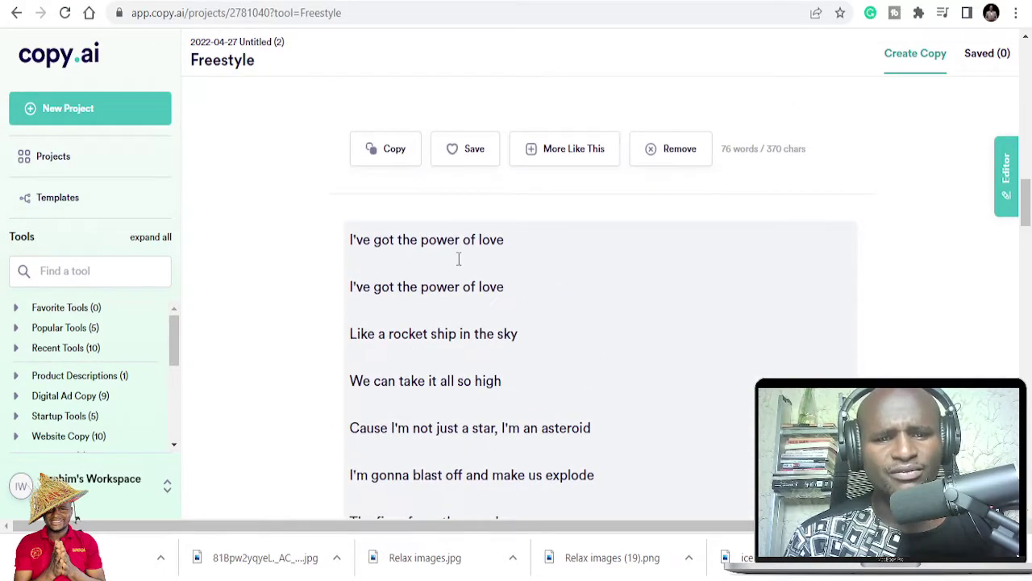
{"action": "scroll", "coordinate": [439, 337], "scroll_direction": "down", "scroll_amount": 3}
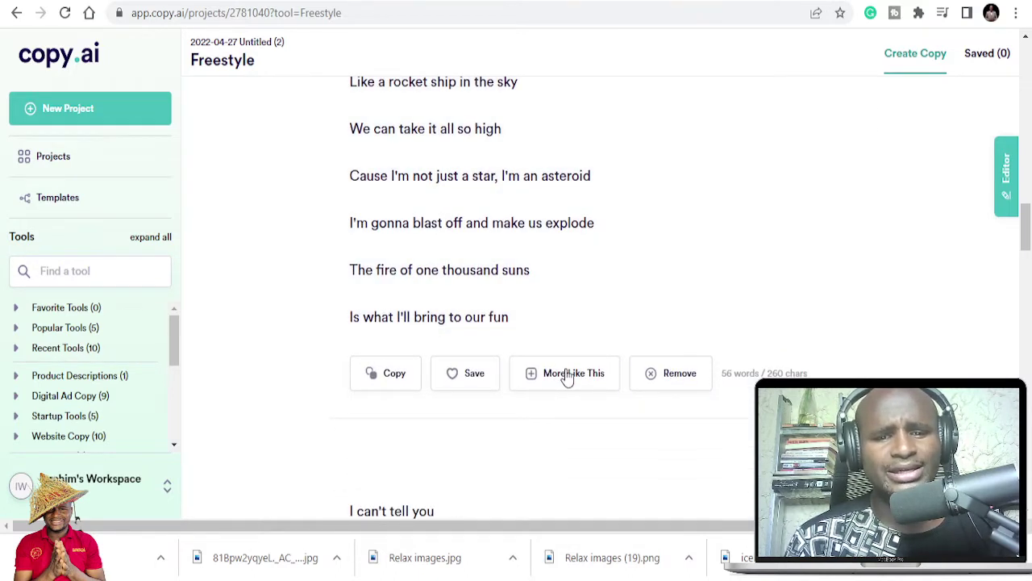
Generate more variations of the rocket ship lyrics and look through the similar results.
{"action": "left_click", "coordinate": [567, 376]}
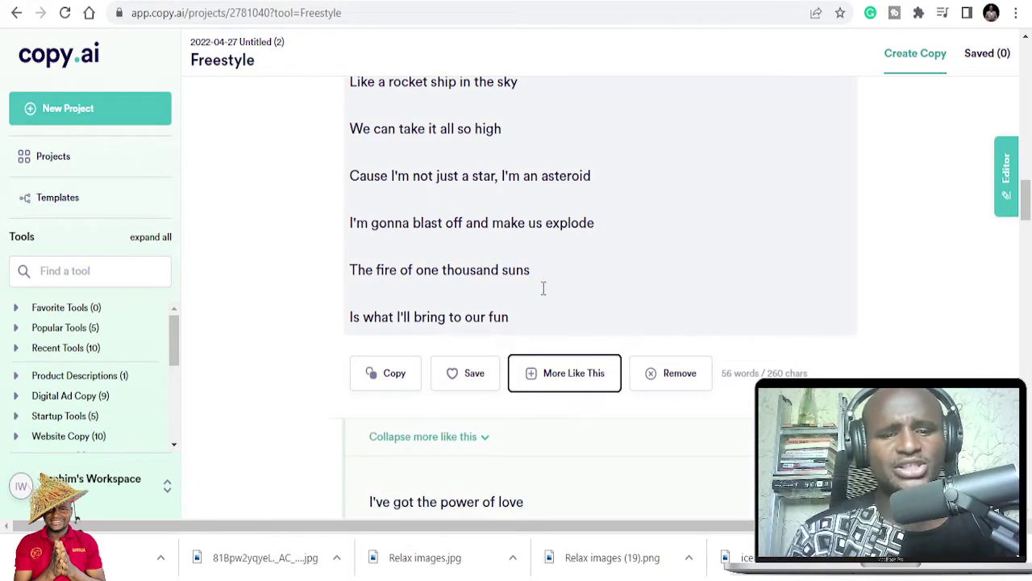
{"action": "scroll", "coordinate": [516, 342], "scroll_direction": "down", "scroll_amount": 2}
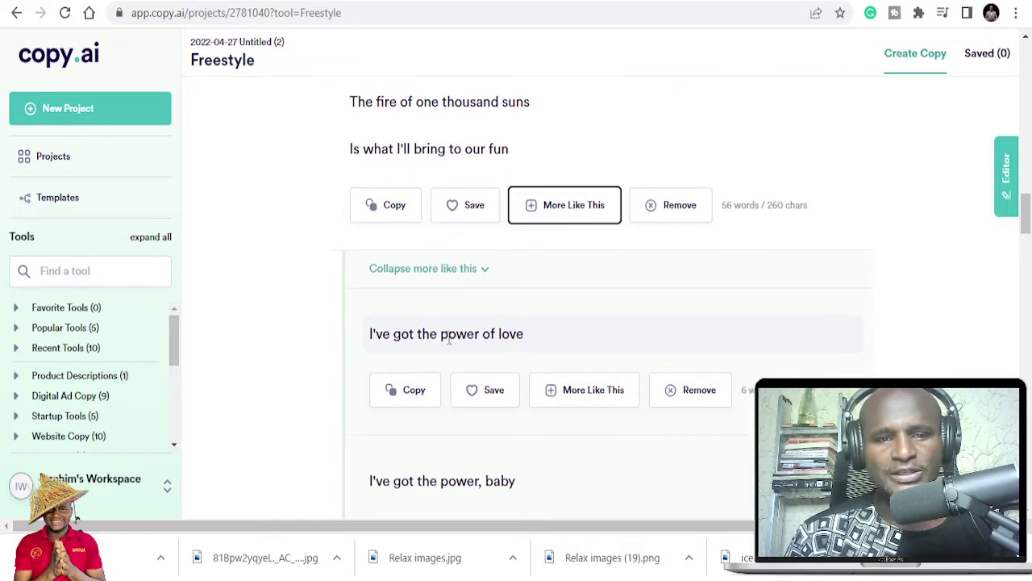
{"action": "scroll", "coordinate": [508, 340], "scroll_direction": "down", "scroll_amount": 2}
{"action": "scroll", "coordinate": [507, 339], "scroll_direction": "up", "scroll_amount": 2}
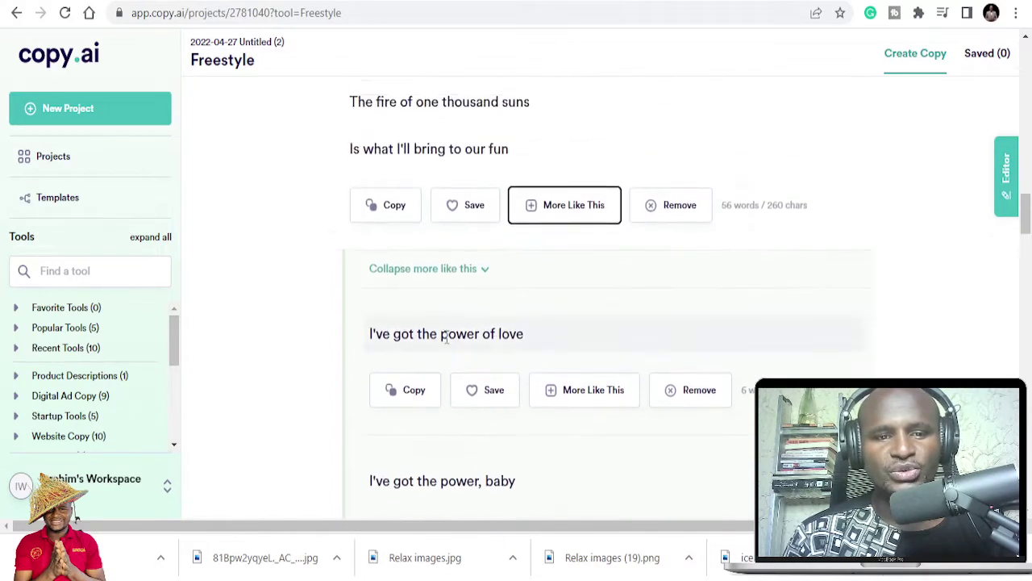
{"action": "scroll", "coordinate": [434, 345], "scroll_direction": "down", "scroll_amount": 1}
{"action": "scroll", "coordinate": [477, 330], "scroll_direction": "down", "scroll_amount": 6}
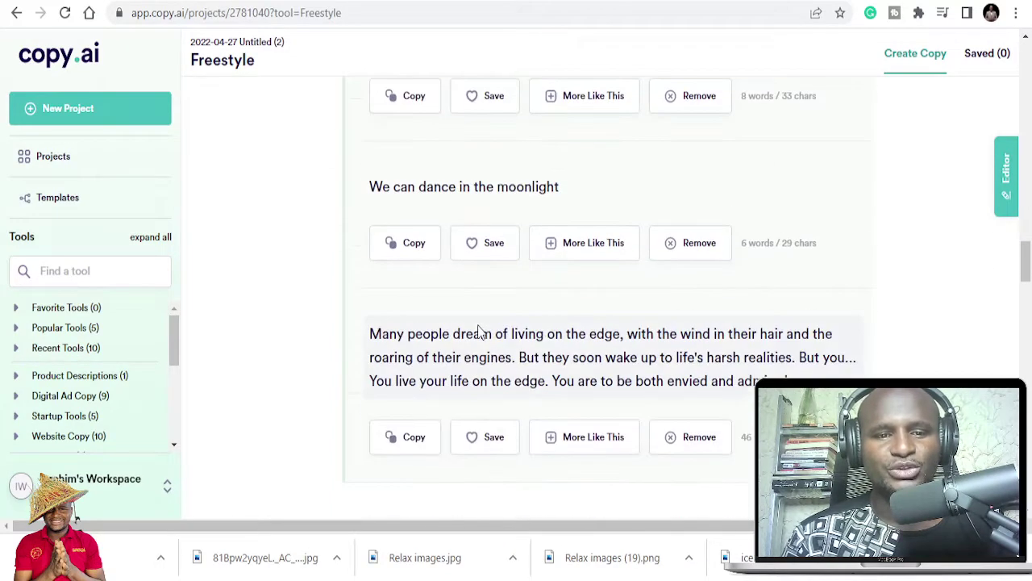
{"action": "scroll", "coordinate": [489, 325], "scroll_direction": "up", "scroll_amount": 1}
{"action": "scroll", "coordinate": [486, 325], "scroll_direction": "up", "scroll_amount": 4}
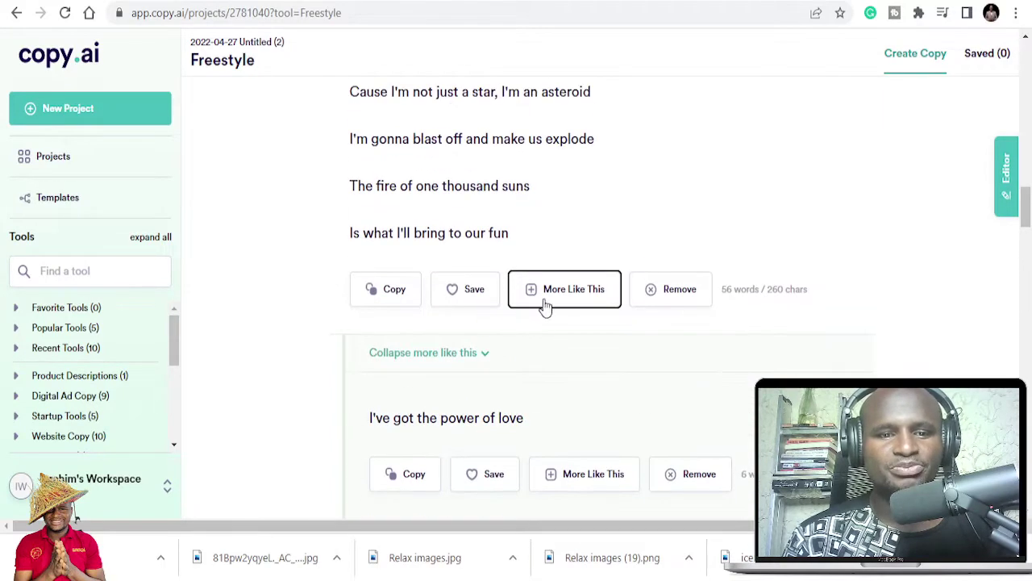
Collapse the variations of the rocket ship lyrics and return to the song lyrics prompt form.
{"action": "left_click", "coordinate": [472, 353]}
{"action": "scroll", "coordinate": [465, 231], "scroll_direction": "up", "scroll_amount": 5}
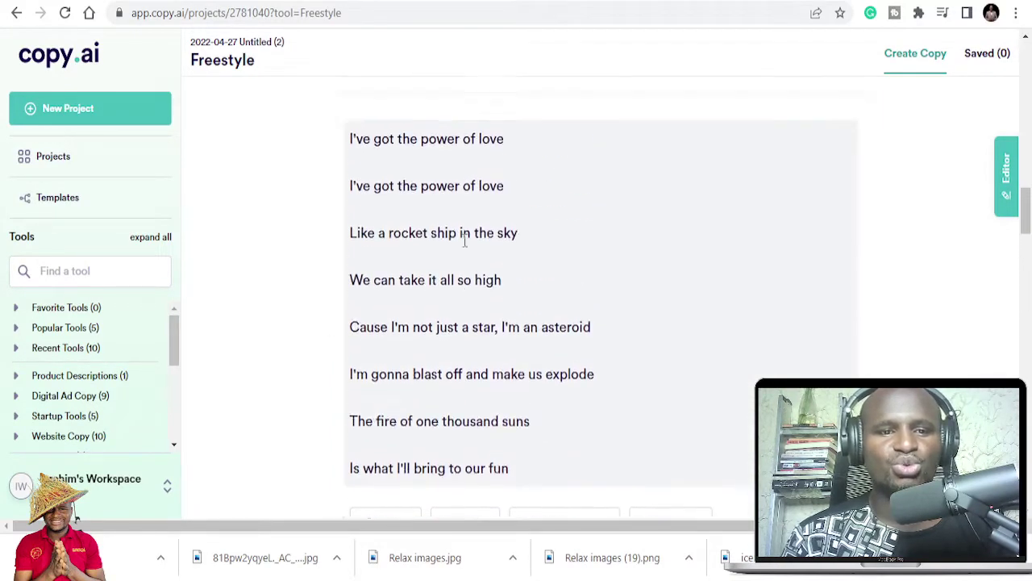
{"action": "scroll", "coordinate": [455, 219], "scroll_direction": "up", "scroll_amount": 3}
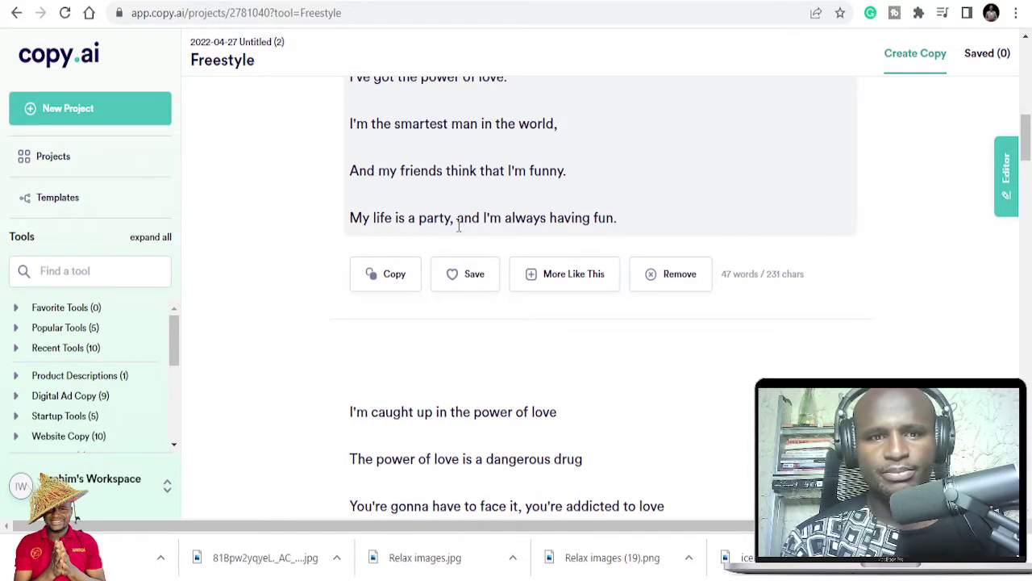
{"action": "scroll", "coordinate": [458, 225], "scroll_direction": "up", "scroll_amount": 10}
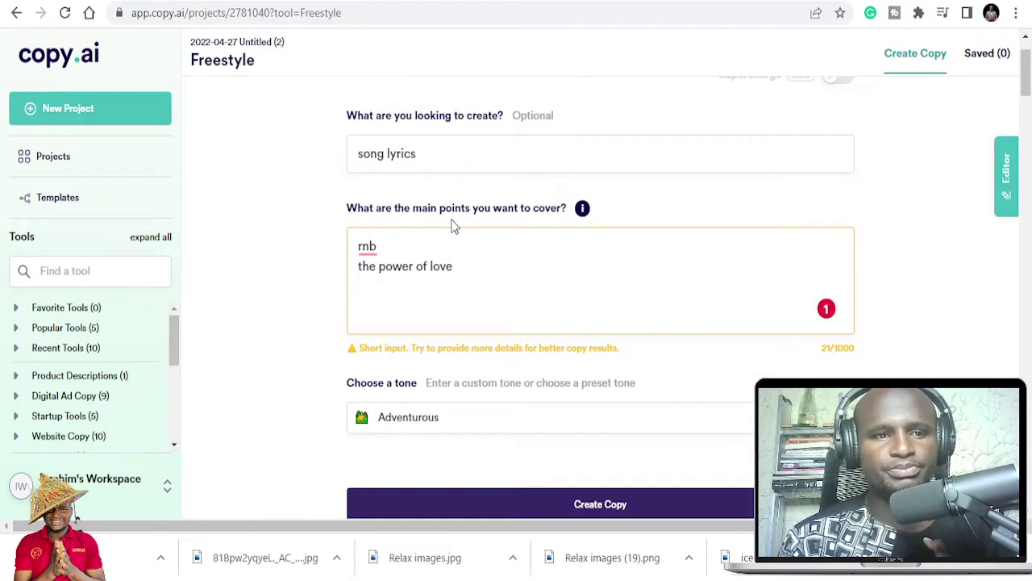
{"action": "left_click", "coordinate": [450, 244]}
{"action": "scroll", "coordinate": [306, 298], "scroll_direction": "up", "scroll_amount": 1}
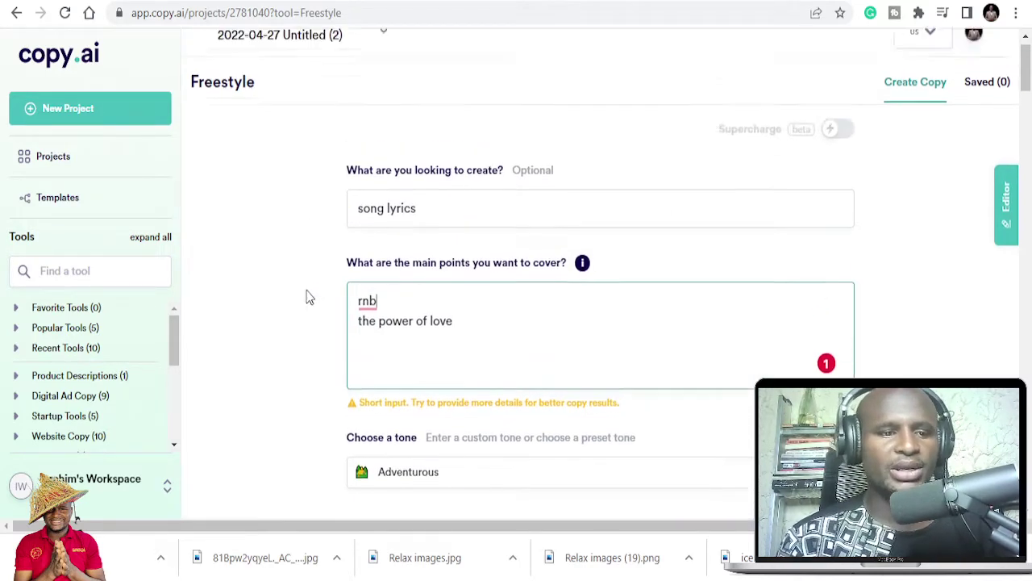
{"action": "scroll", "coordinate": [399, 279], "scroll_direction": "down", "scroll_amount": 1}
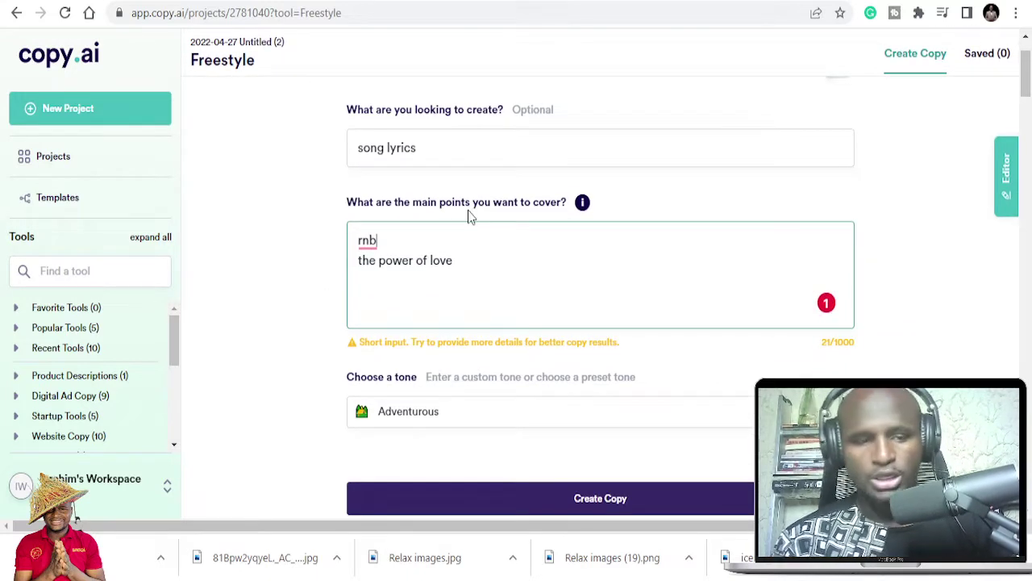
{"action": "left_click_drag", "start_coordinate": [468, 261], "coordinate": [370, 241]}
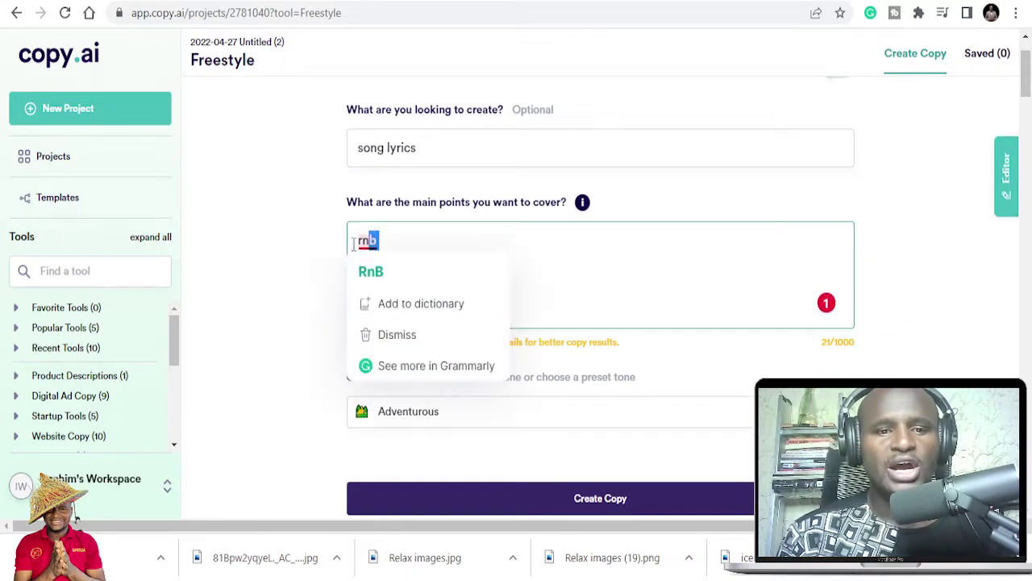
{"action": "left_click", "coordinate": [313, 263]}
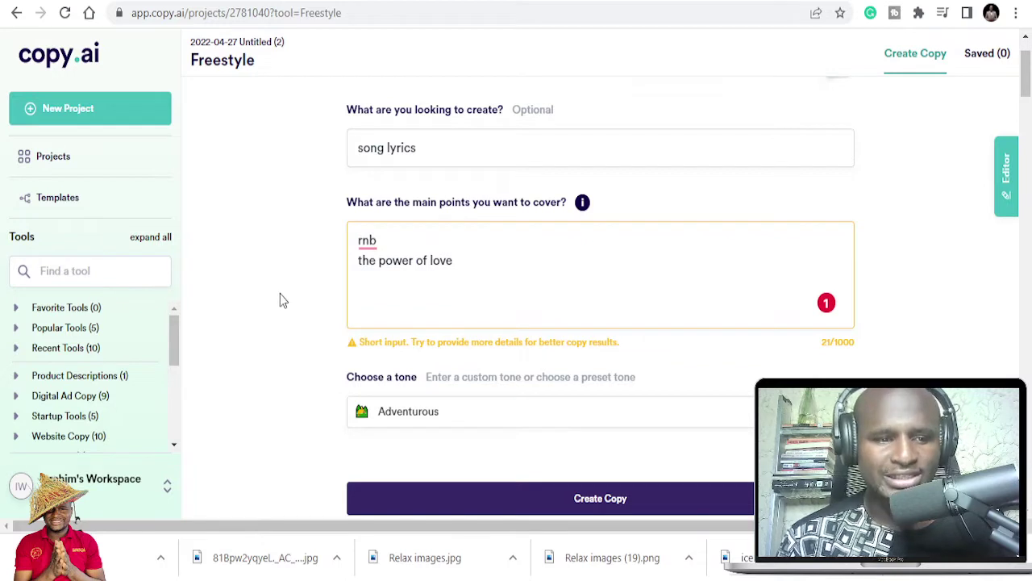
Find the Email/Letter tools and open the Welcome Email tool.
{"action": "scroll", "coordinate": [108, 315], "scroll_direction": "down", "scroll_amount": 5}
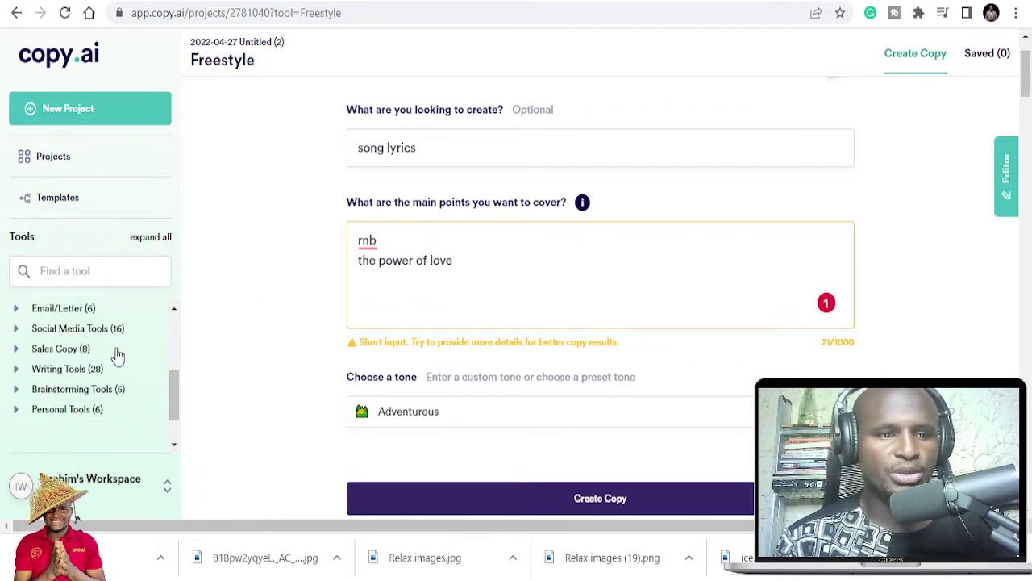
{"action": "scroll", "coordinate": [97, 316], "scroll_direction": "down", "scroll_amount": 2}
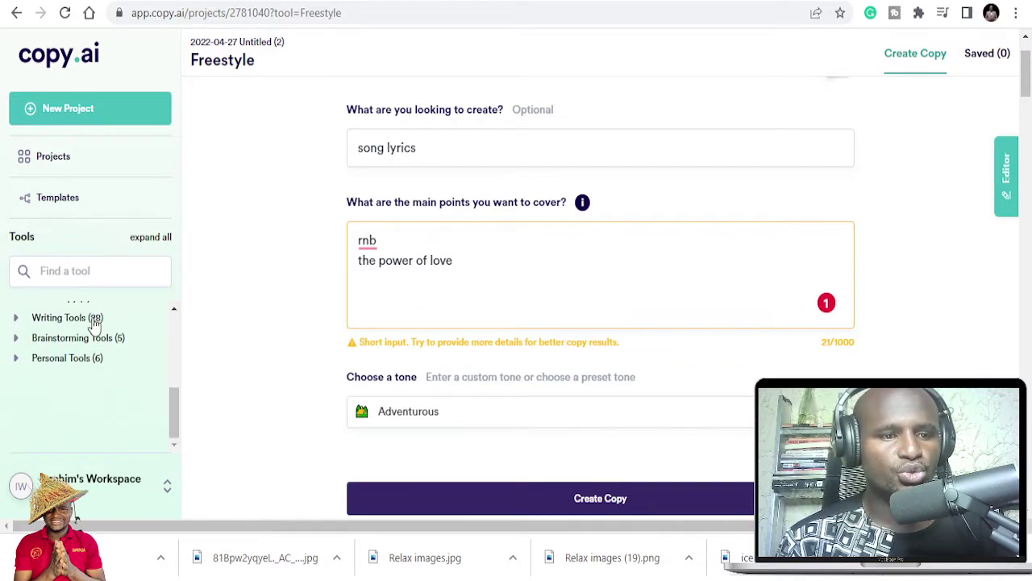
{"action": "scroll", "coordinate": [80, 330], "scroll_direction": "up", "scroll_amount": 3}
{"action": "left_click", "coordinate": [41, 340]}
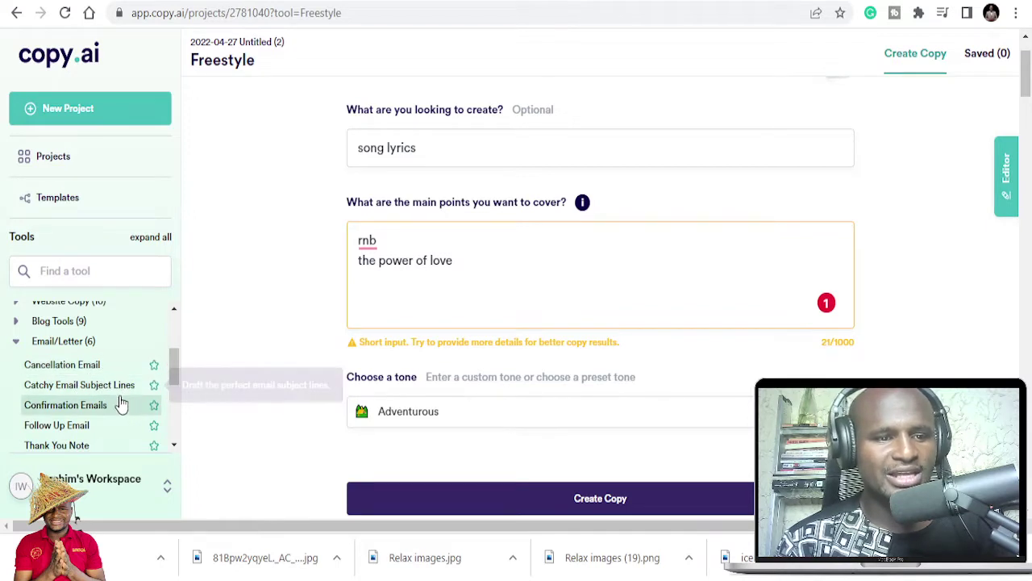
{"action": "scroll", "coordinate": [93, 408], "scroll_direction": "down", "scroll_amount": 1}
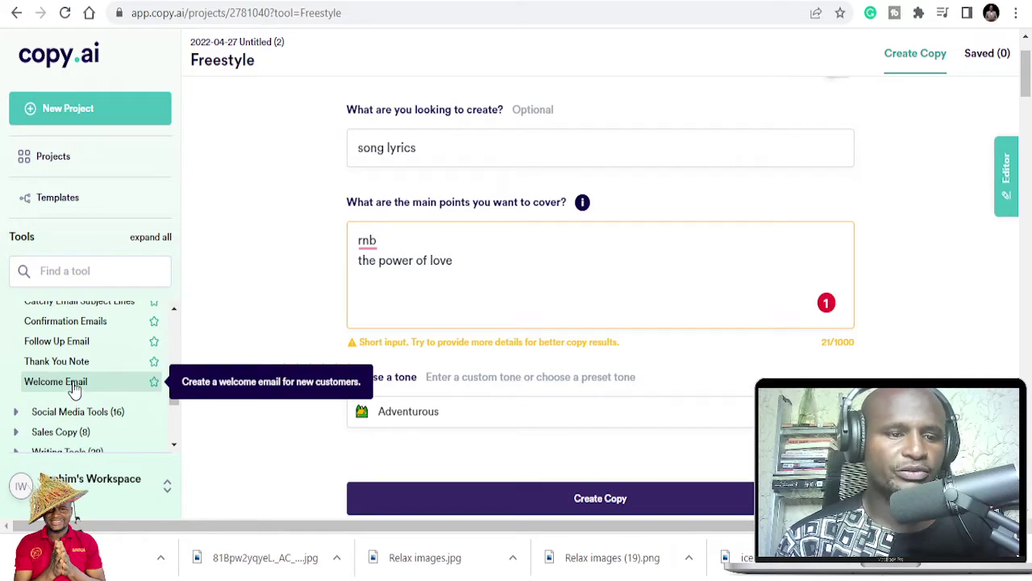
{"action": "left_click", "coordinate": [73, 385]}
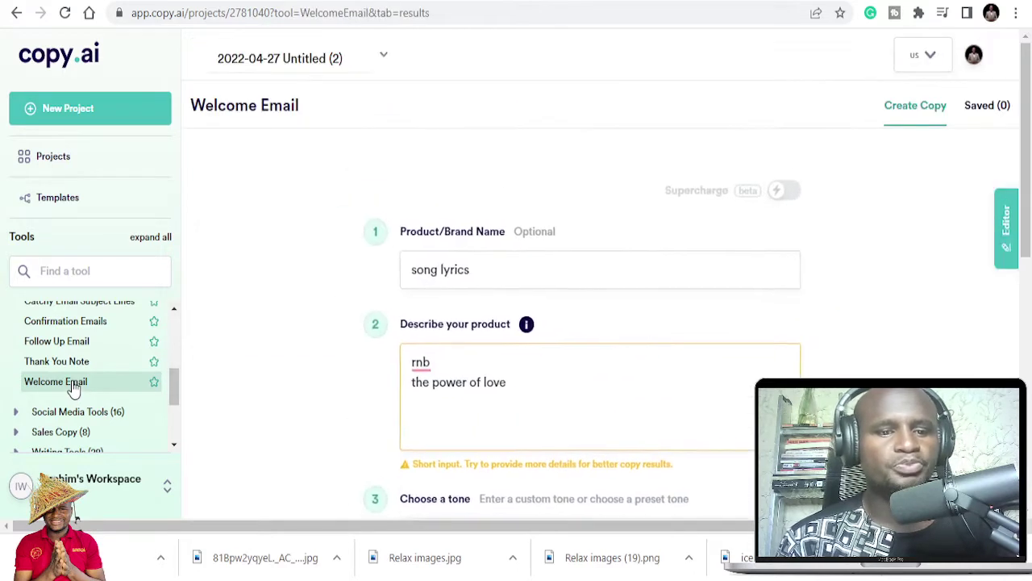
Clear the leftover song theme text from the welcome email's product description.
{"action": "left_click_drag", "start_coordinate": [526, 396], "coordinate": [442, 355]}
{"action": "key", "text": "BackSpace"}
{"action": "key", "text": "BackSpace"}
{"action": "key", "text": "BackSpace"}
{"action": "key", "text": "BackSpace"}
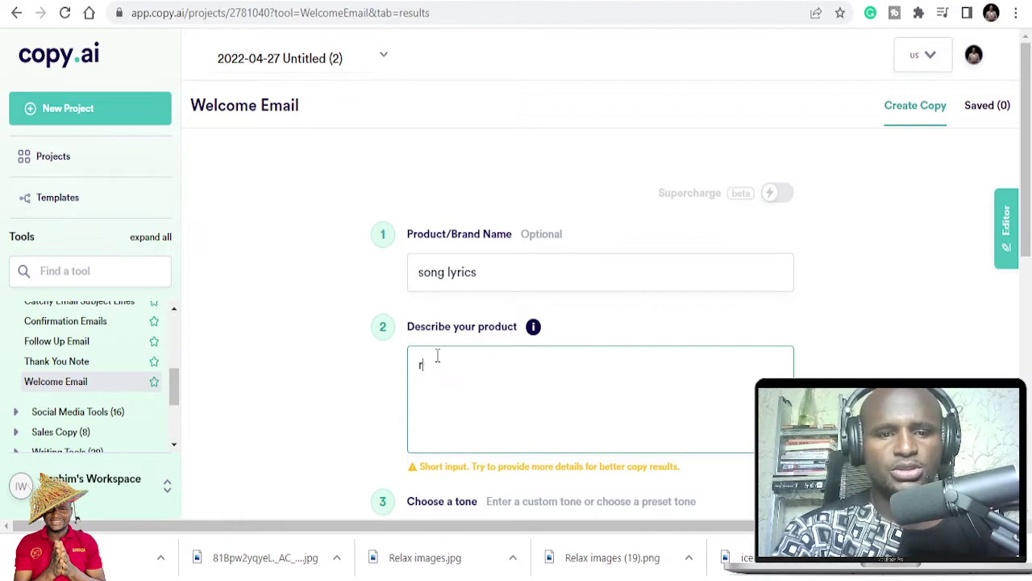
Replace the product/brand name of the welcome email with "Im Publishing".
{"action": "left_click", "coordinate": [508, 287]}
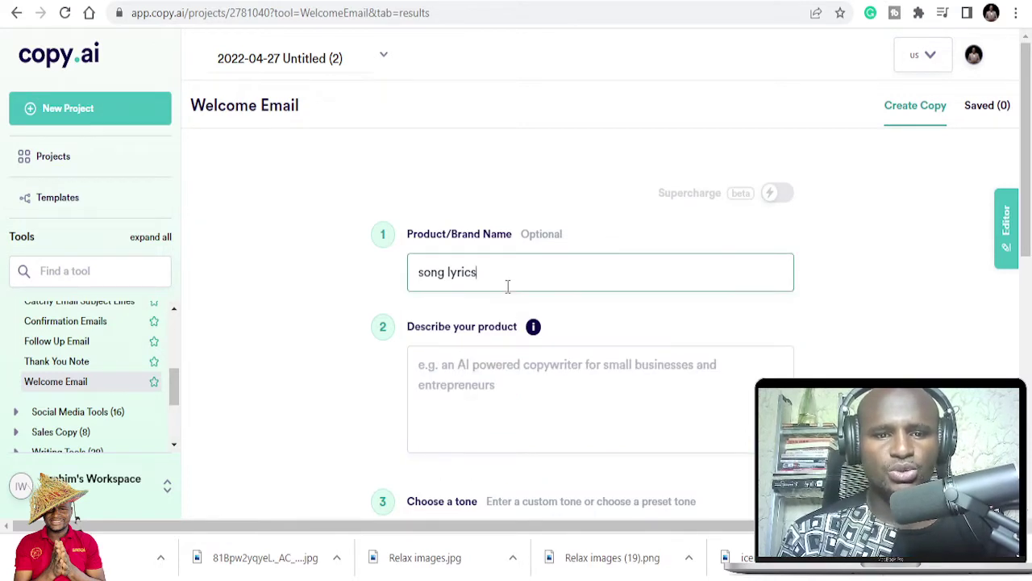
{"action": "key", "text": "BackSpace"}
{"action": "key", "text": "BackSpace"}
{"action": "key", "text": "BackSpace"}
{"action": "key", "text": "BackSpace"}
{"action": "key", "text": "BackSpace"}
{"action": "key", "text": "BackSpace"}
{"action": "key", "text": "BackSpace"}
{"action": "key", "text": "BackSpace"}
{"action": "key", "text": "BackSpace"}
{"action": "key", "text": "BackSpace"}
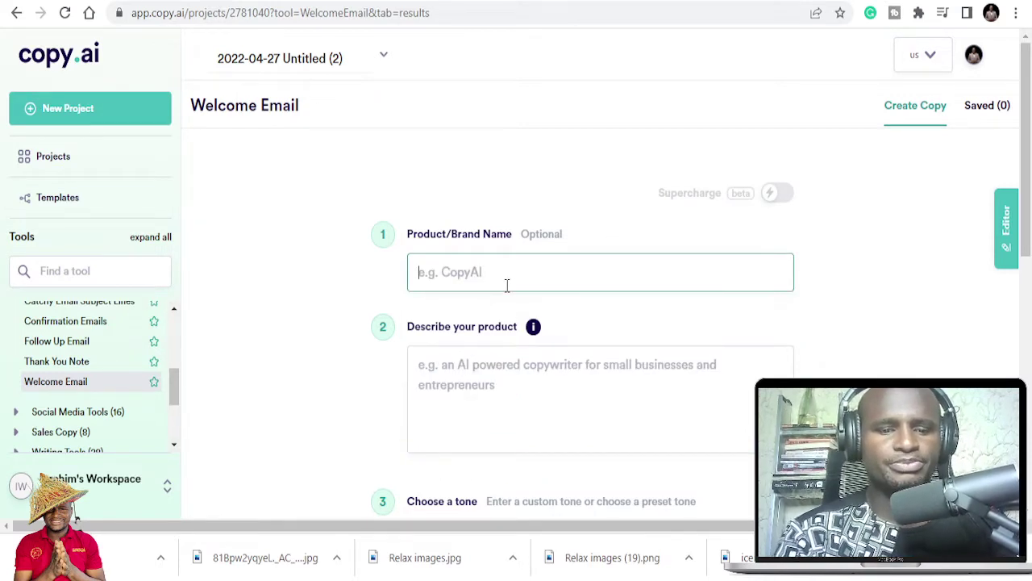
{"action": "type", "text": "Im"}
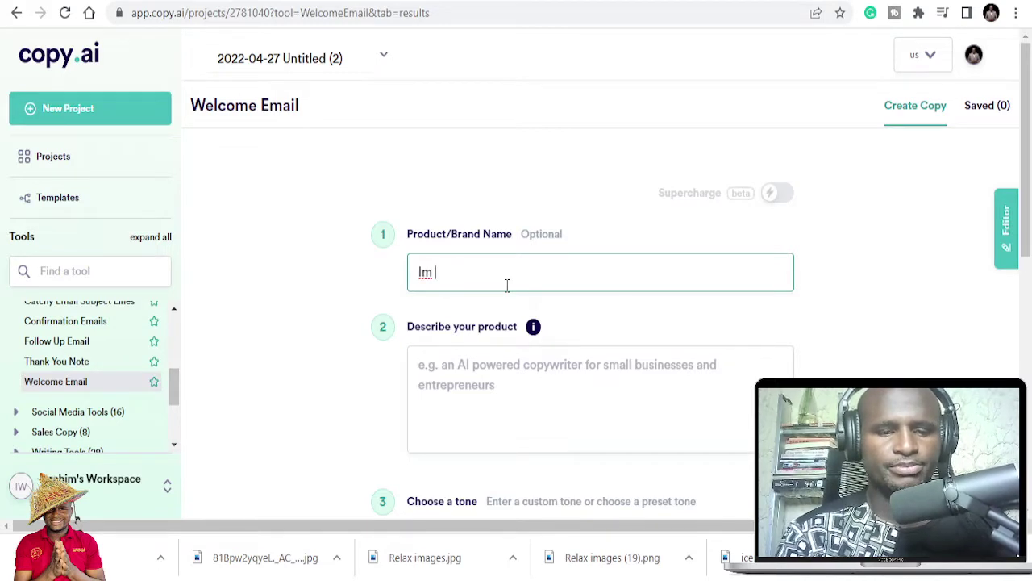
{"action": "type", "text": " Publishing"}
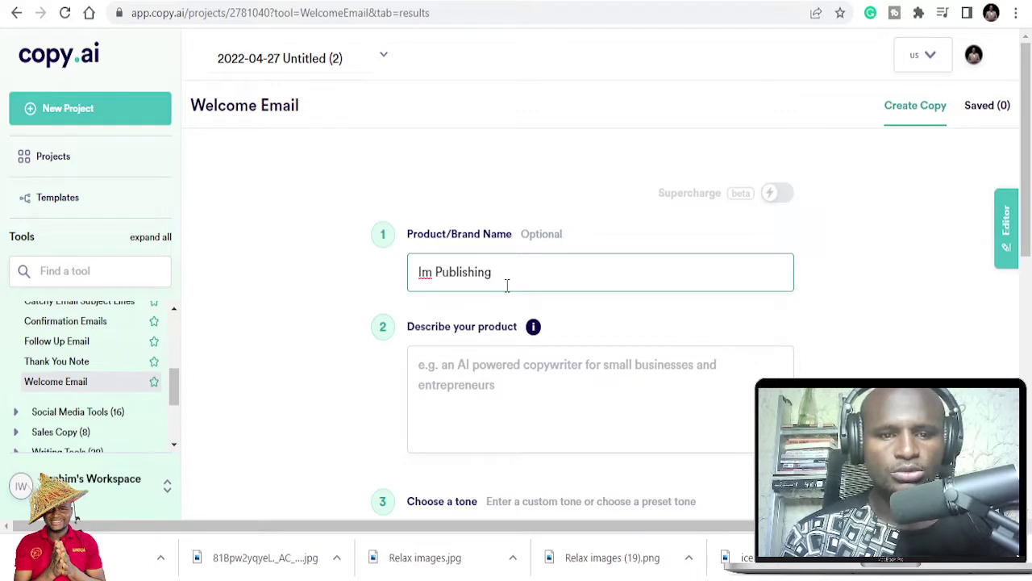
Describe the product as "welcome people who enroll in my public speaking course".
{"action": "left_click", "coordinate": [553, 379]}
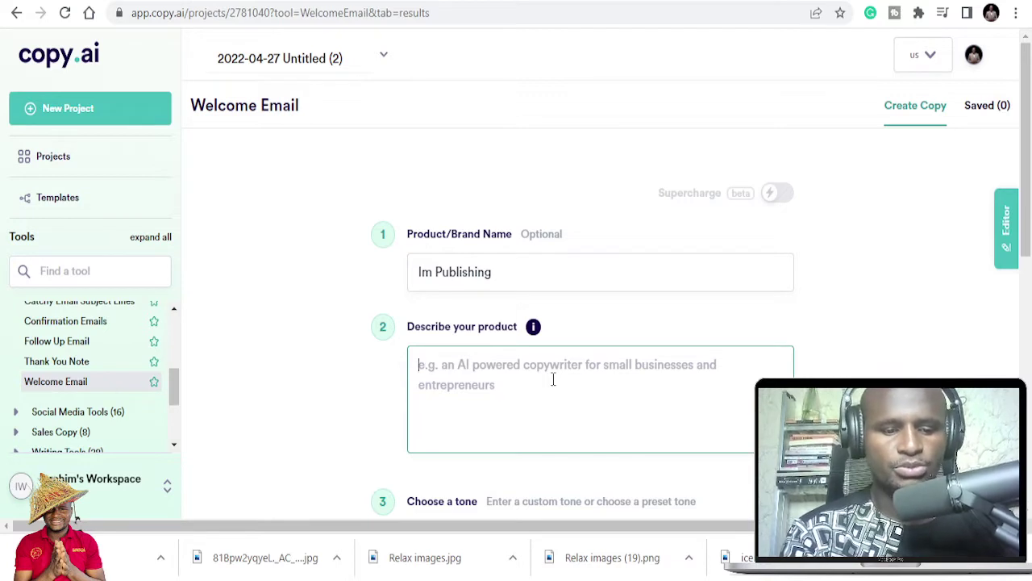
{"action": "type", "text": "welcome pe"}
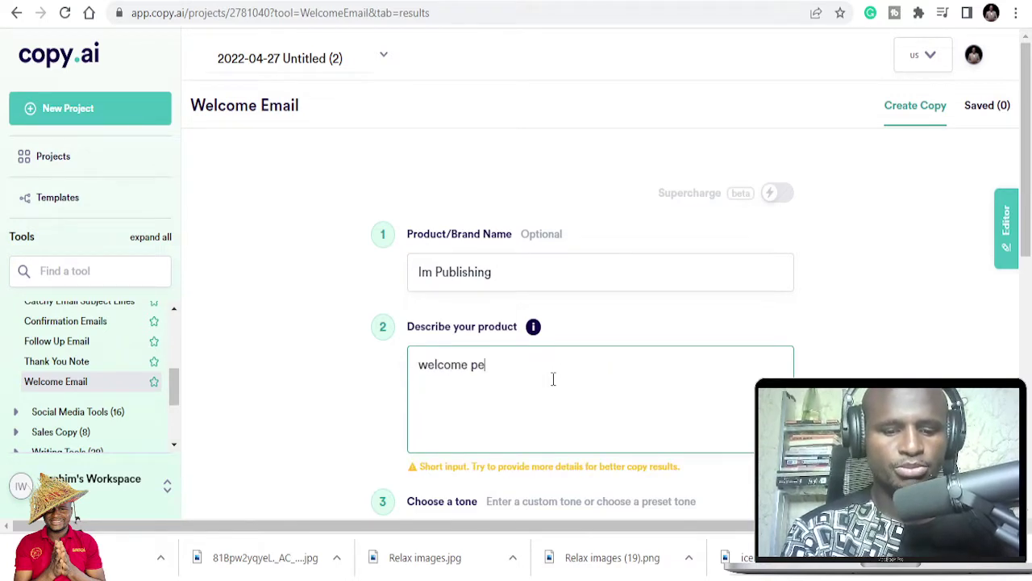
{"action": "type", "text": "ople who enrol"}
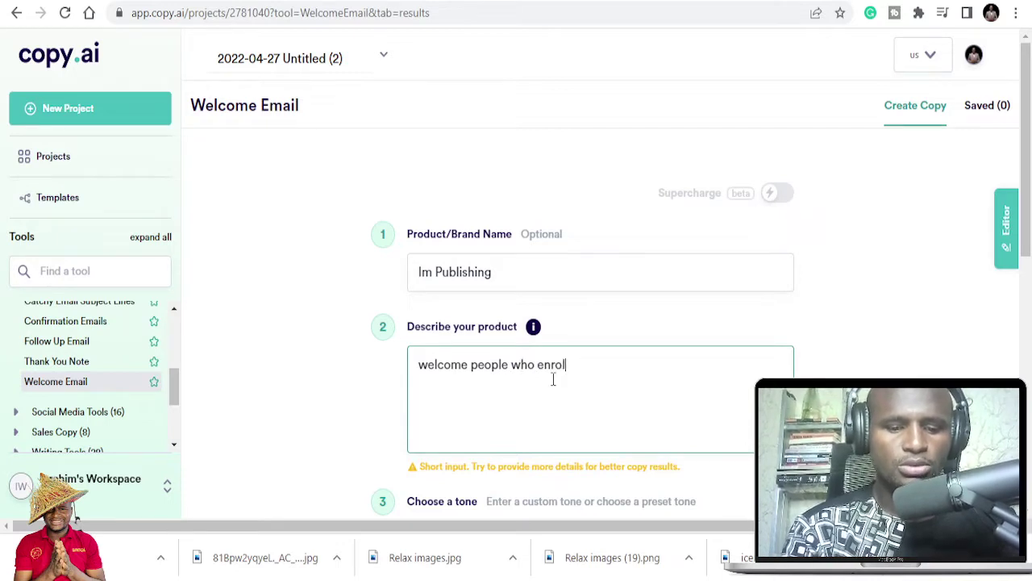
{"action": "type", "text": "l in my"}
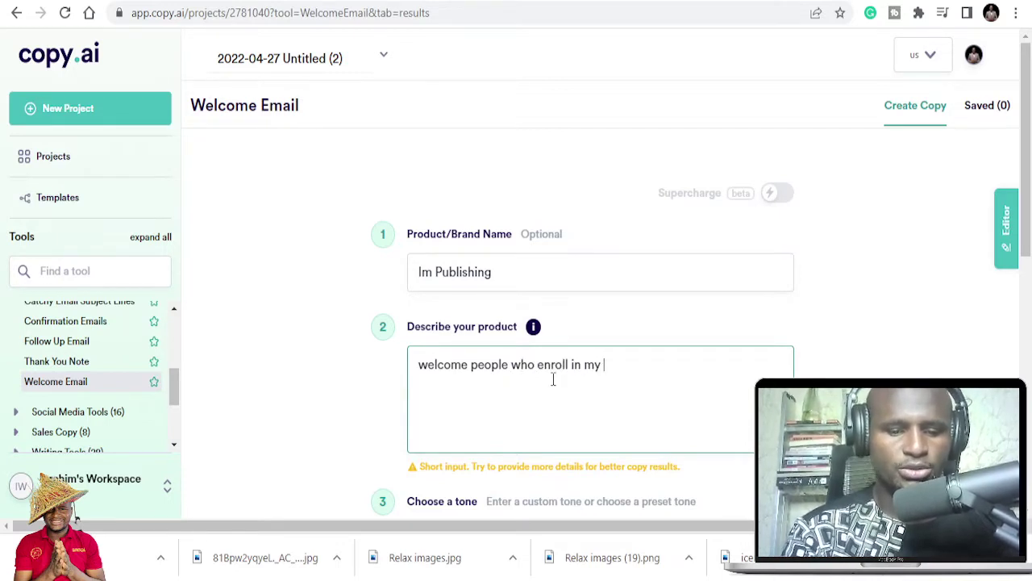
{"action": "type", "text": " public"}
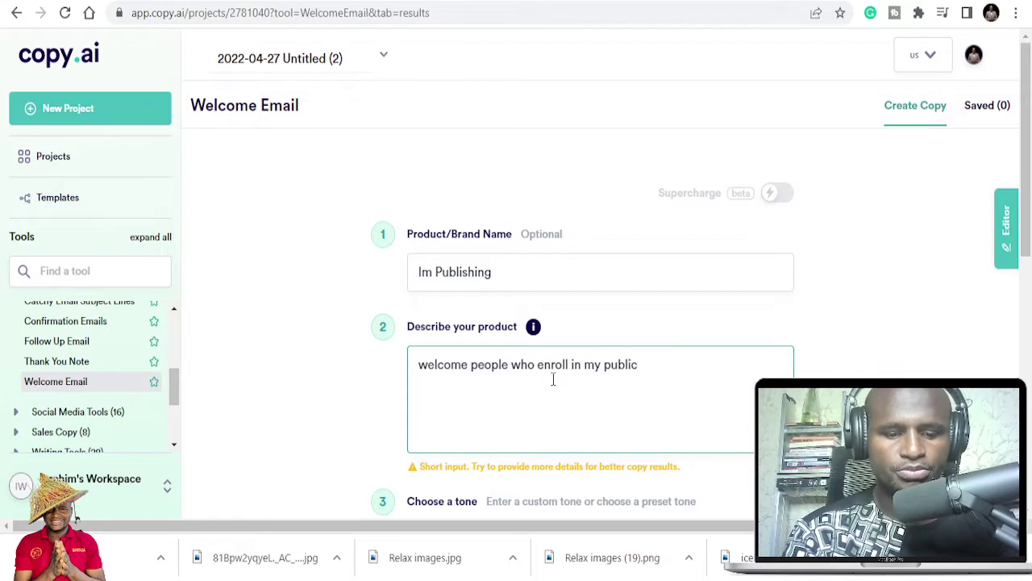
{"action": "type", "text": " speaking"}
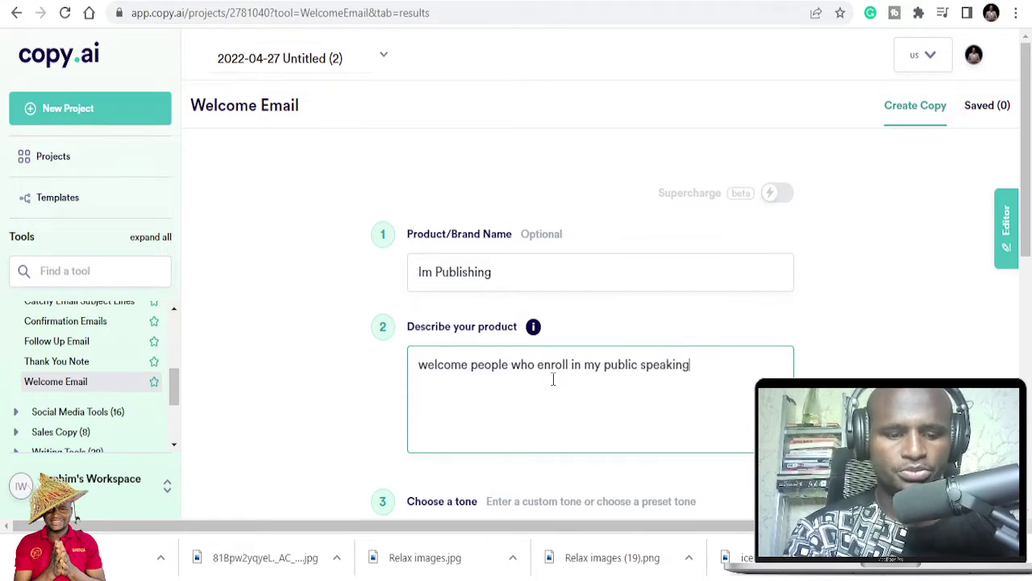
{"action": "type", "text": " cou"}
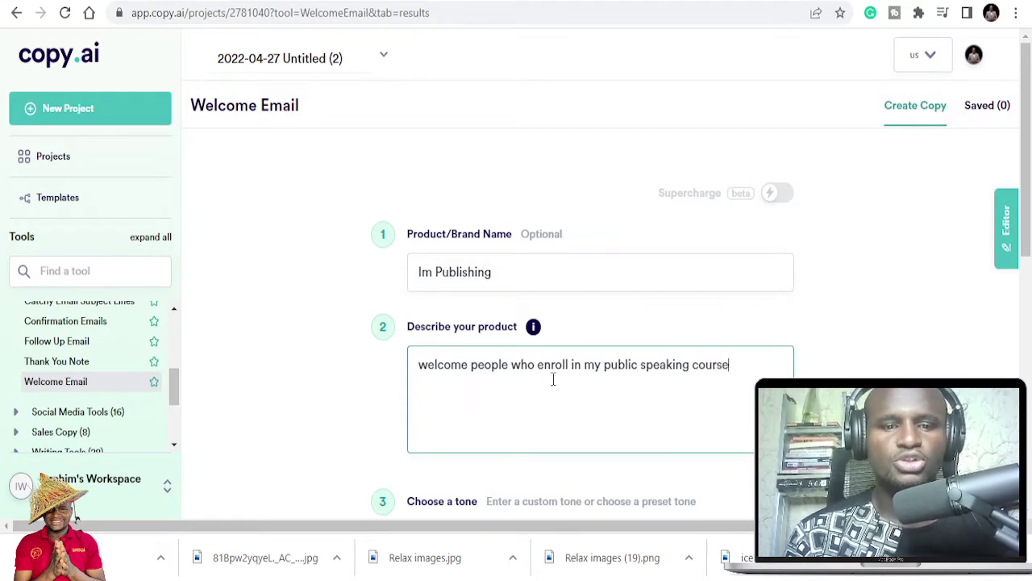
{"action": "type", "text": "rse"}
Set the tone to Professional, generate the welcome email copy and view the first result.
{"action": "scroll", "coordinate": [553, 380], "scroll_direction": "down", "scroll_amount": 2}
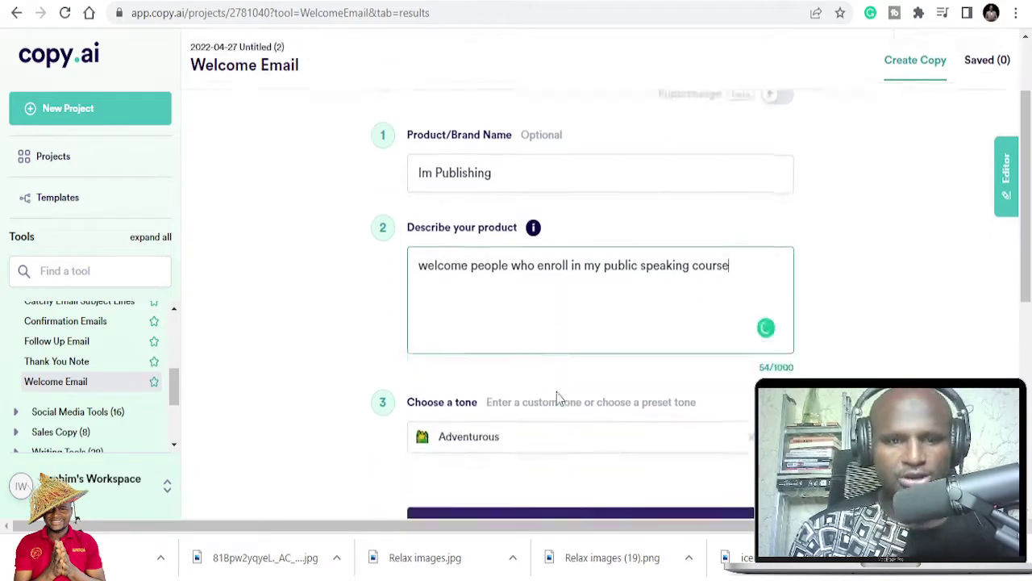
{"action": "left_click", "coordinate": [583, 376]}
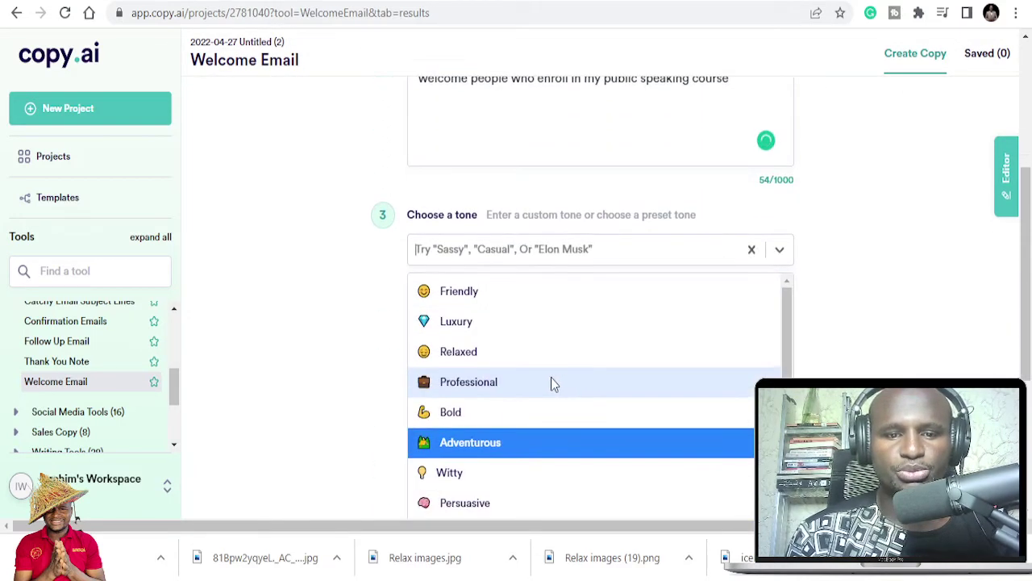
{"action": "left_click", "coordinate": [551, 383]}
{"action": "scroll", "coordinate": [645, 367], "scroll_direction": "up", "scroll_amount": 3}
{"action": "scroll", "coordinate": [635, 387], "scroll_direction": "down", "scroll_amount": 2}
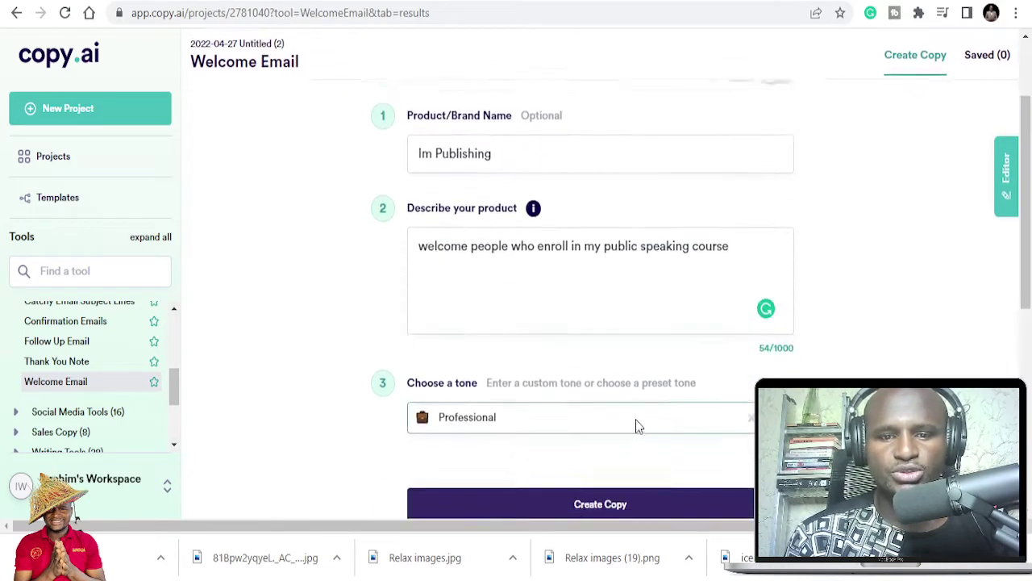
{"action": "left_click", "coordinate": [620, 416]}
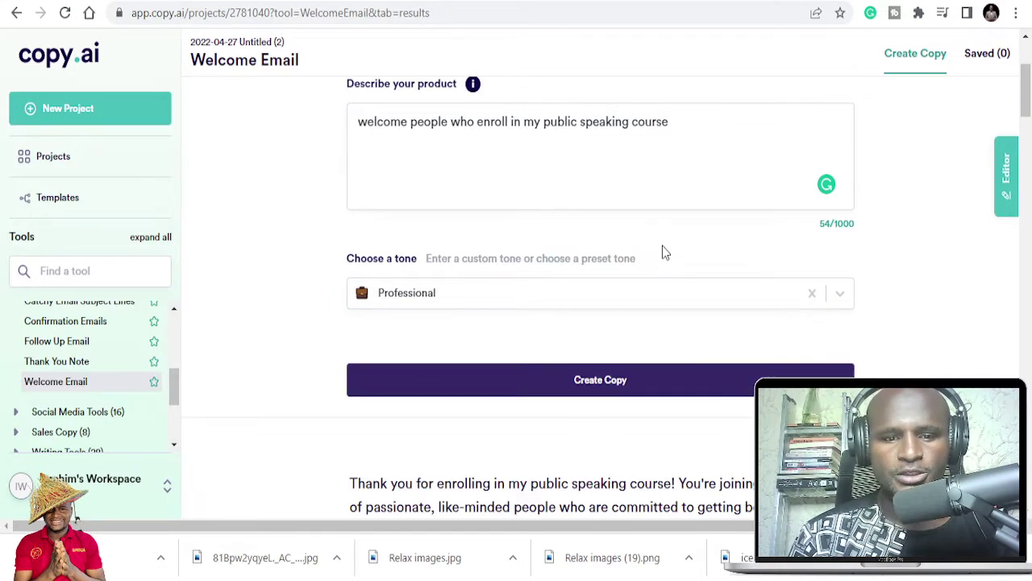
{"action": "scroll", "coordinate": [663, 253], "scroll_direction": "down", "scroll_amount": 3}
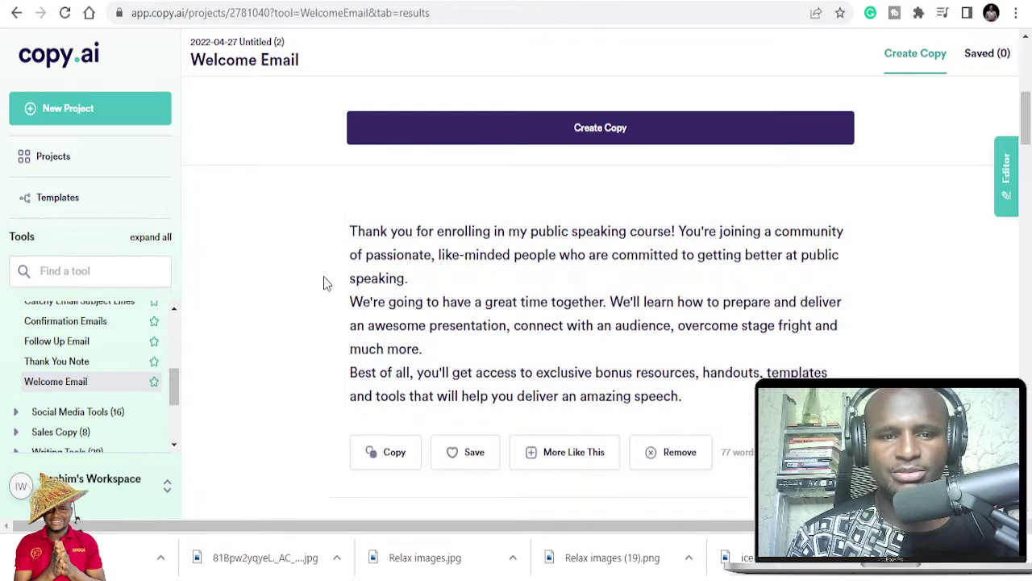
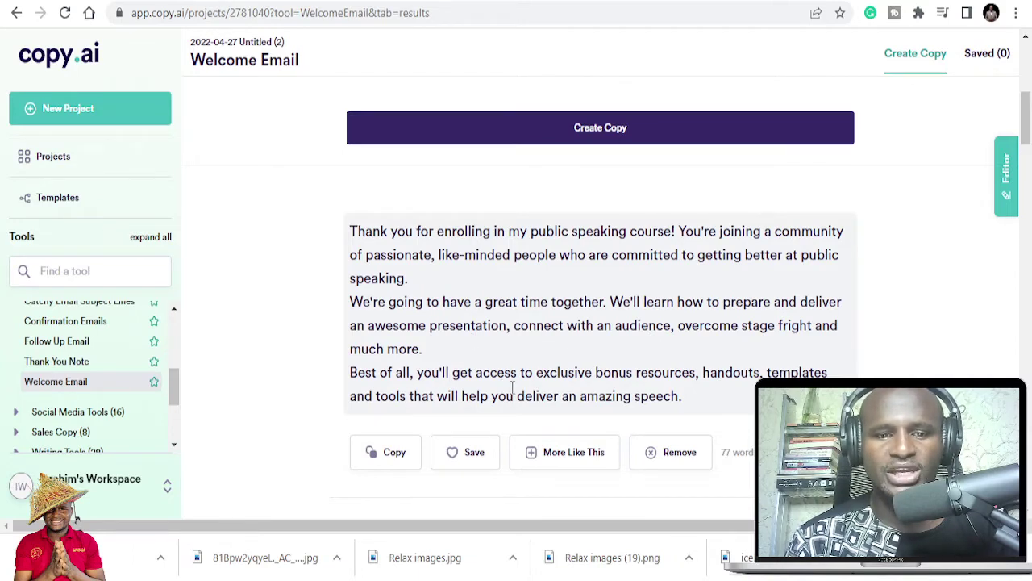
Review the generated welcome email variants, highlighting the brand name in the "Hello NAME" version.
{"action": "scroll", "coordinate": [709, 399], "scroll_direction": "down", "scroll_amount": 2}
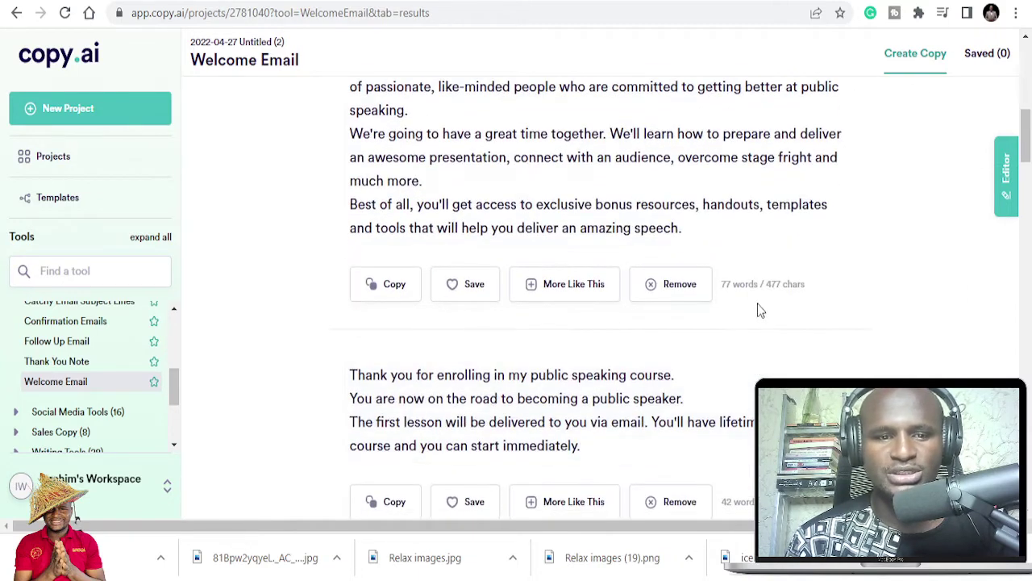
{"action": "scroll", "coordinate": [752, 305], "scroll_direction": "up", "scroll_amount": 1}
{"action": "scroll", "coordinate": [731, 307], "scroll_direction": "up", "scroll_amount": 2}
{"action": "scroll", "coordinate": [730, 309], "scroll_direction": "down", "scroll_amount": 1}
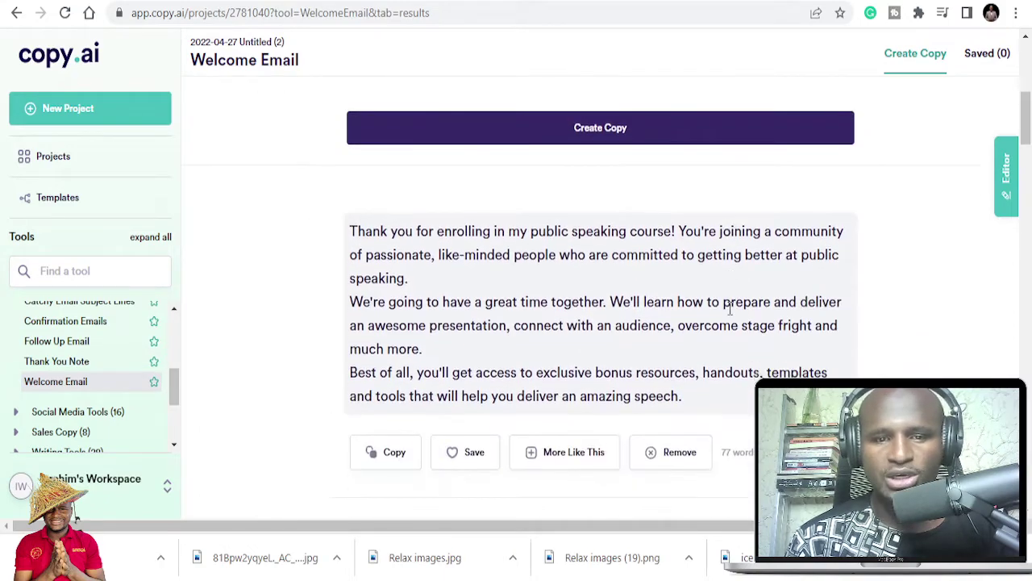
{"action": "scroll", "coordinate": [713, 314], "scroll_direction": "down", "scroll_amount": 1}
{"action": "scroll", "coordinate": [514, 232], "scroll_direction": "down", "scroll_amount": 6}
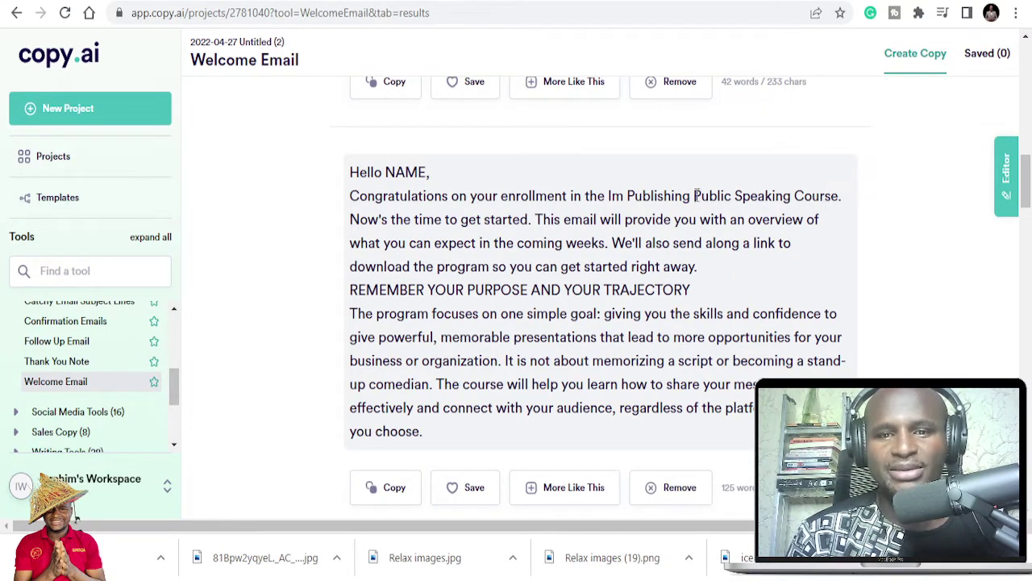
{"action": "left_click_drag", "start_coordinate": [694, 196], "coordinate": [612, 196]}
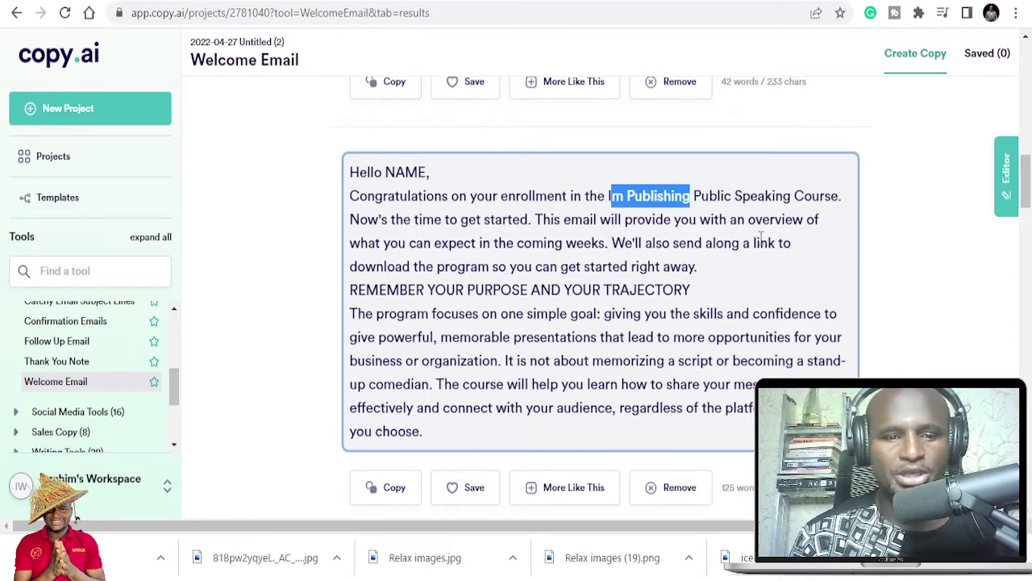
{"action": "scroll", "coordinate": [743, 223], "scroll_direction": "down", "scroll_amount": 10}
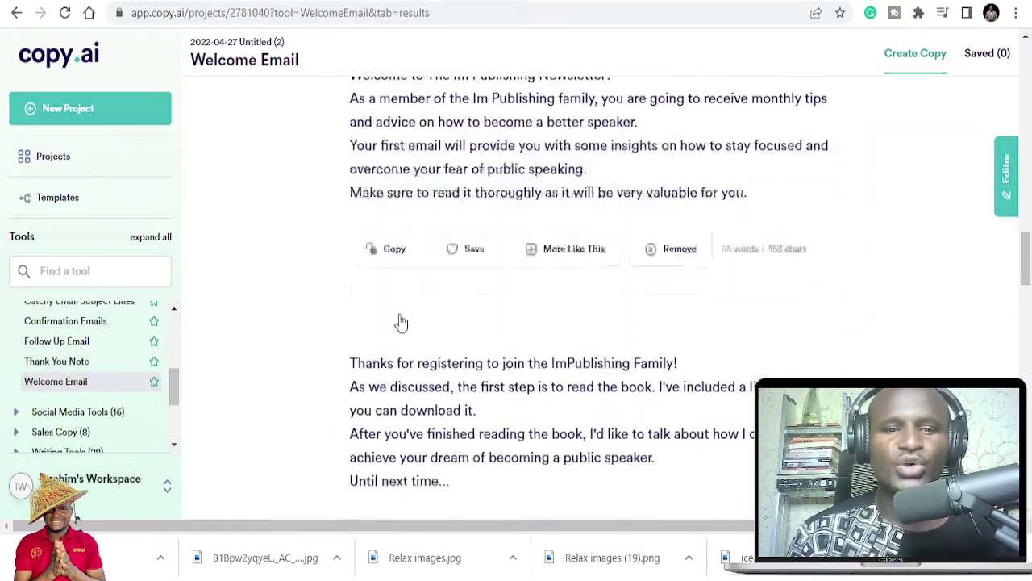
{"action": "scroll", "coordinate": [411, 323], "scroll_direction": "down", "scroll_amount": 5}
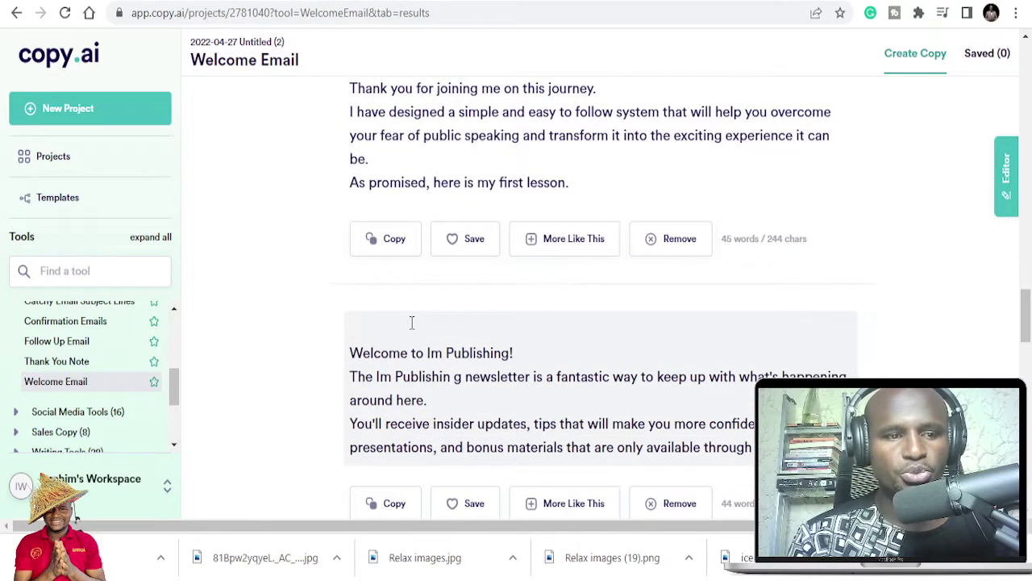
{"action": "scroll", "coordinate": [202, 357], "scroll_direction": "up", "scroll_amount": 1}
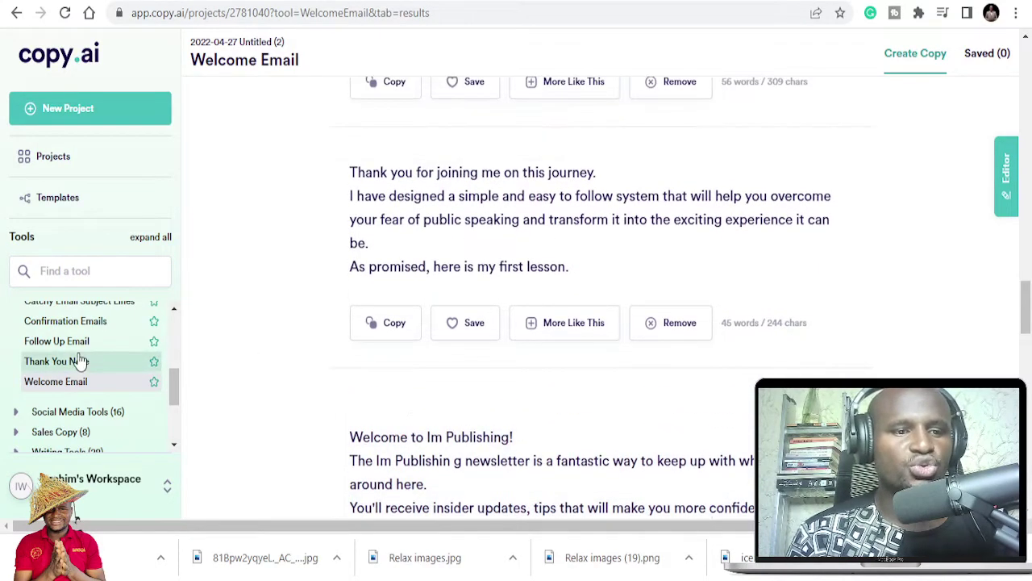
Look over the Email/Letter tools and open the Thank You Note tool.
{"action": "scroll", "coordinate": [76, 362], "scroll_direction": "up", "scroll_amount": 2}
{"action": "scroll", "coordinate": [78, 379], "scroll_direction": "down", "scroll_amount": 2}
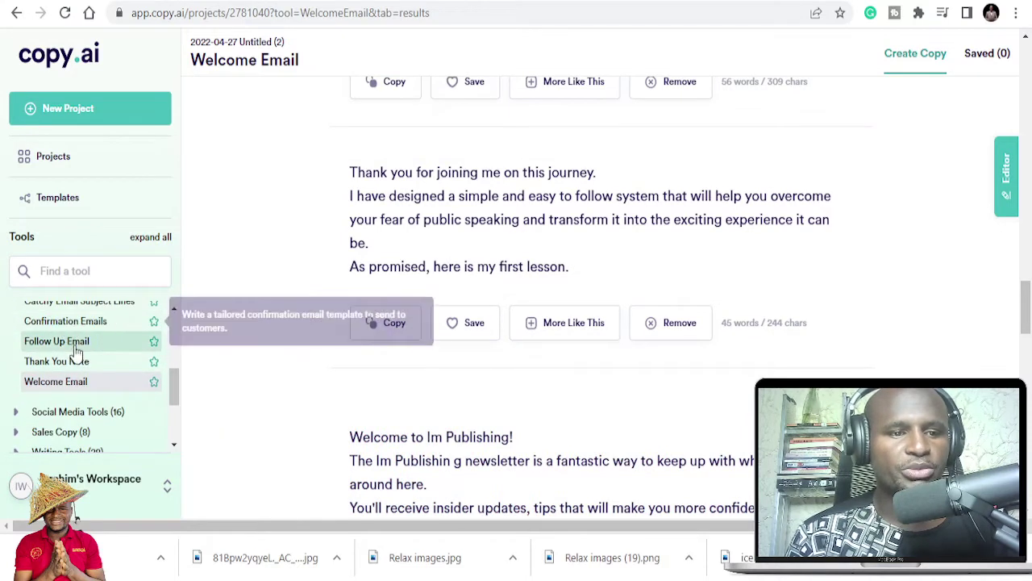
{"action": "scroll", "coordinate": [89, 387], "scroll_direction": "up", "scroll_amount": 2}
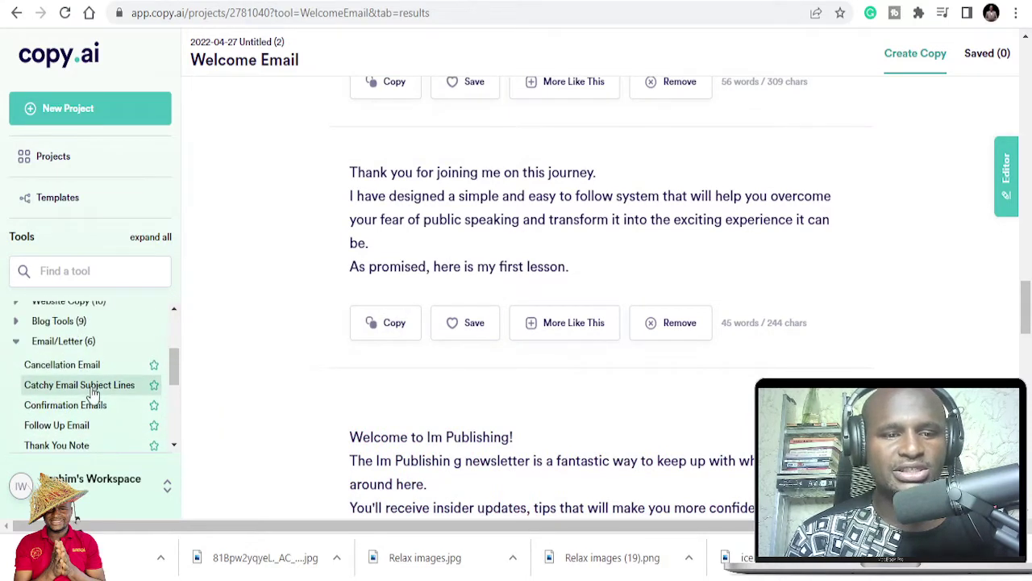
{"action": "scroll", "coordinate": [89, 379], "scroll_direction": "down", "scroll_amount": 2}
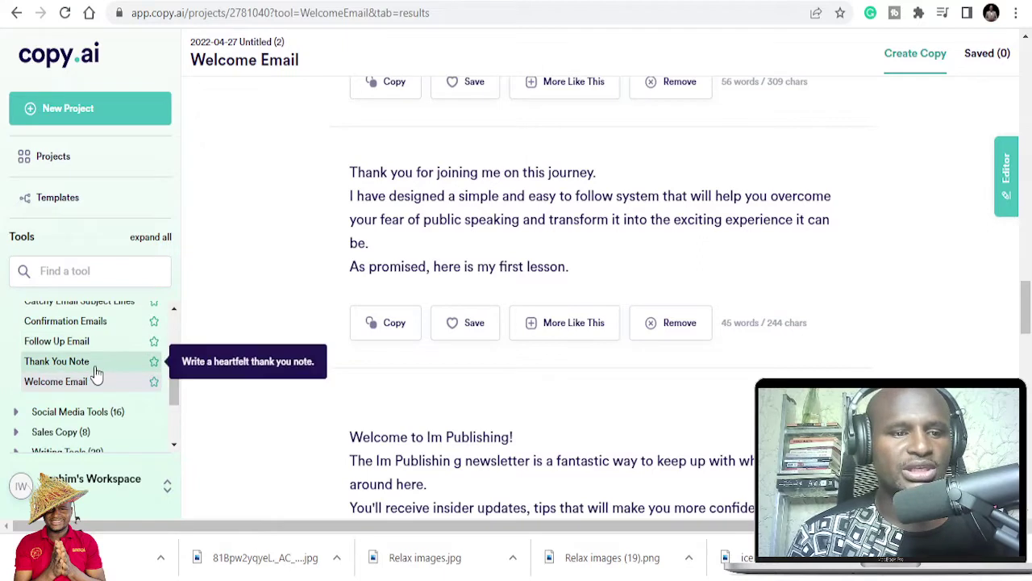
{"action": "left_click", "coordinate": [91, 363]}
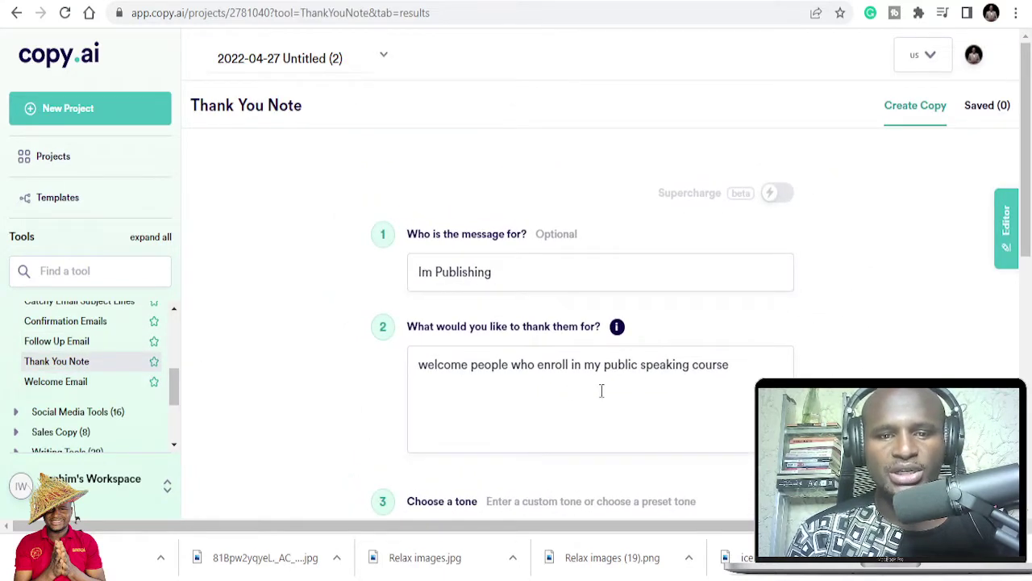
Replace "welcome" with "than" in the reason for thanking and generate the thank-you note copy in the Professional tone.
{"action": "left_click", "coordinate": [468, 367]}
{"action": "left_click_drag", "start_coordinate": [470, 366], "coordinate": [416, 366]}
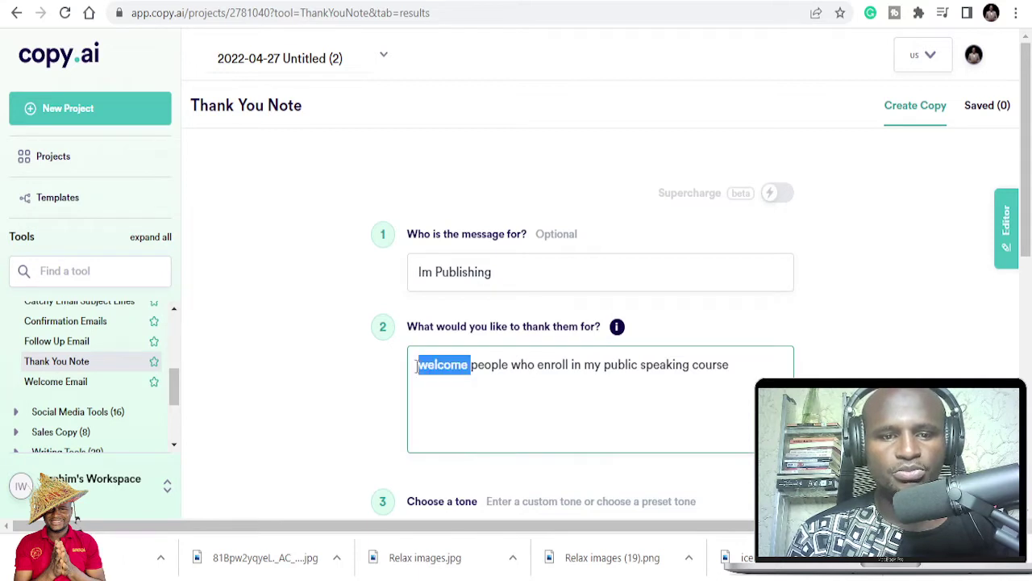
{"action": "type", "text": "than"}
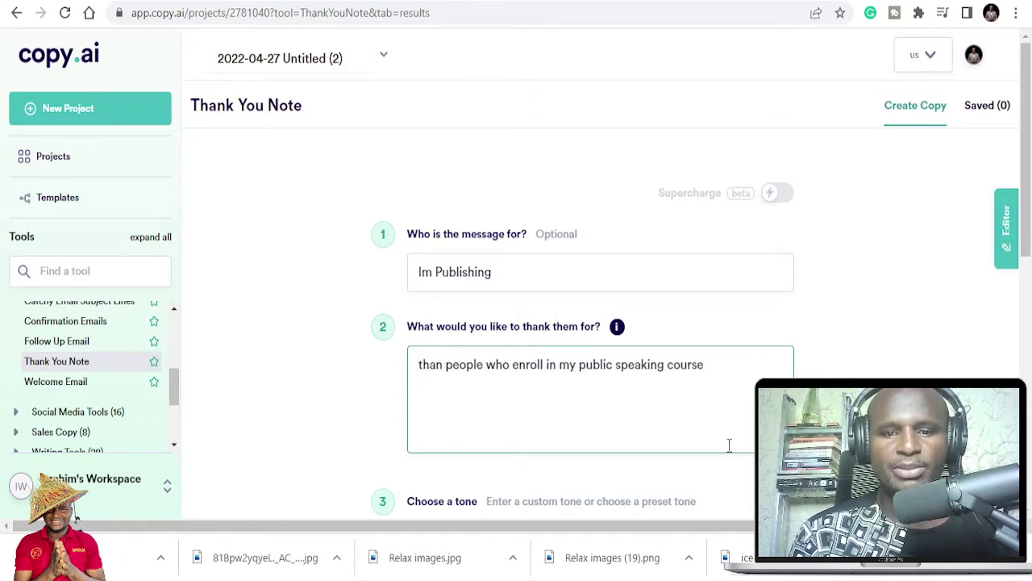
{"action": "scroll", "coordinate": [645, 439], "scroll_direction": "down", "scroll_amount": 2}
{"action": "left_click", "coordinate": [595, 453]}
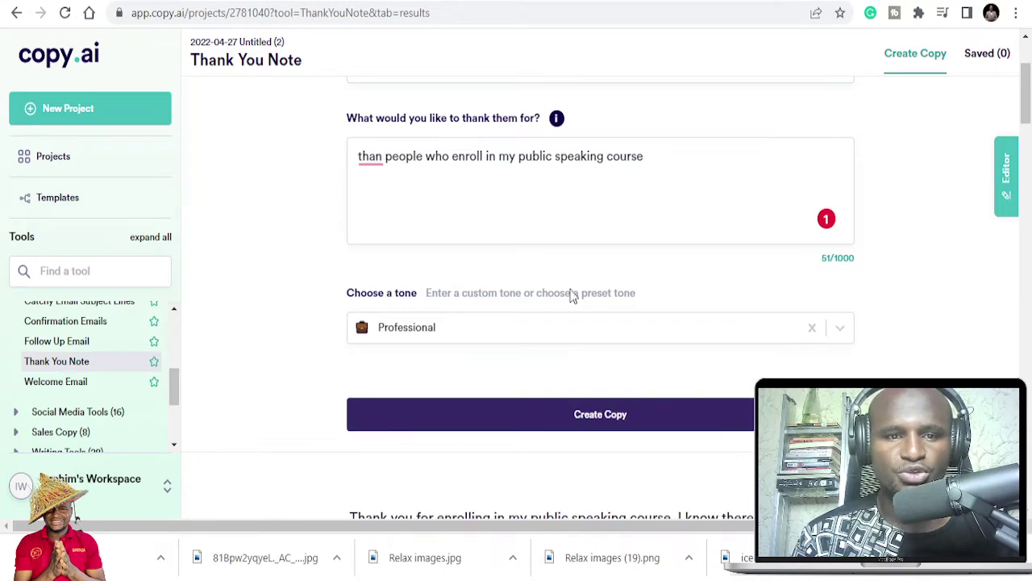
Read through the generated thank-you notes for the public speaking course.
{"action": "scroll", "coordinate": [565, 299], "scroll_direction": "down", "scroll_amount": 2}
{"action": "scroll", "coordinate": [484, 274], "scroll_direction": "up", "scroll_amount": 2}
{"action": "scroll", "coordinate": [456, 267], "scroll_direction": "down", "scroll_amount": 2}
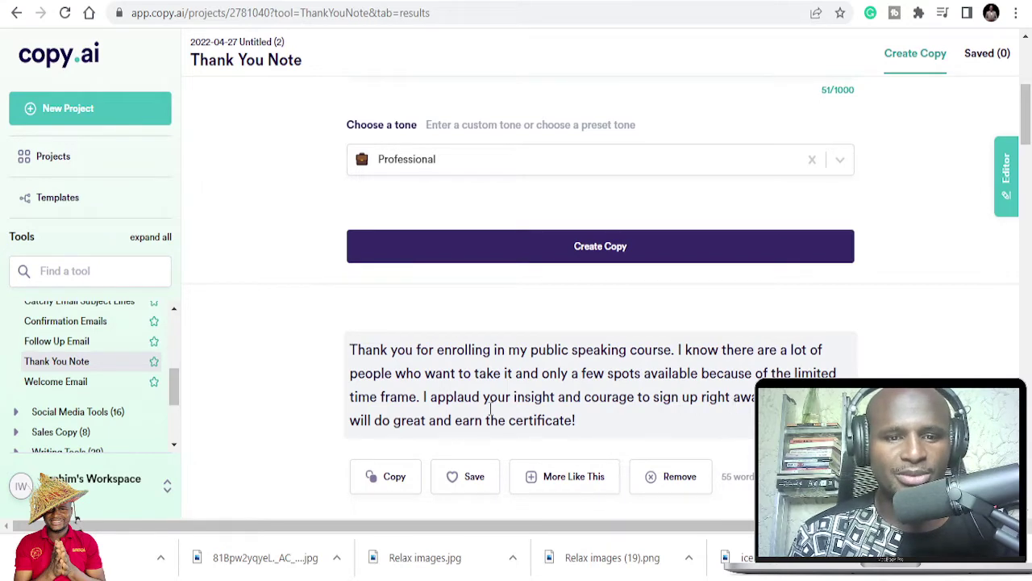
{"action": "scroll", "coordinate": [597, 425], "scroll_direction": "down", "scroll_amount": 3}
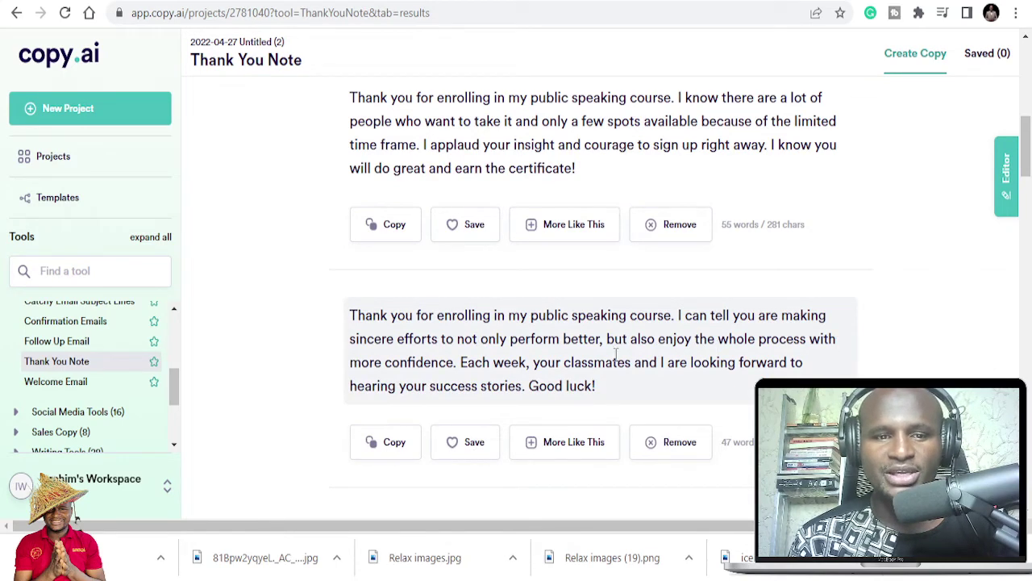
{"action": "scroll", "coordinate": [548, 354], "scroll_direction": "down", "scroll_amount": 6}
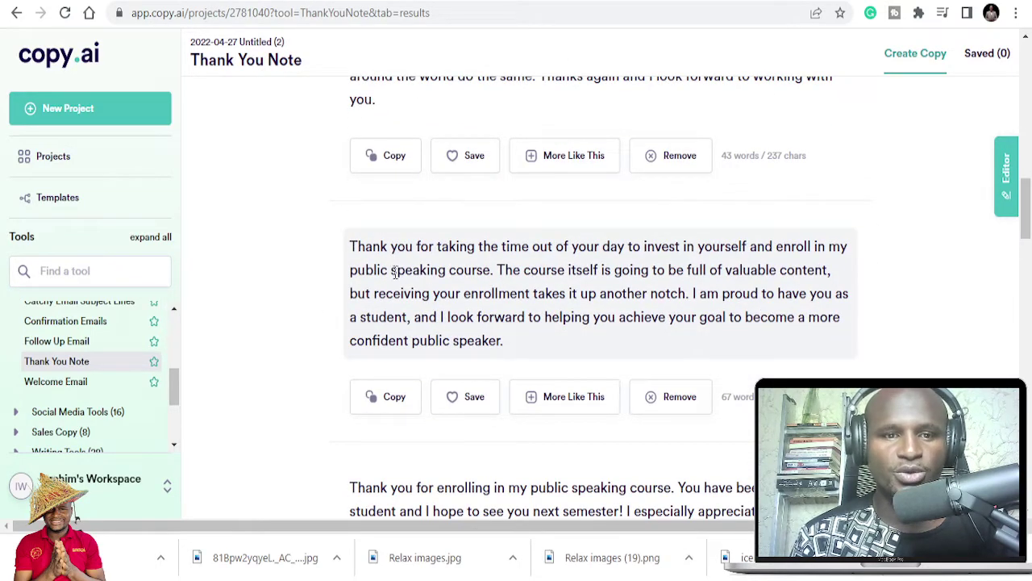
{"action": "scroll", "coordinate": [526, 274], "scroll_direction": "down", "scroll_amount": 8}
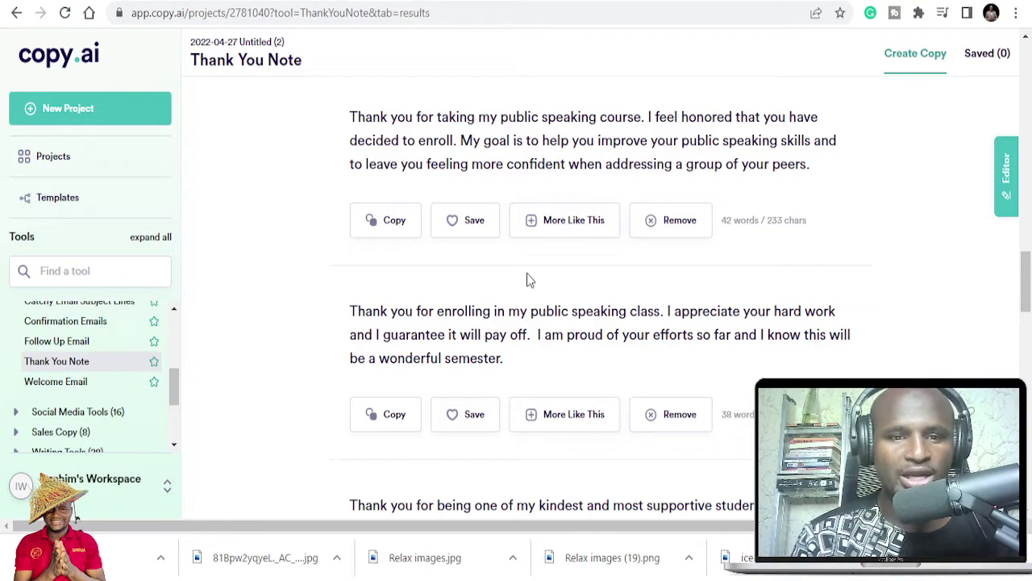
{"action": "scroll", "coordinate": [528, 278], "scroll_direction": "down", "scroll_amount": 5}
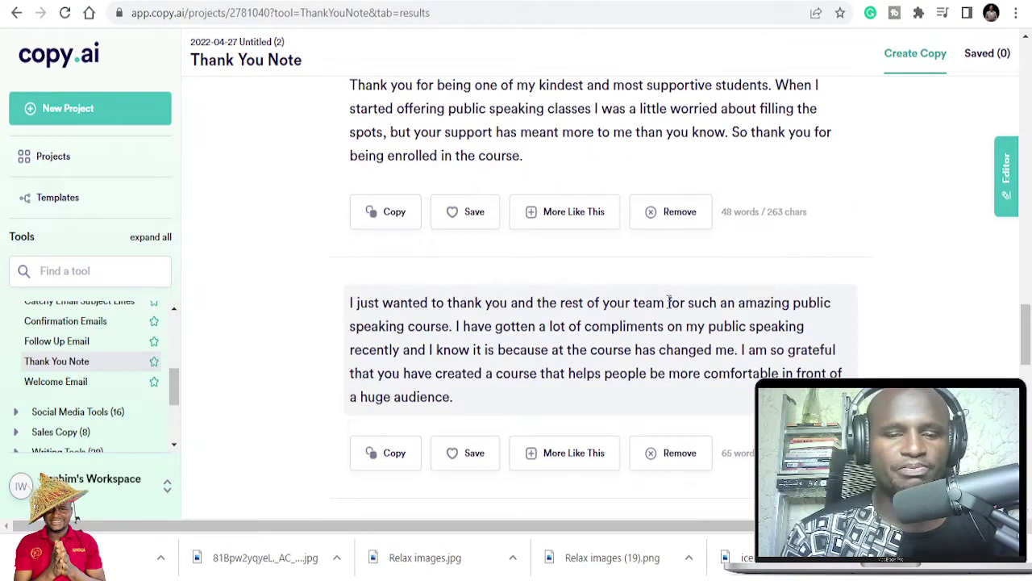
Copy the thank-you note mentioning "sincere efforts" and remove it from the results.
{"action": "scroll", "coordinate": [669, 302], "scroll_direction": "up", "scroll_amount": 10}
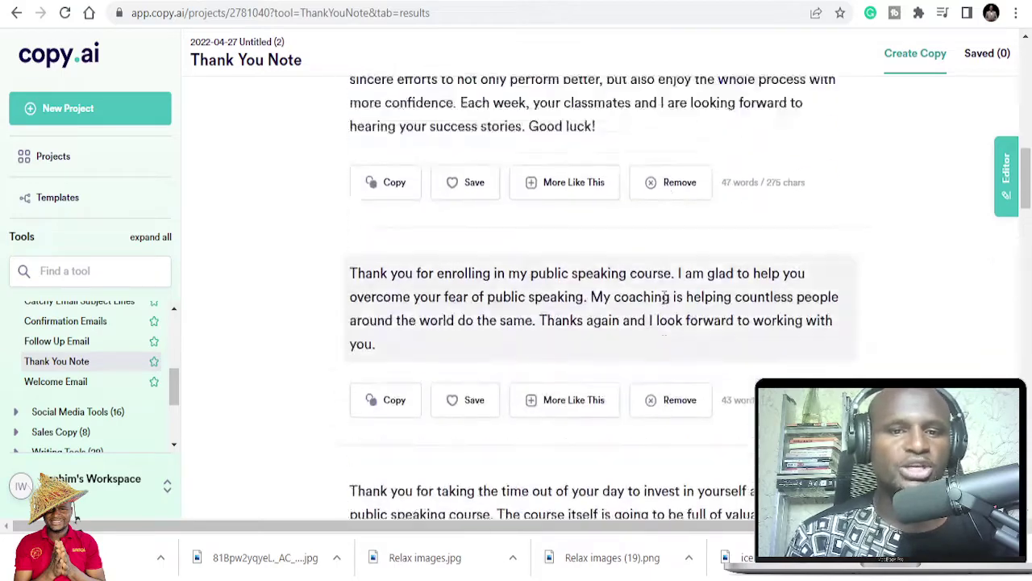
{"action": "scroll", "coordinate": [669, 301], "scroll_direction": "up", "scroll_amount": 2}
{"action": "scroll", "coordinate": [634, 341], "scroll_direction": "down", "scroll_amount": 1}
{"action": "left_click", "coordinate": [392, 274]}
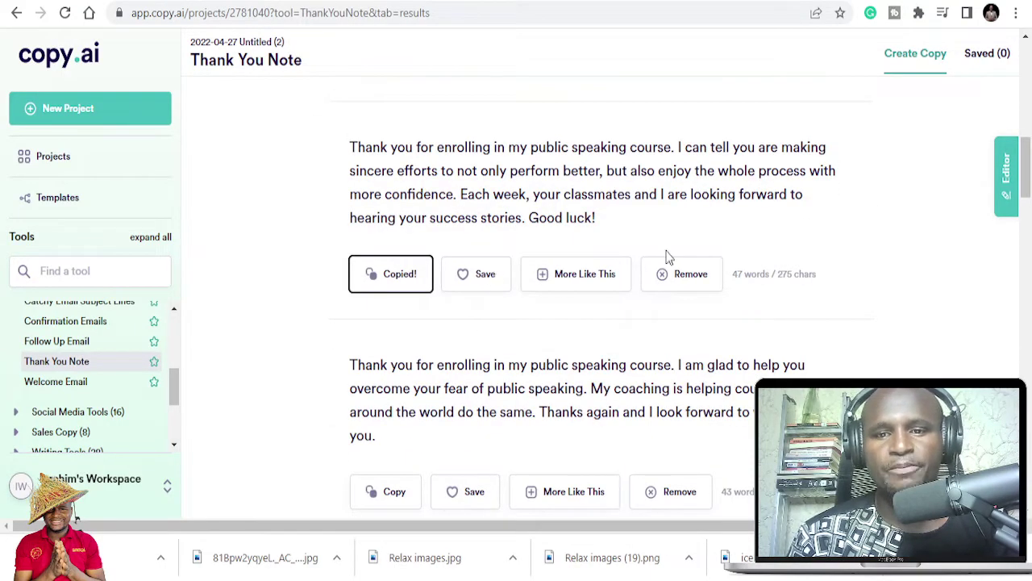
{"action": "left_click", "coordinate": [694, 273]}
Copy and save the note beginning "Thank you for taking the time out of your day".
{"action": "scroll", "coordinate": [679, 357], "scroll_direction": "down", "scroll_amount": 1}
{"action": "scroll", "coordinate": [680, 357], "scroll_direction": "down", "scroll_amount": 2}
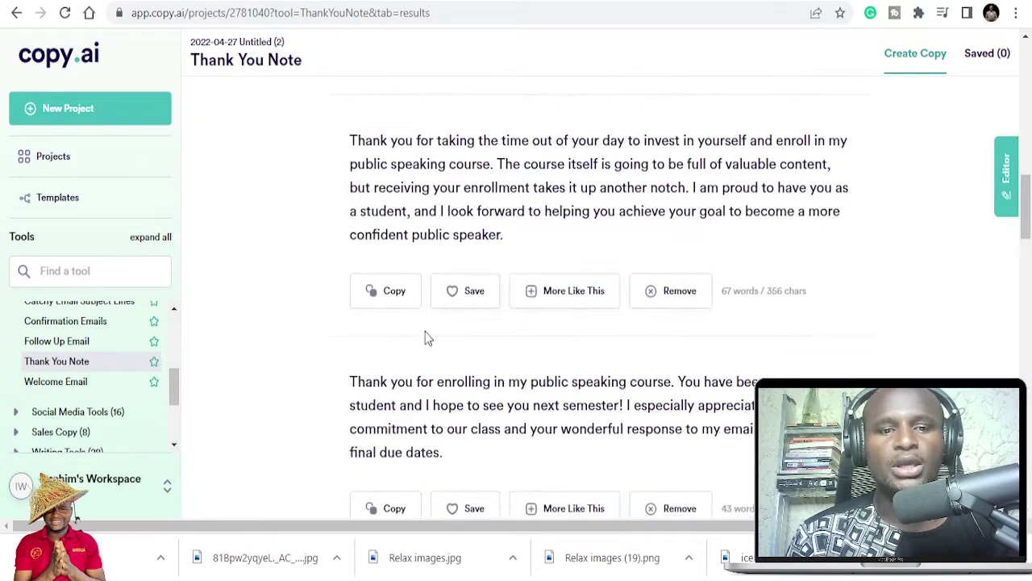
{"action": "left_click", "coordinate": [392, 300]}
{"action": "left_click", "coordinate": [461, 303]}
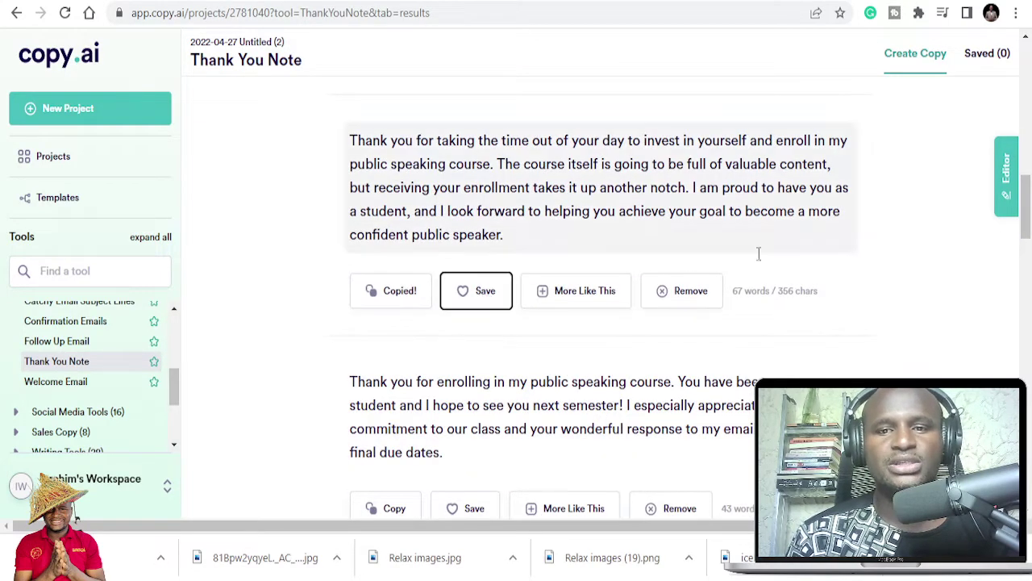
{"action": "left_click", "coordinate": [682, 290]}
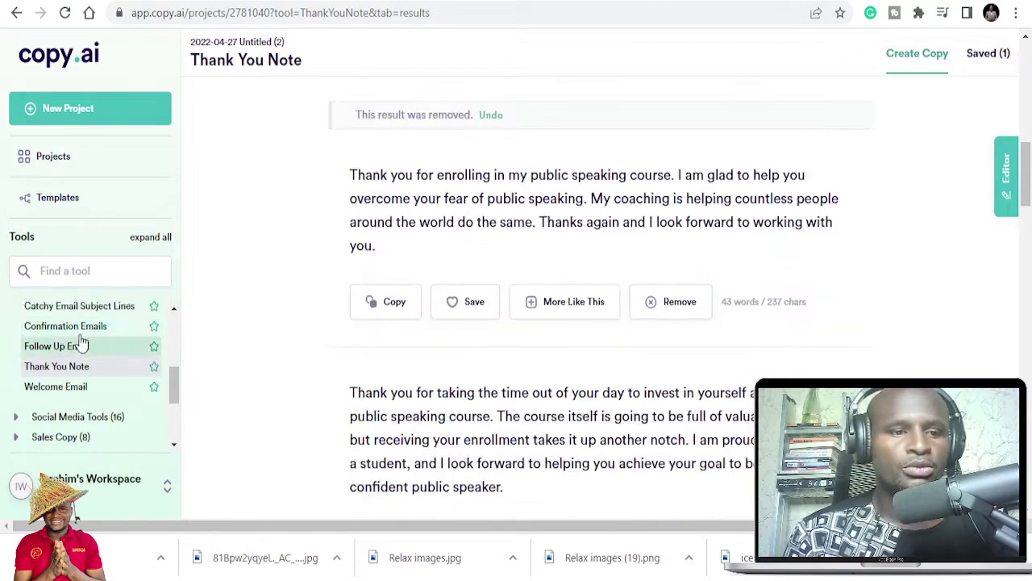
{"action": "scroll", "coordinate": [81, 355], "scroll_direction": "up", "scroll_amount": 3}
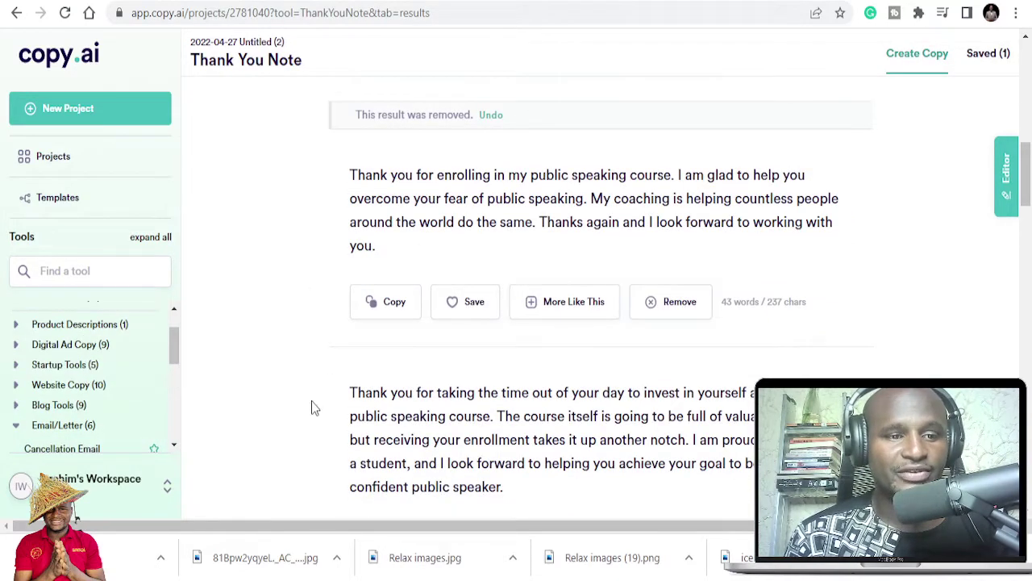
{"action": "scroll", "coordinate": [312, 401], "scroll_direction": "down", "scroll_amount": 2}
{"action": "left_click", "coordinate": [416, 375]}
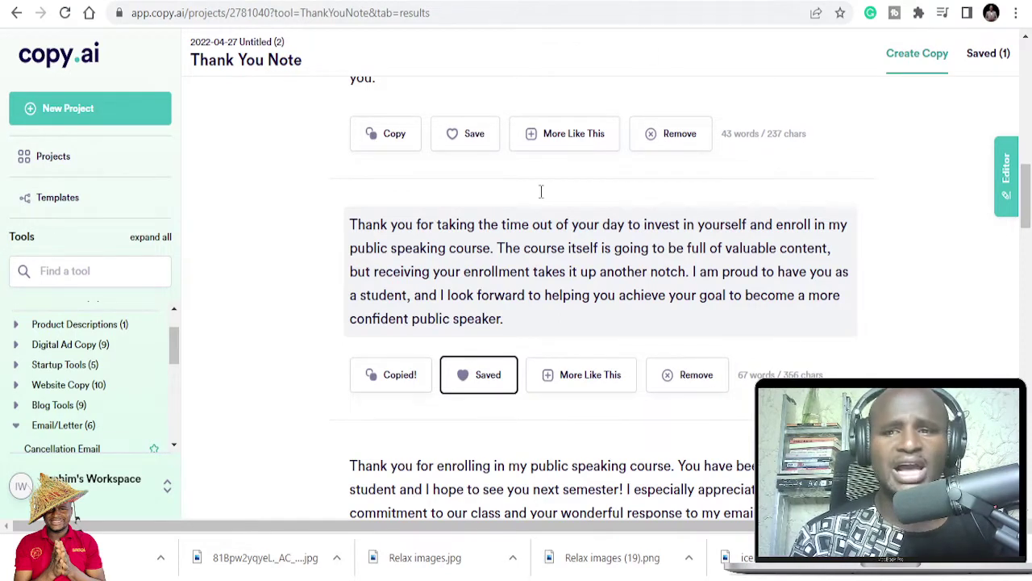
Browse the tool categories and examine the tools listed under Email/Letter.
{"action": "scroll", "coordinate": [111, 359], "scroll_direction": "up", "scroll_amount": 1}
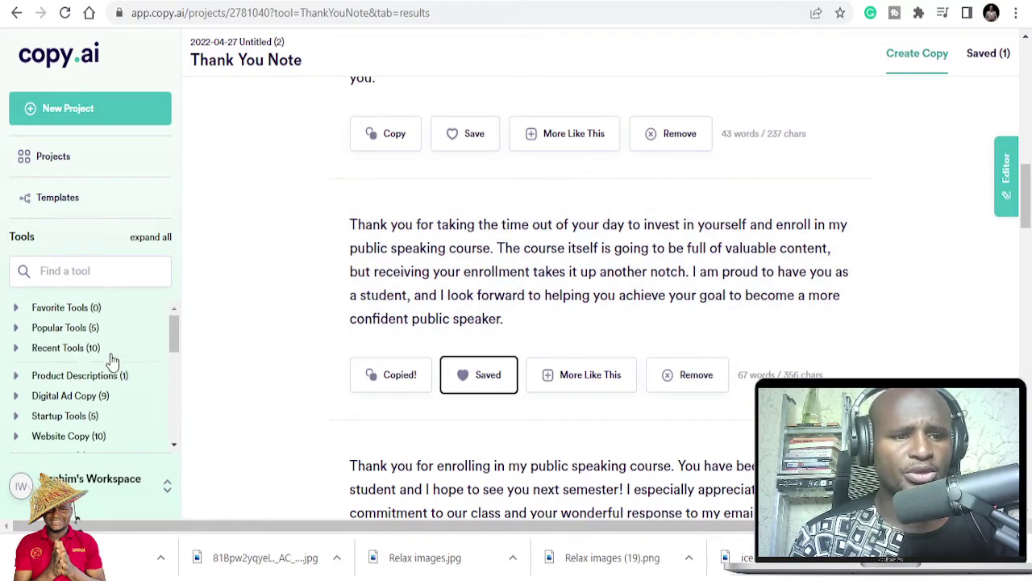
{"action": "scroll", "coordinate": [85, 376], "scroll_direction": "up", "scroll_amount": 2}
{"action": "scroll", "coordinate": [86, 396], "scroll_direction": "down", "scroll_amount": 5}
{"action": "left_click", "coordinate": [69, 424]}
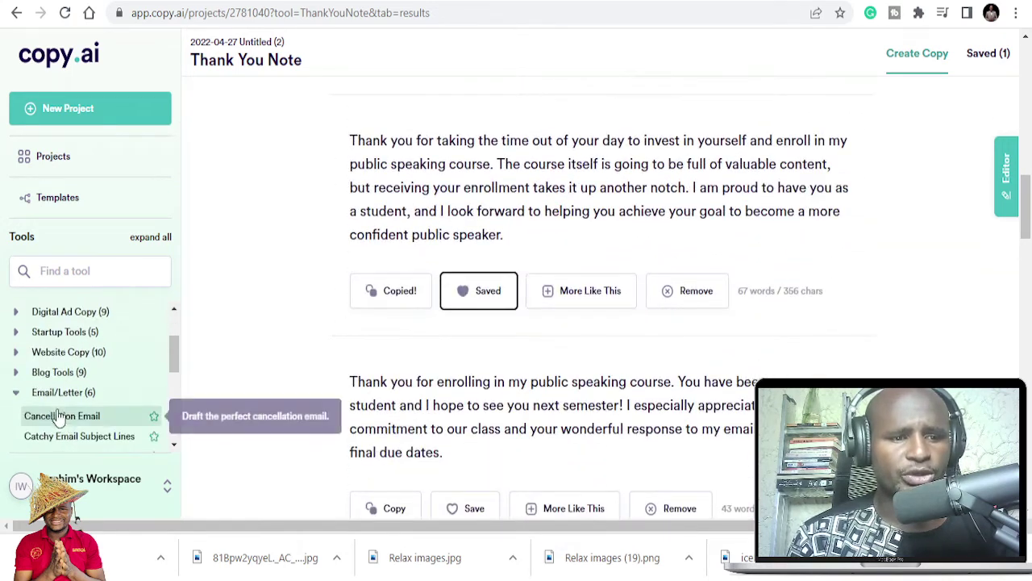
{"action": "scroll", "coordinate": [89, 419], "scroll_direction": "down", "scroll_amount": 2}
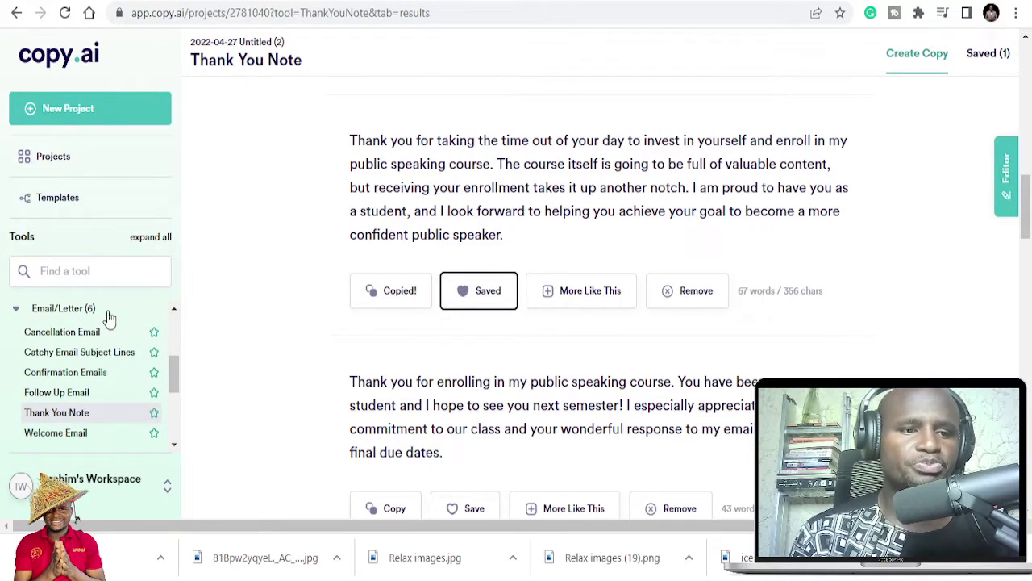
{"action": "scroll", "coordinate": [99, 295], "scroll_direction": "up", "scroll_amount": 2}
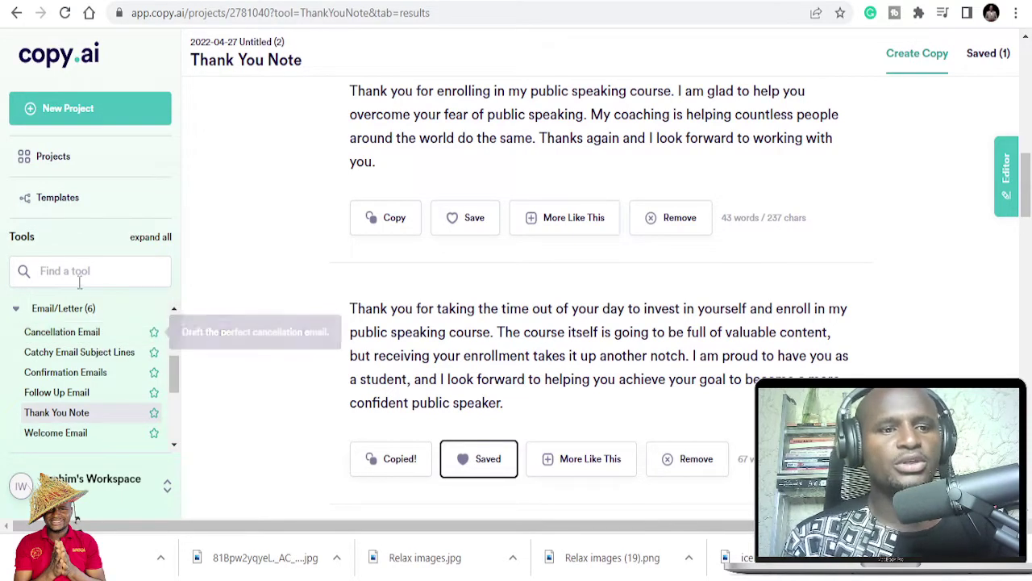
{"action": "scroll", "coordinate": [86, 363], "scroll_direction": "up", "scroll_amount": 3}
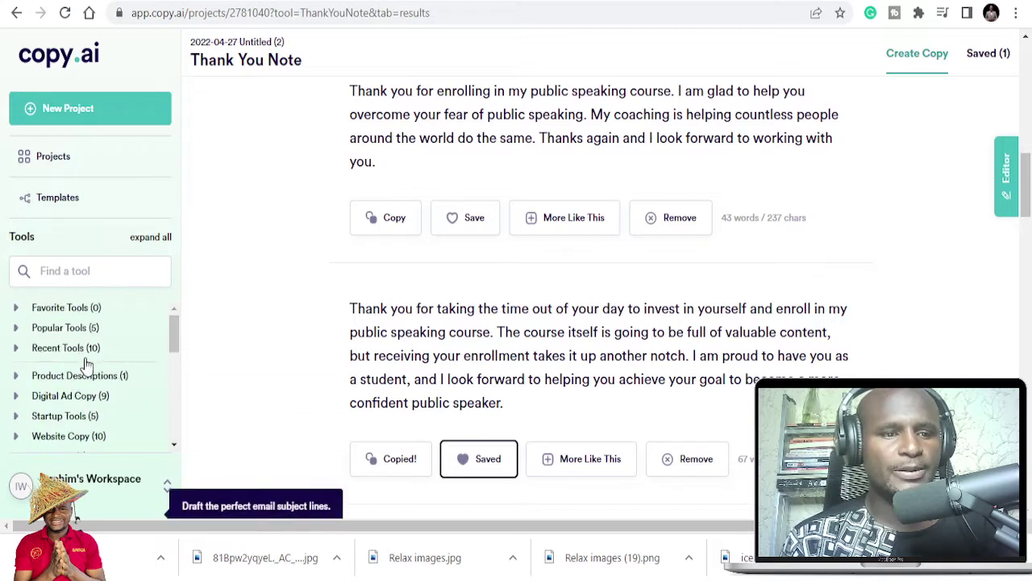
{"action": "scroll", "coordinate": [50, 424], "scroll_direction": "down", "scroll_amount": 3}
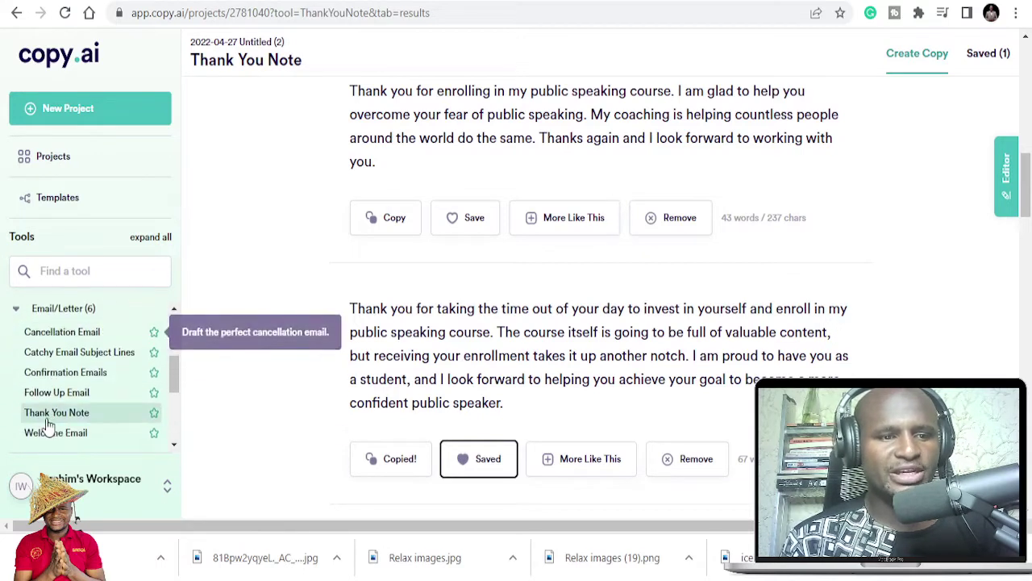
Collapse the Email/Letter category in the tools list.
{"action": "left_click", "coordinate": [18, 311]}
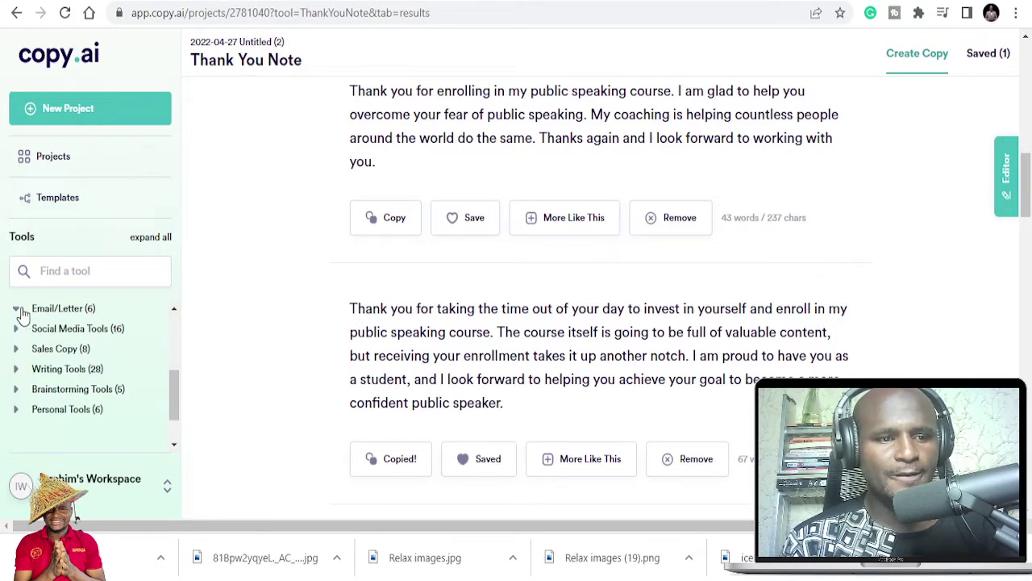
{"action": "left_click", "coordinate": [16, 309]}
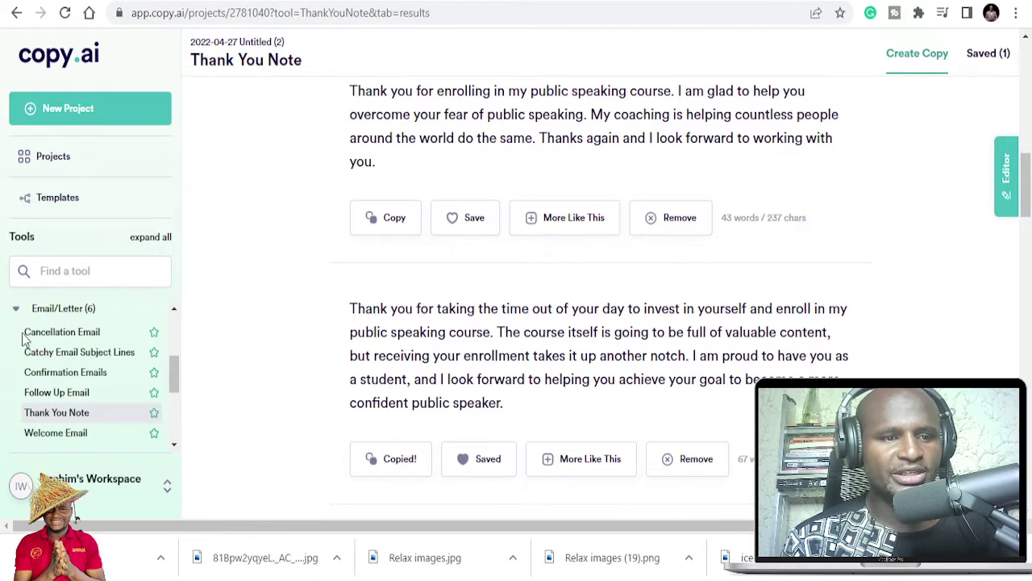
{"action": "left_click", "coordinate": [16, 310]}
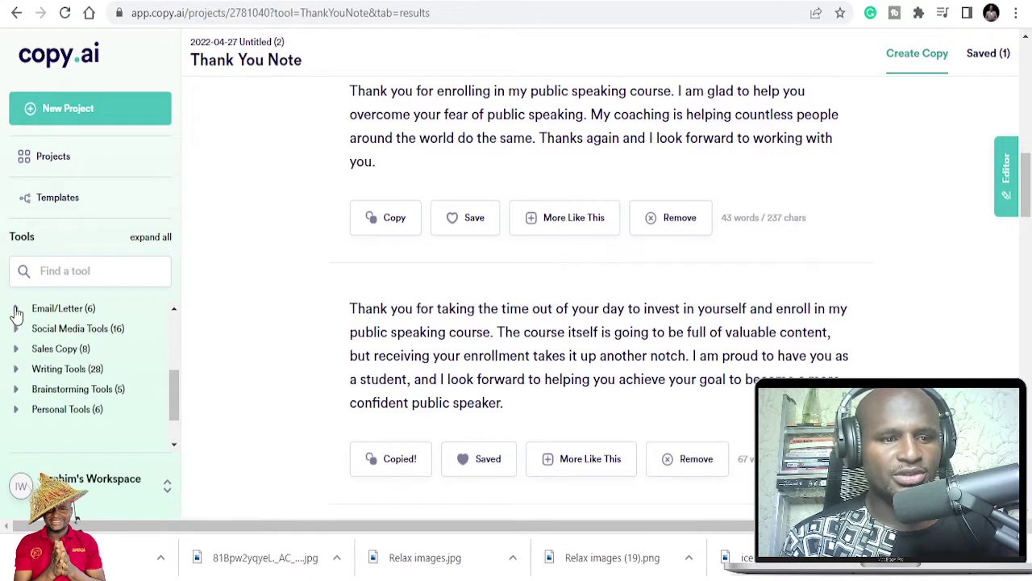
Browse the Social Media Tools category and open the Carousel Post tool.
{"action": "left_click", "coordinate": [16, 329]}
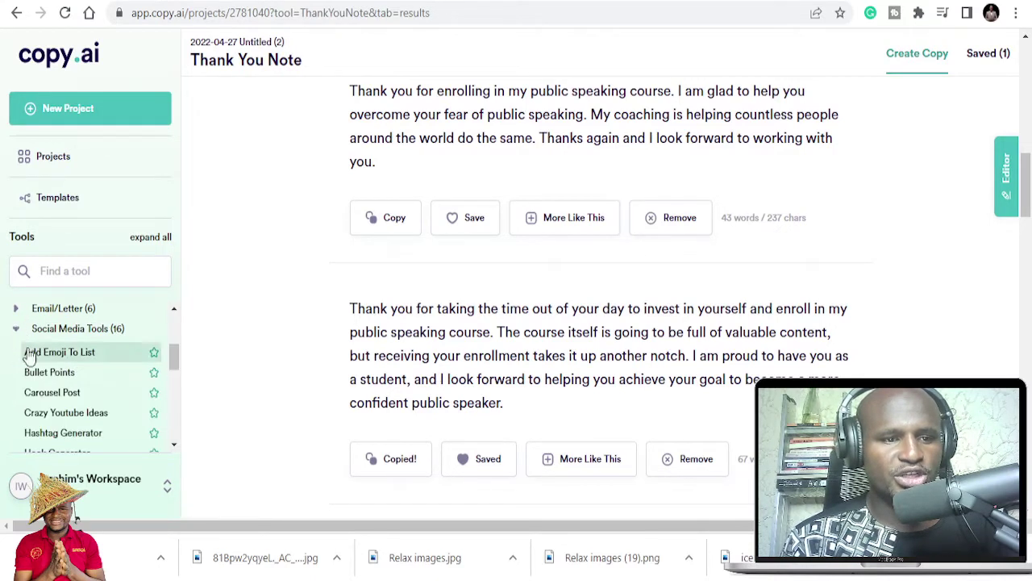
{"action": "scroll", "coordinate": [48, 376], "scroll_direction": "down", "scroll_amount": 1}
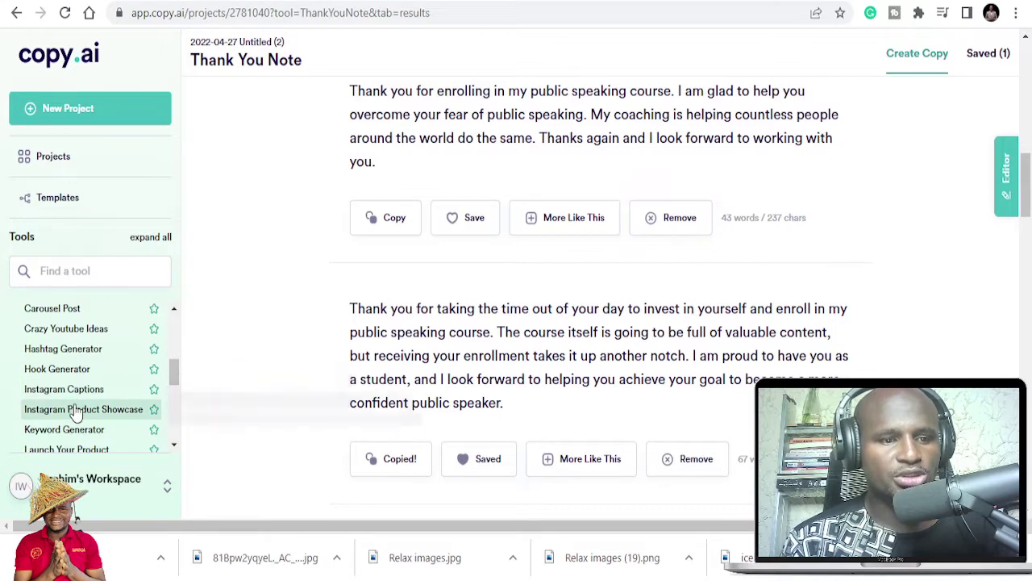
{"action": "scroll", "coordinate": [76, 399], "scroll_direction": "down", "scroll_amount": 1}
{"action": "scroll", "coordinate": [77, 413], "scroll_direction": "down", "scroll_amount": 1}
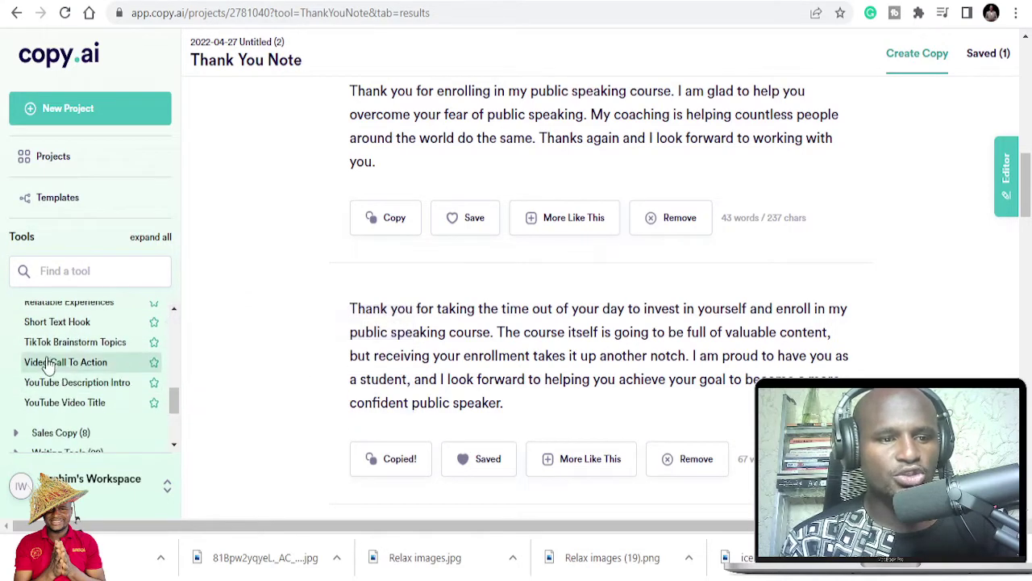
{"action": "scroll", "coordinate": [117, 363], "scroll_direction": "down", "scroll_amount": 1}
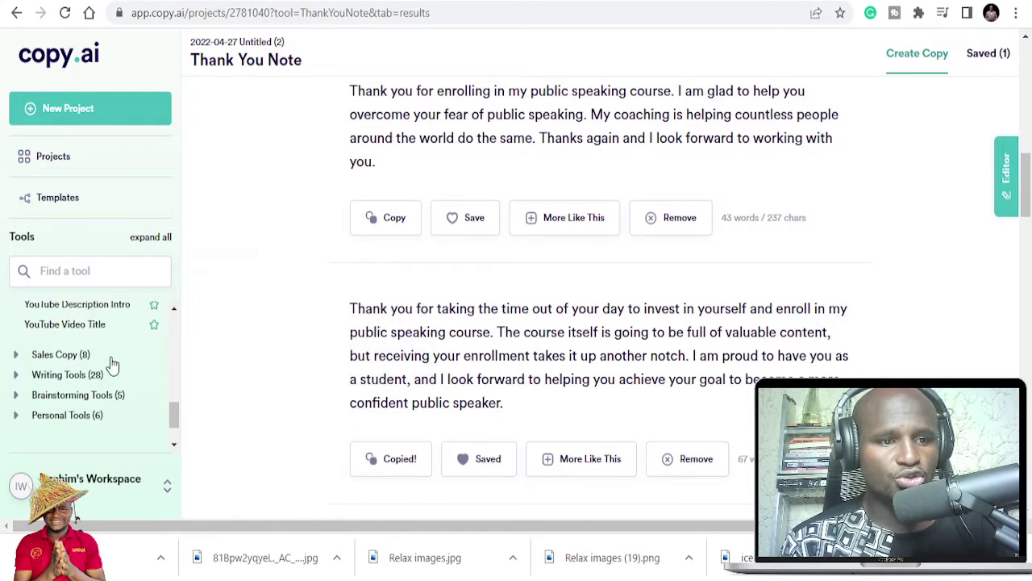
{"action": "scroll", "coordinate": [105, 363], "scroll_direction": "up", "scroll_amount": 3}
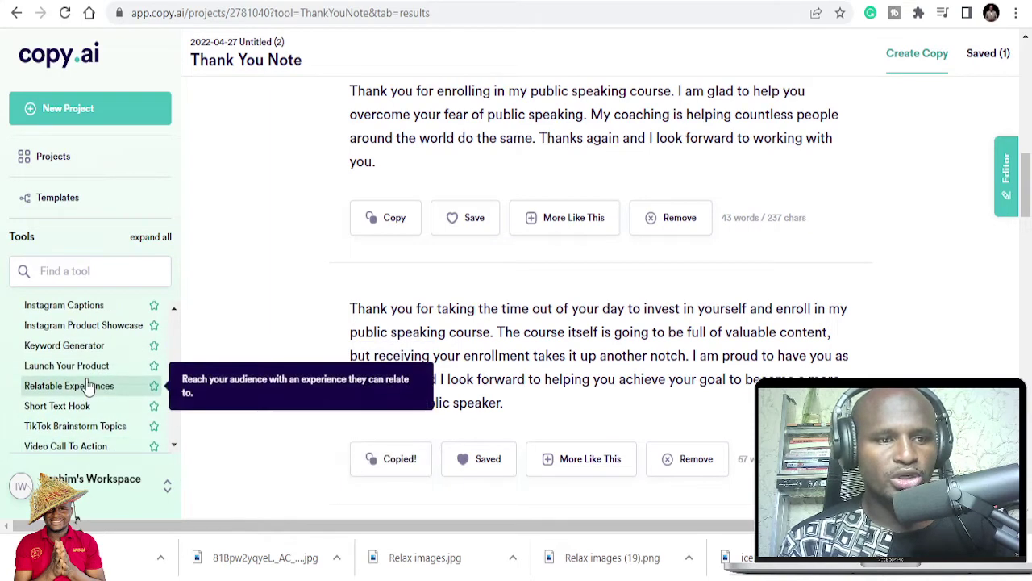
{"action": "scroll", "coordinate": [87, 388], "scroll_direction": "up", "scroll_amount": 2}
{"action": "scroll", "coordinate": [87, 368], "scroll_direction": "up", "scroll_amount": 1}
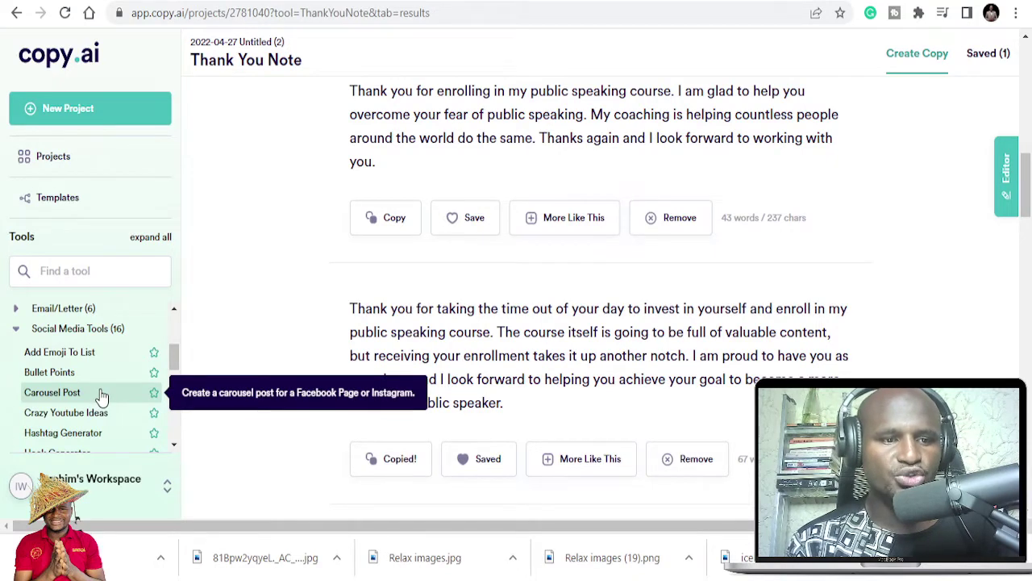
{"action": "left_click", "coordinate": [102, 394]}
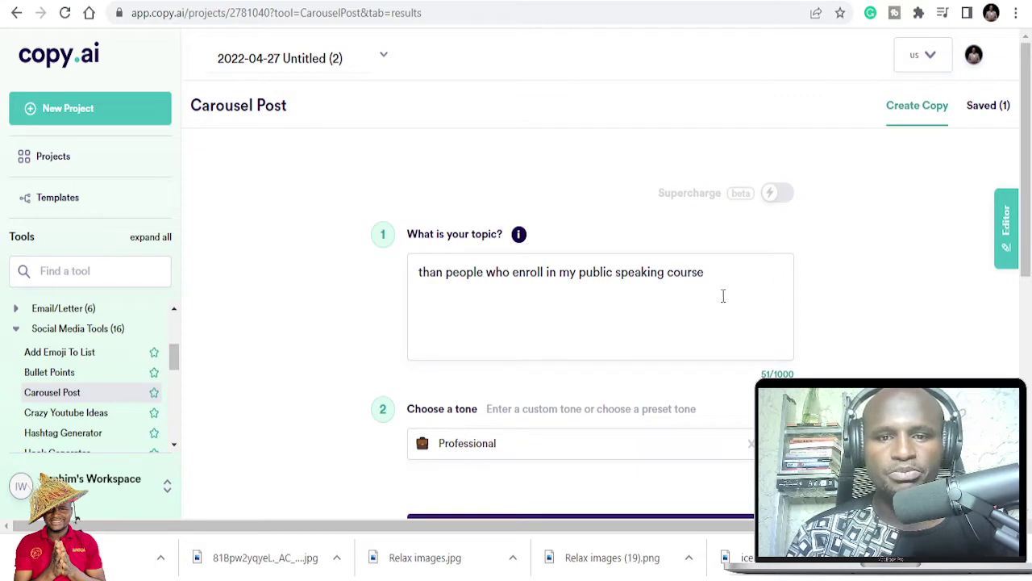
Replace the carousel topic with "Public speaking tips" and generate the copy.
{"action": "left_click_drag", "start_coordinate": [714, 275], "coordinate": [419, 273]}
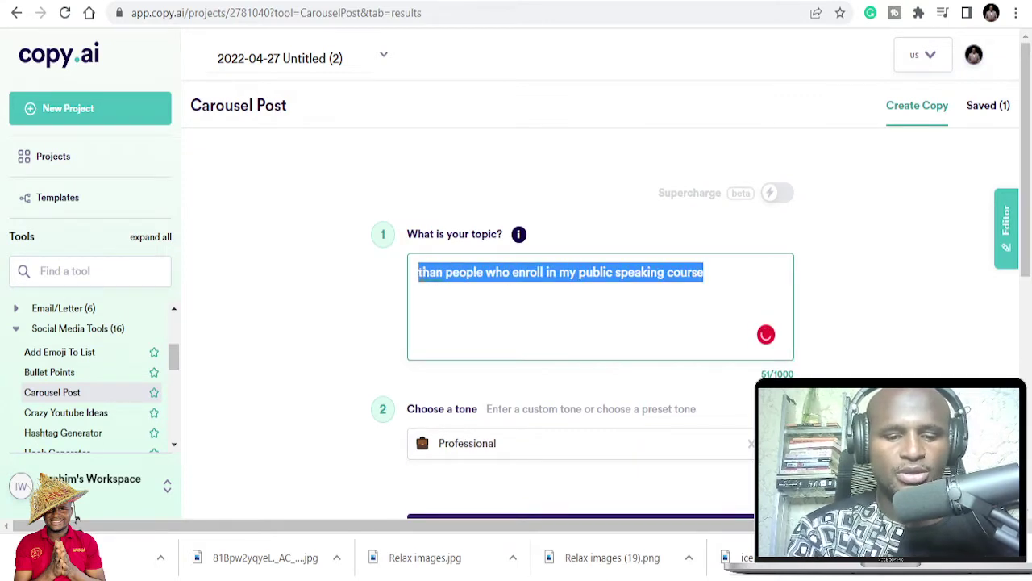
{"action": "type", "text": "Public "}
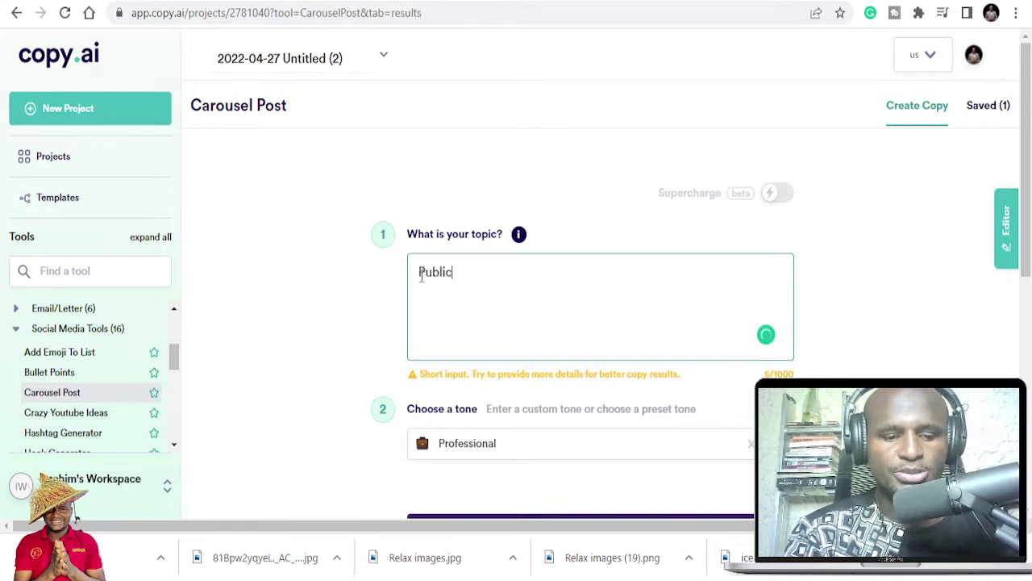
{"action": "type", "text": "speakinhyg"}
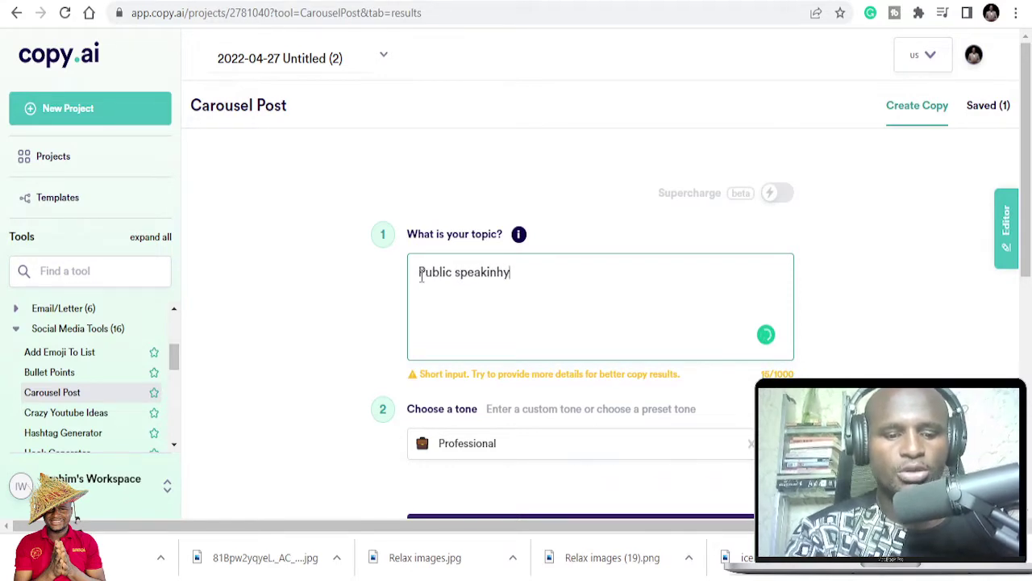
{"action": "key", "text": "BackSpace"}
{"action": "key", "text": "BackSpace"}
{"action": "key", "text": "BackSpace"}
{"action": "key", "text": "BackSpace"}
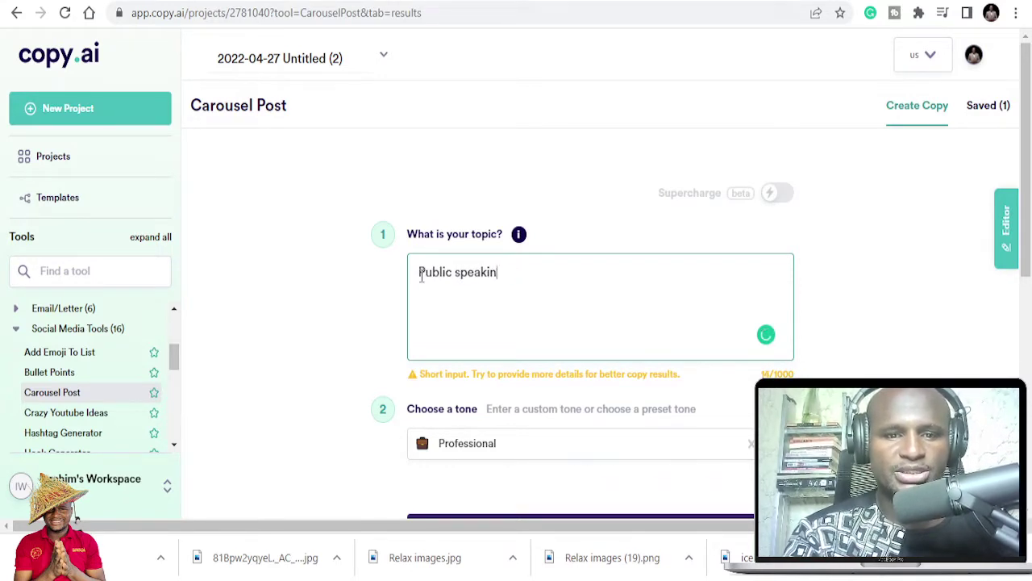
{"action": "type", "text": "g ti"}
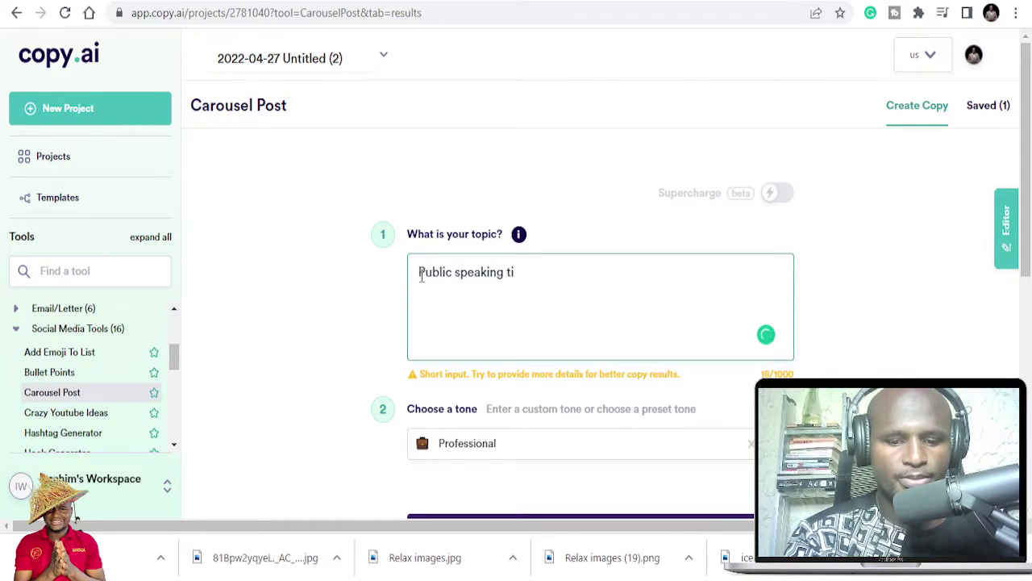
{"action": "type", "text": "pis"}
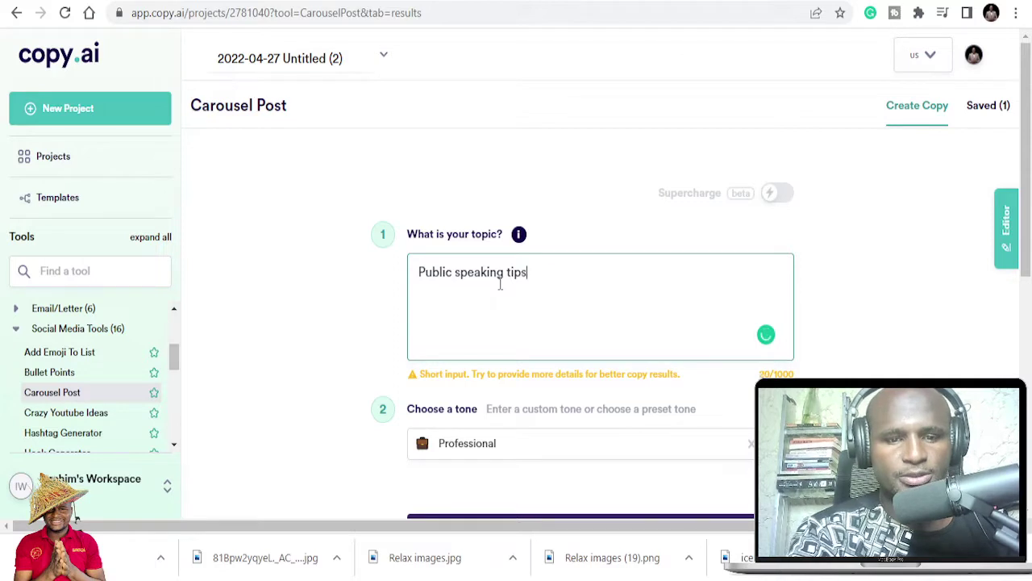
{"action": "scroll", "coordinate": [726, 322], "scroll_direction": "down", "scroll_amount": 3}
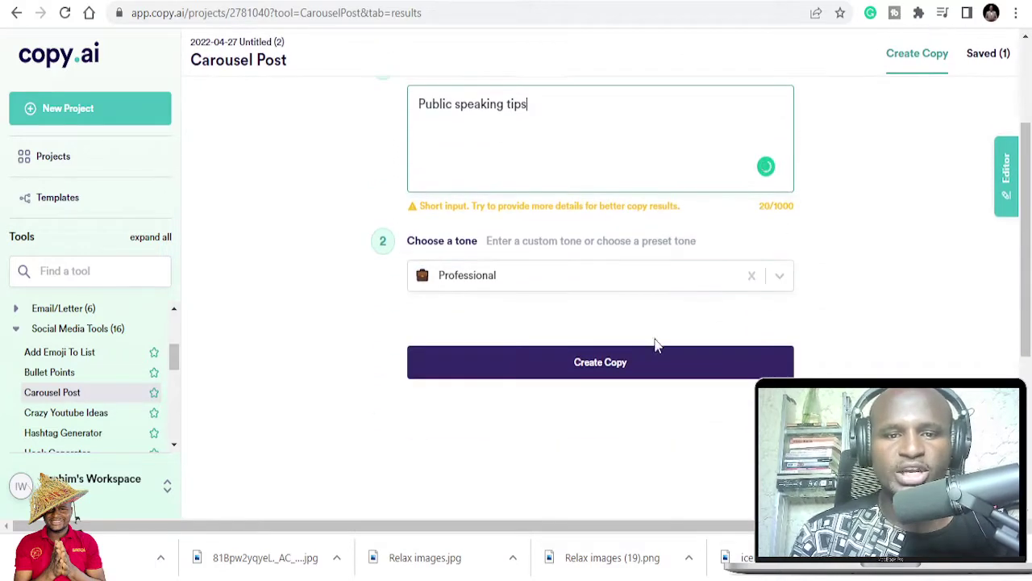
{"action": "left_click", "coordinate": [622, 368]}
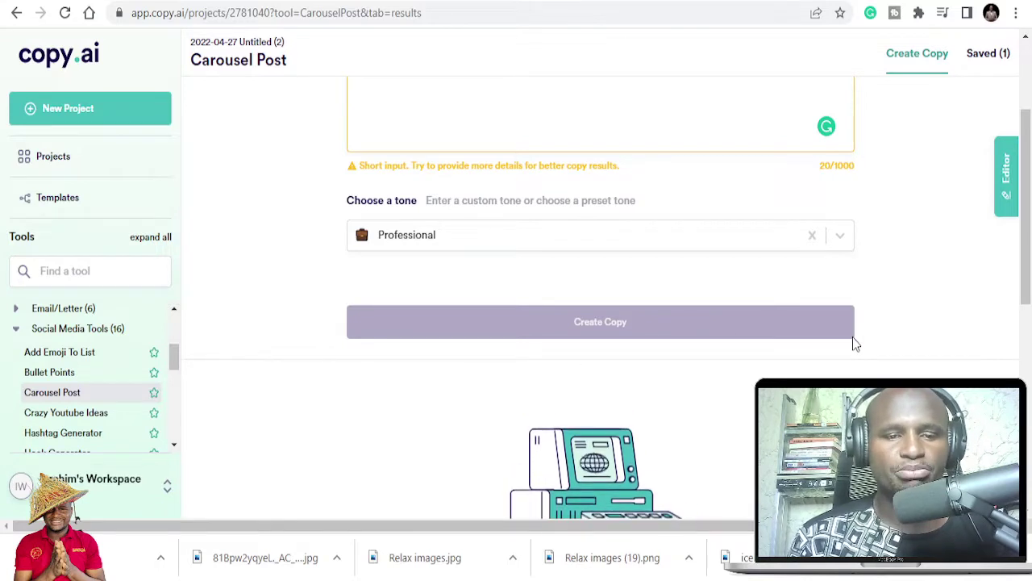
Read through the generated public speaking carousel posts and look over the other tool categories.
{"action": "scroll", "coordinate": [629, 282], "scroll_direction": "down", "scroll_amount": 2}
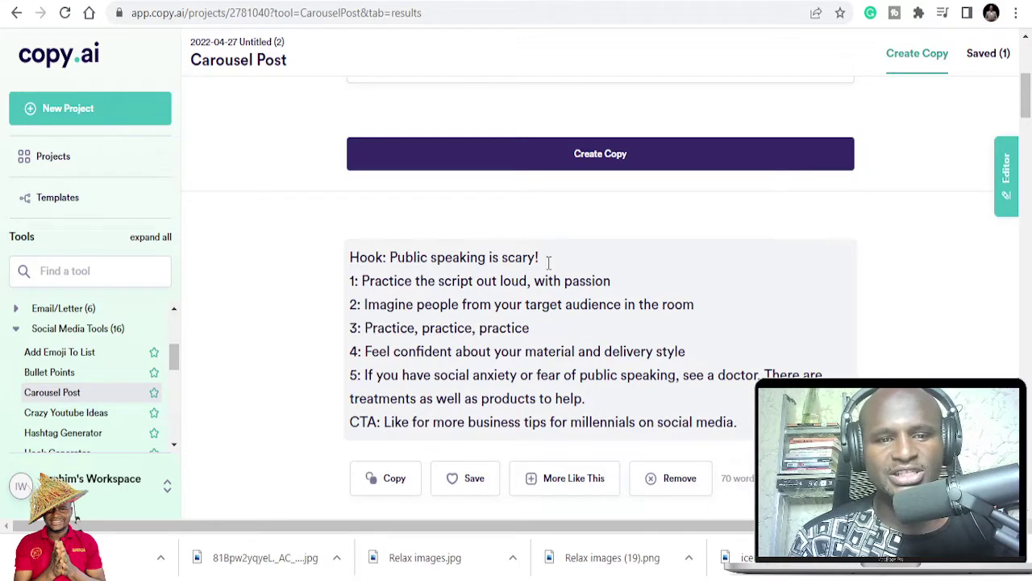
{"action": "scroll", "coordinate": [414, 300], "scroll_direction": "down", "scroll_amount": 3}
{"action": "scroll", "coordinate": [553, 277], "scroll_direction": "up", "scroll_amount": 2}
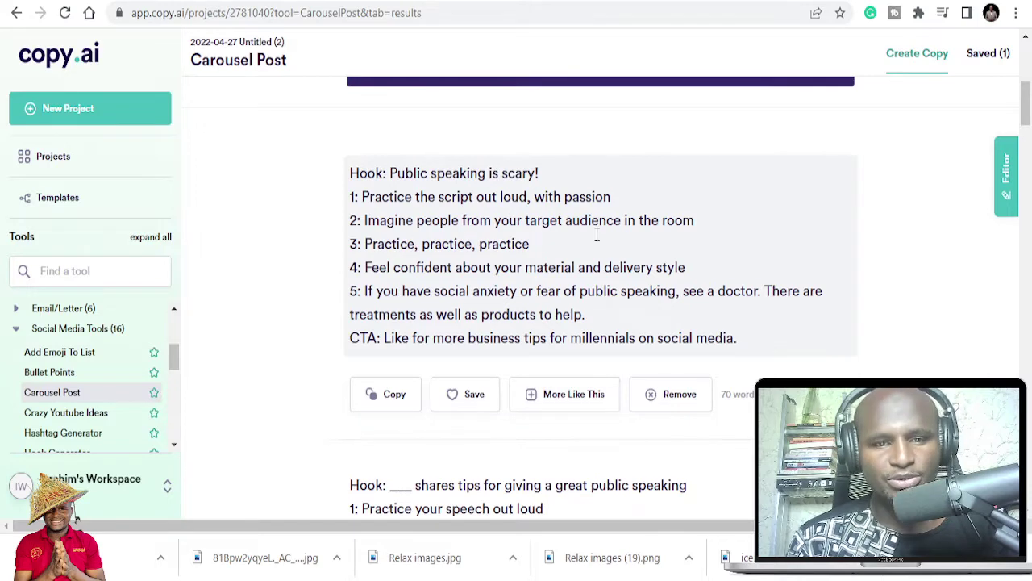
{"action": "scroll", "coordinate": [622, 247], "scroll_direction": "down", "scroll_amount": 5}
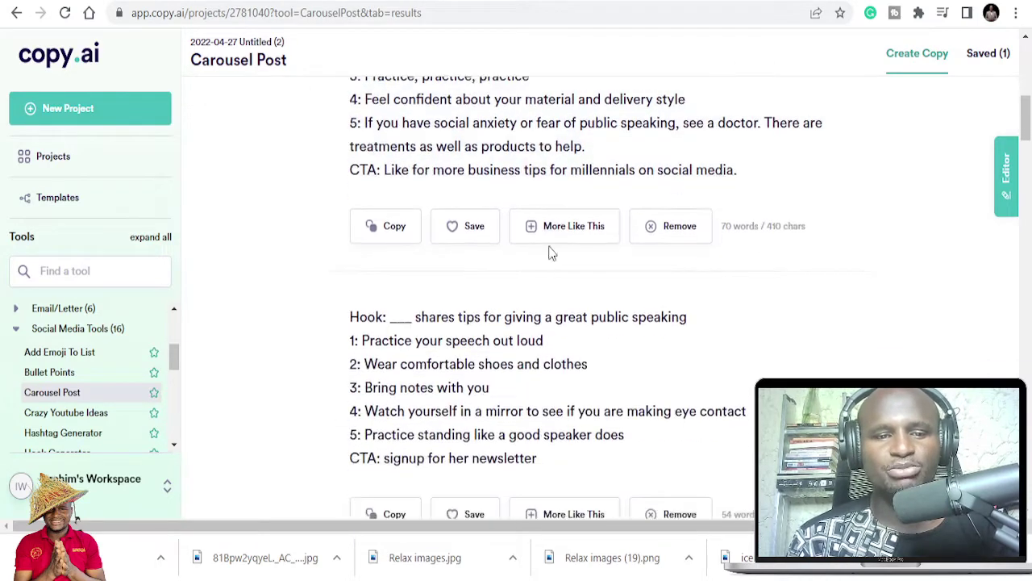
{"action": "scroll", "coordinate": [497, 270], "scroll_direction": "down", "scroll_amount": 2}
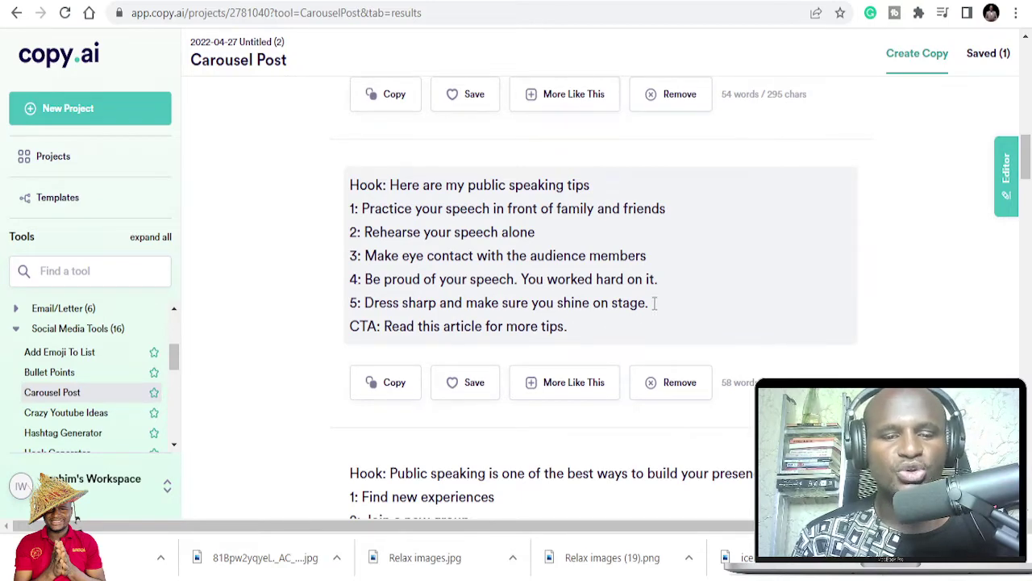
{"action": "scroll", "coordinate": [590, 333], "scroll_direction": "down", "scroll_amount": 3}
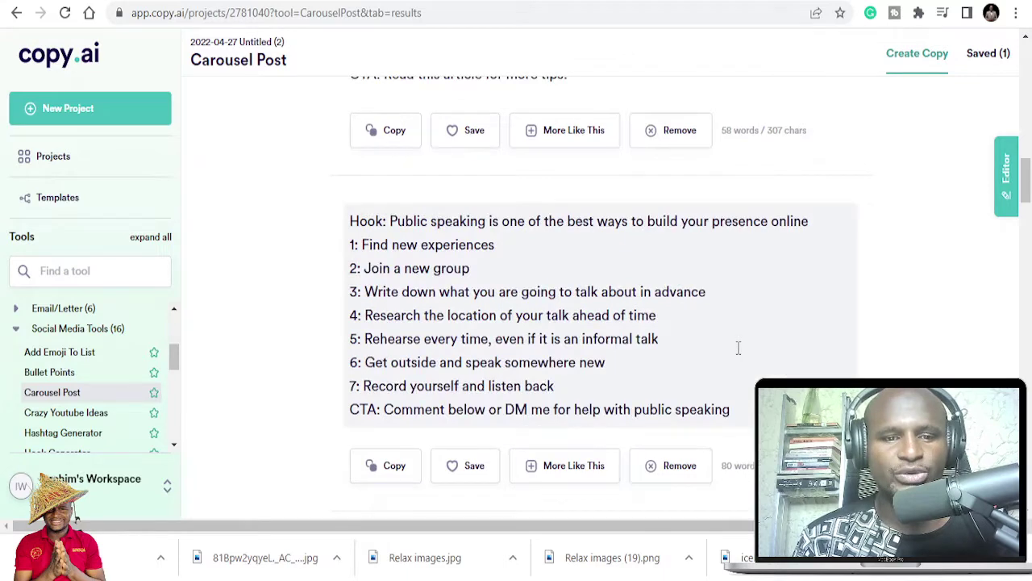
{"action": "scroll", "coordinate": [715, 388], "scroll_direction": "down", "scroll_amount": 1}
{"action": "scroll", "coordinate": [714, 383], "scroll_direction": "up", "scroll_amount": 1}
{"action": "scroll", "coordinate": [584, 340], "scroll_direction": "down", "scroll_amount": 4}
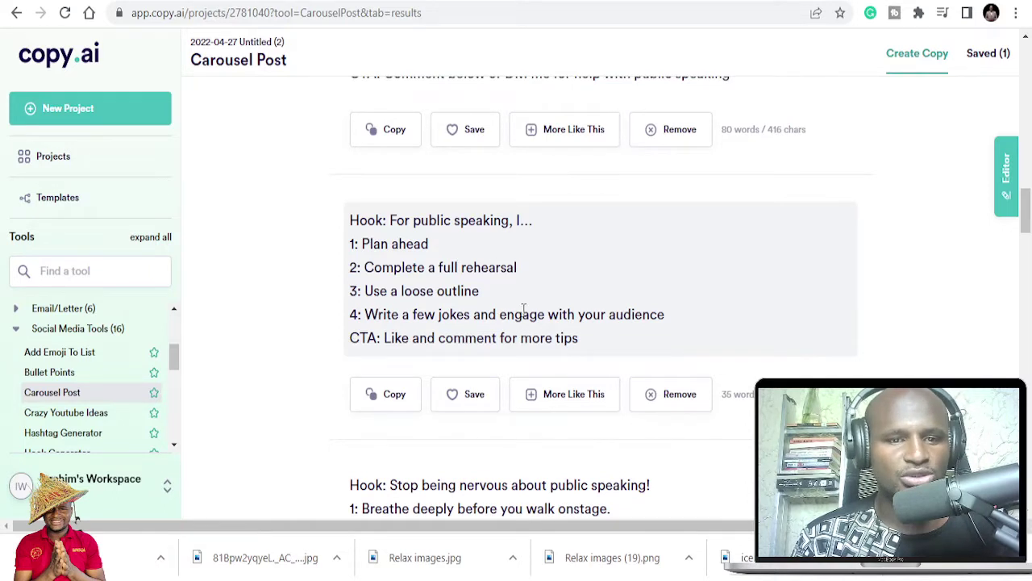
{"action": "scroll", "coordinate": [339, 238], "scroll_direction": "up", "scroll_amount": 1}
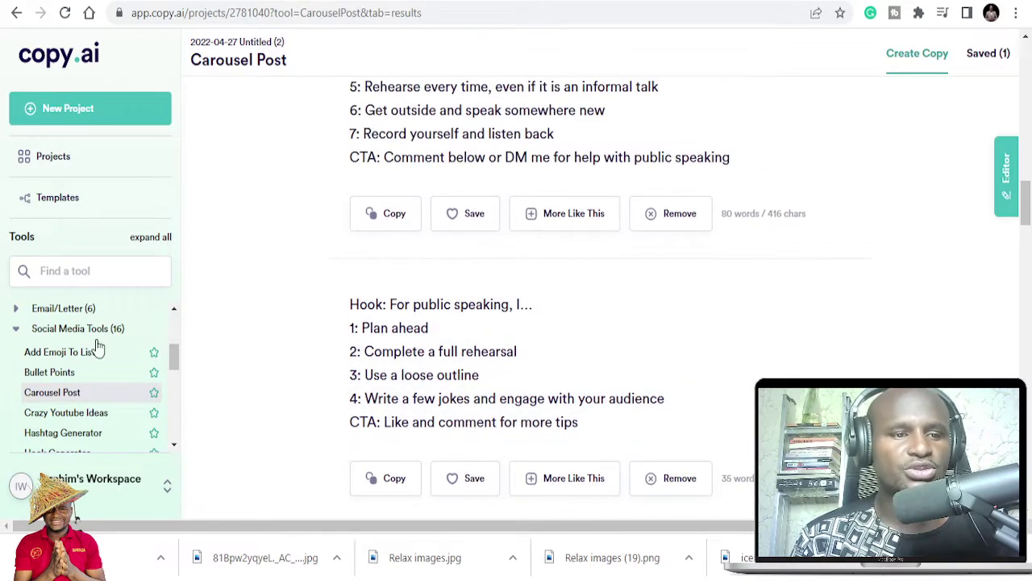
{"action": "scroll", "coordinate": [71, 413], "scroll_direction": "down", "scroll_amount": 1}
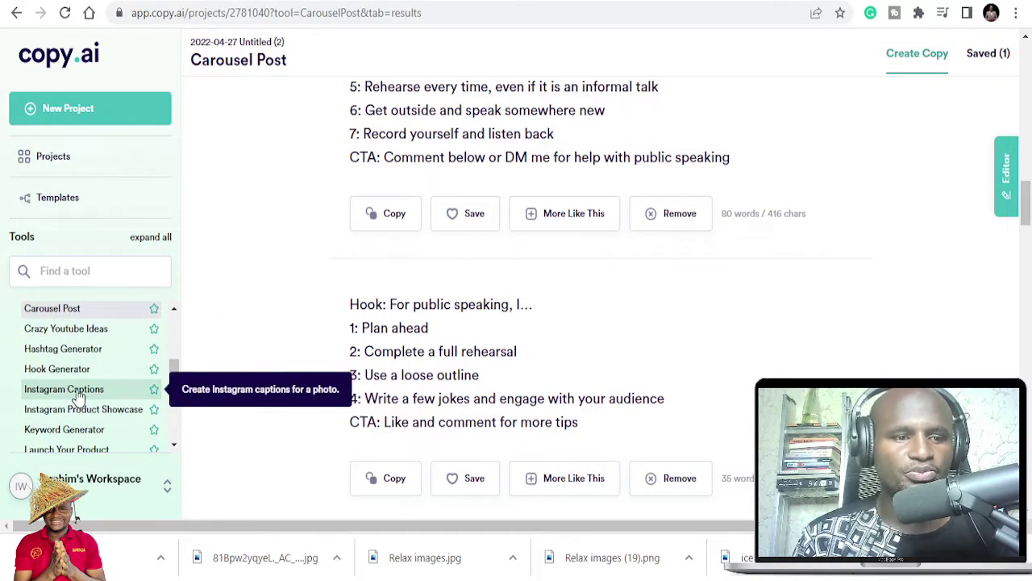
{"action": "scroll", "coordinate": [67, 429], "scroll_direction": "up", "scroll_amount": 3}
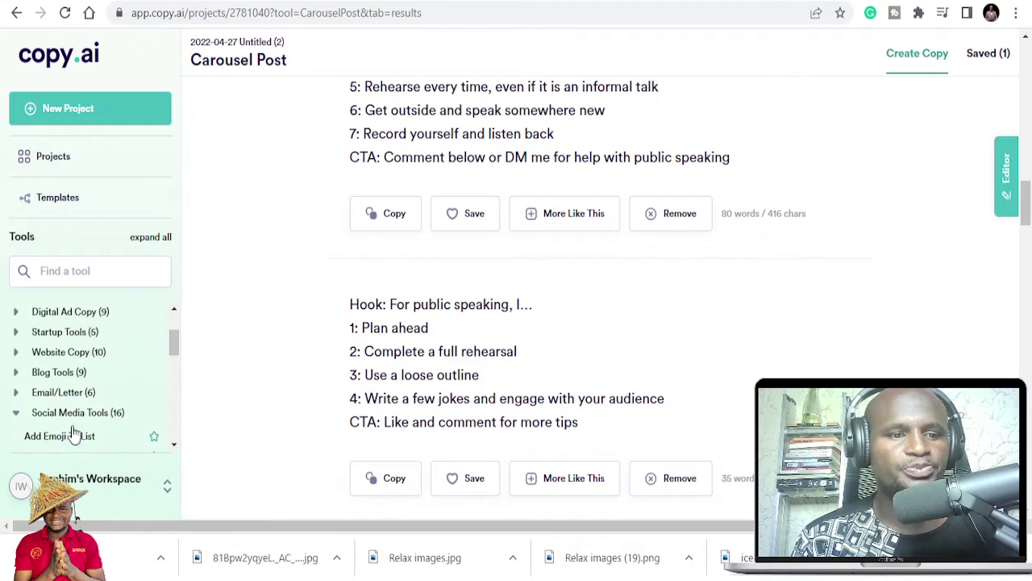
{"action": "scroll", "coordinate": [72, 435], "scroll_direction": "up", "scroll_amount": 2}
{"action": "scroll", "coordinate": [73, 419], "scroll_direction": "up", "scroll_amount": 2}
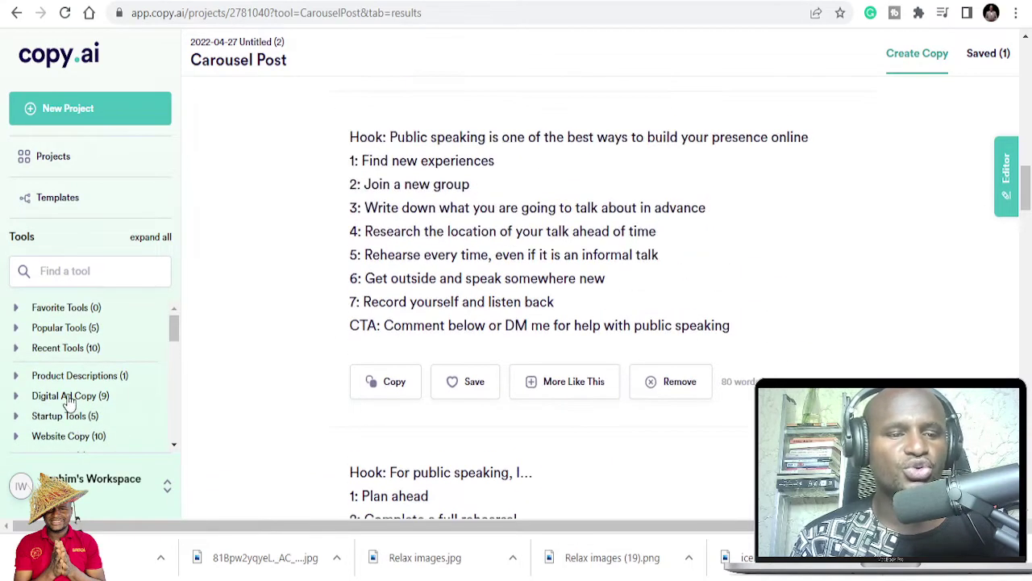
{"action": "scroll", "coordinate": [560, 346], "scroll_direction": "up", "scroll_amount": 3}
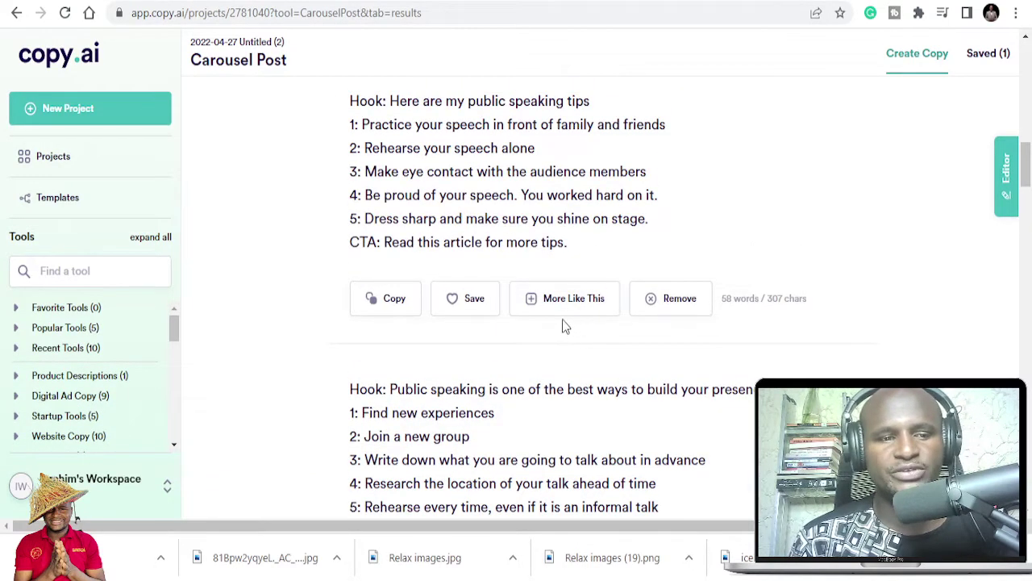
Browse all templates and start a project from the motivational message template.
{"action": "left_click", "coordinate": [60, 201]}
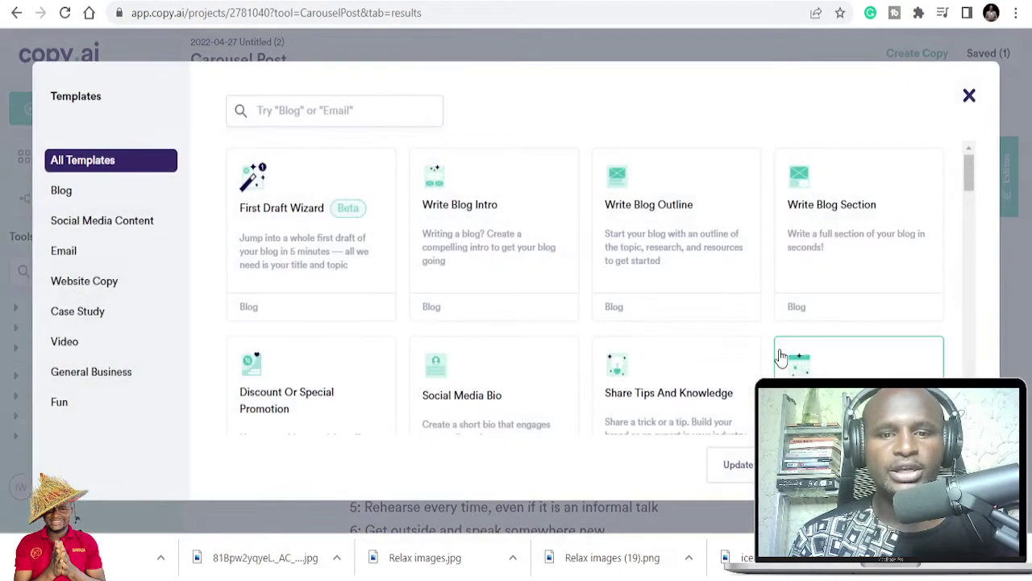
{"action": "scroll", "coordinate": [859, 363], "scroll_direction": "down", "scroll_amount": 5}
{"action": "scroll", "coordinate": [849, 242], "scroll_direction": "down", "scroll_amount": 15}
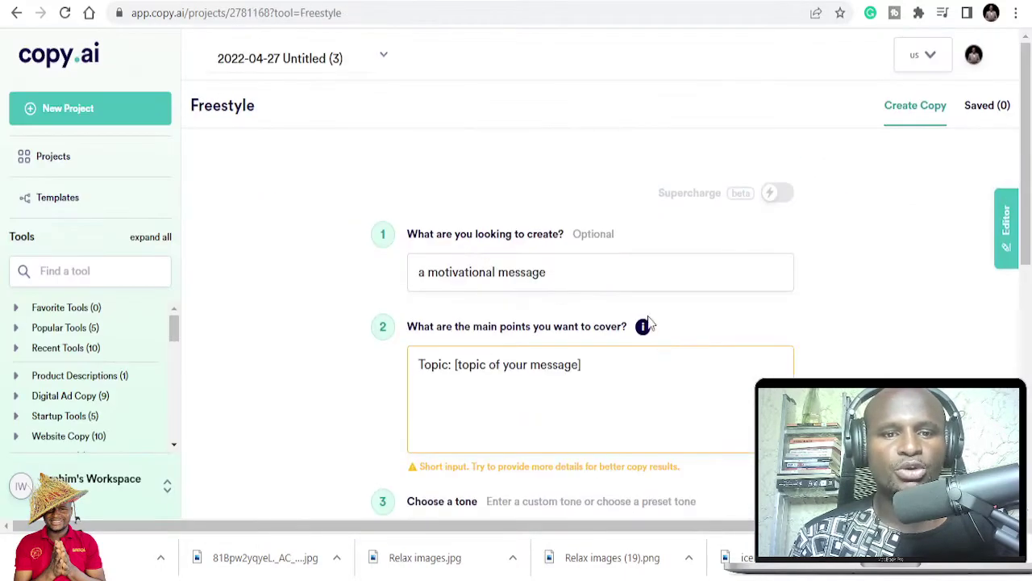
Replace the placeholder main points of the motivational message with "never give up".
{"action": "left_click", "coordinate": [608, 367]}
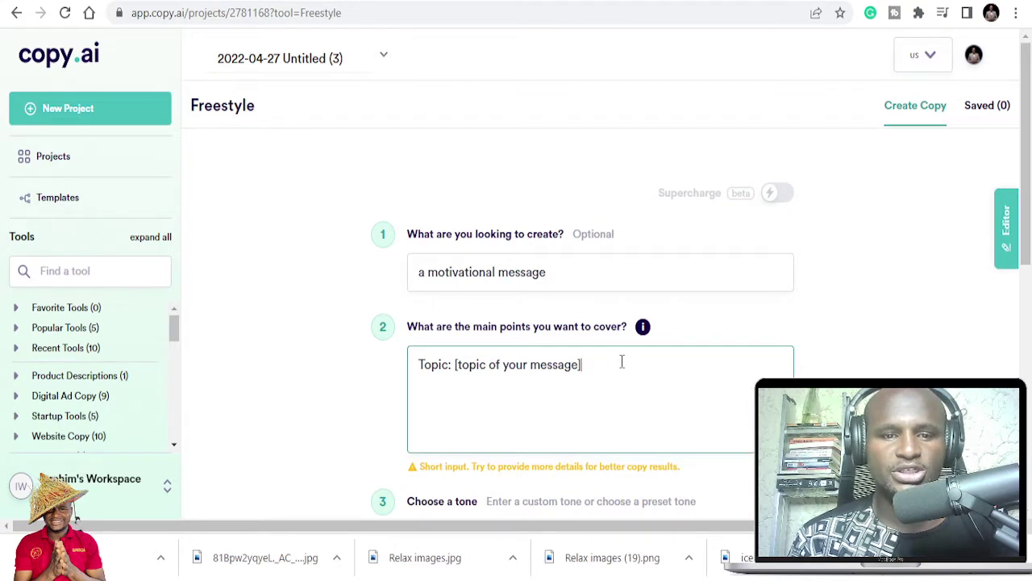
{"action": "key", "text": "ctrl+a"}
{"action": "type", "text": "nev"}
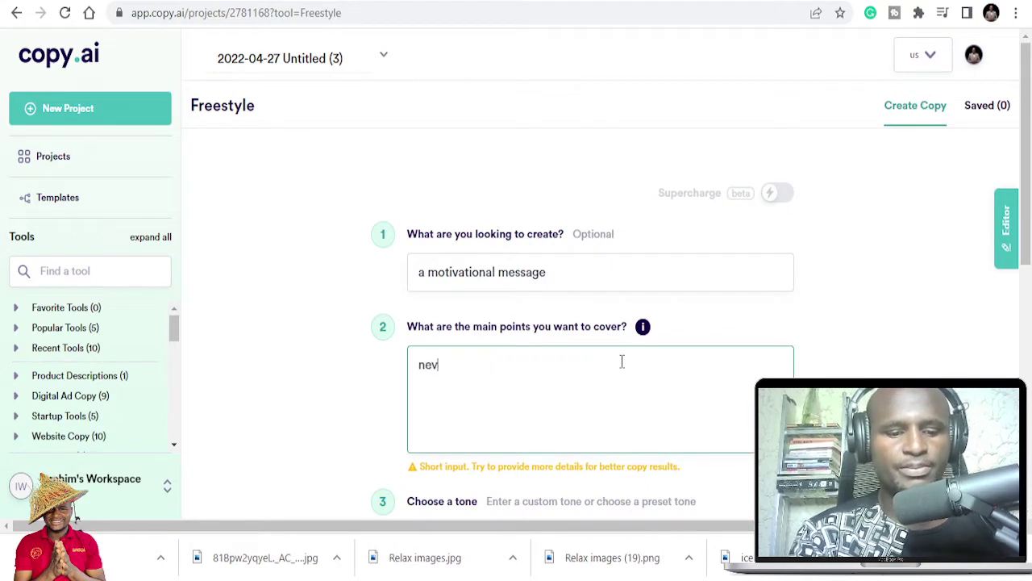
{"action": "type", "text": "er give up"}
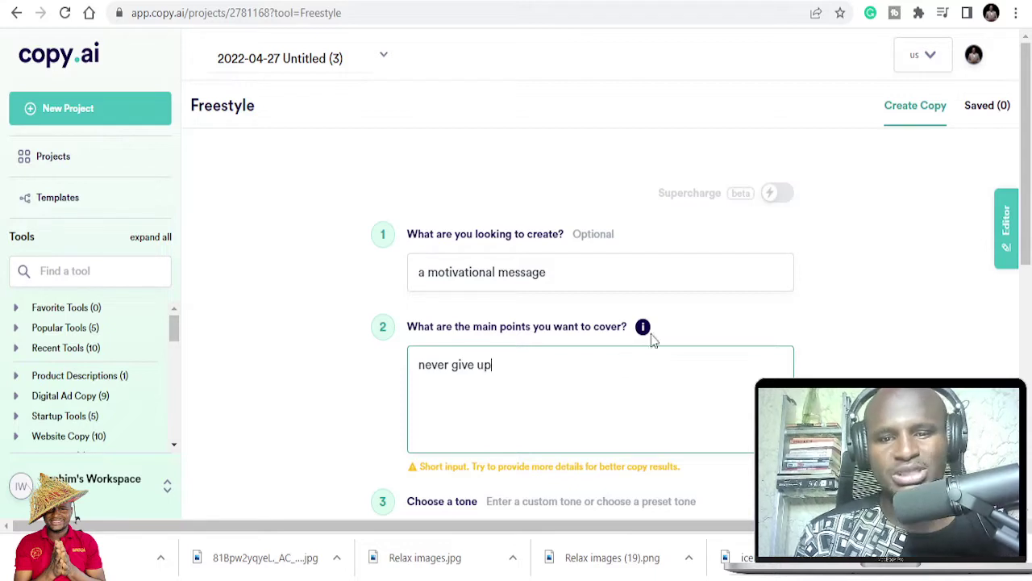
Set the motivational message's tone to Persuasive and generate the copy.
{"action": "scroll", "coordinate": [652, 337], "scroll_direction": "down", "scroll_amount": 3}
{"action": "left_click", "coordinate": [601, 295]}
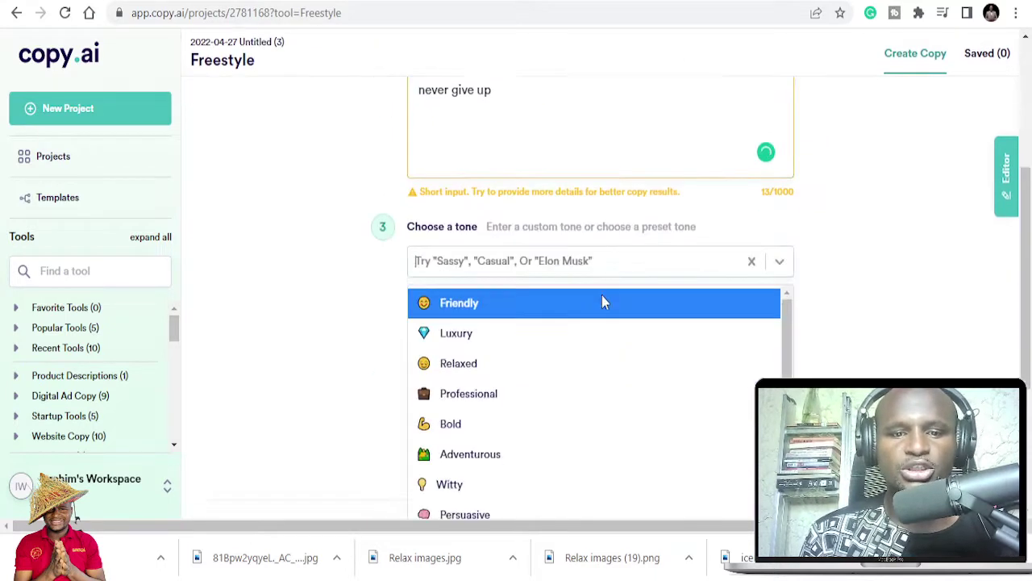
{"action": "left_click", "coordinate": [564, 394]}
{"action": "left_click", "coordinate": [576, 241]}
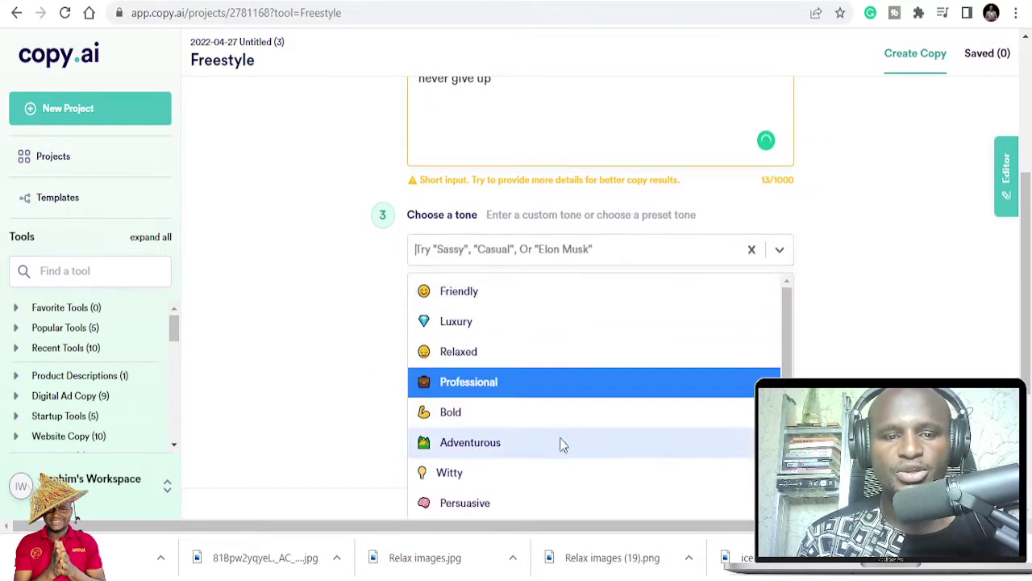
{"action": "left_click", "coordinate": [524, 505]}
{"action": "left_click", "coordinate": [600, 345]}
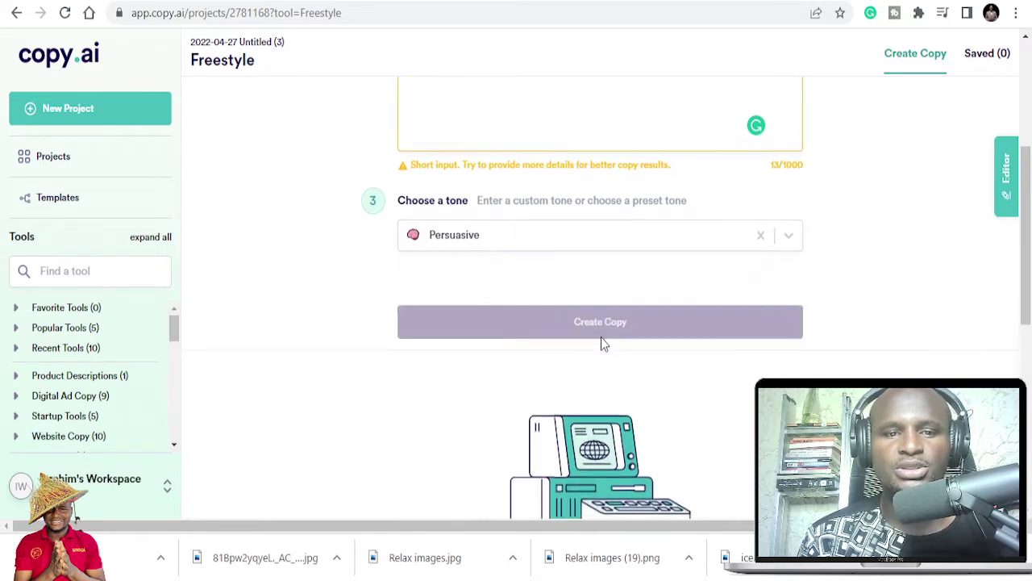
{"action": "scroll", "coordinate": [364, 333], "scroll_direction": "up", "scroll_amount": 2}
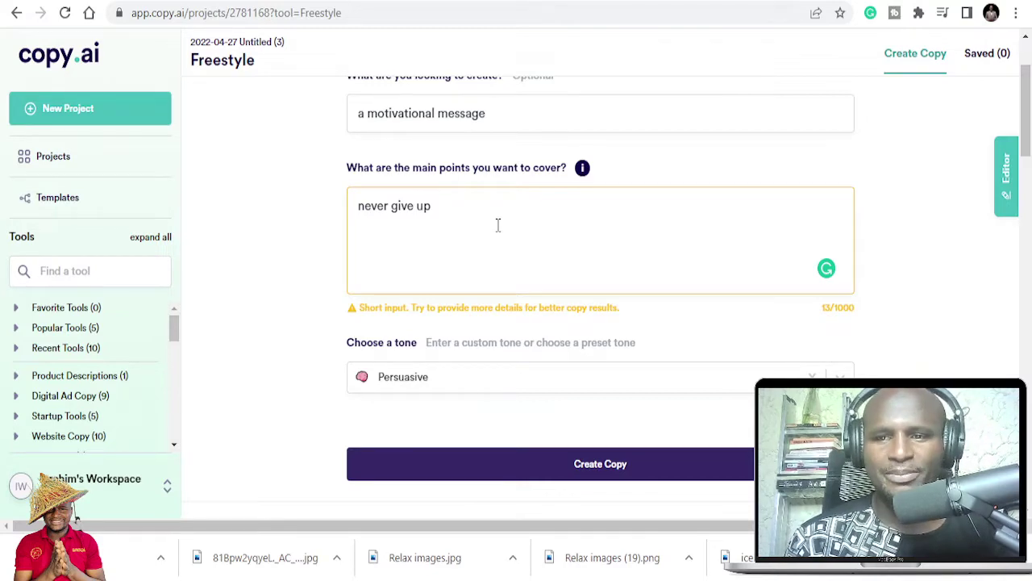
Review the generated motivational messages and copy the first one, beginning "You will never get anywhere in life".
{"action": "scroll", "coordinate": [498, 225], "scroll_direction": "down", "scroll_amount": 4}
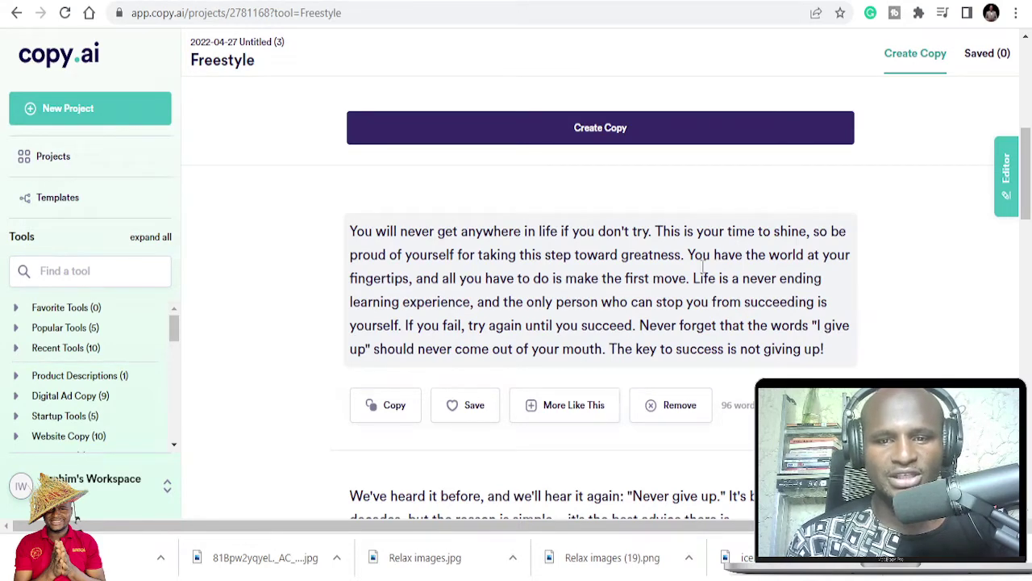
{"action": "scroll", "coordinate": [826, 361], "scroll_direction": "down", "scroll_amount": 2}
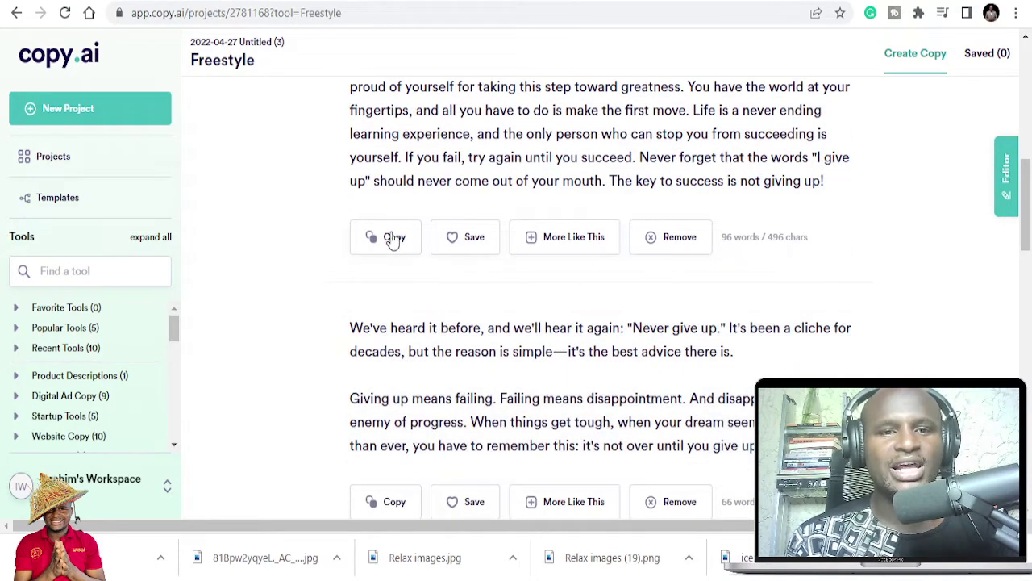
{"action": "left_click", "coordinate": [392, 238]}
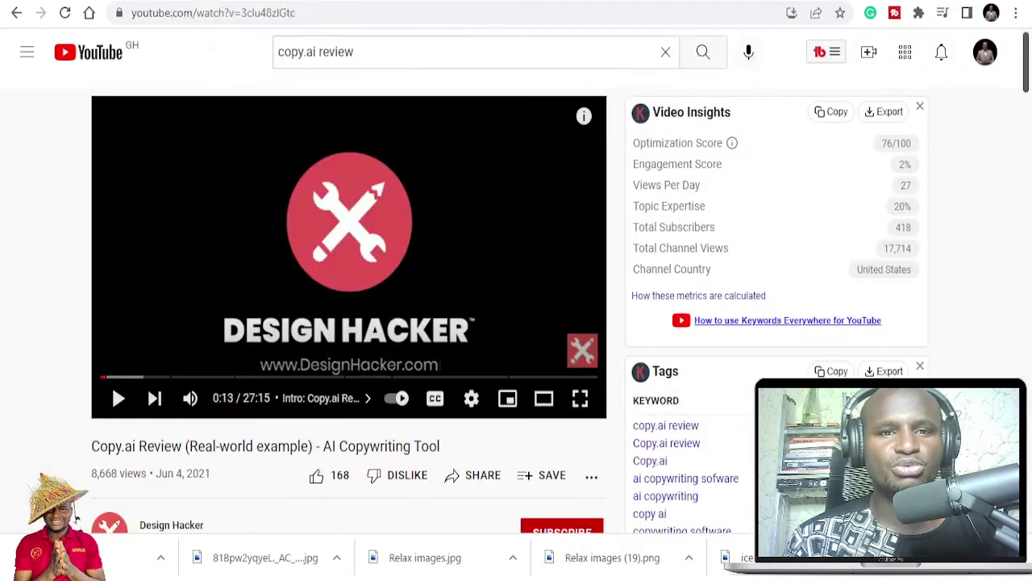
Switch to LinkedIn and paste the copied motivational message into a new post.
{"action": "left_click", "coordinate": [458, 12]}
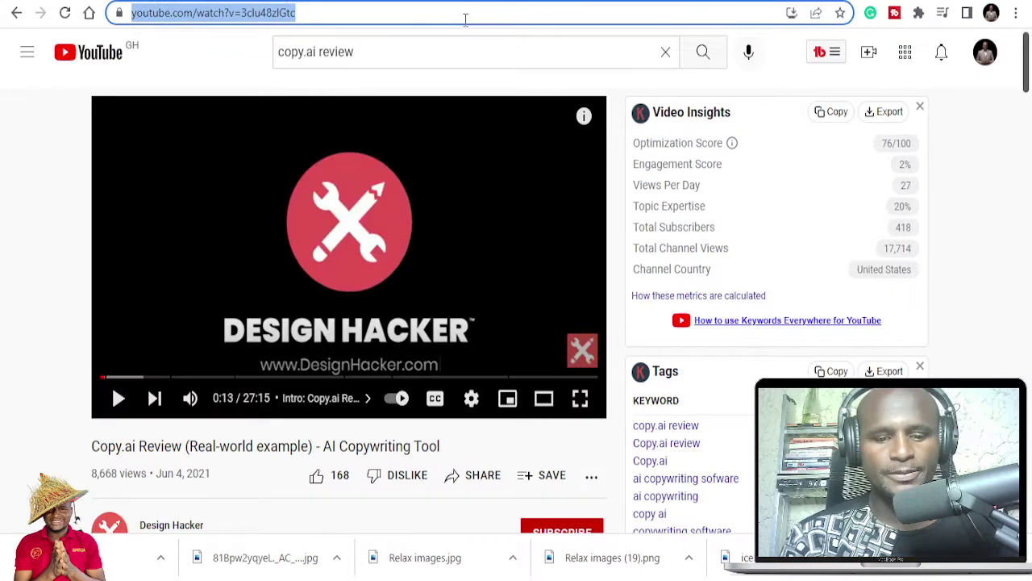
{"action": "type", "text": "link"}
{"action": "key", "text": "Return"}
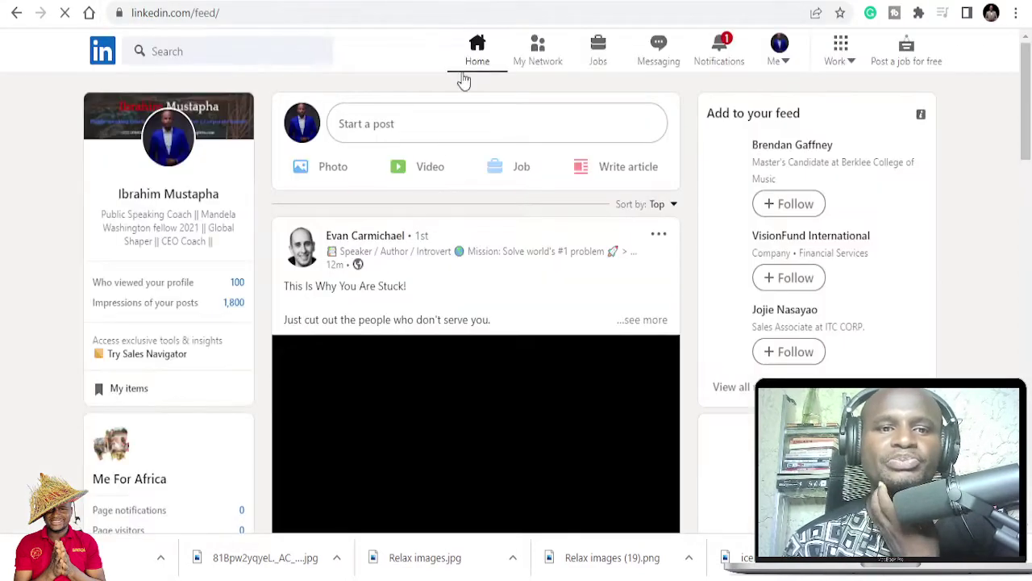
{"action": "left_click", "coordinate": [444, 124]}
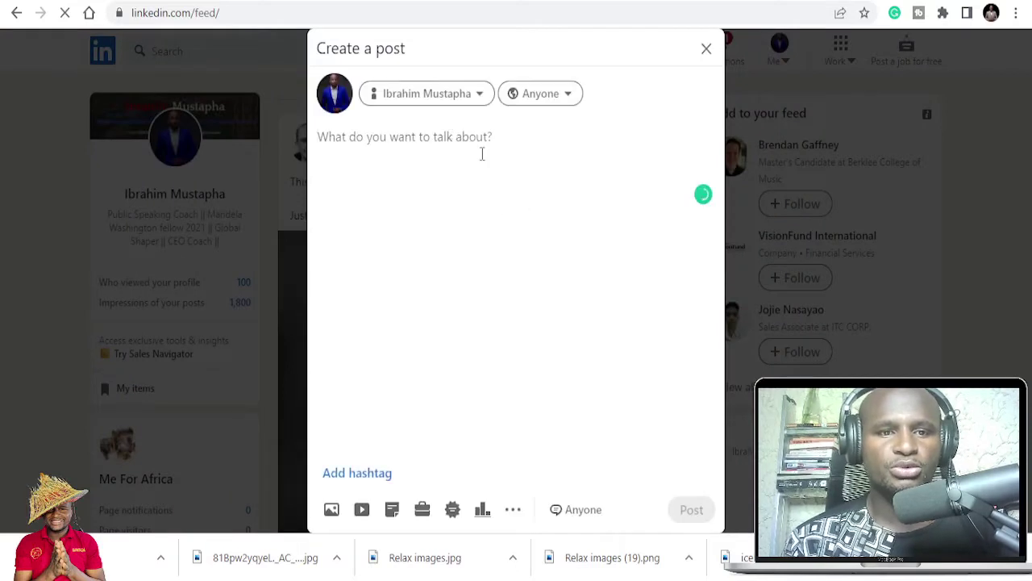
{"action": "key", "text": "ctrl+v"}
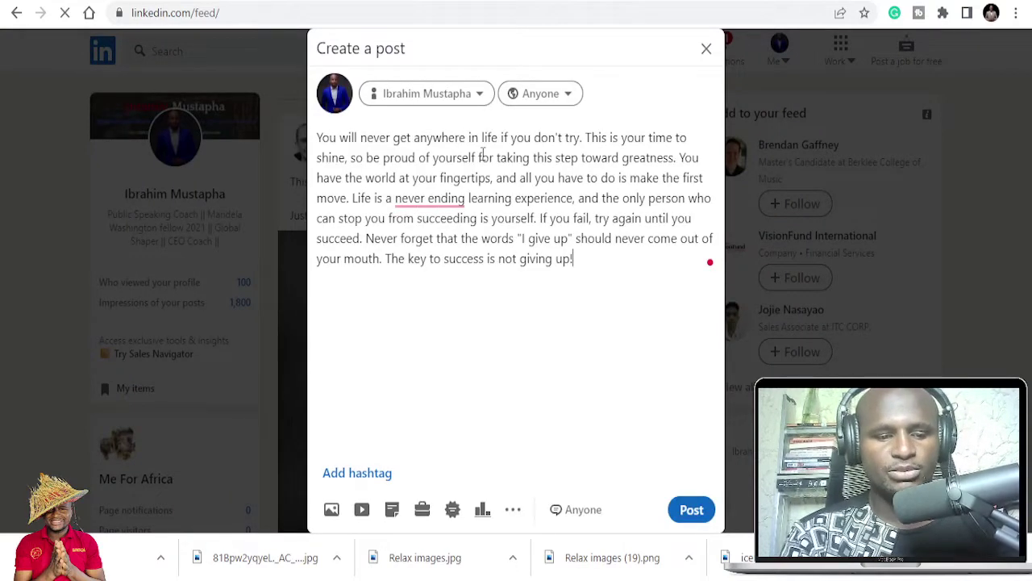
Append the hashtag #motivation to the LinkedIn post and accept the suggested hyphenation "never-ending".
{"action": "type", "text": "#"}
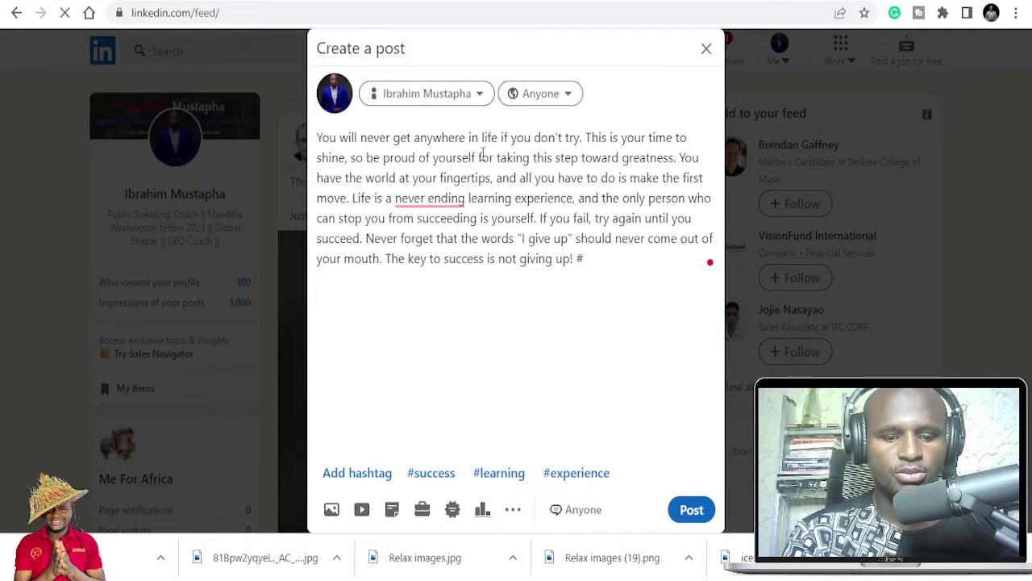
{"action": "type", "text": "motivat"}
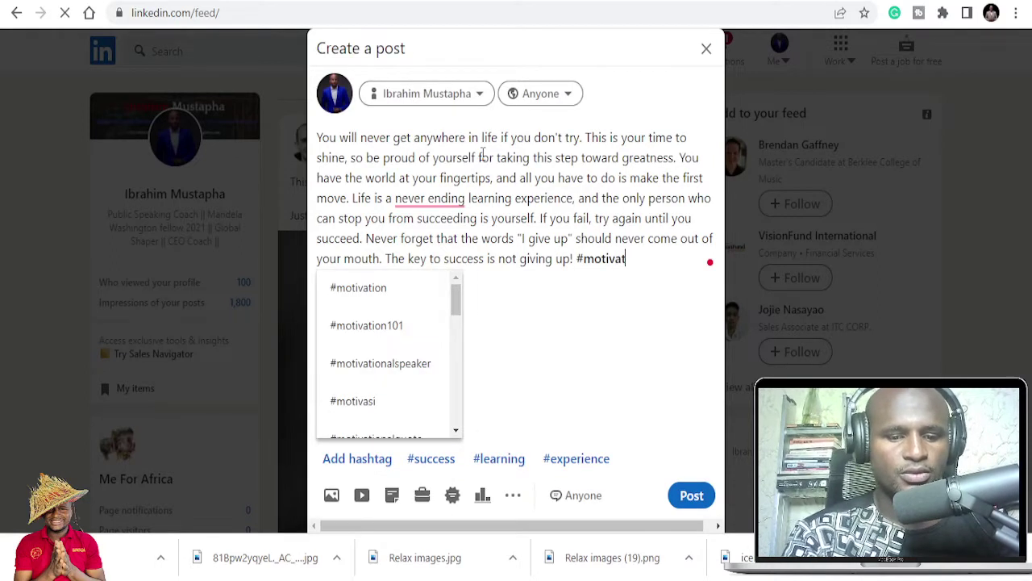
{"action": "type", "text": "ion"}
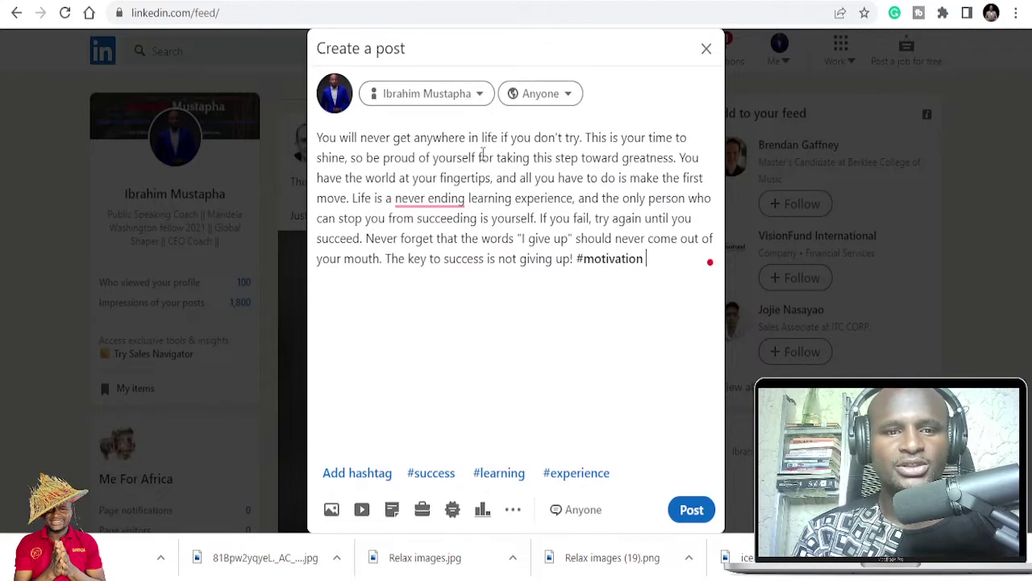
{"action": "mouse_move", "coordinate": [429, 198]}
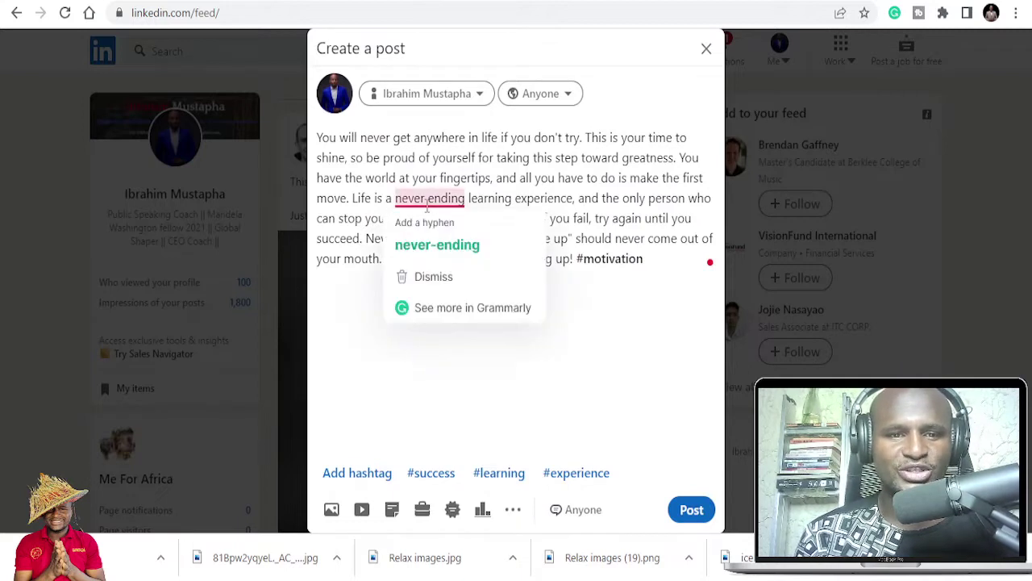
{"action": "left_click", "coordinate": [438, 242]}
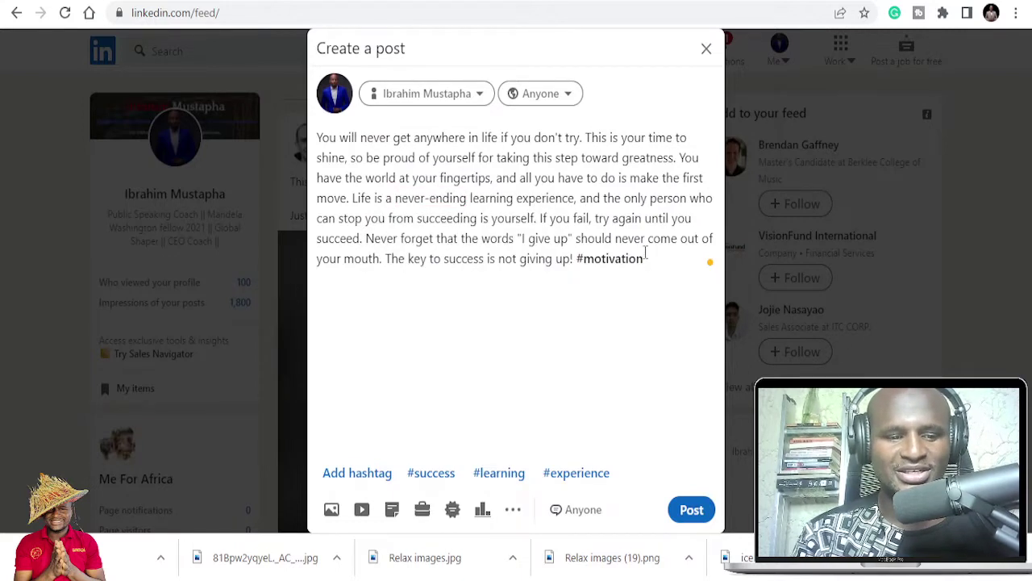
Add the hashtag #inspiration at the end of the LinkedIn post and publish it.
{"action": "type", "text": "#inspirat"}
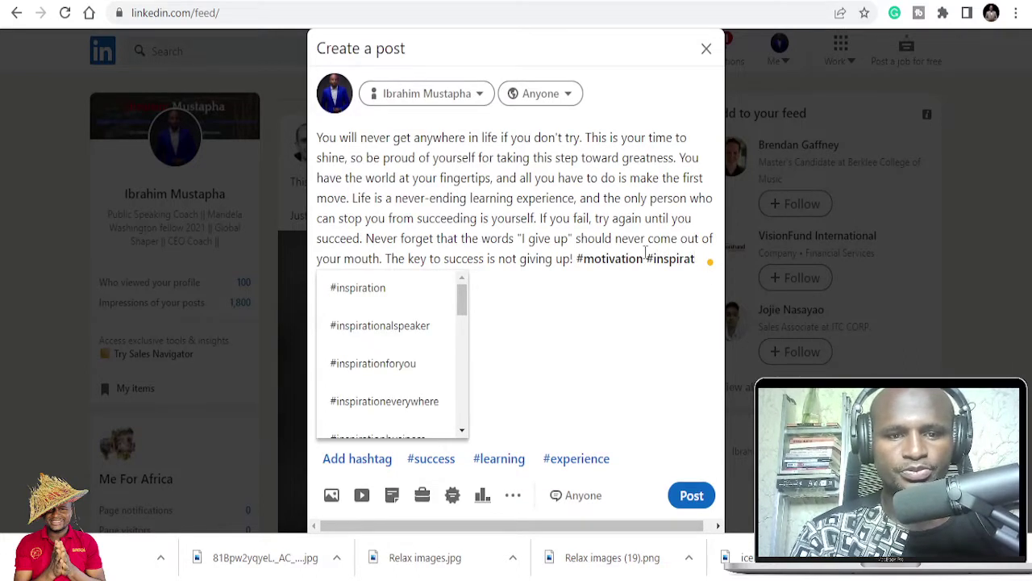
{"action": "left_click", "coordinate": [445, 289]}
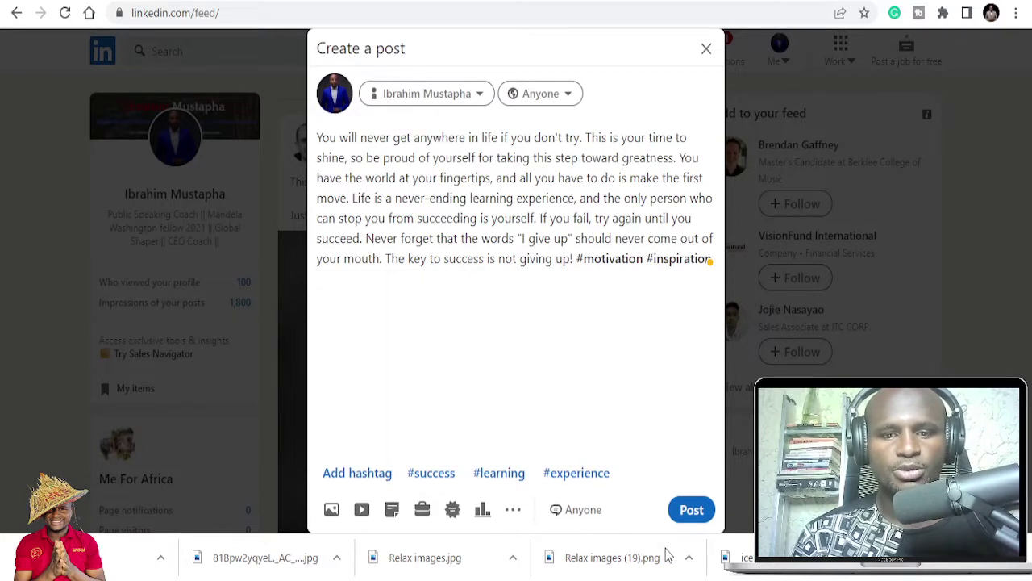
{"action": "left_click", "coordinate": [688, 512]}
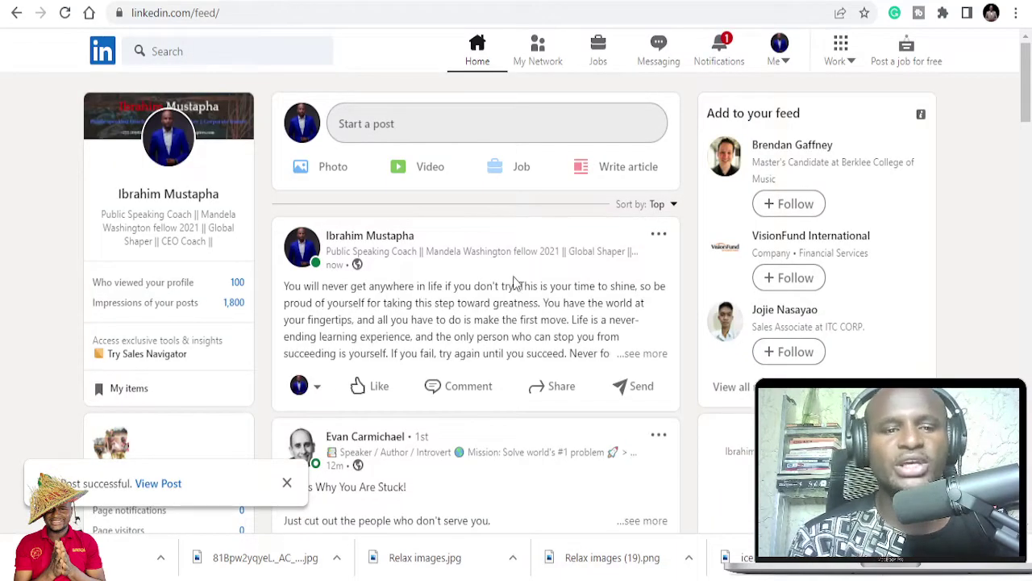
Return to Copy.ai and copy the generated message beginning "Every day, you face a choice".
{"action": "key", "text": "ctrl+Tab"}
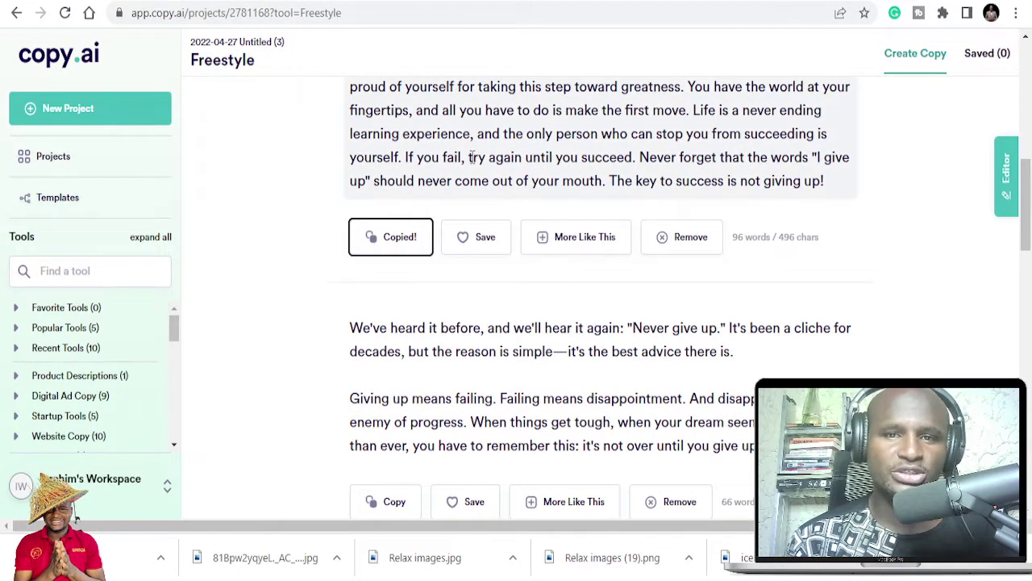
{"action": "scroll", "coordinate": [564, 258], "scroll_direction": "down", "scroll_amount": 5}
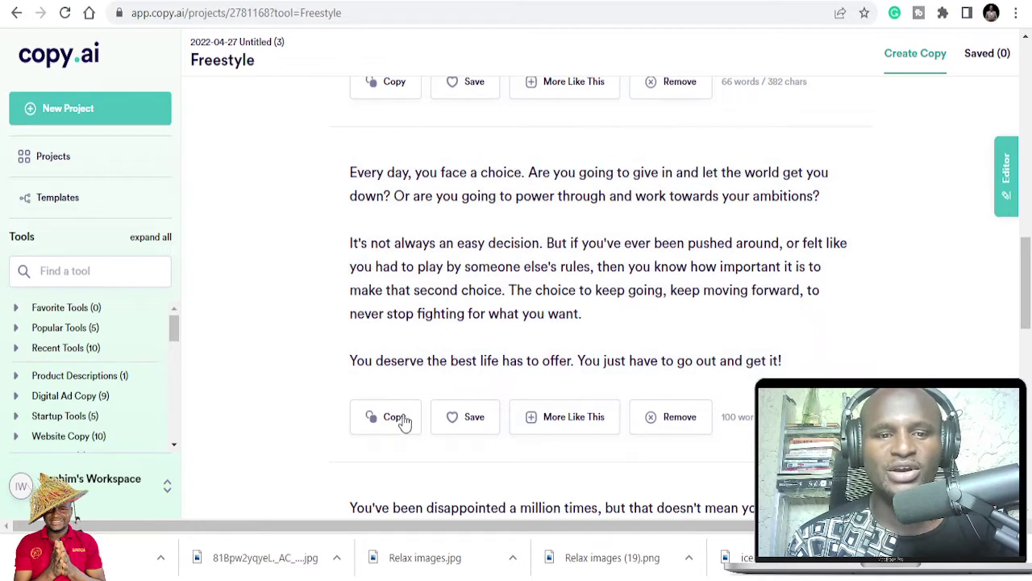
{"action": "left_click", "coordinate": [395, 415]}
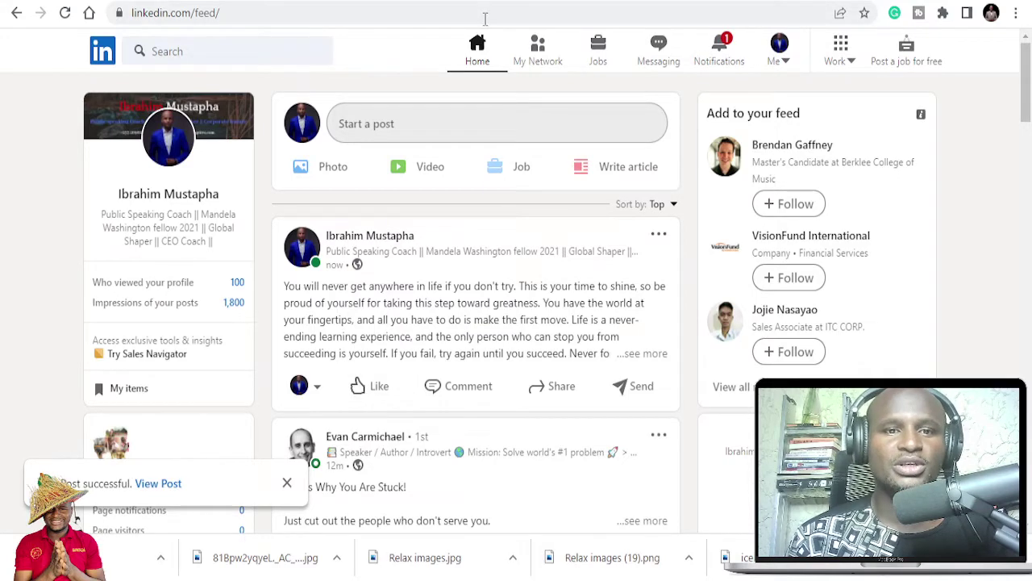
Switch to Facebook and paste the copied message into a new post.
{"action": "left_click", "coordinate": [484, 16]}
{"action": "type", "text": "fa"}
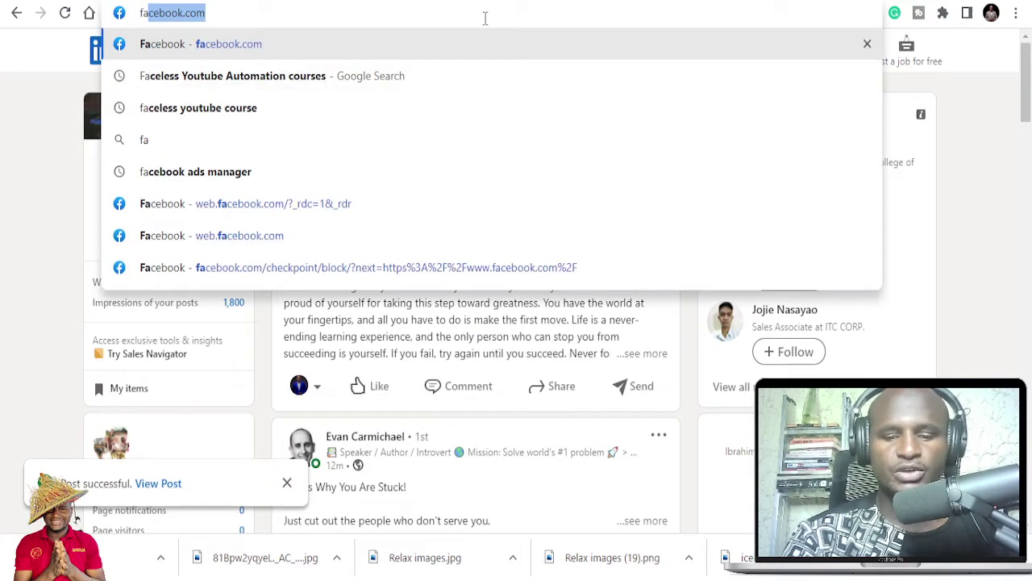
{"action": "key", "text": "Return"}
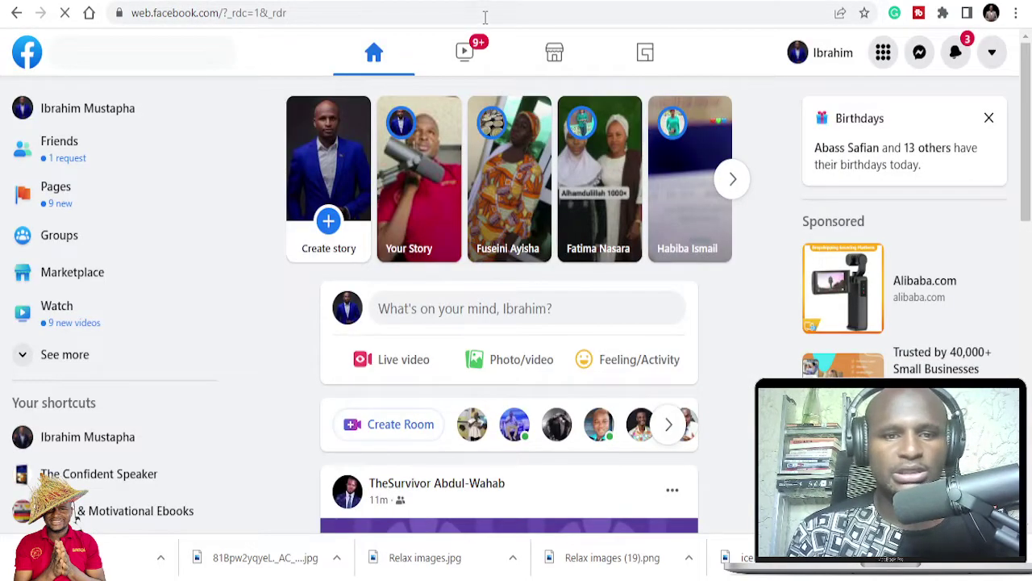
{"action": "left_click", "coordinate": [551, 312]}
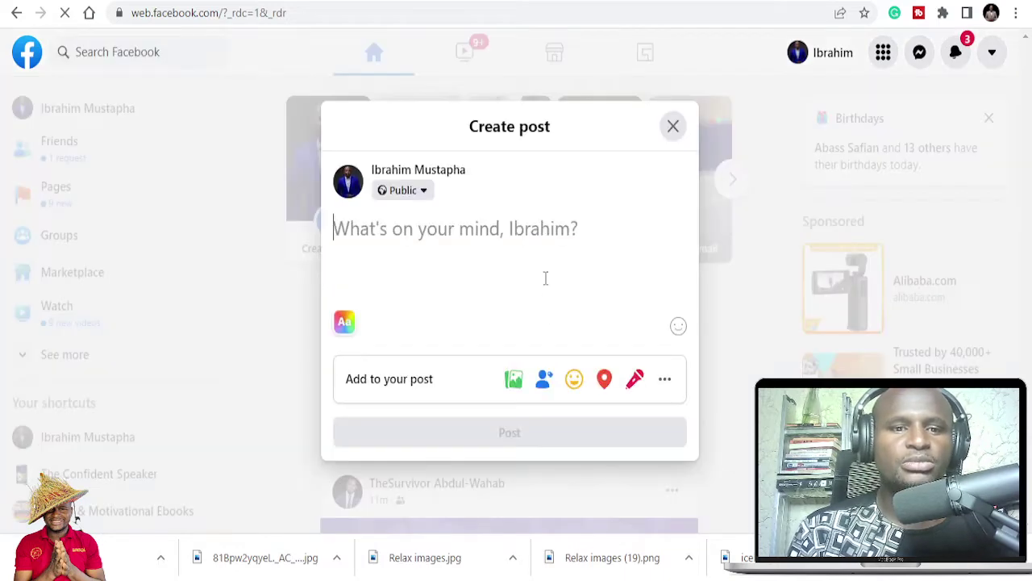
{"action": "key", "text": "ctrl+v"}
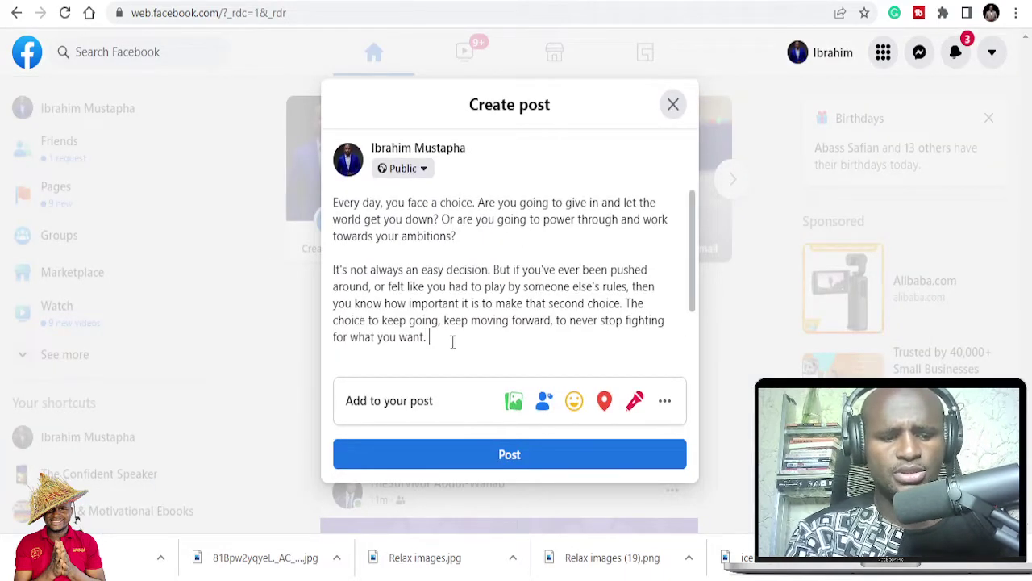
Add the hashtag #motivation after "fighting for what you want." in the Facebook post, publish it and check it in the feed.
{"action": "type", "text": "#moti"}
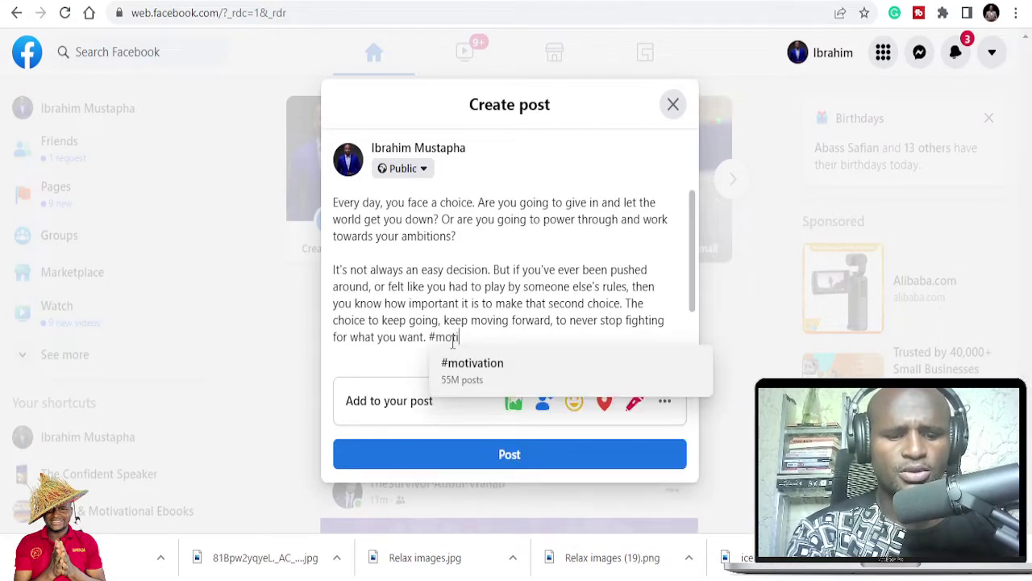
{"action": "type", "text": "vatio"}
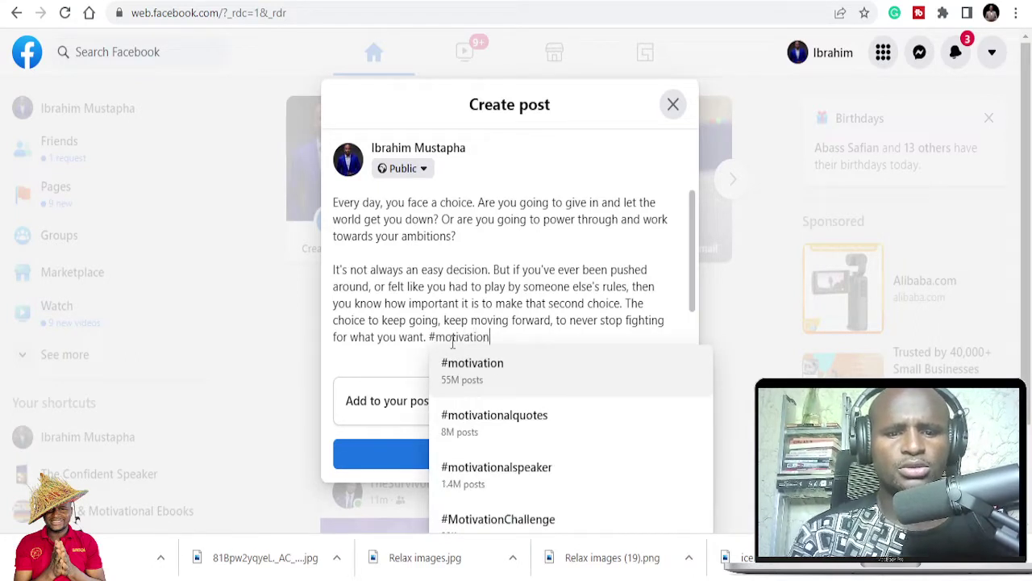
{"action": "type", "text": "n"}
{"action": "key", "text": "Return"}
{"action": "left_click", "coordinate": [482, 461]}
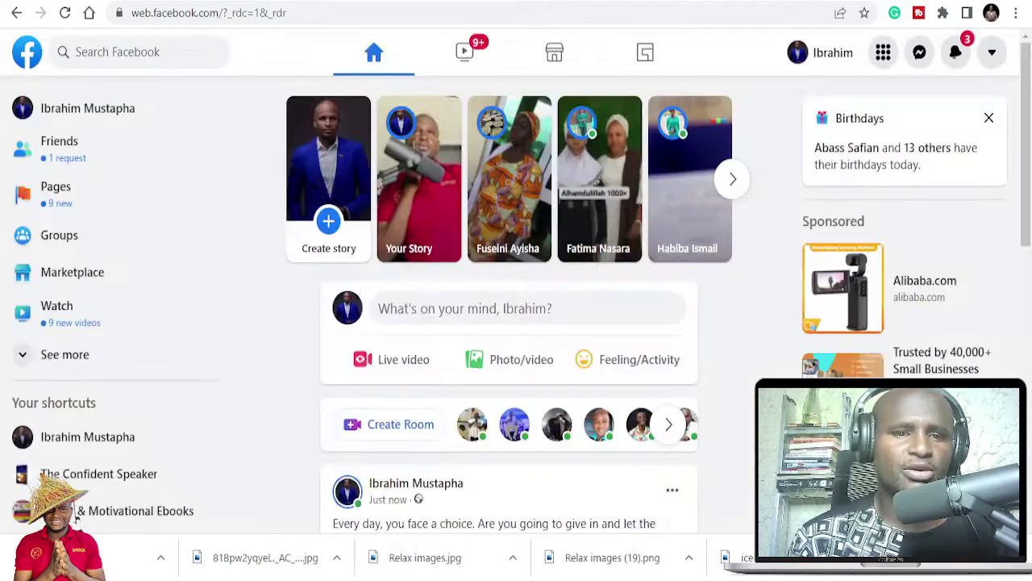
{"action": "scroll", "coordinate": [509, 307], "scroll_direction": "down", "scroll_amount": 3}
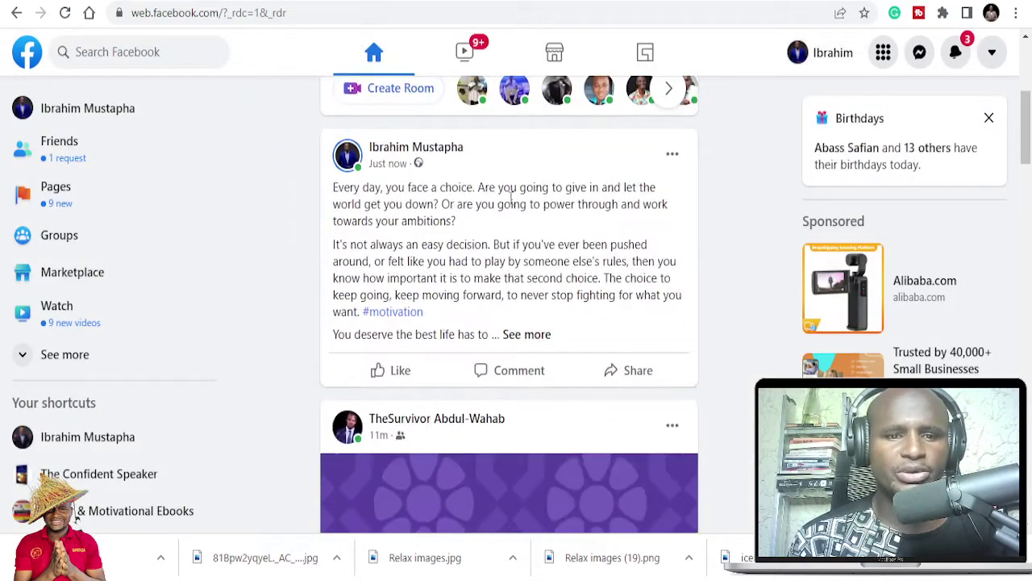
Return to Copy.ai and look over the tool categories, expanding Social Media Tools to examine its tools.
{"action": "key", "text": "ctrl+Tab"}
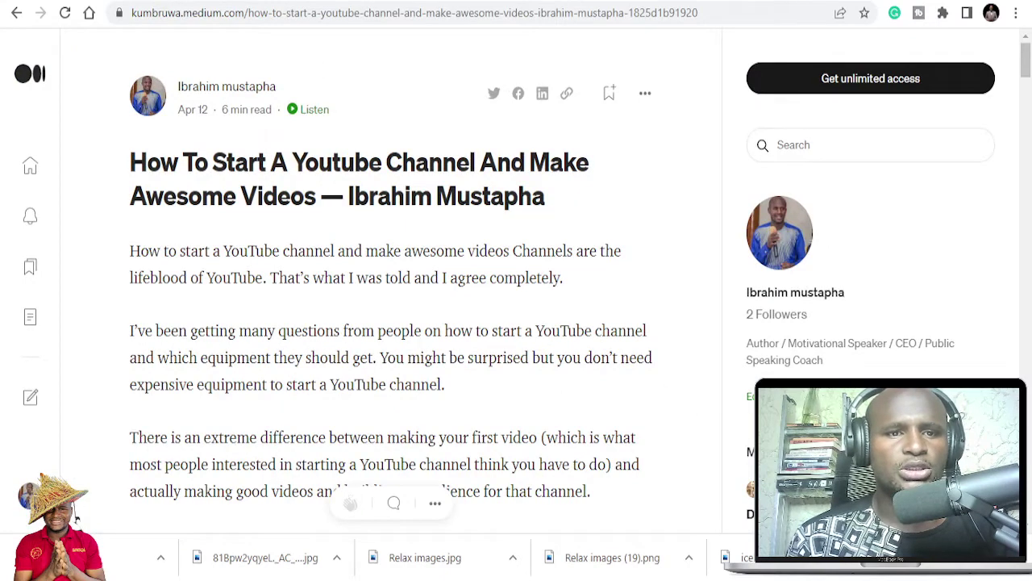
{"action": "key", "text": "ctrl+Tab"}
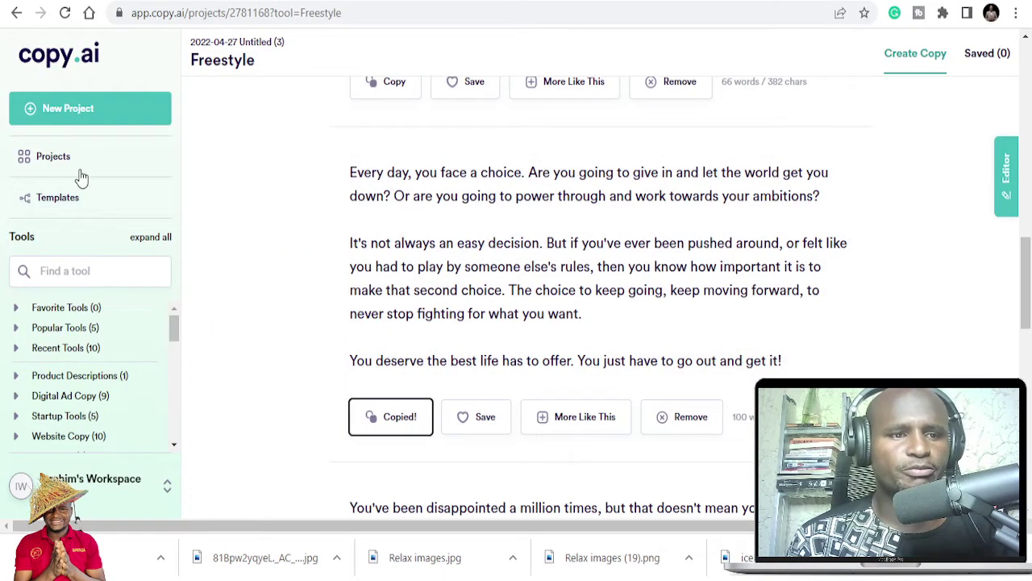
{"action": "scroll", "coordinate": [75, 338], "scroll_direction": "down", "scroll_amount": 1}
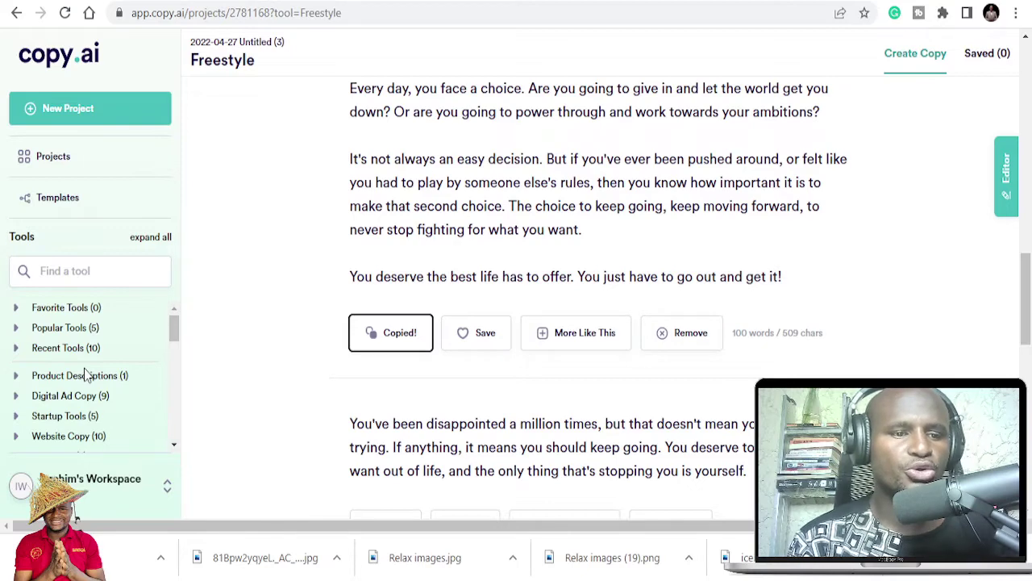
{"action": "scroll", "coordinate": [87, 376], "scroll_direction": "down", "scroll_amount": 1}
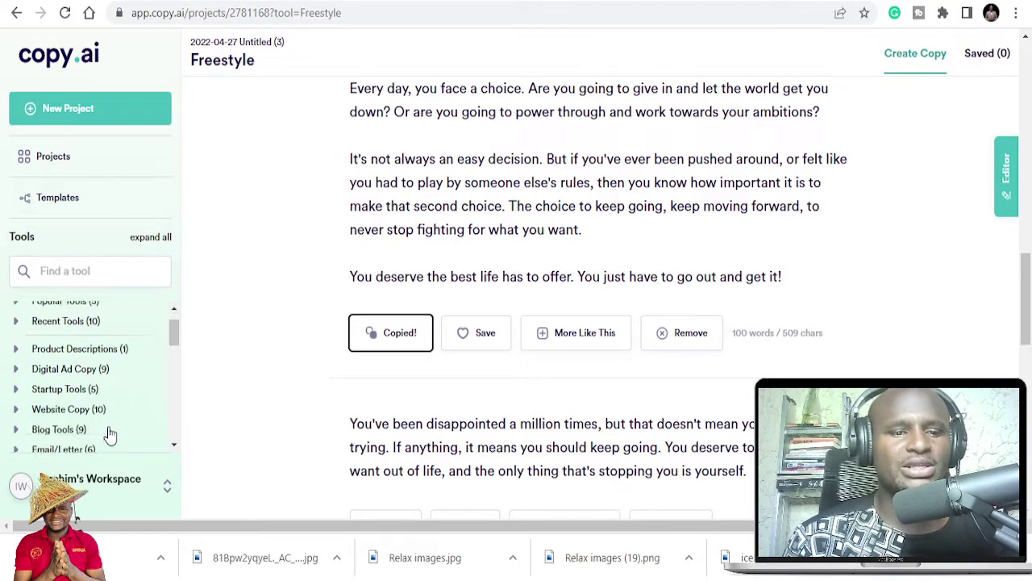
{"action": "left_click", "coordinate": [77, 412]}
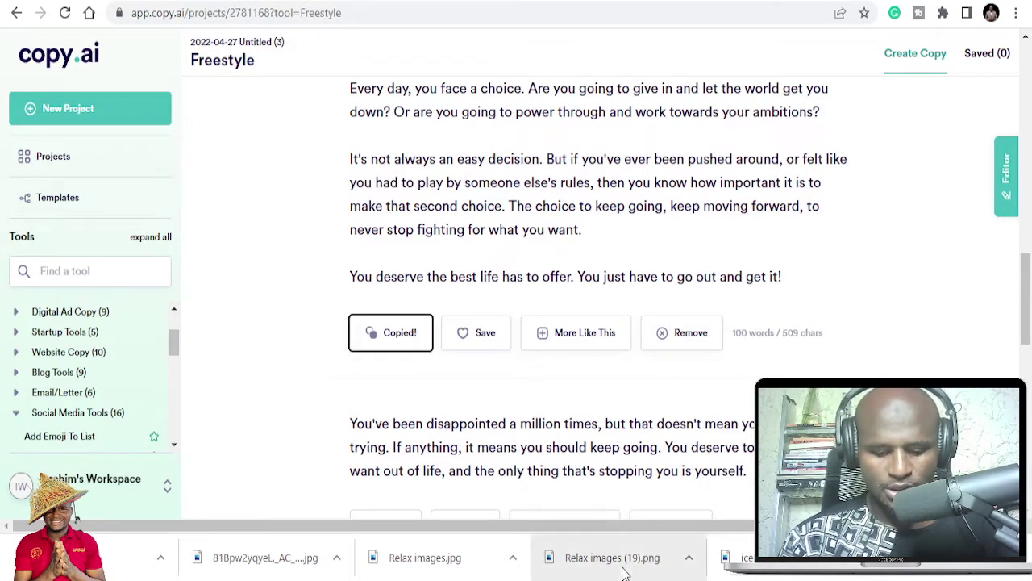
{"action": "scroll", "coordinate": [120, 364], "scroll_direction": "up", "scroll_amount": 1}
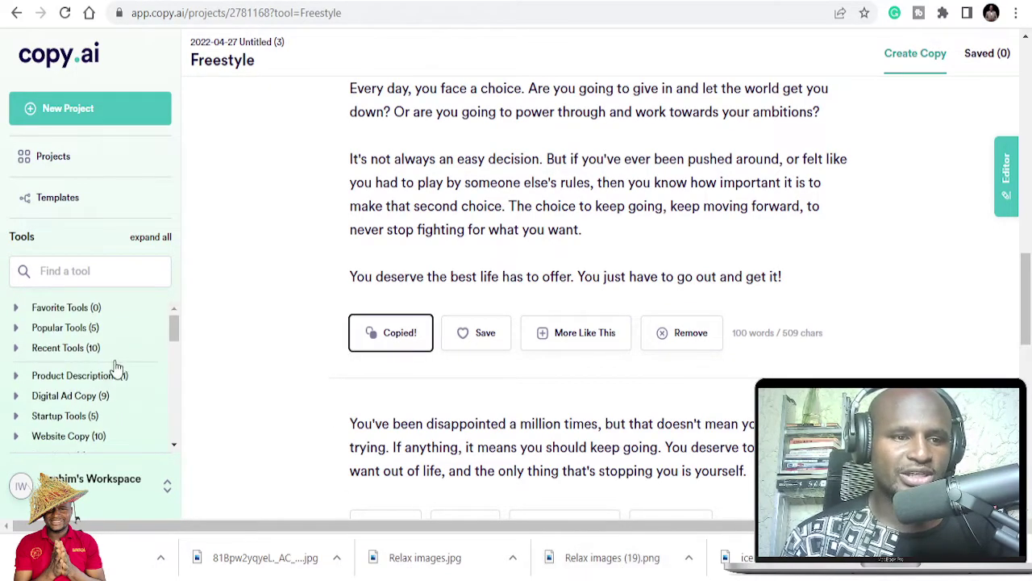
{"action": "scroll", "coordinate": [85, 376], "scroll_direction": "down", "scroll_amount": 1}
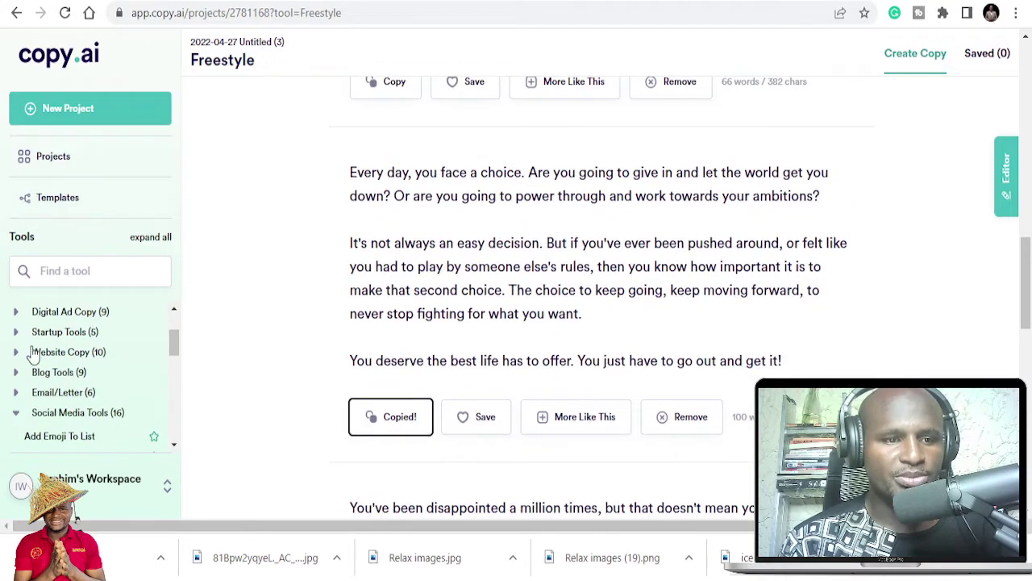
{"action": "scroll", "coordinate": [71, 371], "scroll_direction": "down", "scroll_amount": 1}
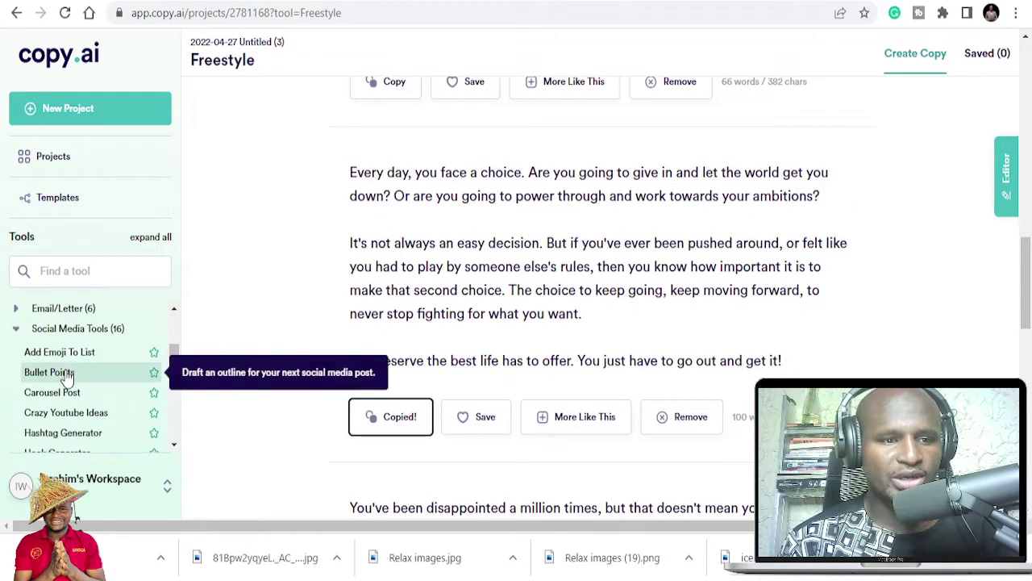
{"action": "scroll", "coordinate": [66, 375], "scroll_direction": "down", "scroll_amount": 2}
{"action": "scroll", "coordinate": [65, 375], "scroll_direction": "up", "scroll_amount": 2}
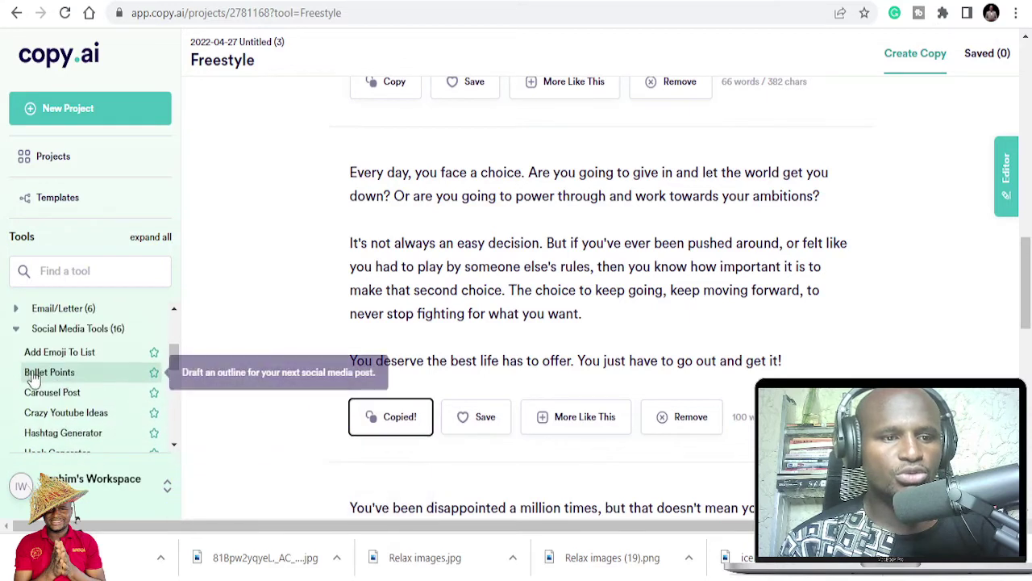
Collapse Social Media Tools, expand Sales Copy and open the Attention-Interest-Desire-Action tool.
{"action": "left_click", "coordinate": [18, 330]}
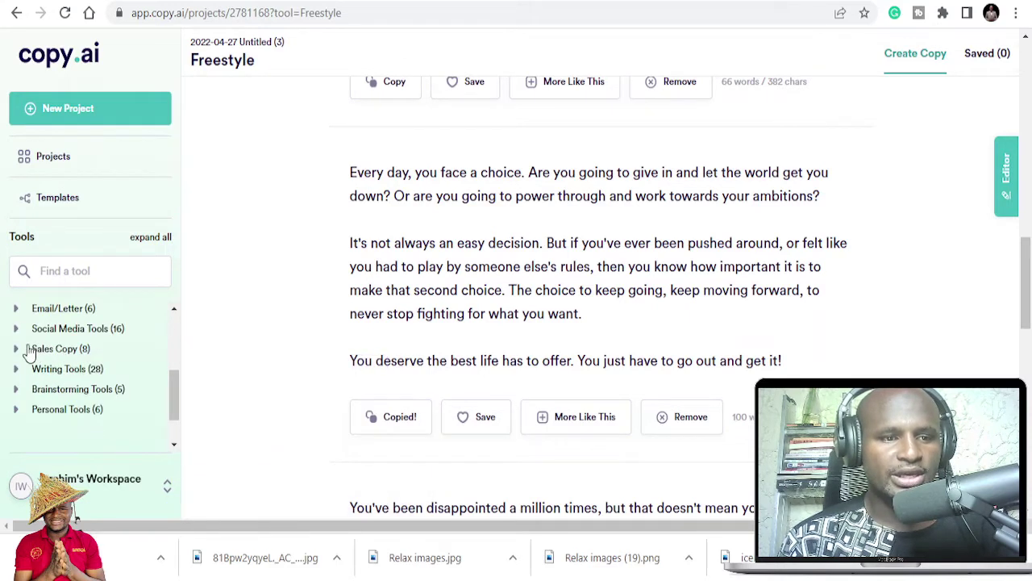
{"action": "left_click", "coordinate": [29, 350]}
{"action": "scroll", "coordinate": [80, 381], "scroll_direction": "down", "scroll_amount": 1}
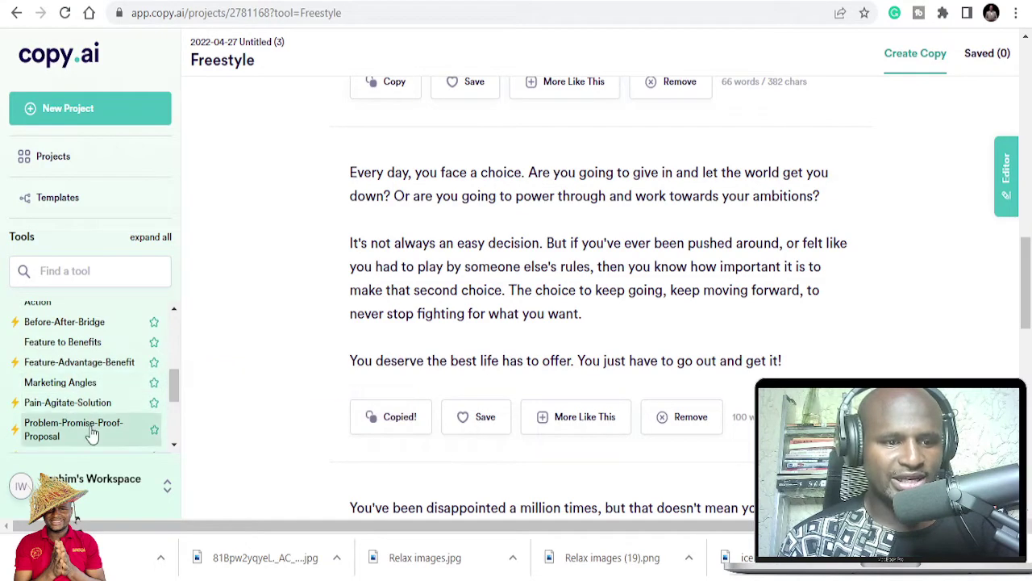
{"action": "scroll", "coordinate": [96, 431], "scroll_direction": "up", "scroll_amount": 1}
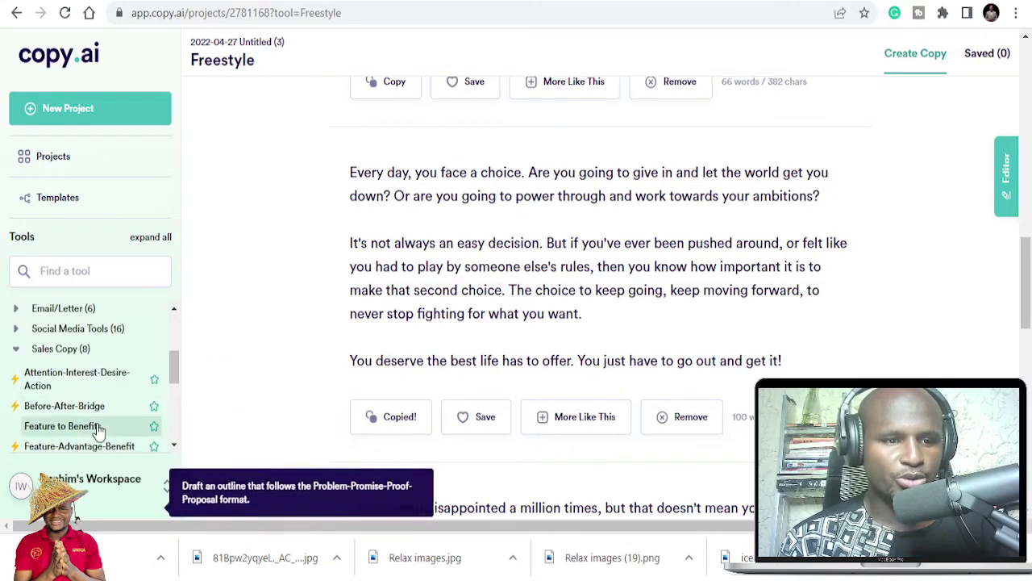
{"action": "left_click", "coordinate": [72, 384]}
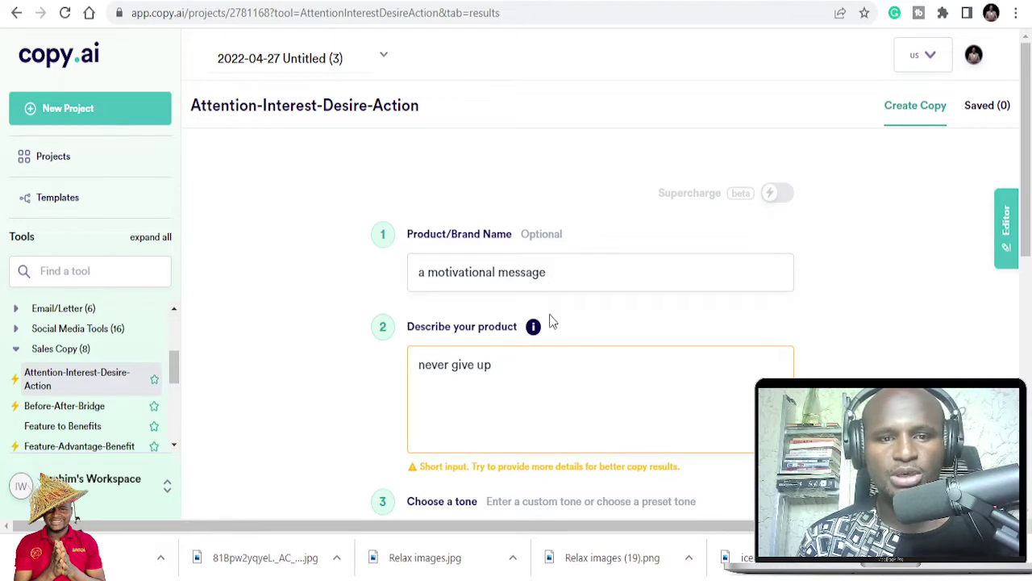
Replace the product/brand name with "Public speaking course".
{"action": "left_click_drag", "start_coordinate": [546, 275], "coordinate": [396, 279]}
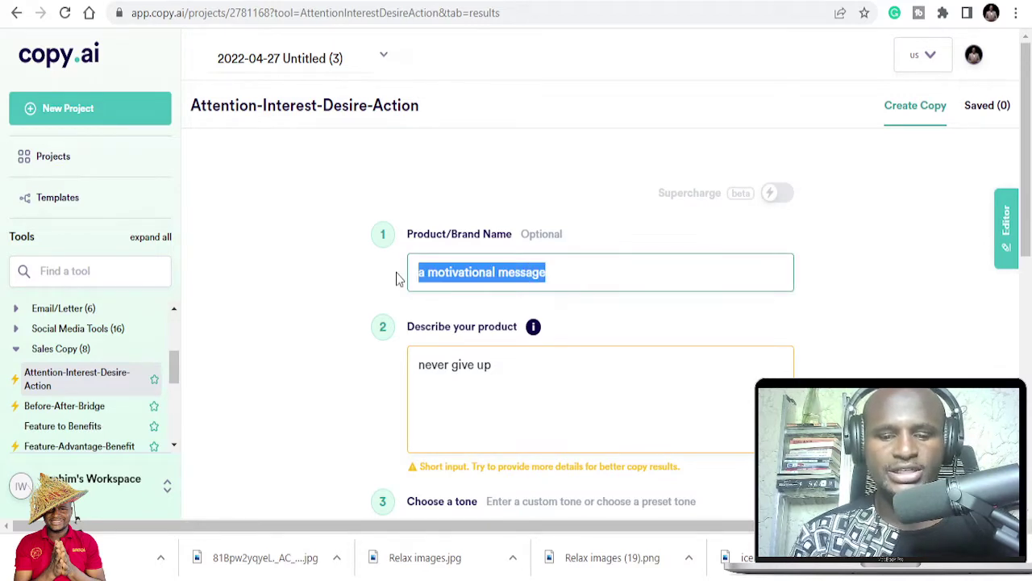
{"action": "key", "text": "BackSpace"}
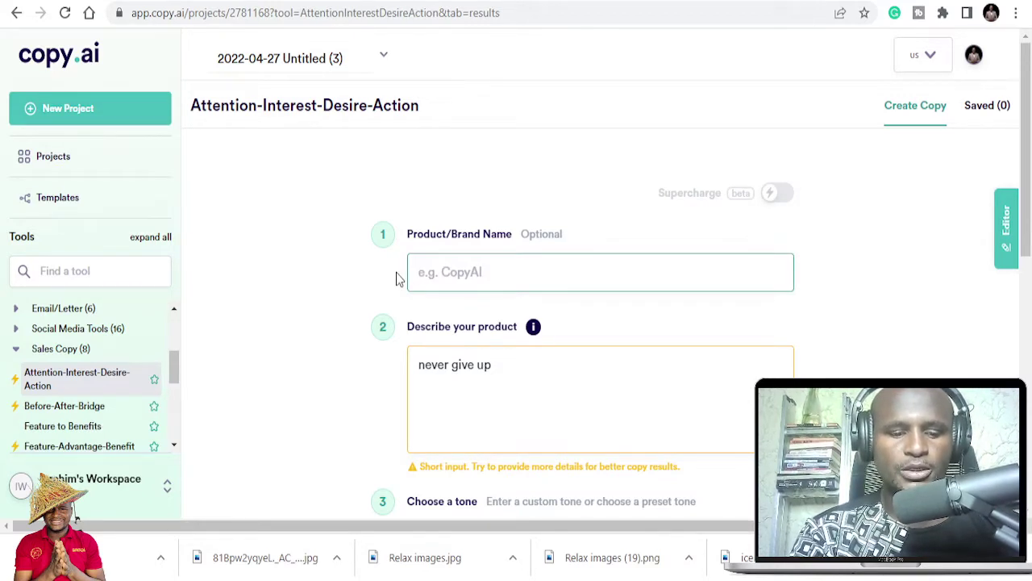
{"action": "type", "text": "P"}
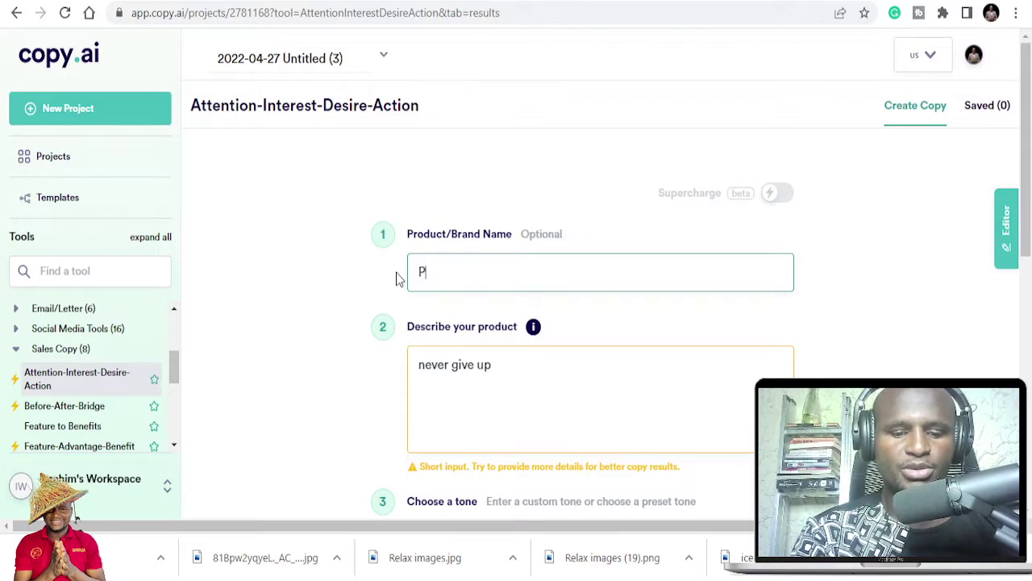
{"action": "type", "text": "ublic speaking "}
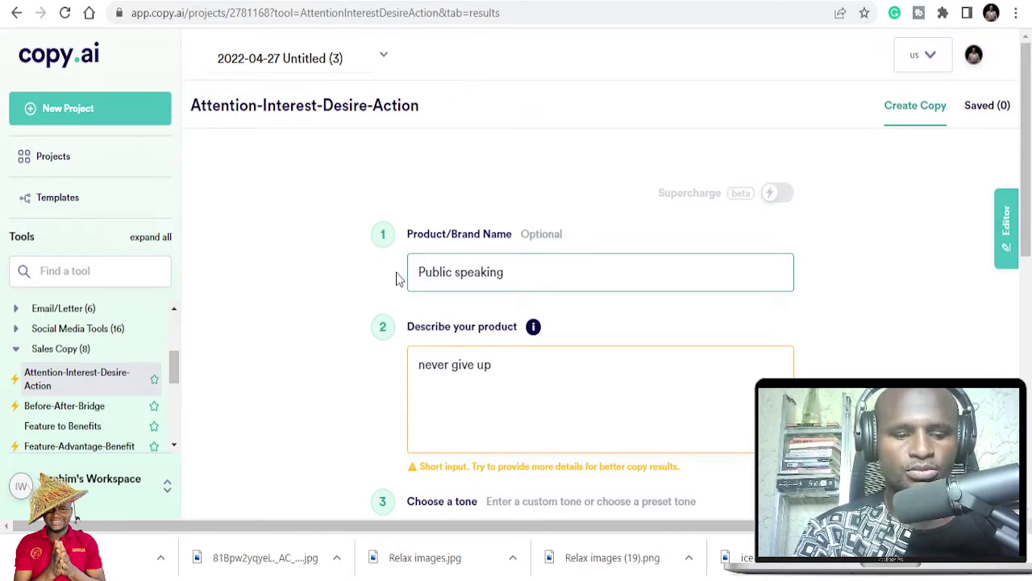
{"action": "type", "text": "course"}
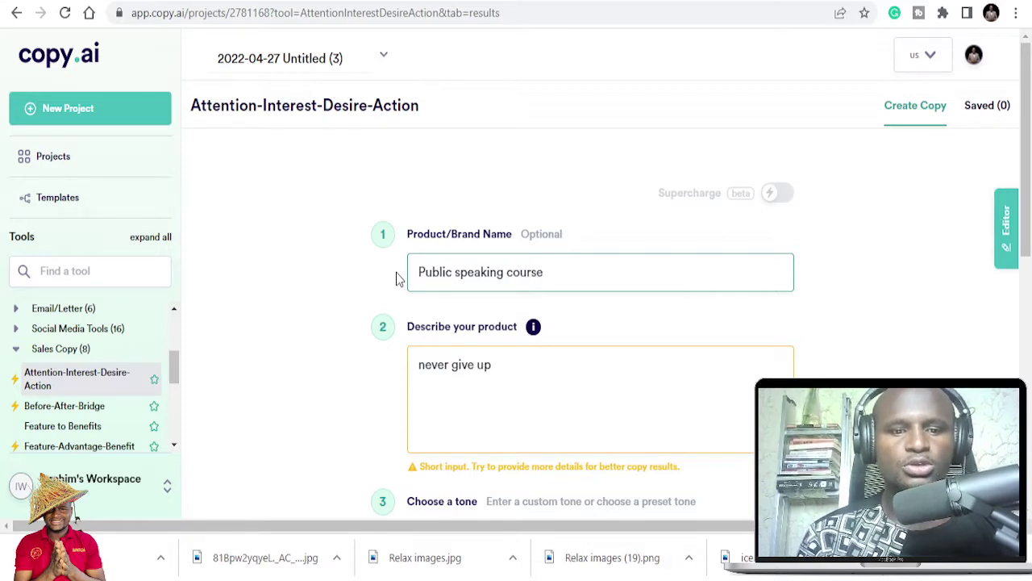
Describe the product as "this is a public speaking course for beginners" and generate the copy.
{"action": "left_click_drag", "start_coordinate": [516, 362], "coordinate": [420, 365]}
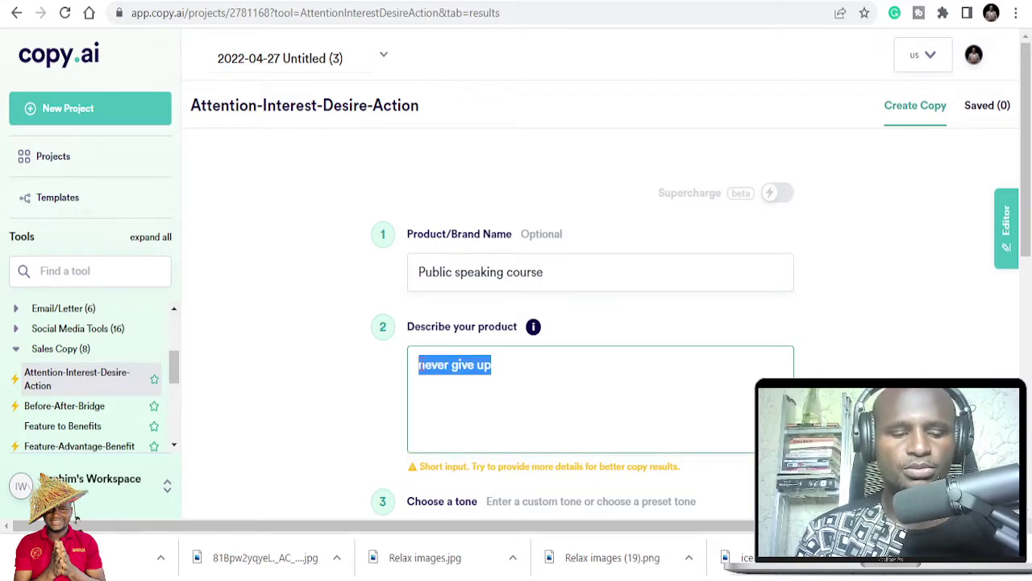
{"action": "type", "text": "this is a pu"}
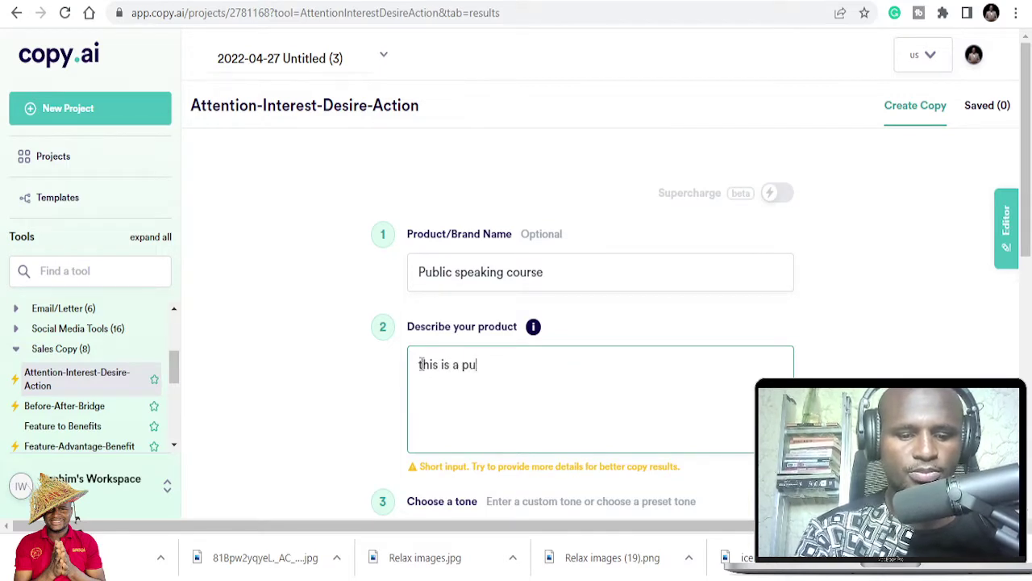
{"action": "type", "text": "blic s"}
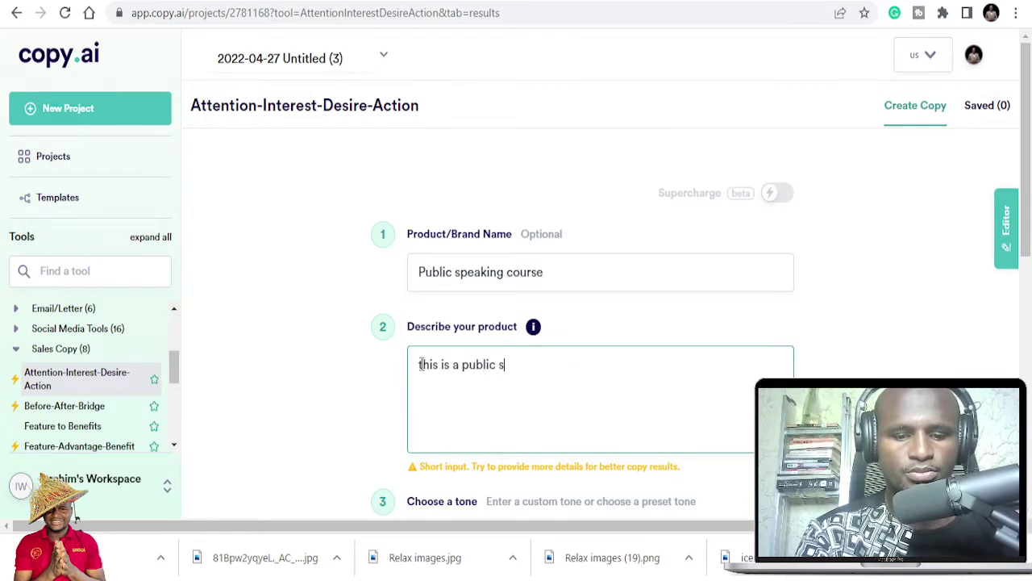
{"action": "type", "text": "peaking course"}
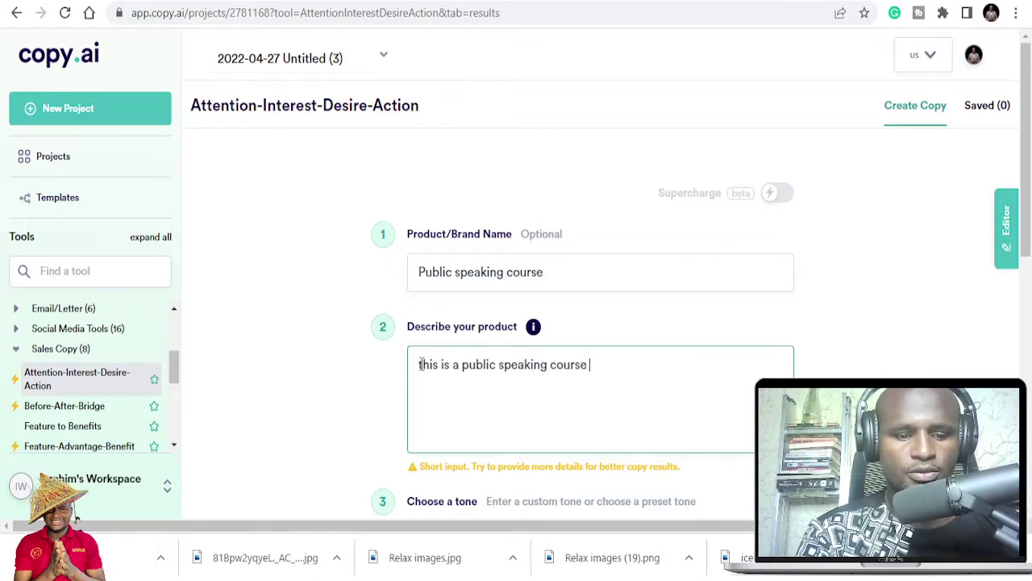
{"action": "type", "text": " for beginner"}
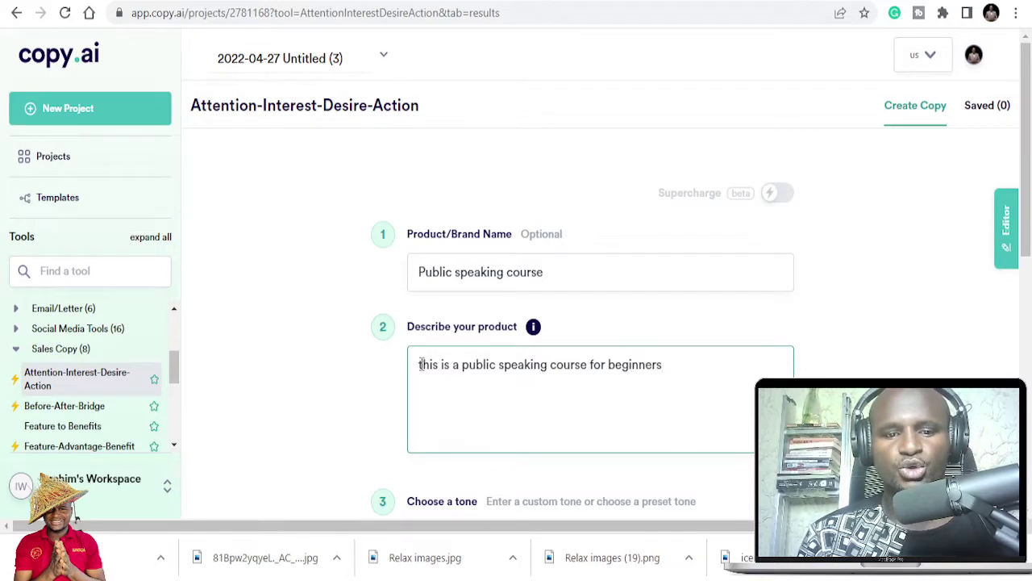
{"action": "type", "text": "s"}
{"action": "scroll", "coordinate": [467, 338], "scroll_direction": "down", "scroll_amount": 2}
{"action": "left_click", "coordinate": [549, 457]}
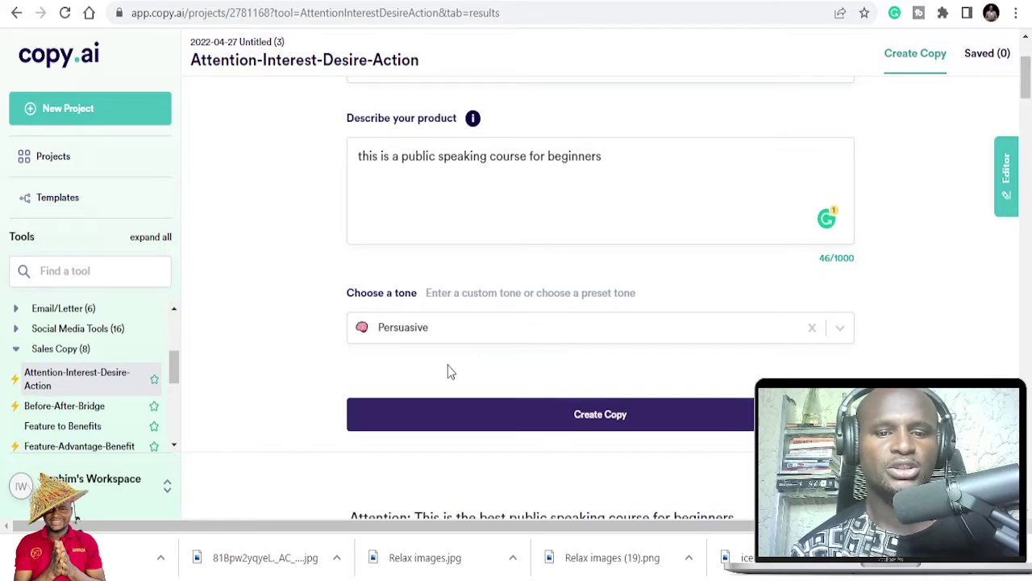
Read through the generated Attention-Interest-Desire-Action variations for the public speaking course.
{"action": "scroll", "coordinate": [451, 371], "scroll_direction": "down", "scroll_amount": 3}
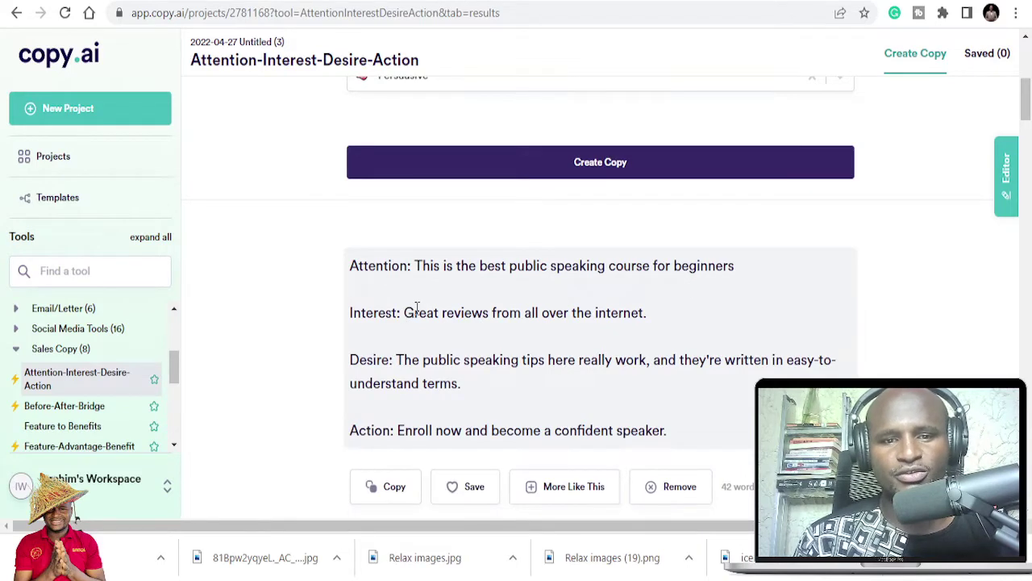
{"action": "scroll", "coordinate": [625, 322], "scroll_direction": "down", "scroll_amount": 4}
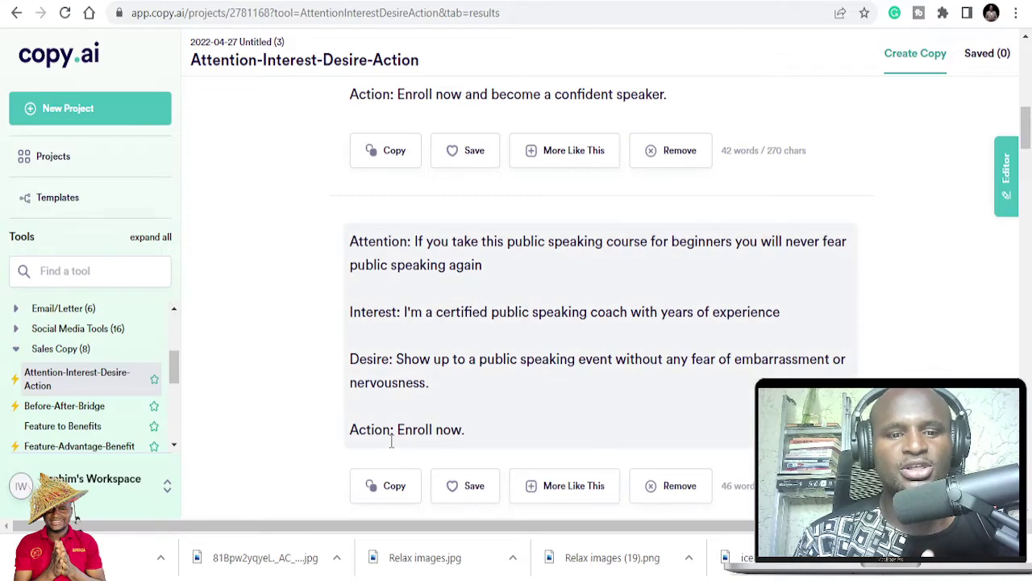
{"action": "scroll", "coordinate": [520, 453], "scroll_direction": "down", "scroll_amount": 8}
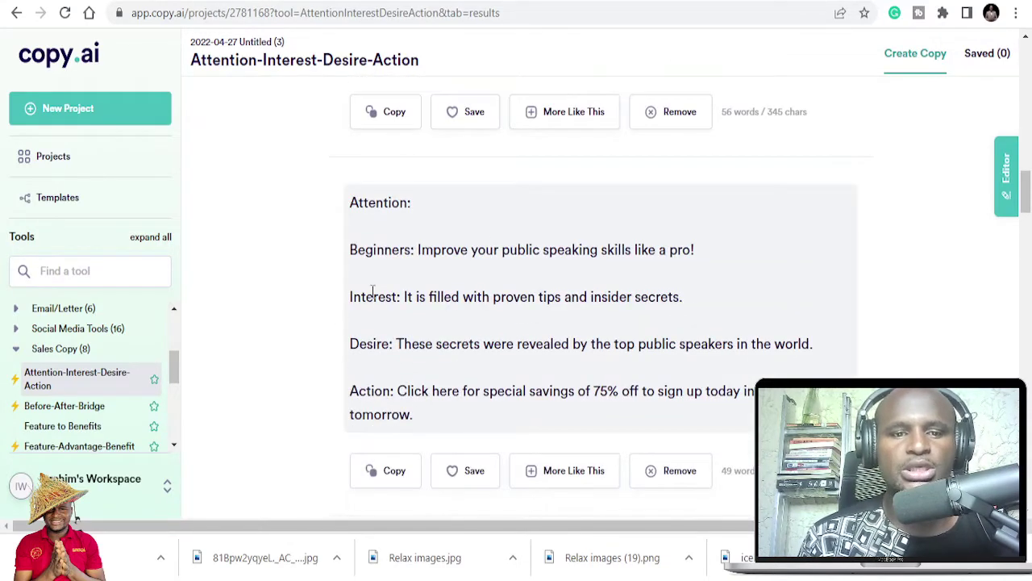
{"action": "scroll", "coordinate": [518, 359], "scroll_direction": "down", "scroll_amount": 7}
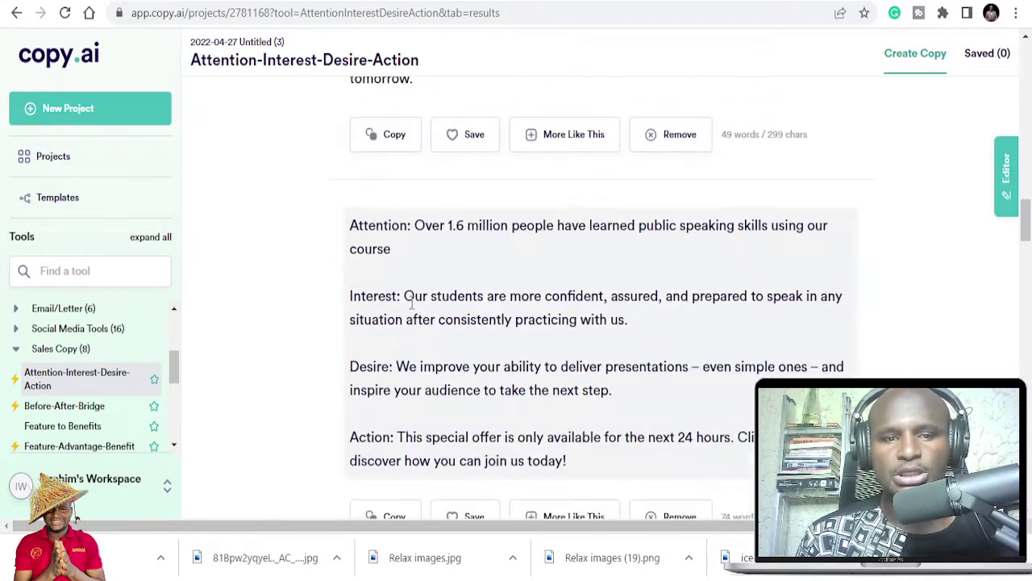
{"action": "scroll", "coordinate": [518, 355], "scroll_direction": "down", "scroll_amount": 5}
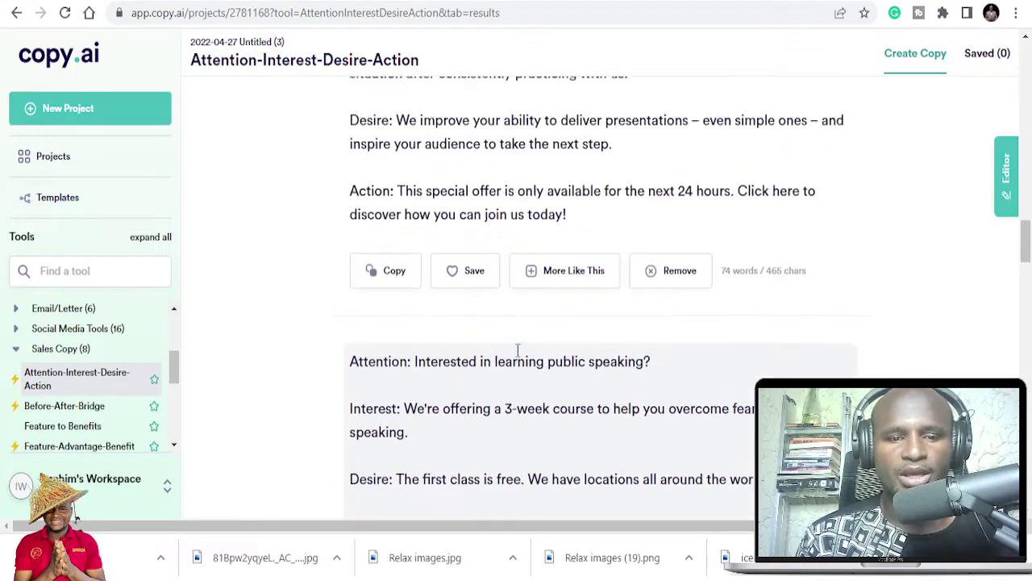
{"action": "scroll", "coordinate": [105, 339], "scroll_direction": "up", "scroll_amount": 3}
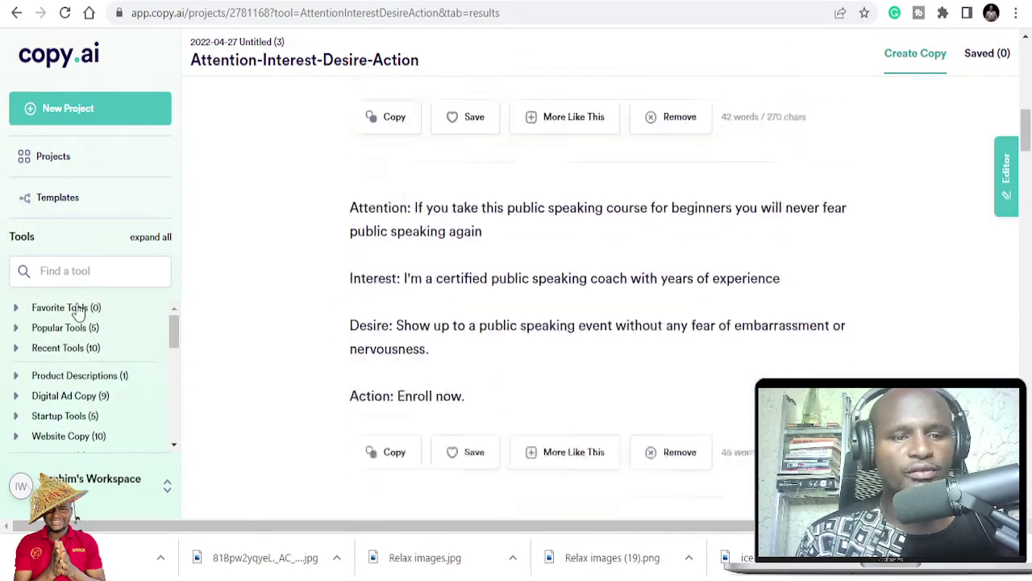
{"action": "scroll", "coordinate": [85, 343], "scroll_direction": "up", "scroll_amount": 4}
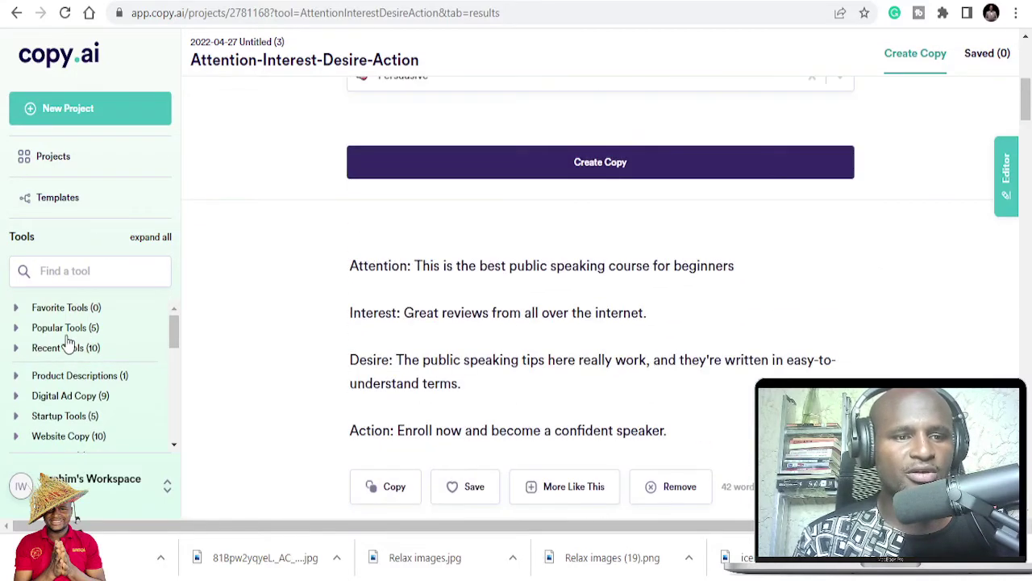
Collapse Sales Copy and expand the Startup Tools and Website Copy categories to examine the tools they offer.
{"action": "scroll", "coordinate": [66, 358], "scroll_direction": "down", "scroll_amount": 5}
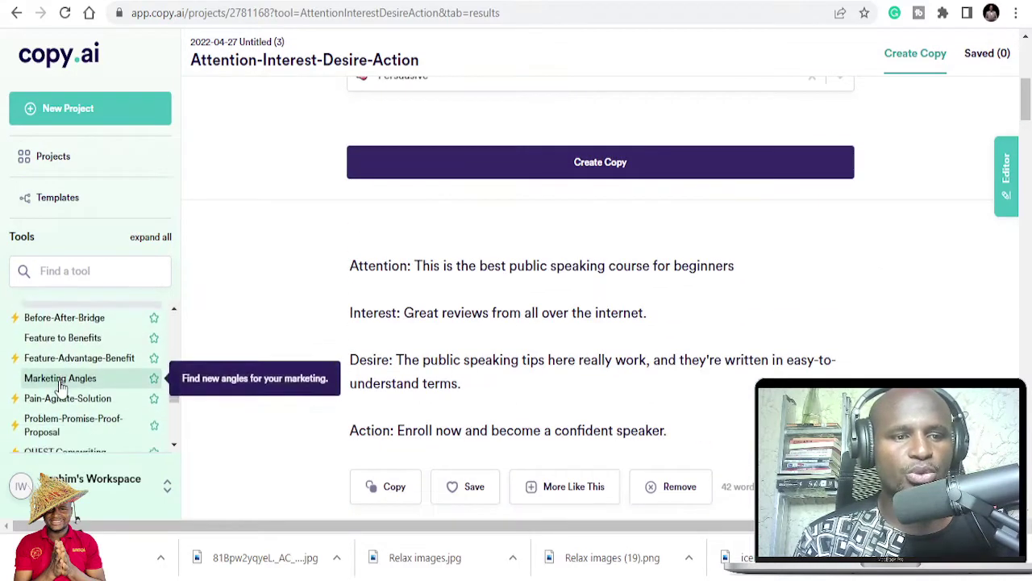
{"action": "scroll", "coordinate": [60, 376], "scroll_direction": "up", "scroll_amount": 2}
{"action": "left_click", "coordinate": [17, 350]}
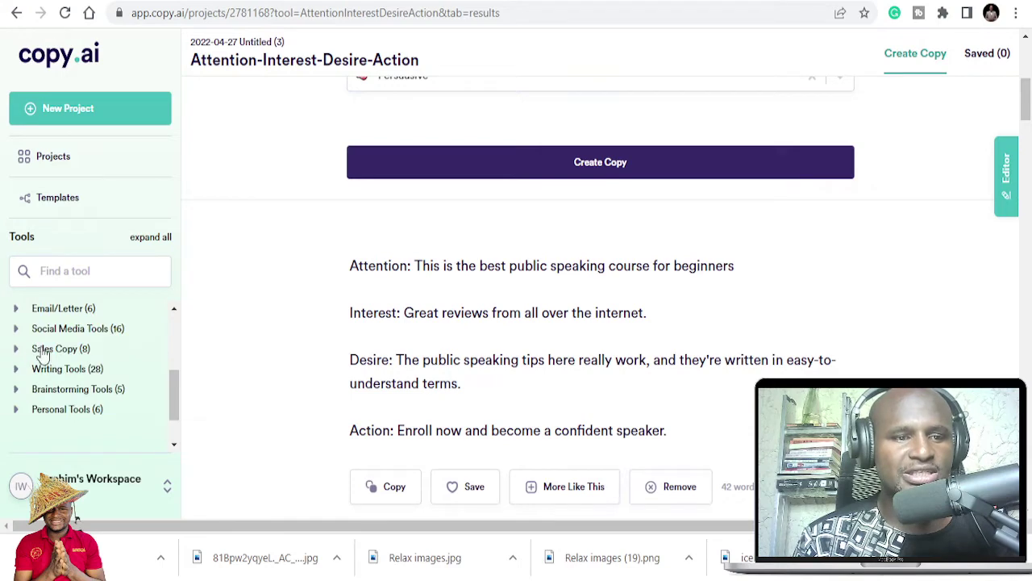
{"action": "scroll", "coordinate": [41, 354], "scroll_direction": "up", "scroll_amount": 3}
{"action": "scroll", "coordinate": [39, 354], "scroll_direction": "down", "scroll_amount": 2}
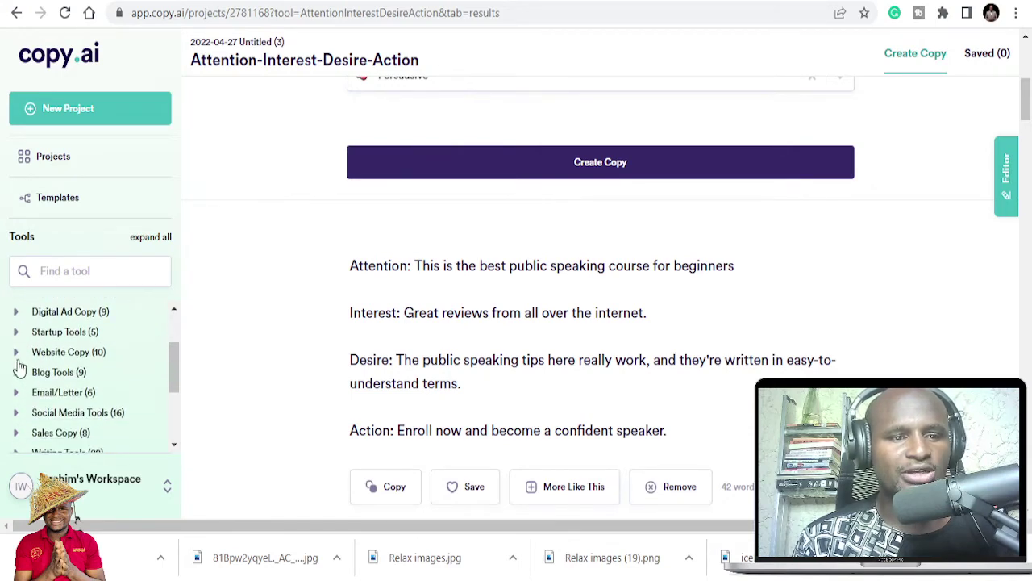
{"action": "left_click", "coordinate": [16, 332]}
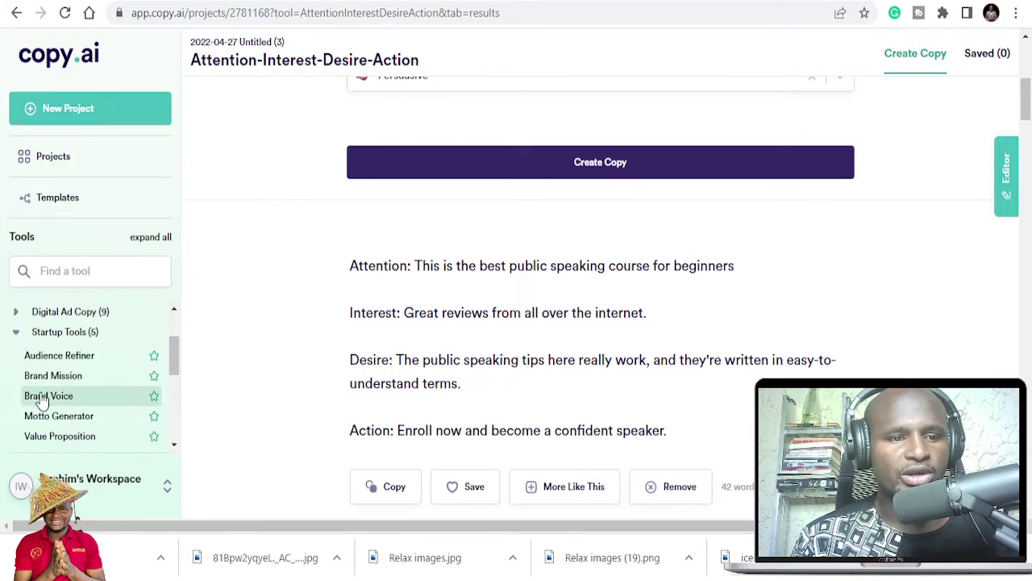
{"action": "scroll", "coordinate": [48, 395], "scroll_direction": "down", "scroll_amount": 1}
{"action": "scroll", "coordinate": [61, 395], "scroll_direction": "down", "scroll_amount": 1}
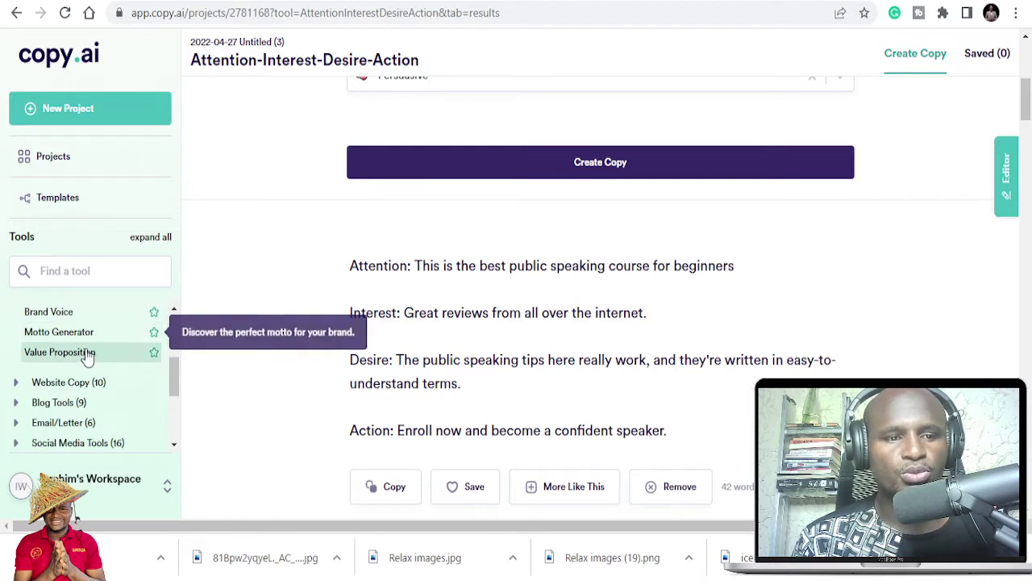
{"action": "scroll", "coordinate": [85, 361], "scroll_direction": "up", "scroll_amount": 2}
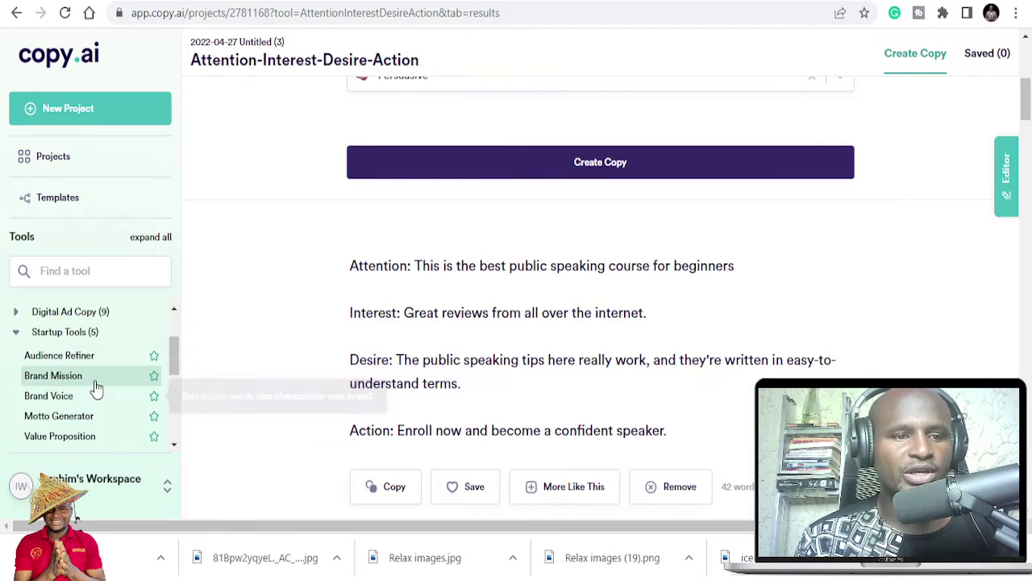
{"action": "scroll", "coordinate": [86, 416], "scroll_direction": "down", "scroll_amount": 2}
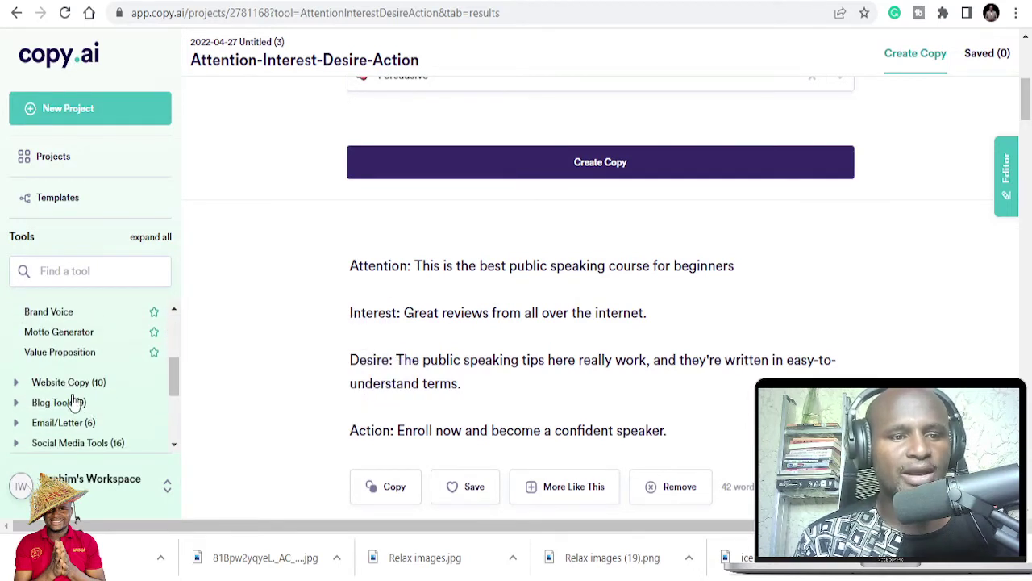
{"action": "left_click", "coordinate": [20, 382]}
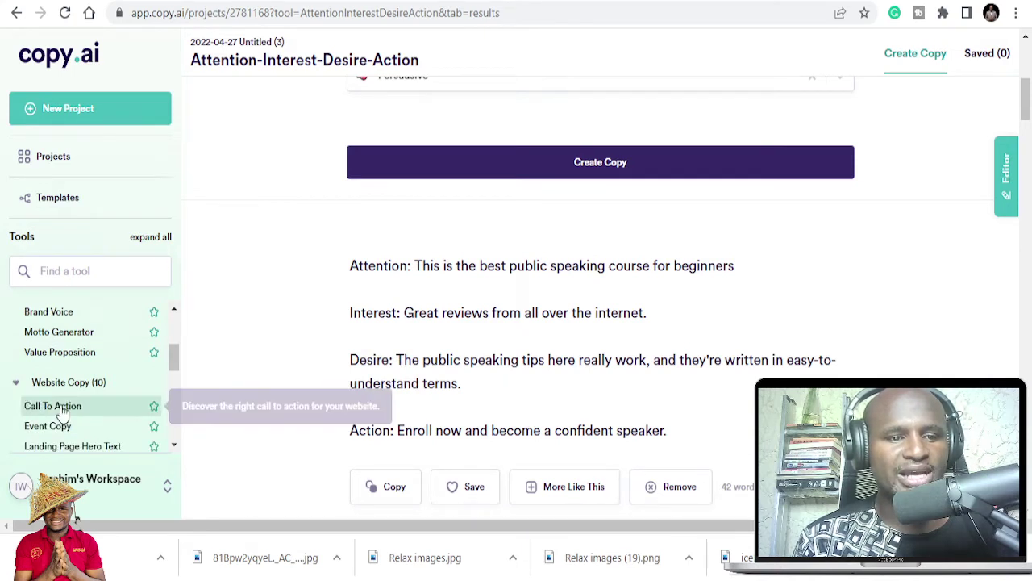
{"action": "scroll", "coordinate": [65, 428], "scroll_direction": "down", "scroll_amount": 2}
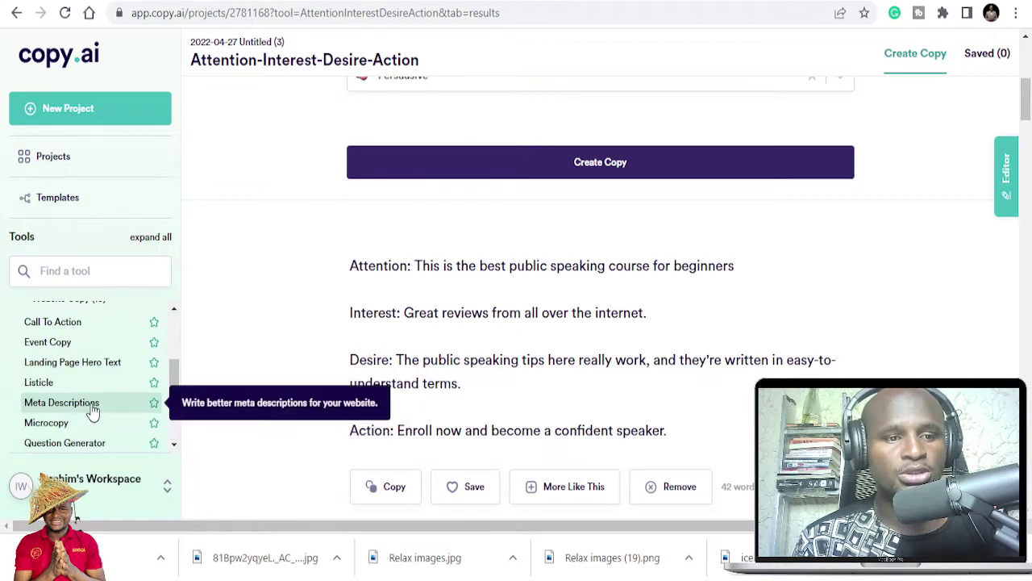
Switch to the WordPress post "How To Make Money Online With No Money", look over its article and return to Copy.ai.
{"action": "scroll", "coordinate": [93, 409], "scroll_direction": "up", "scroll_amount": 10}
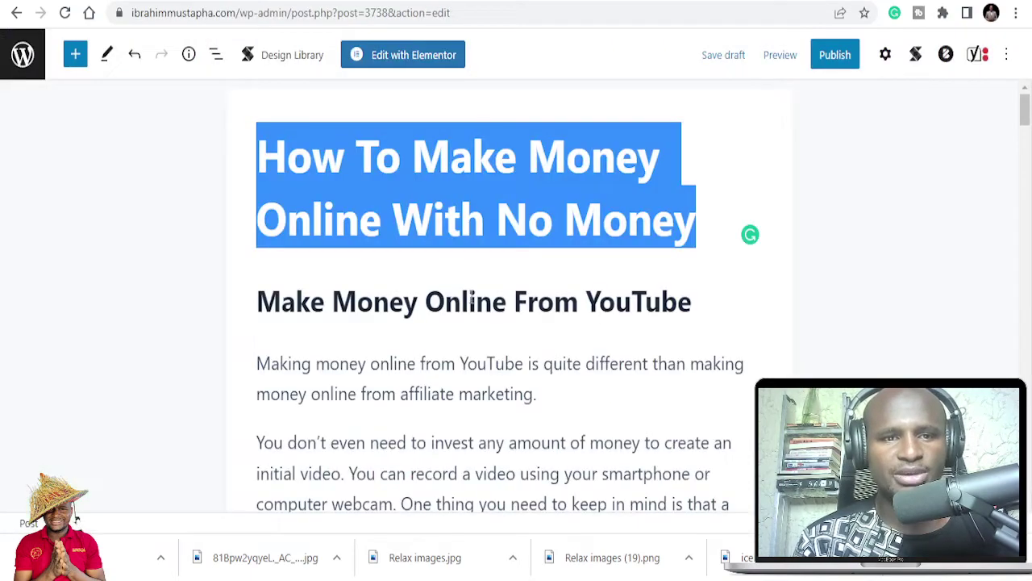
{"action": "scroll", "coordinate": [500, 318], "scroll_direction": "down", "scroll_amount": 3}
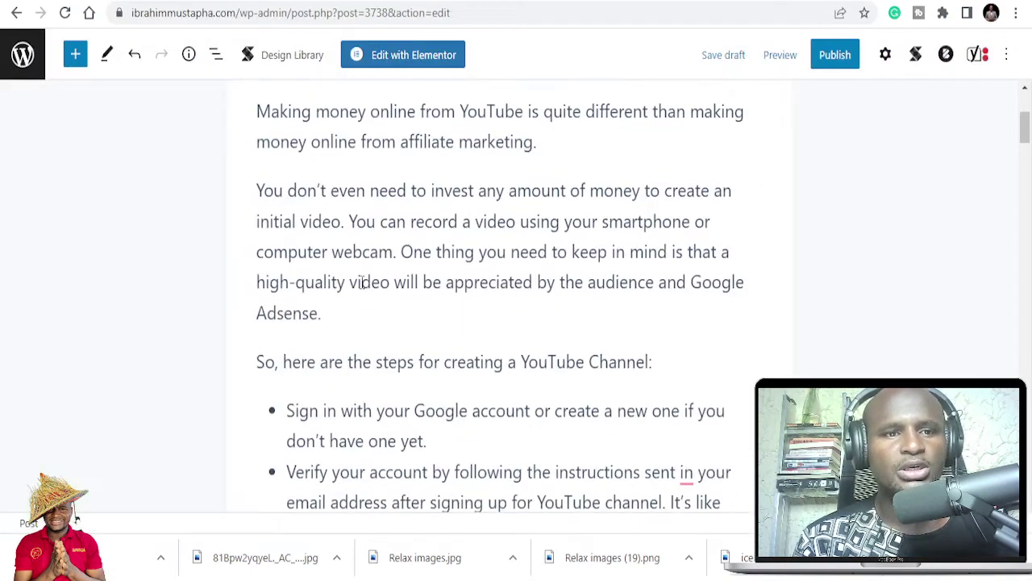
{"action": "scroll", "coordinate": [257, 192], "scroll_direction": "up", "scroll_amount": 3}
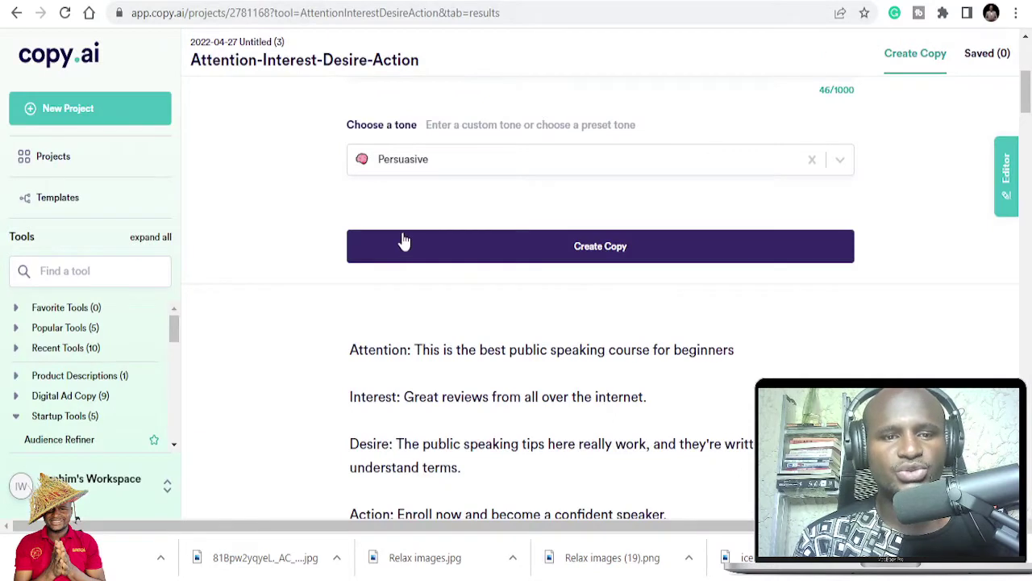